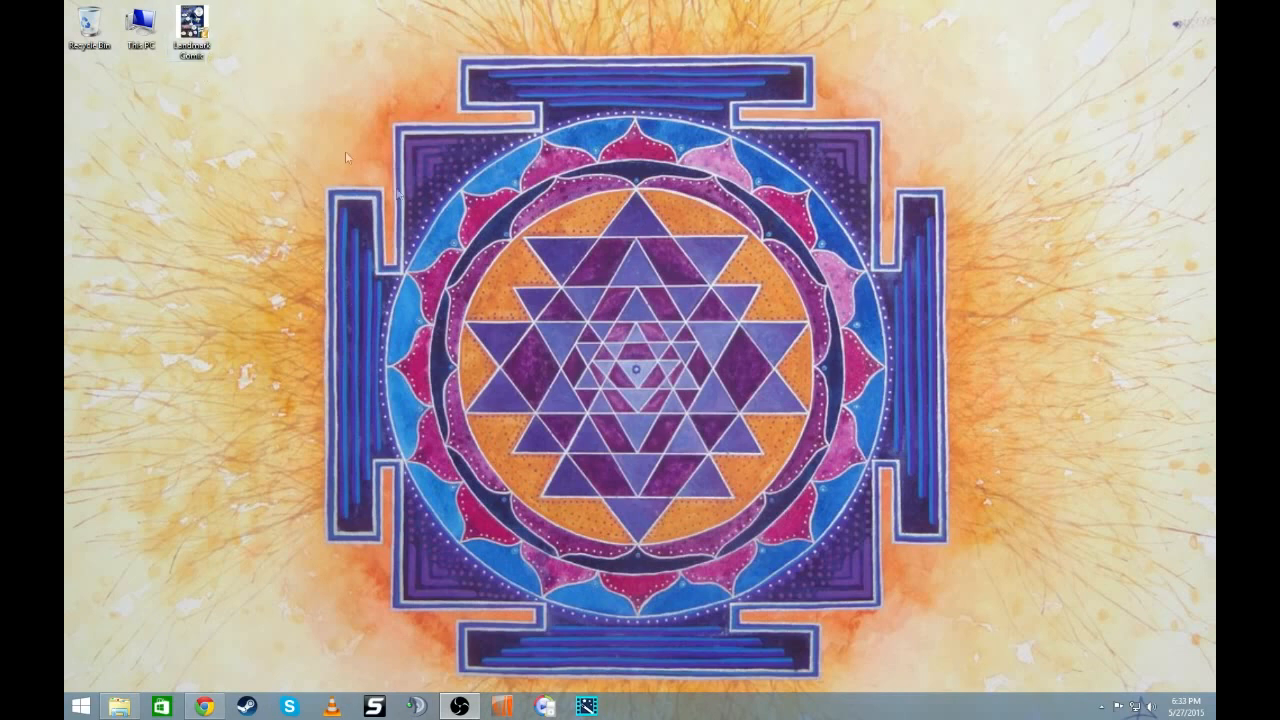
- Create a new OpenDocument Drawing on the desktop and name it Landmark Comic 2
{"action": "right_click", "coordinate": [295, 88]}
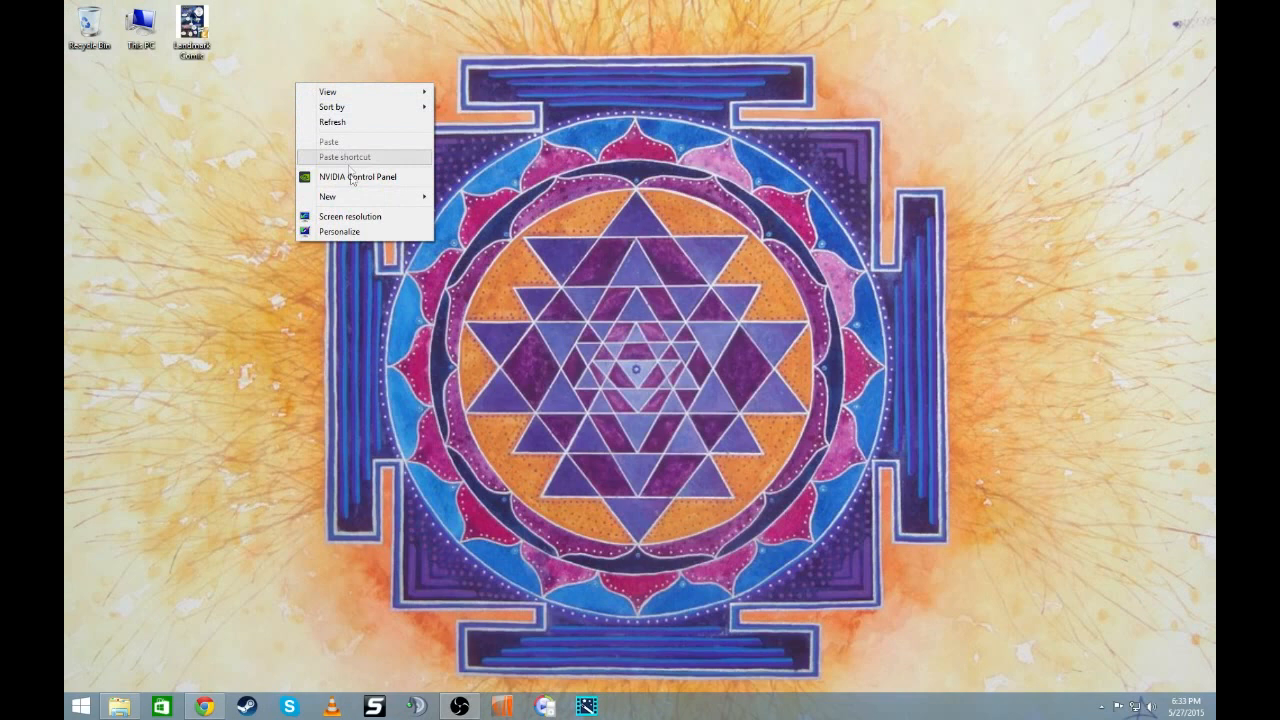
{"action": "mouse_move", "coordinate": [359, 201]}
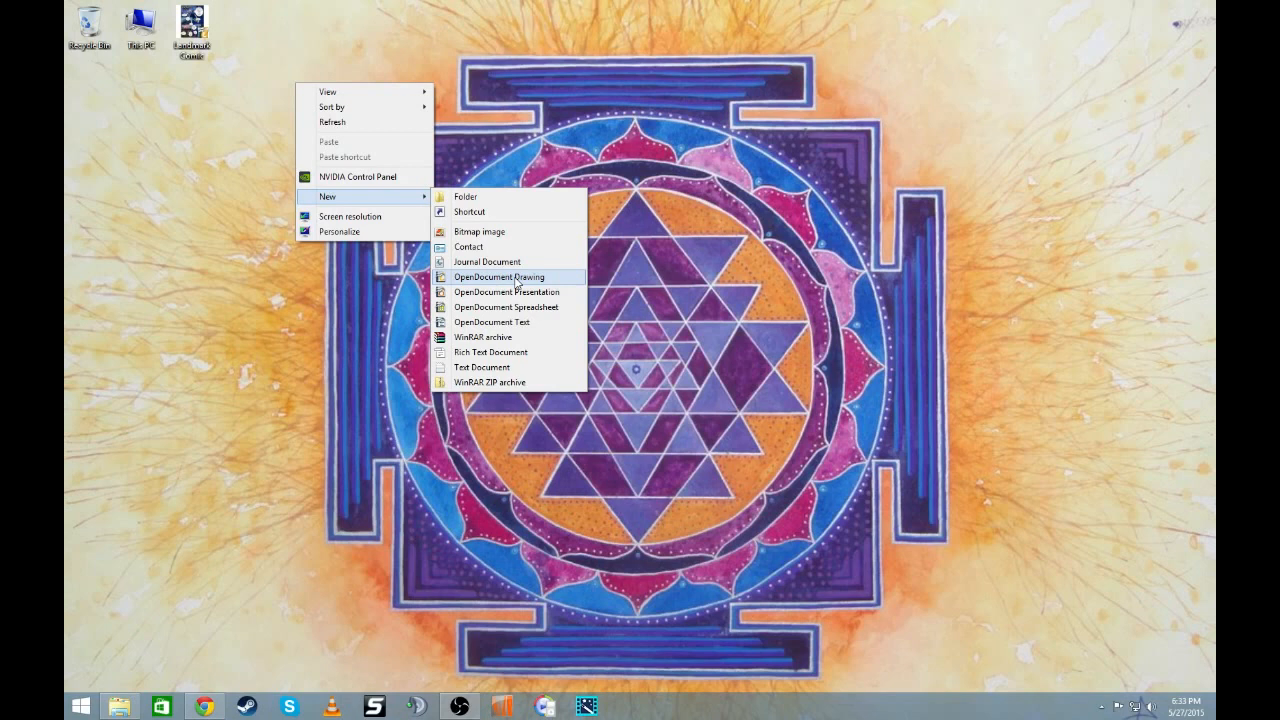
{"action": "left_click", "coordinate": [516, 284]}
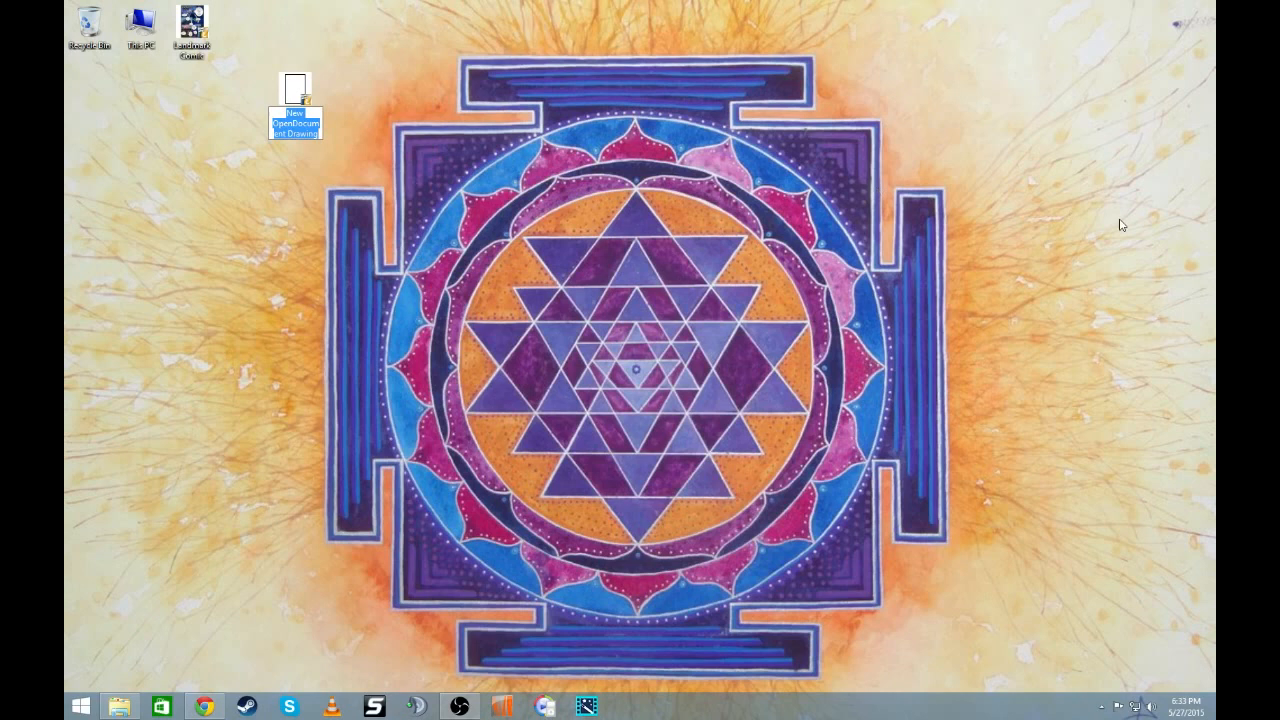
{"action": "type", "text": "Lendmark Comic 2"}
{"action": "key", "text": "Return"}
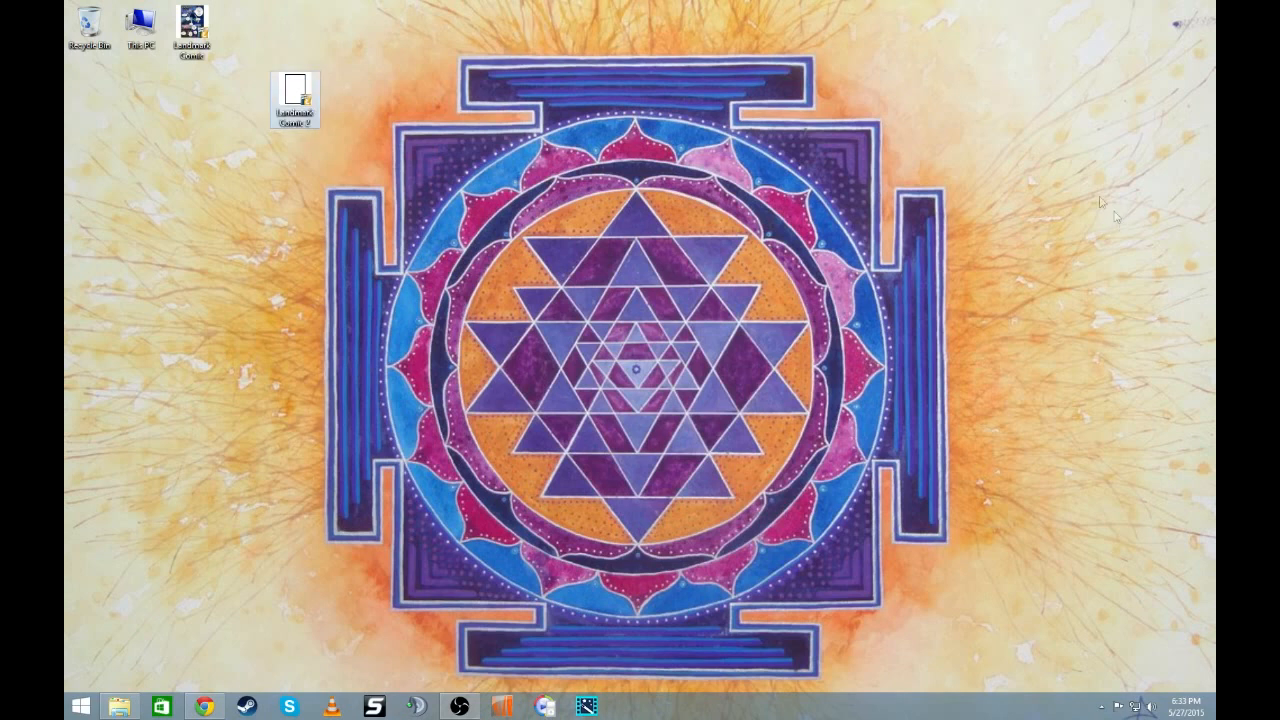
- Place the Landmark Comic 2 file beside the Landmark Comic icon, open it, hide the page thumbnails and widen the window slightly
{"action": "left_click_drag", "start_coordinate": [310, 104], "coordinate": [254, 38]}
{"action": "double_click", "coordinate": [250, 32]}
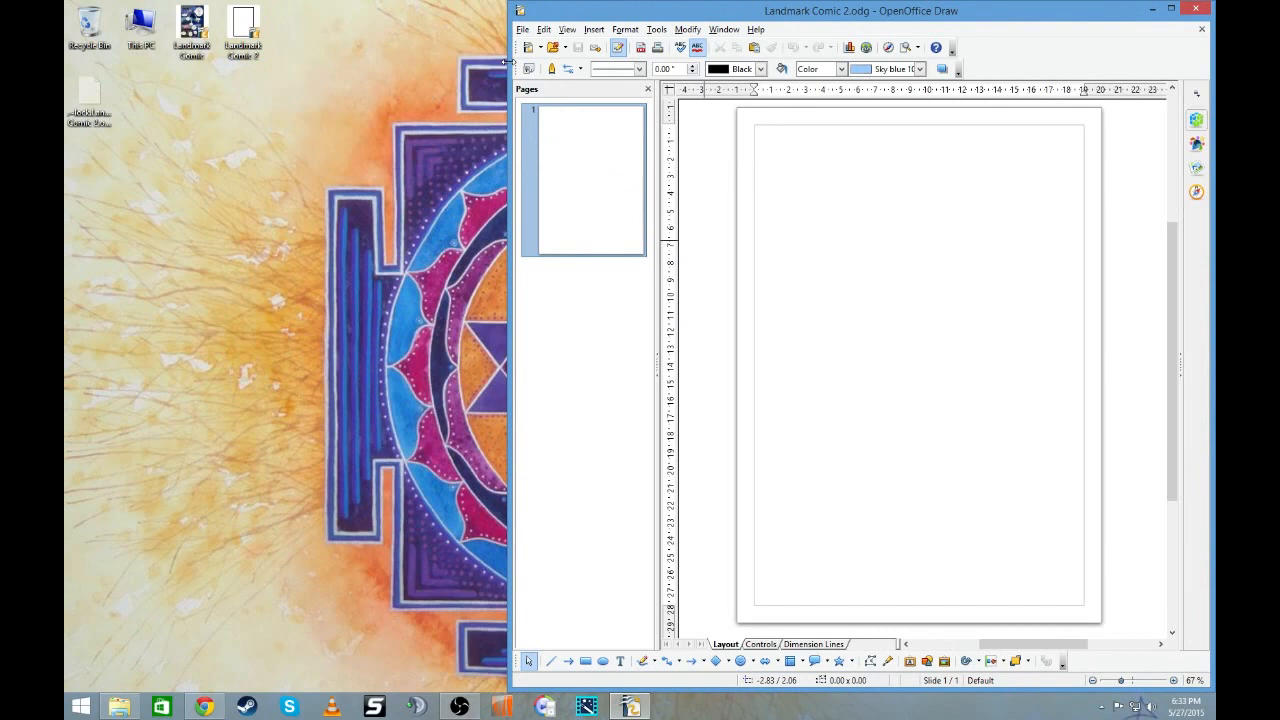
{"action": "left_click", "coordinate": [647, 89]}
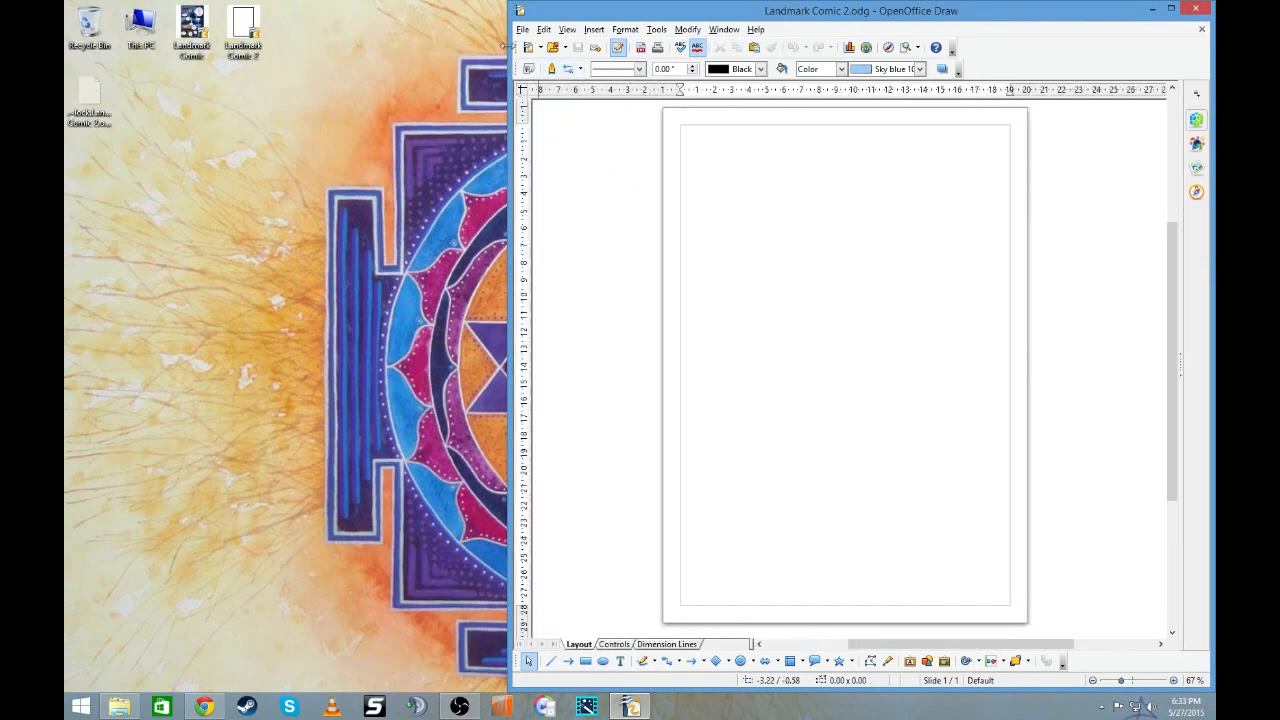
{"action": "mouse_move", "coordinate": [508, 44]}
{"action": "left_mouse_down"}
{"action": "mouse_move", "coordinate": [420, 40]}
{"action": "mouse_move", "coordinate": [531, 40]}
{"action": "mouse_move", "coordinate": [481, 32]}
{"action": "left_mouse_up"}
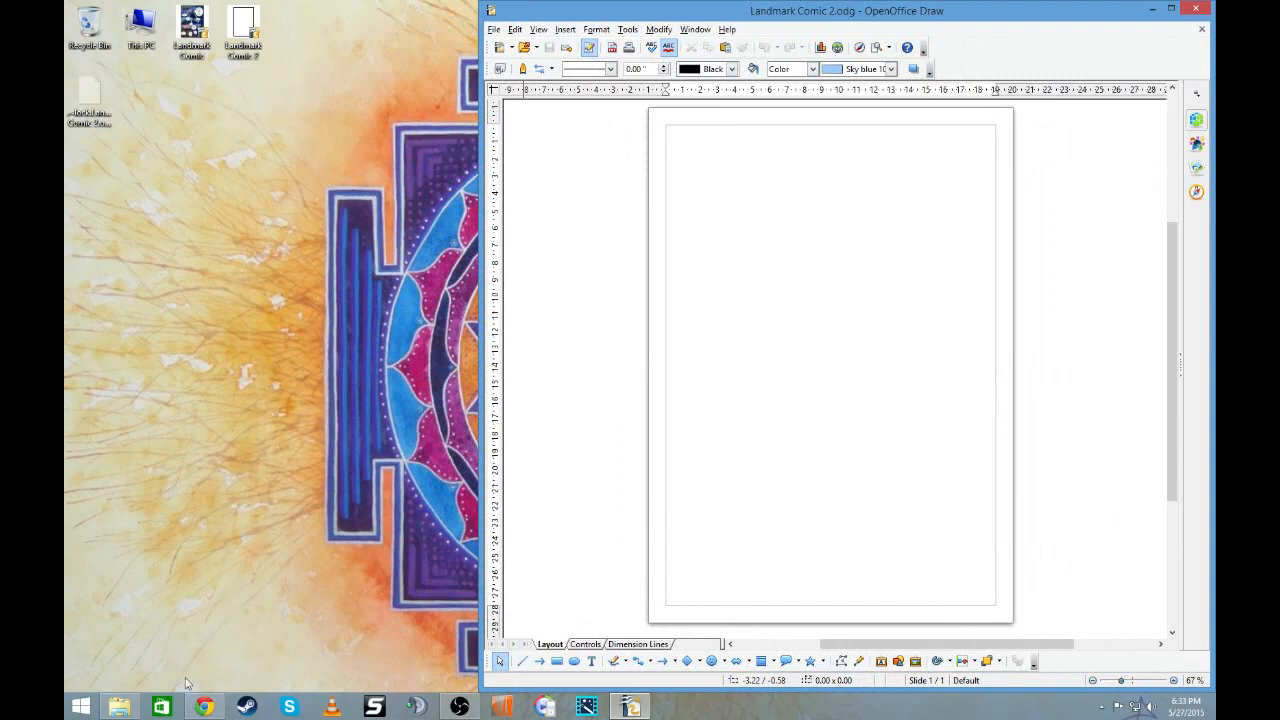
- Open the ImageCaptureOutput folder and fit its window beside the drawing at full screen height
{"action": "right_click", "coordinate": [133, 708]}
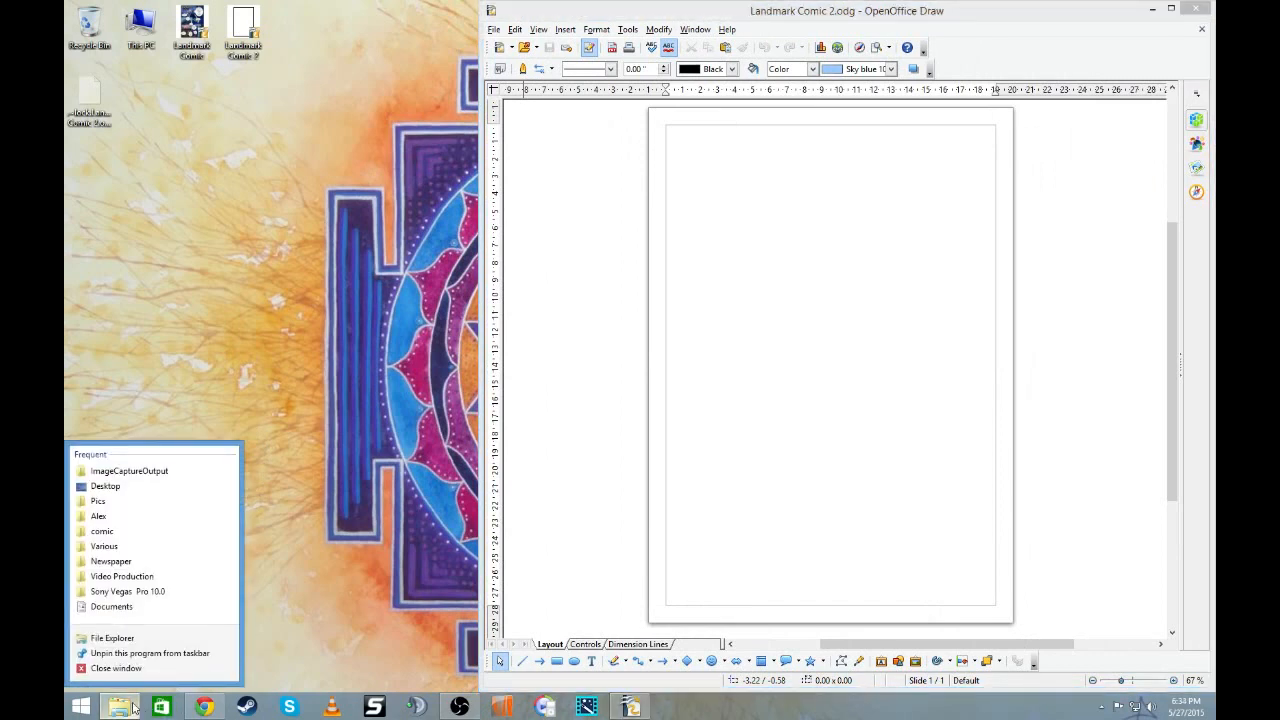
{"action": "left_click", "coordinate": [120, 471]}
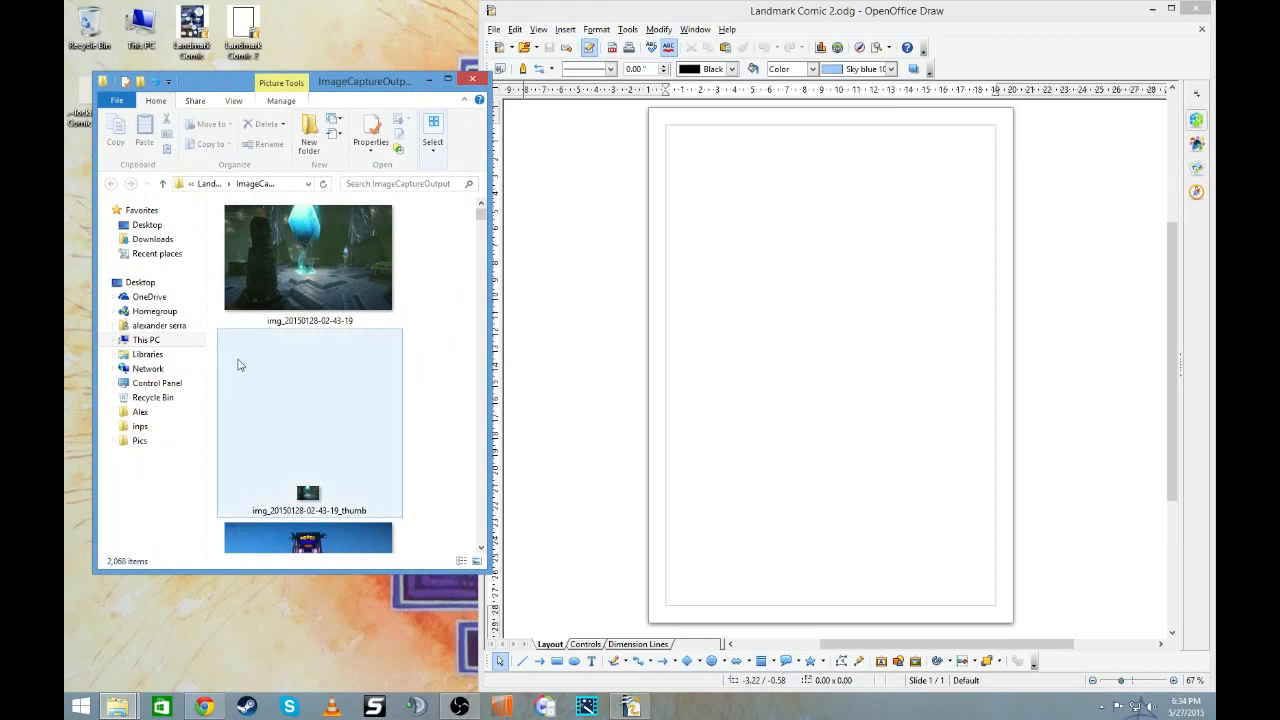
{"action": "left_click", "coordinate": [293, 261]}
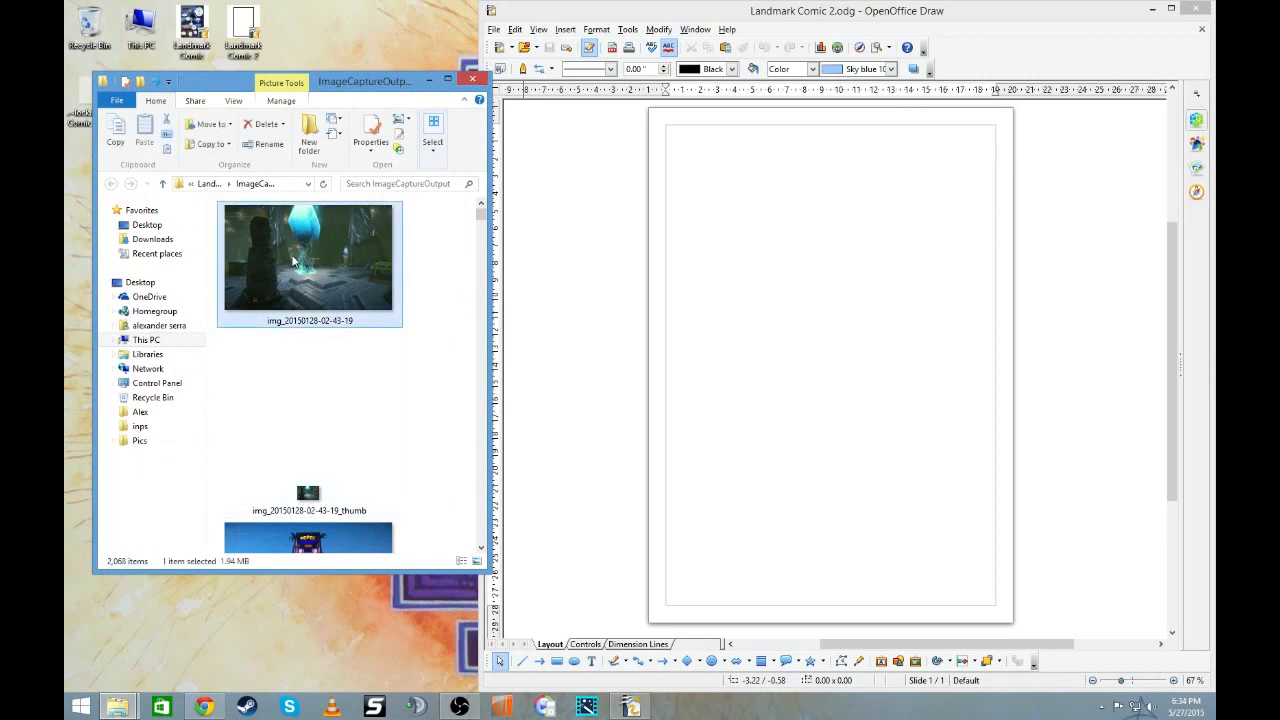
{"action": "scroll", "coordinate": [293, 261], "scroll_direction": "down", "scroll_amount": 8}
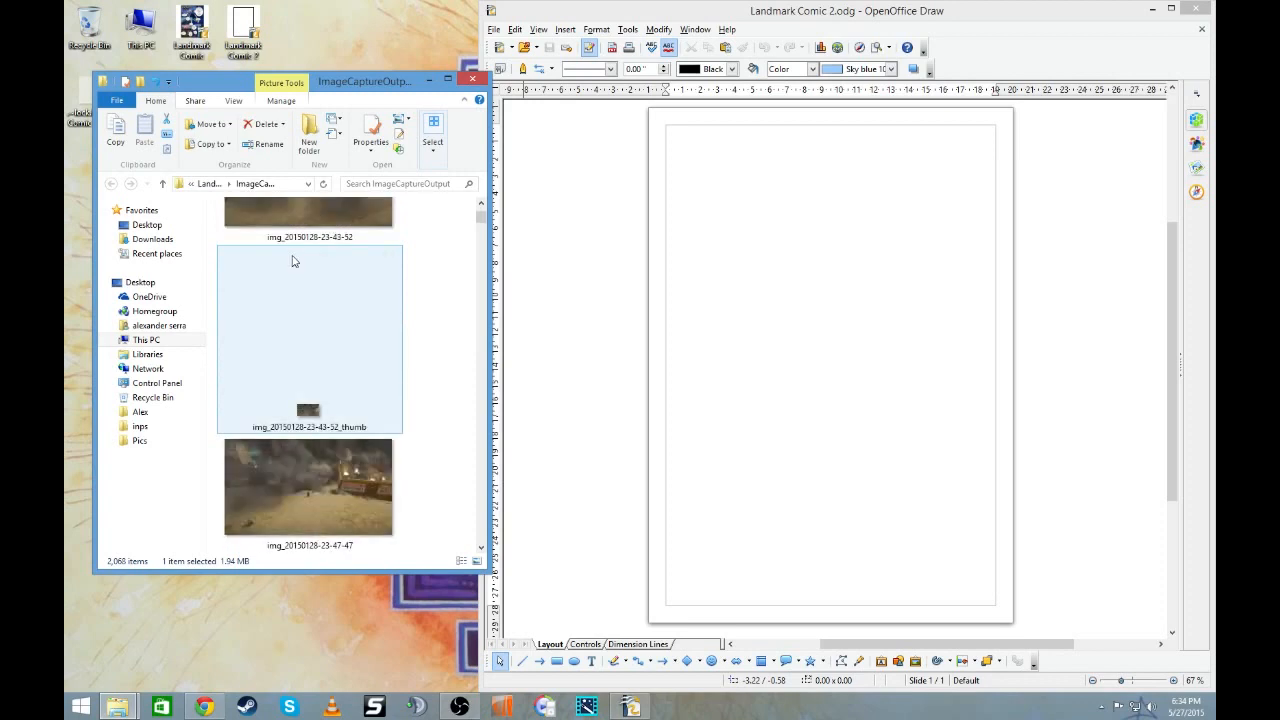
{"action": "left_click_drag", "start_coordinate": [336, 84], "coordinate": [318, 18]}
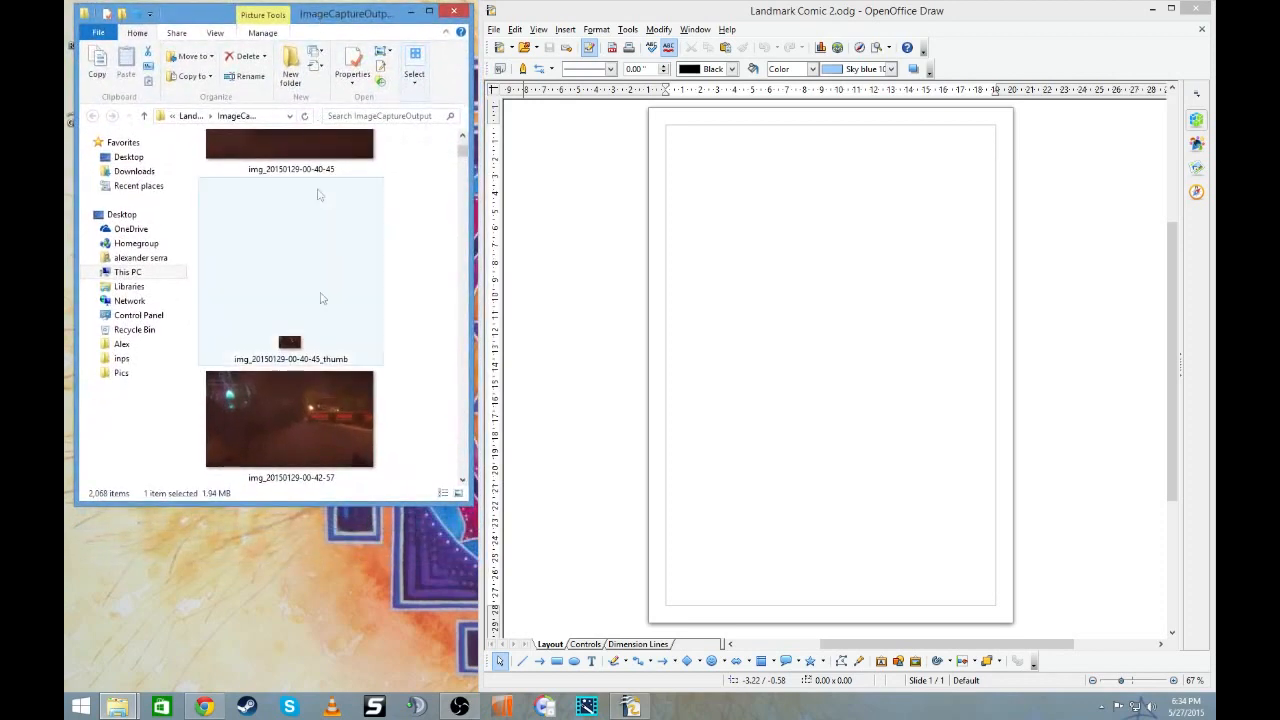
{"action": "left_click_drag", "start_coordinate": [357, 498], "coordinate": [371, 683]}
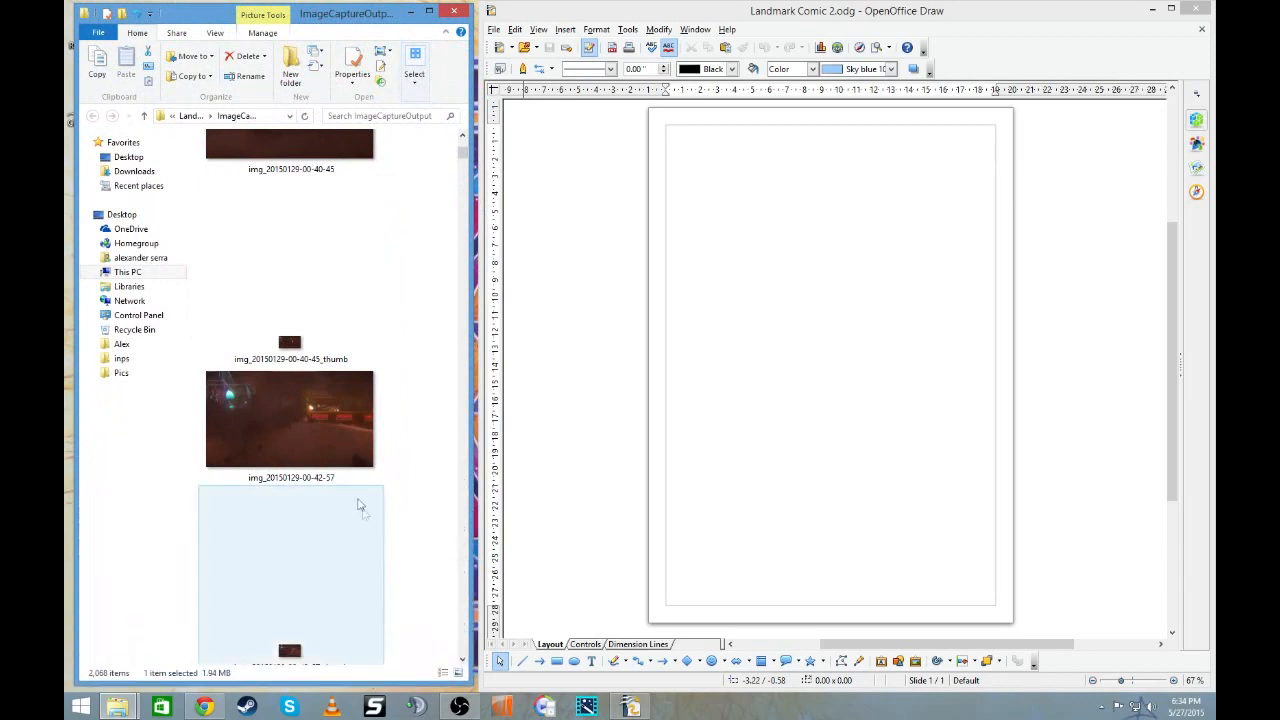
{"action": "scroll", "coordinate": [345, 458], "scroll_direction": "down", "scroll_amount": 5}
{"action": "scroll", "coordinate": [343, 459], "scroll_direction": "down", "scroll_amount": 10}
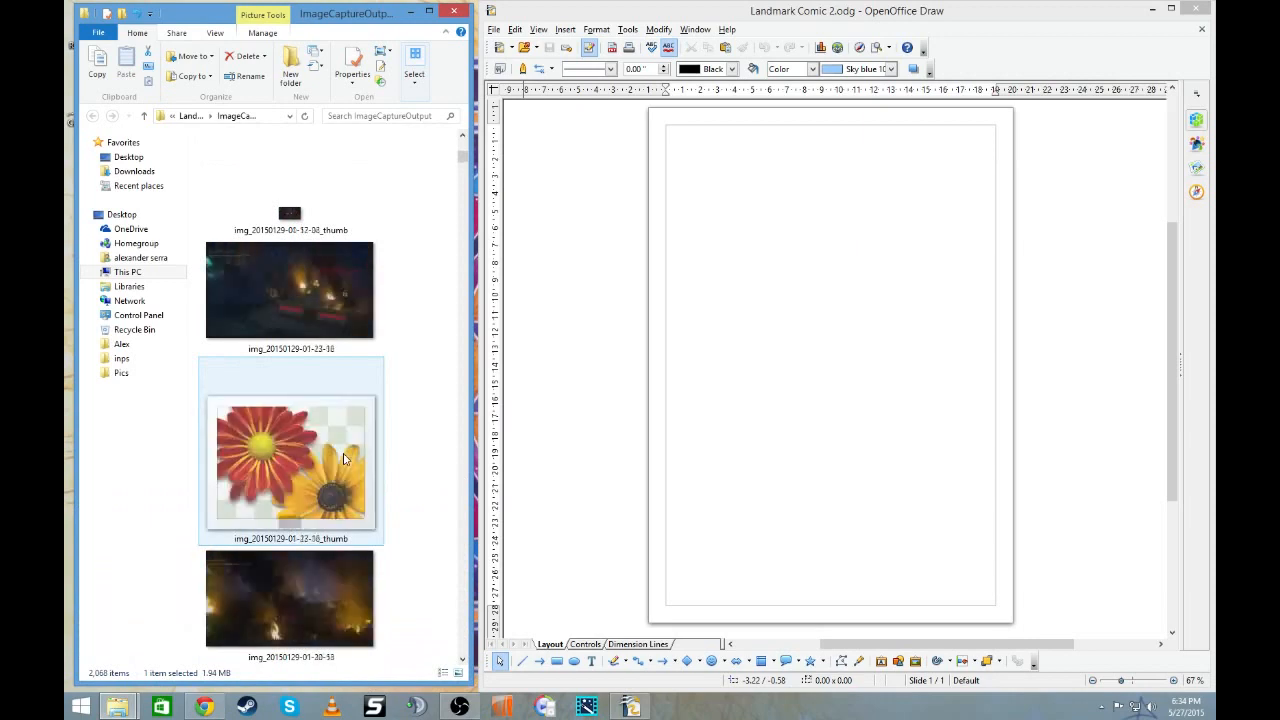
{"action": "scroll", "coordinate": [343, 459], "scroll_direction": "down", "scroll_amount": 8}
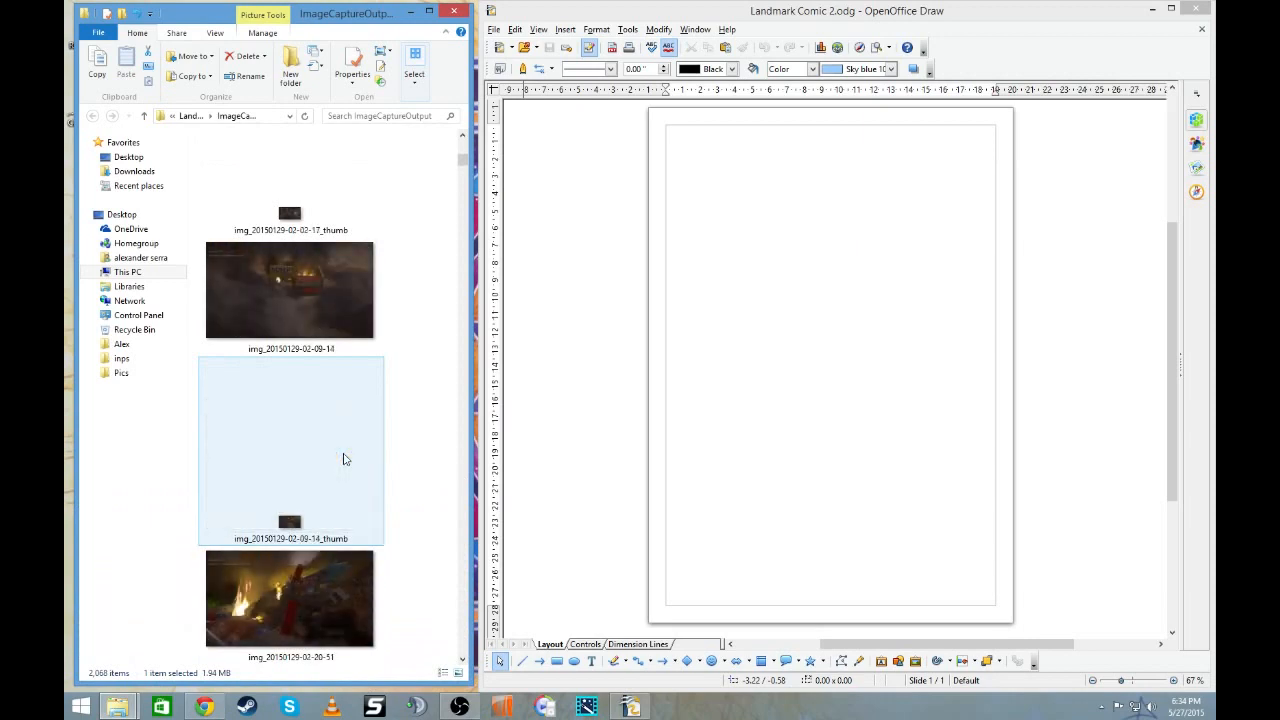
{"action": "scroll", "coordinate": [343, 459], "scroll_direction": "down", "scroll_amount": 6}
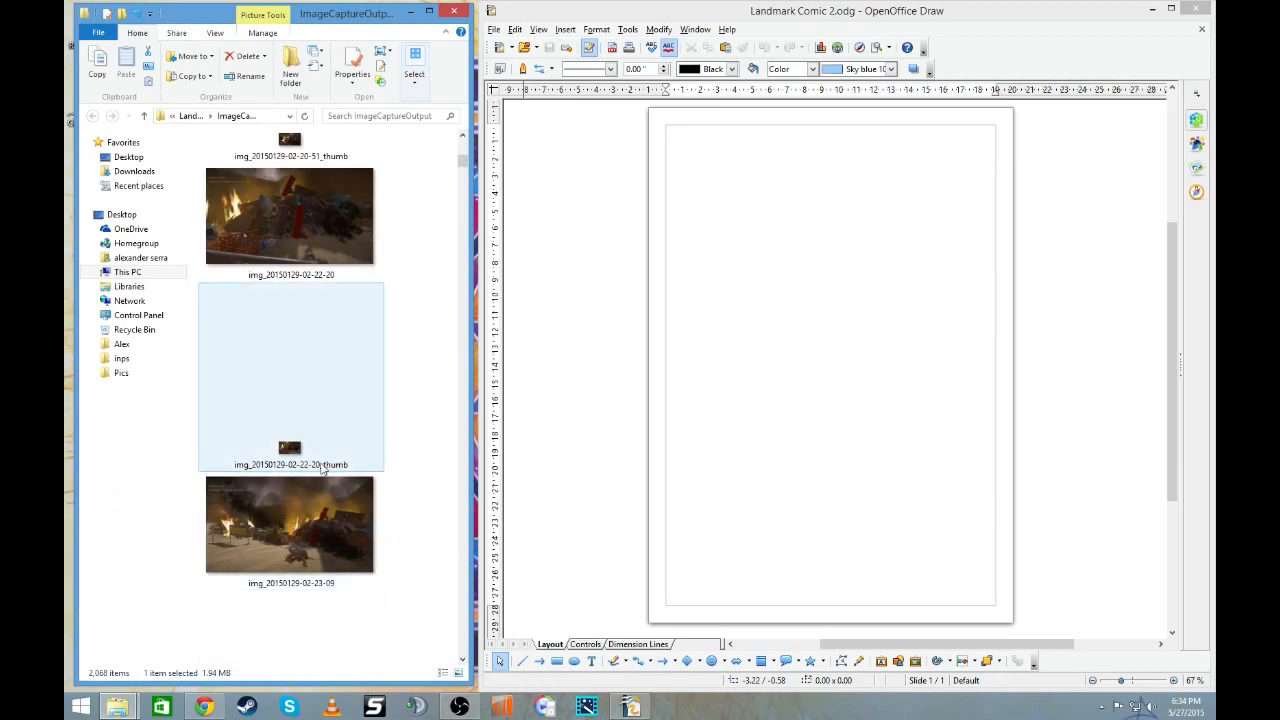
{"action": "scroll", "coordinate": [321, 469], "scroll_direction": "up", "scroll_amount": 3}
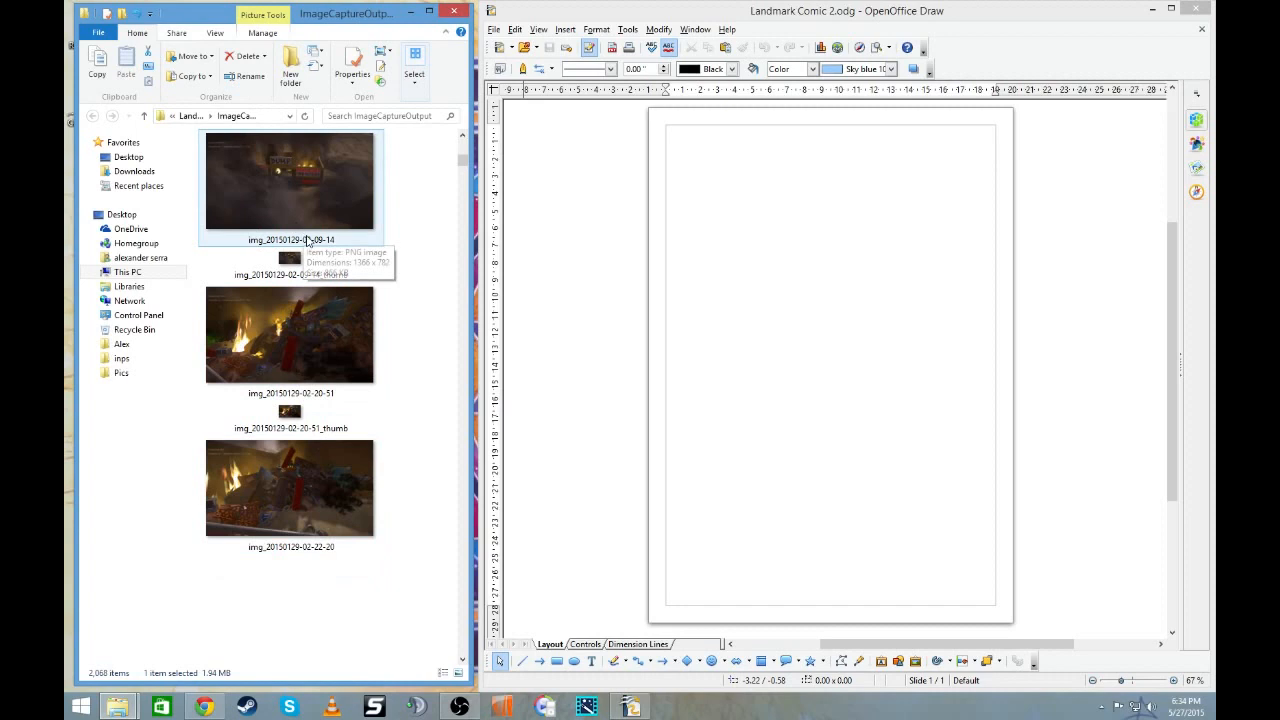
{"action": "scroll", "coordinate": [290, 190], "scroll_direction": "up", "scroll_amount": 2}
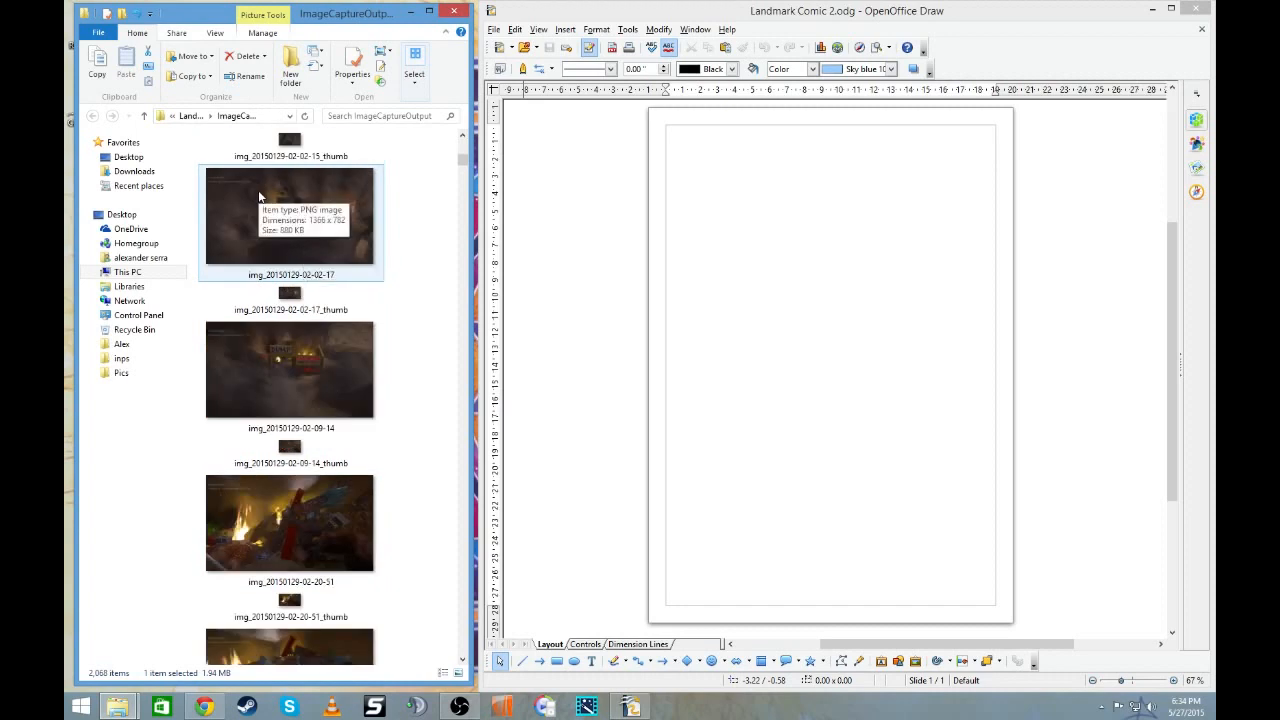
{"action": "left_click_drag", "start_coordinate": [259, 197], "coordinate": [758, 246]}
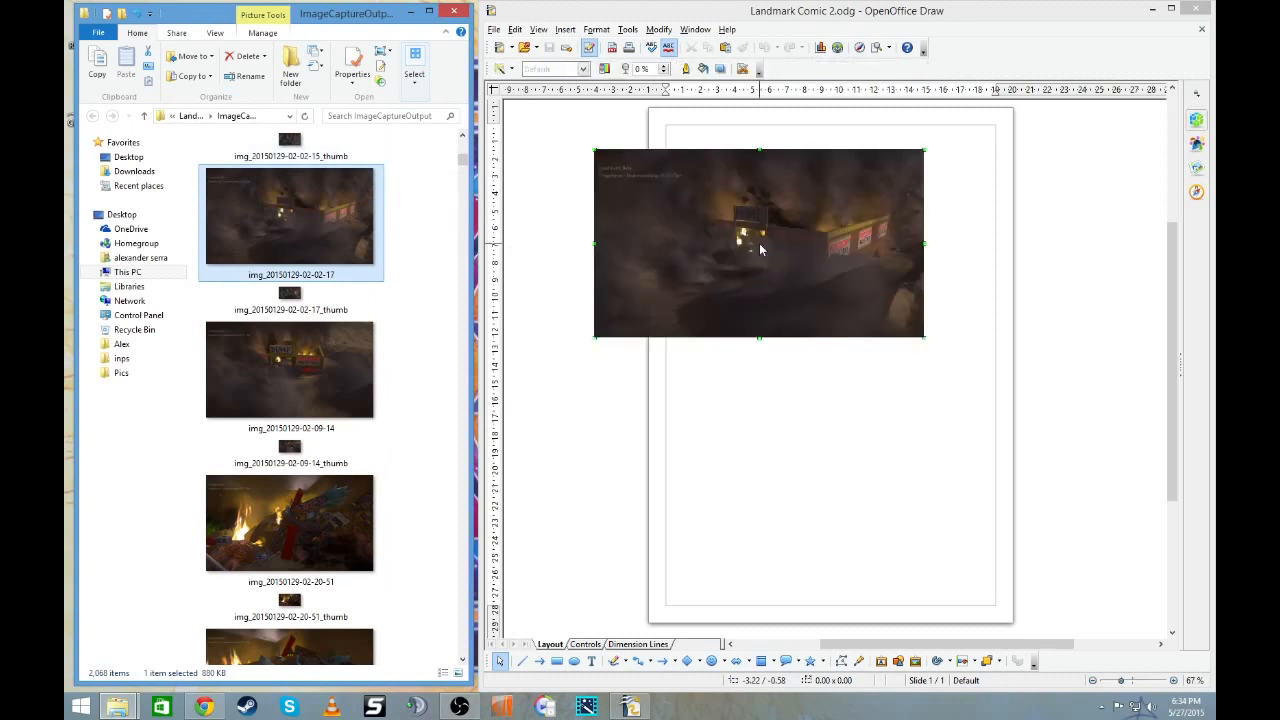
{"action": "left_click", "coordinate": [300, 370]}
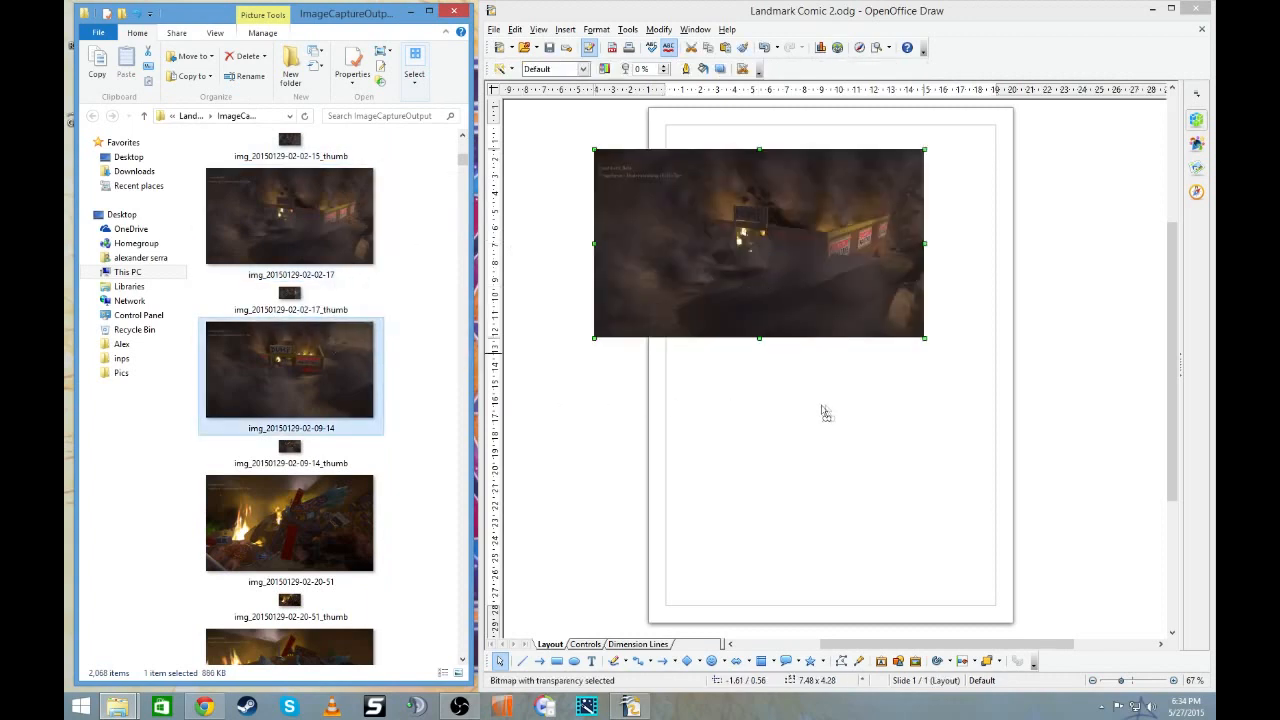
{"action": "left_click_drag", "start_coordinate": [893, 408], "coordinate": [890, 402]}
{"action": "mouse_move", "coordinate": [333, 554]}
{"action": "left_mouse_down"}
{"action": "mouse_move", "coordinate": [667, 515]}
{"action": "mouse_move", "coordinate": [615, 458]}
{"action": "left_mouse_up"}
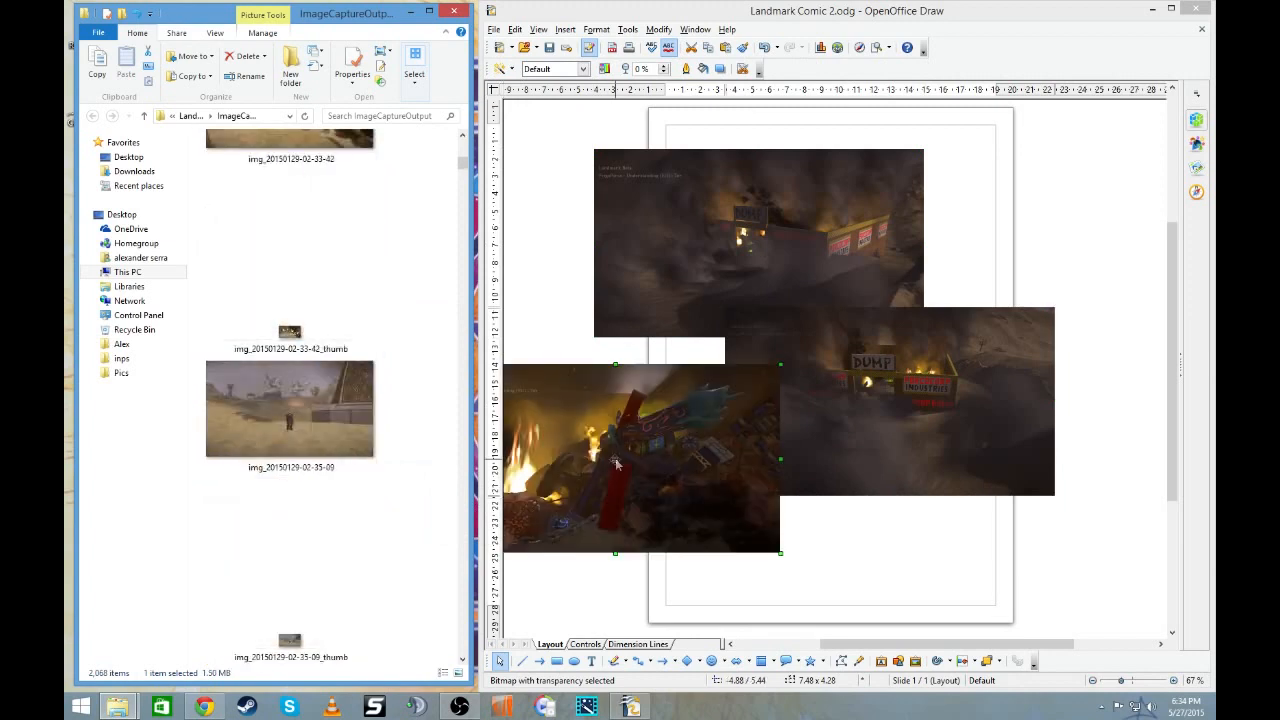
{"action": "scroll", "coordinate": [297, 420], "scroll_direction": "up", "scroll_amount": 2}
{"action": "left_click", "coordinate": [320, 343]}
{"action": "mouse_move", "coordinate": [297, 320]}
{"action": "left_mouse_down"}
{"action": "mouse_move", "coordinate": [912, 510]}
{"action": "mouse_move", "coordinate": [991, 550]}
{"action": "left_mouse_up"}
{"action": "scroll", "coordinate": [309, 346], "scroll_direction": "up", "scroll_amount": 4}
{"action": "left_click", "coordinate": [309, 351]}
{"action": "scroll", "coordinate": [309, 351], "scroll_direction": "up", "scroll_amount": 3}
{"action": "scroll", "coordinate": [309, 351], "scroll_direction": "up", "scroll_amount": 3}
{"action": "mouse_move", "coordinate": [309, 351]}
{"action": "left_mouse_down"}
{"action": "mouse_move", "coordinate": [1140, 228]}
{"action": "mouse_move", "coordinate": [1048, 186]}
{"action": "left_mouse_up"}
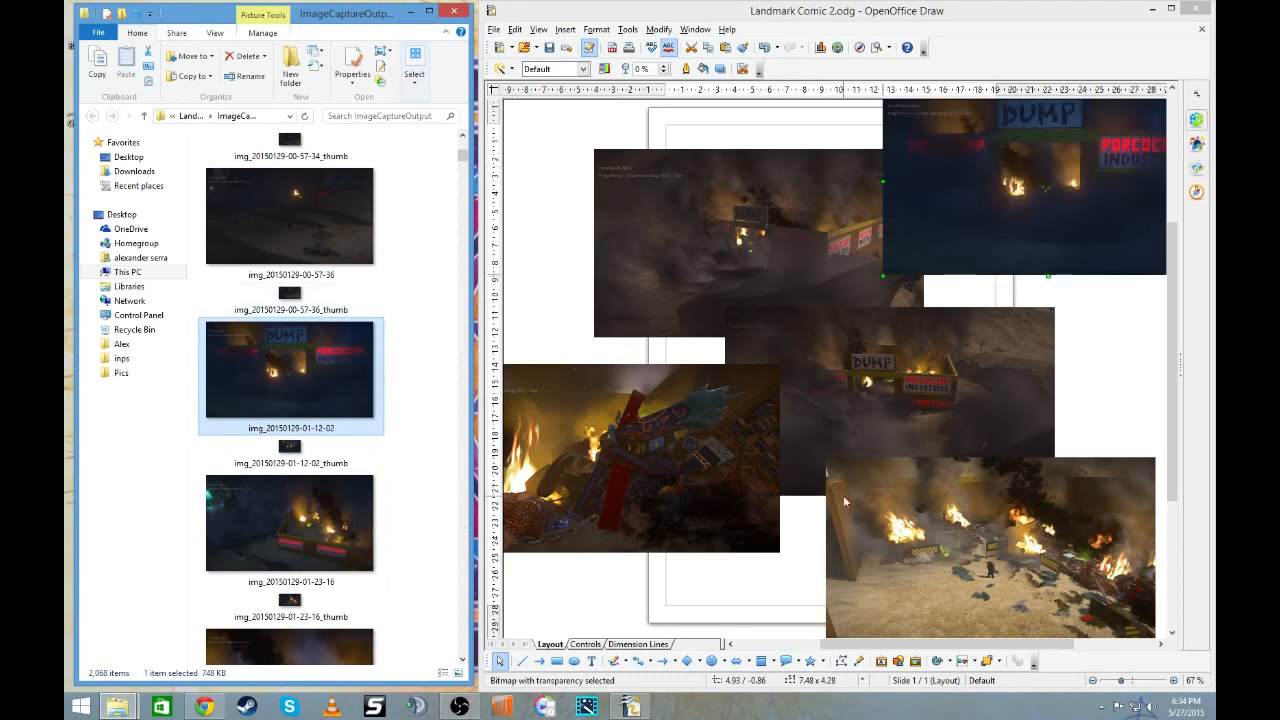
{"action": "scroll", "coordinate": [330, 184], "scroll_direction": "up", "scroll_amount": 5}
{"action": "scroll", "coordinate": [330, 184], "scroll_direction": "up", "scroll_amount": 3}
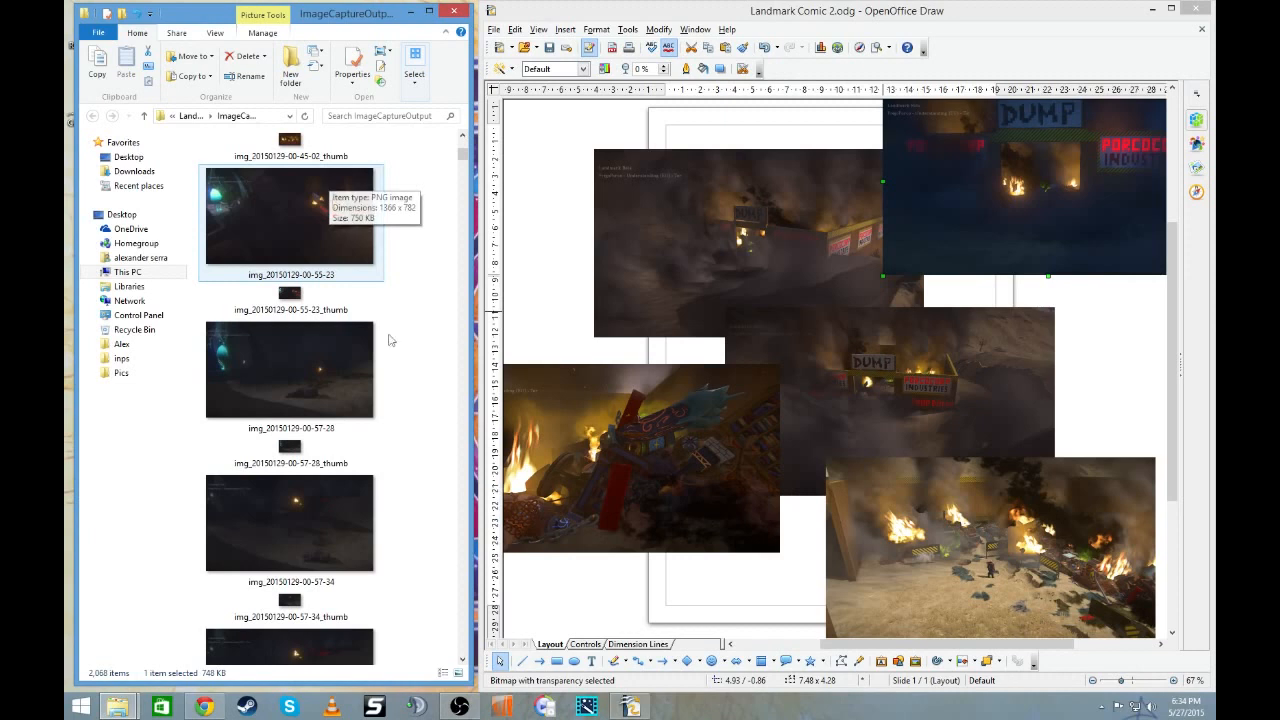
{"action": "mouse_move", "coordinate": [366, 272]}
{"action": "left_mouse_down"}
{"action": "mouse_move", "coordinate": [360, 250]}
{"action": "mouse_move", "coordinate": [540, 265]}
{"action": "left_mouse_up"}
{"action": "mouse_move", "coordinate": [269, 381]}
{"action": "left_mouse_down"}
{"action": "mouse_move", "coordinate": [710, 621]}
{"action": "mouse_move", "coordinate": [706, 604]}
{"action": "left_mouse_up"}
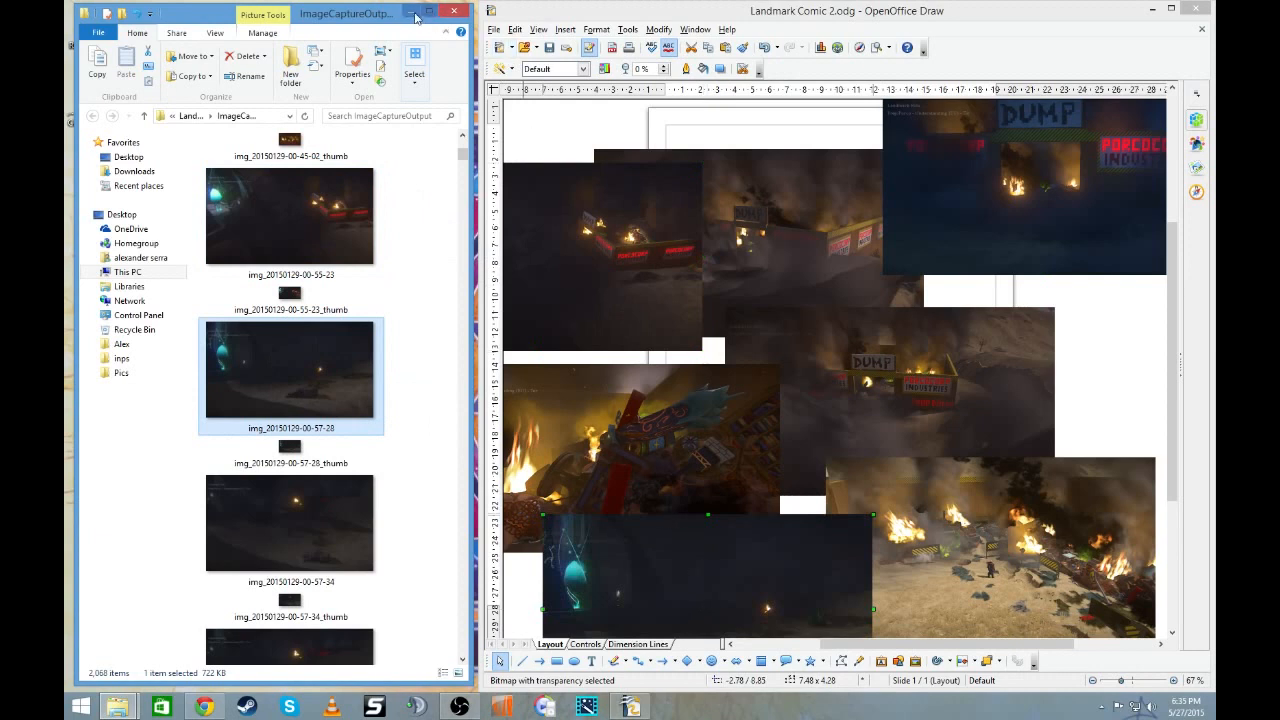
{"action": "left_click", "coordinate": [411, 11]}
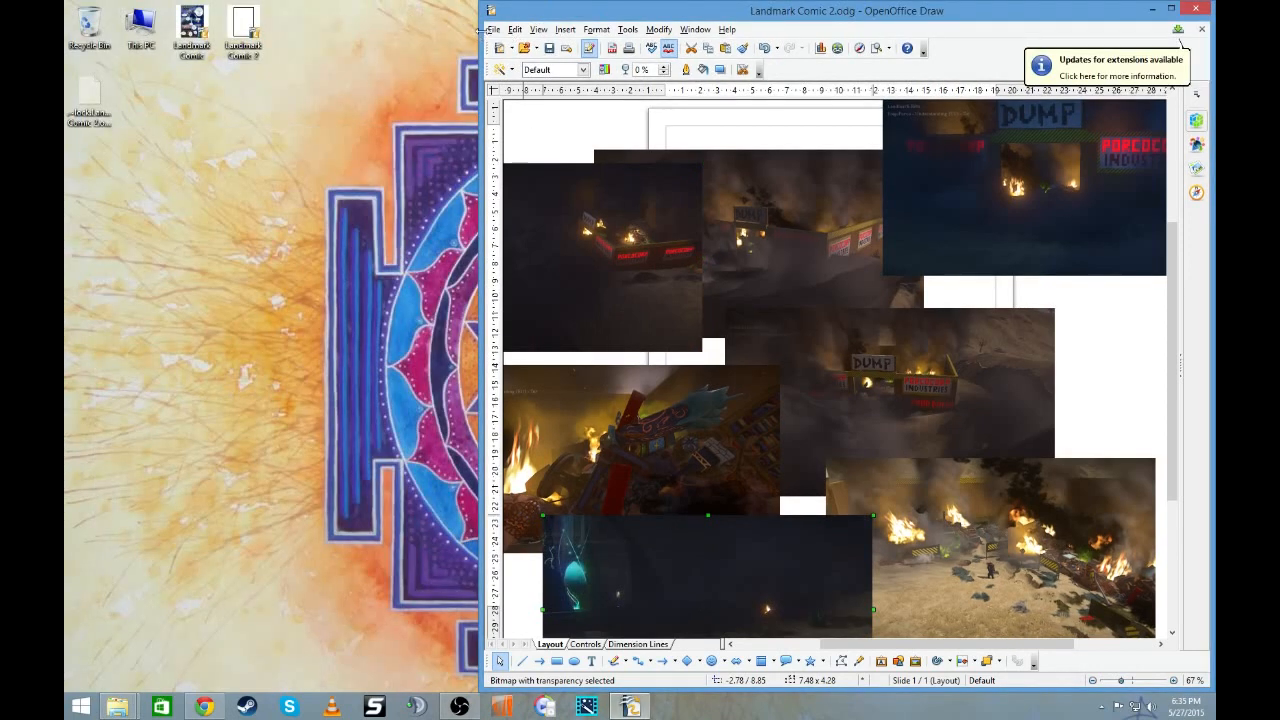
- Maximize the drawing window and move all seven pictures off the page to its two sides
{"action": "left_click", "coordinate": [1171, 9]}
{"action": "left_click_drag", "start_coordinate": [836, 170], "coordinate": [1005, 228]}
{"action": "left_click_drag", "start_coordinate": [438, 248], "coordinate": [346, 183]}
{"action": "left_click_drag", "start_coordinate": [479, 427], "coordinate": [329, 385]}
{"action": "left_click_drag", "start_coordinate": [474, 575], "coordinate": [221, 586]}
{"action": "left_click_drag", "start_coordinate": [783, 565], "coordinate": [1013, 553]}
{"action": "left_click_drag", "start_coordinate": [819, 489], "coordinate": [1152, 507]}
{"action": "left_click_drag", "start_coordinate": [596, 218], "coordinate": [237, 264]}
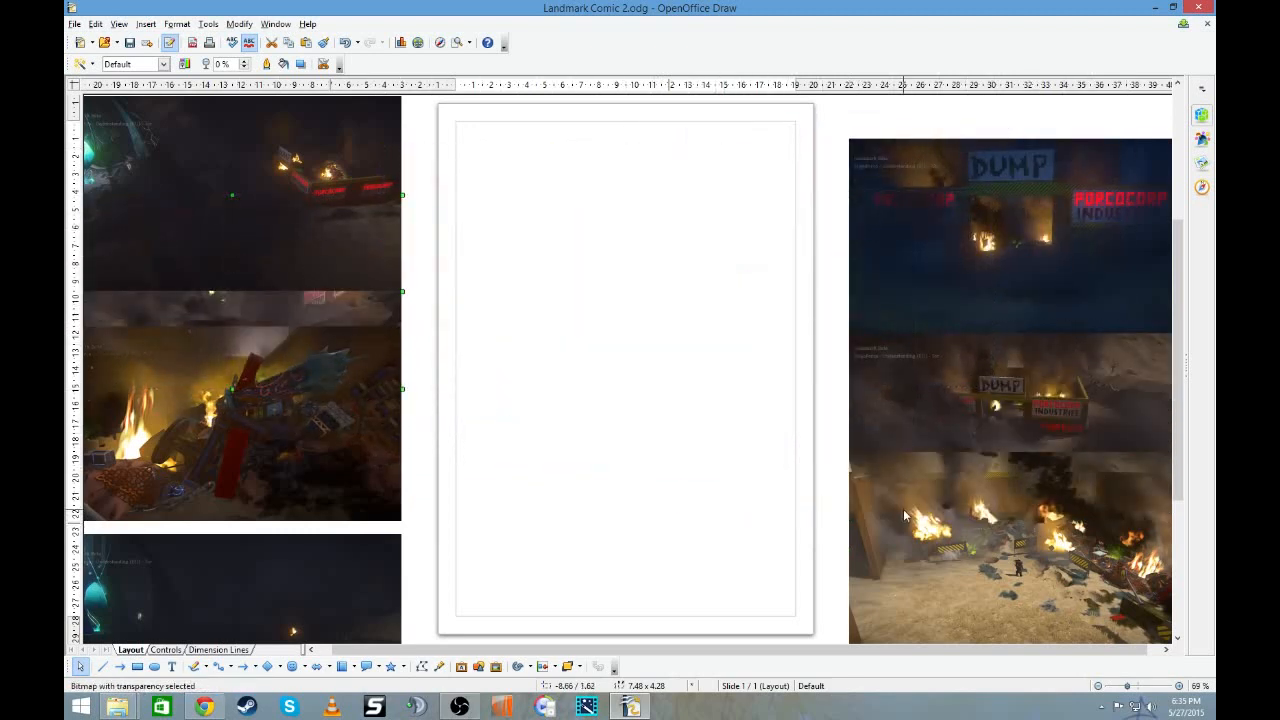
- Place the blue dump entrance picture at the page's top edge and stretch it to full page width, about 8.27 x 4.33 in
{"action": "left_click", "coordinate": [1043, 246]}
{"action": "left_click_drag", "start_coordinate": [1043, 246], "coordinate": [656, 159]}
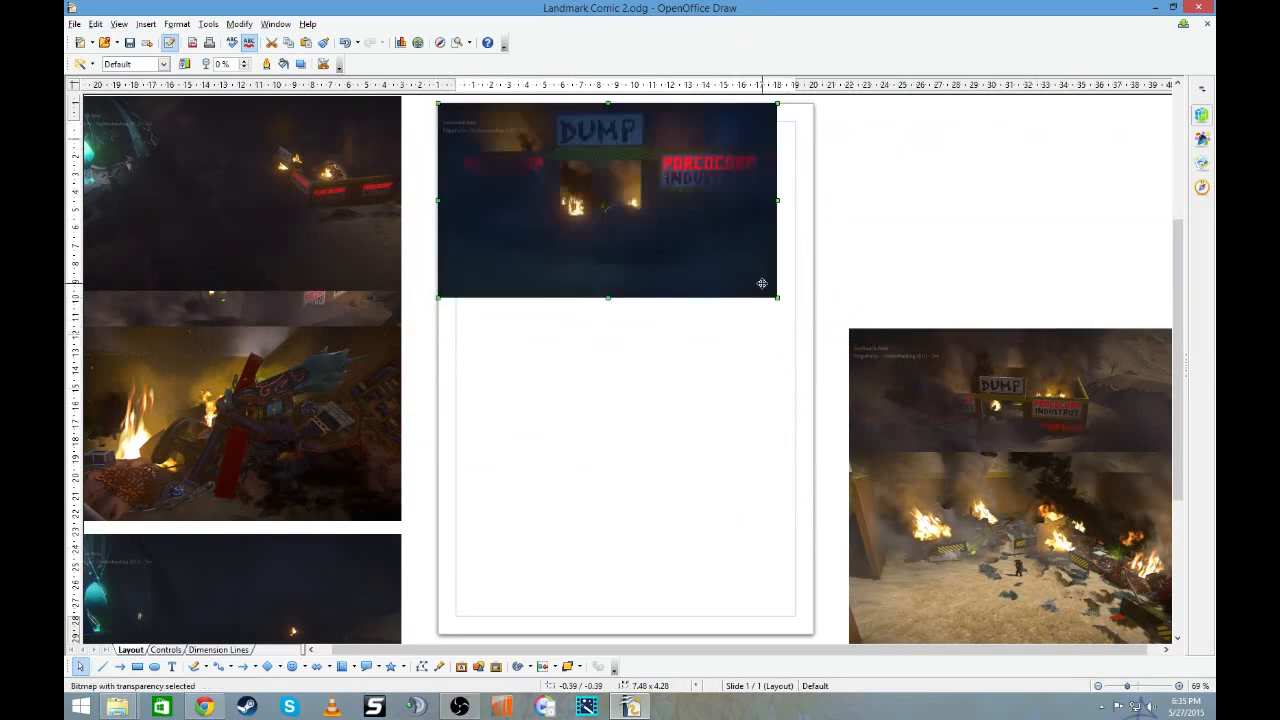
{"action": "left_click_drag", "start_coordinate": [777, 297], "coordinate": [814, 299]}
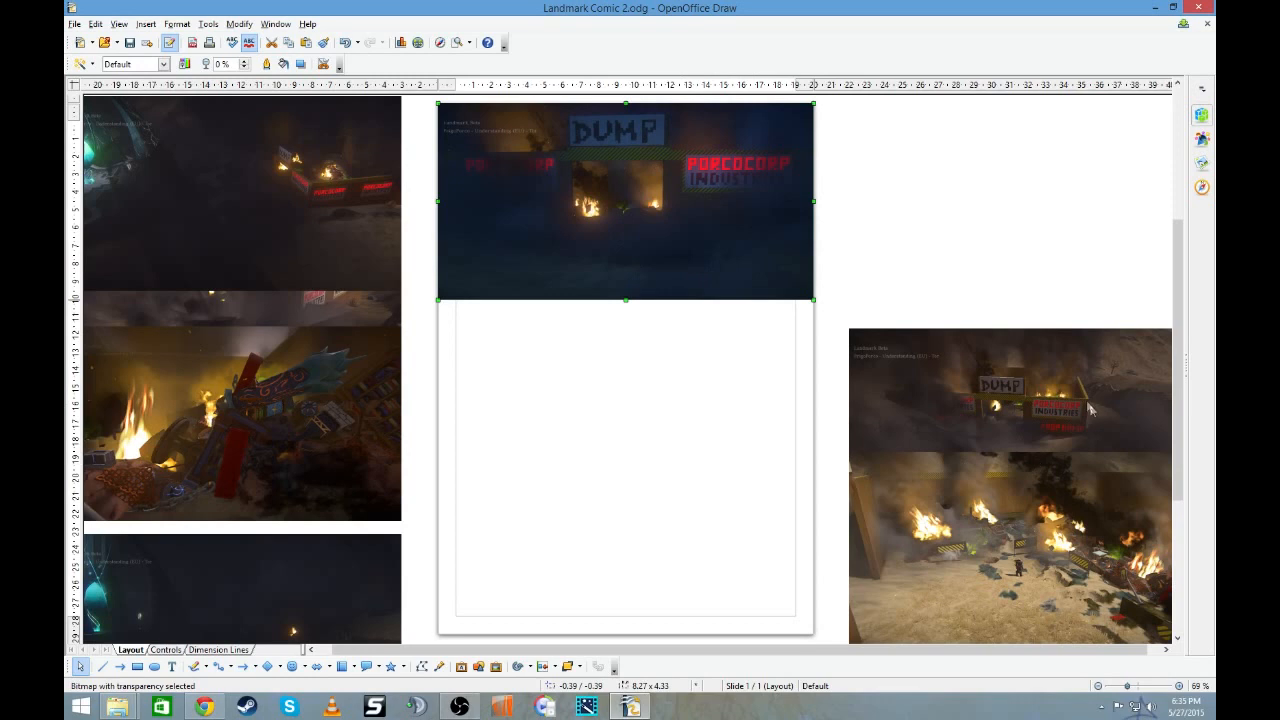
- Shrink the smoky dump picture to about 3.74 x 2.56 in and place it at the page's left edge below the entrance picture
{"action": "left_click_drag", "start_coordinate": [1034, 367], "coordinate": [633, 389]}
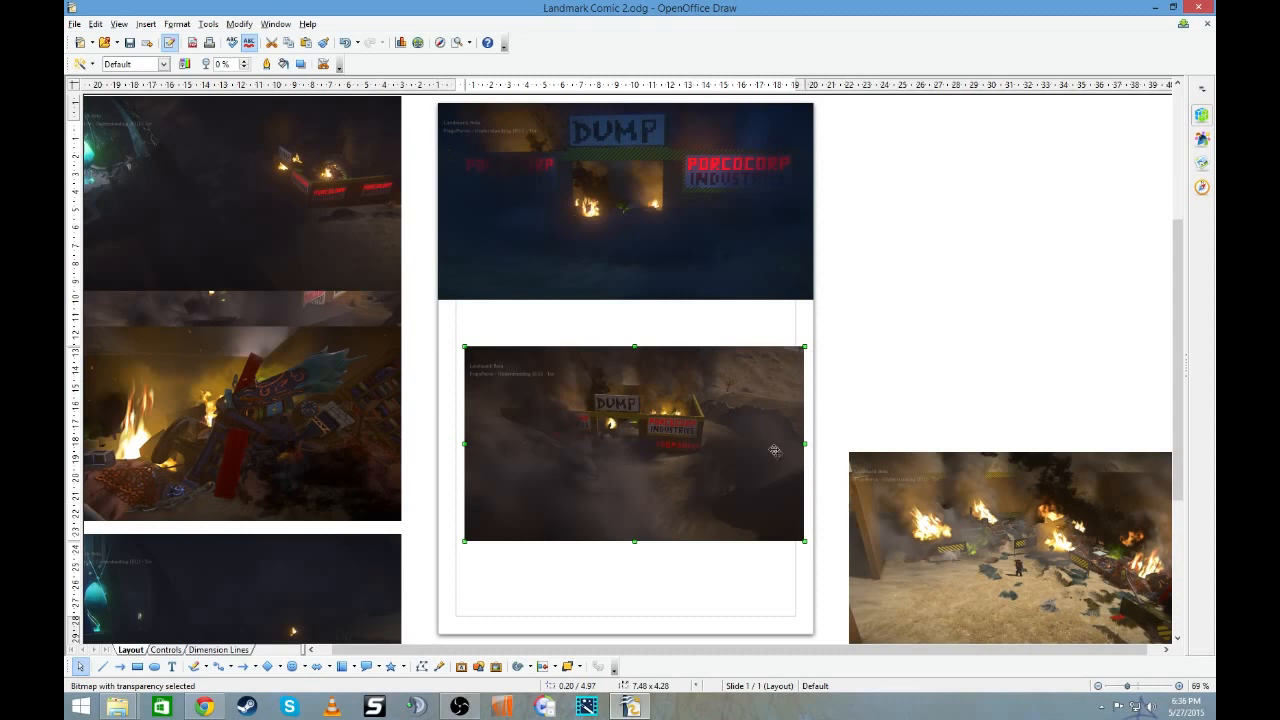
{"action": "left_click_drag", "start_coordinate": [804, 346], "coordinate": [752, 371]}
{"action": "left_click_drag", "start_coordinate": [689, 406], "coordinate": [634, 426]}
{"action": "left_click_drag", "start_coordinate": [581, 476], "coordinate": [555, 351]}
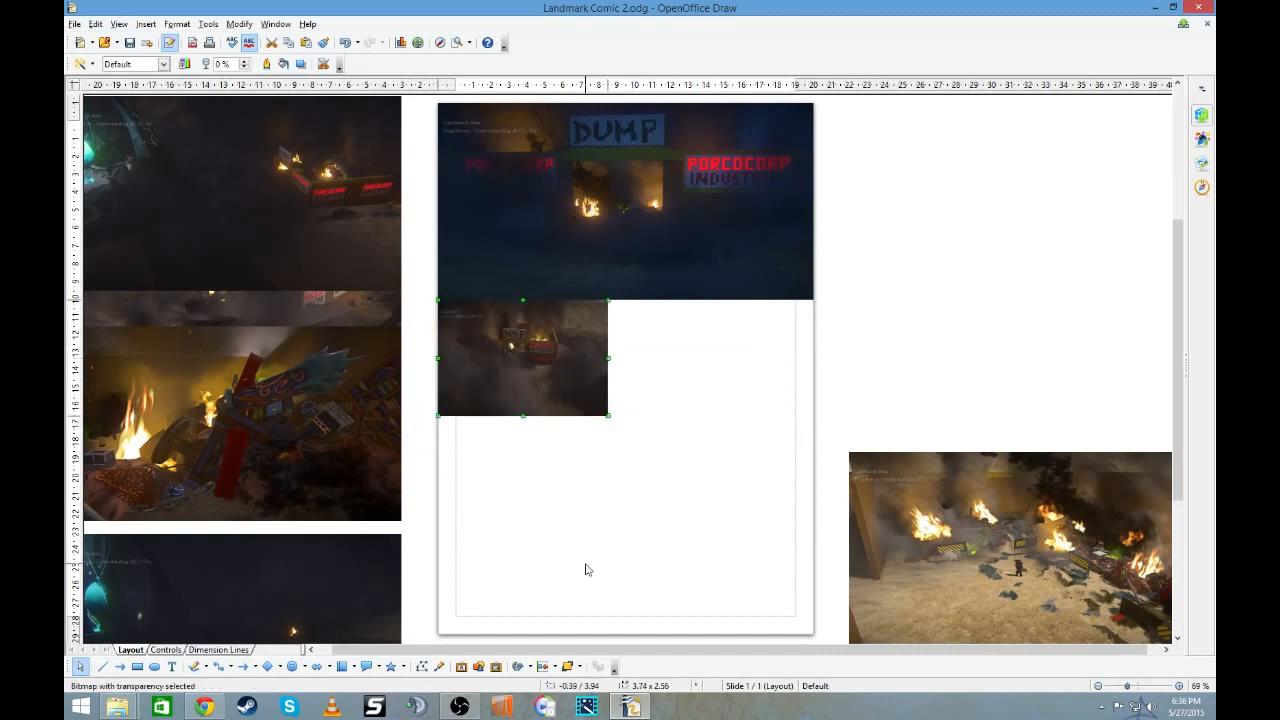
- Shrink the burning debris yard picture and place it at the page's left edge below the smoky dump picture
{"action": "left_click_drag", "start_coordinate": [1028, 539], "coordinate": [804, 407]}
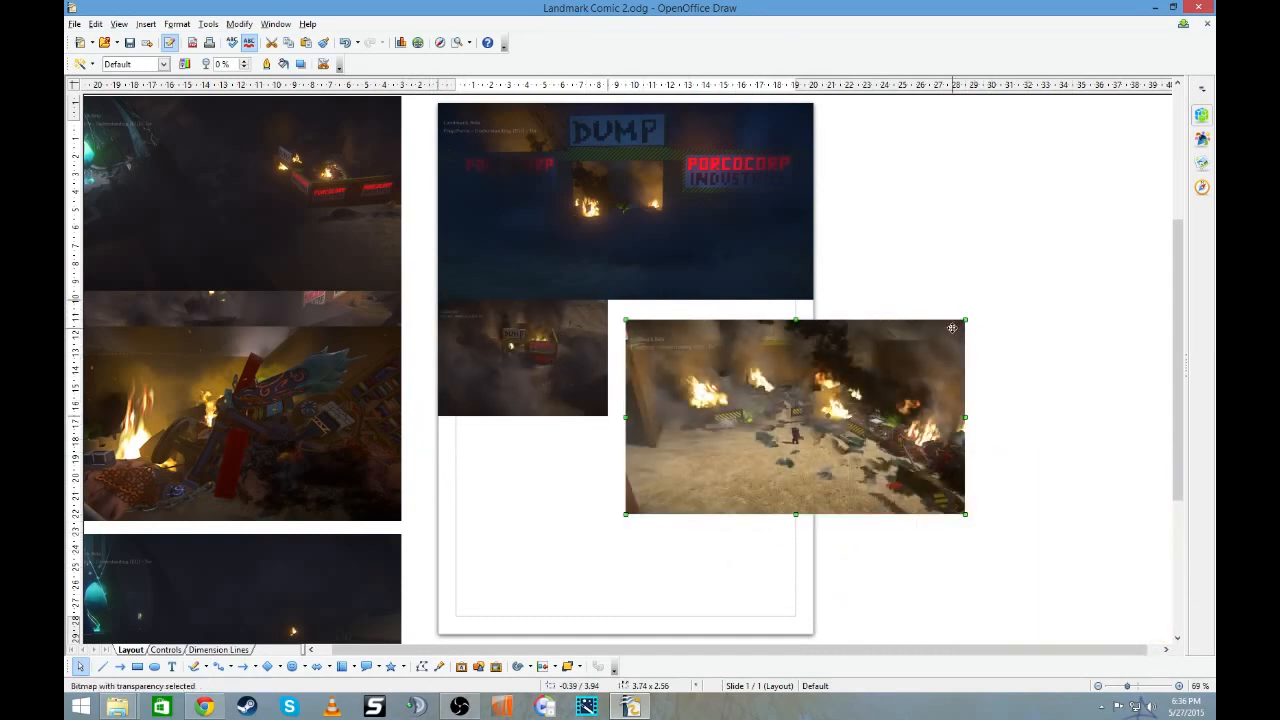
{"action": "left_click_drag", "start_coordinate": [966, 319], "coordinate": [777, 424]}
{"action": "left_click_drag", "start_coordinate": [672, 474], "coordinate": [500, 470]}
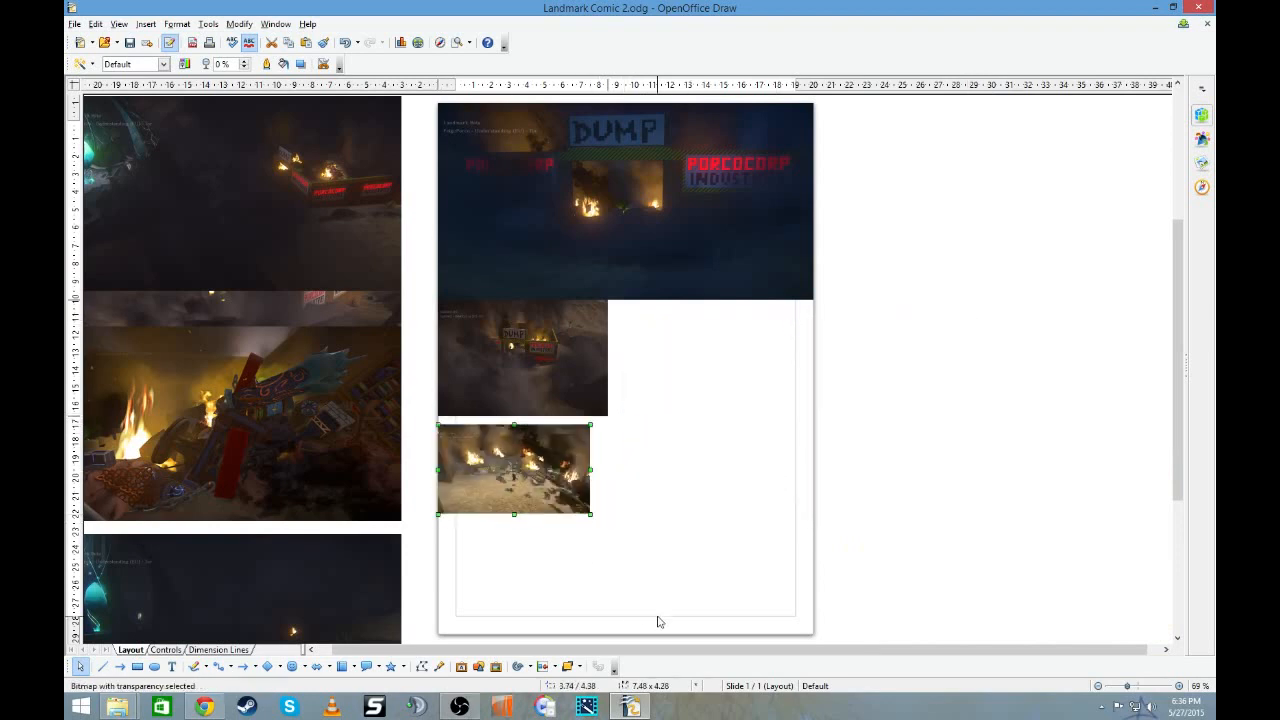
- Shrink the burning trash heap picture to about 3.54 x 2.31 in and place it in the page's lower left corner
{"action": "left_click_drag", "start_coordinate": [336, 427], "coordinate": [1025, 357]}
{"action": "left_click_drag", "start_coordinate": [1088, 256], "coordinate": [580, 538]}
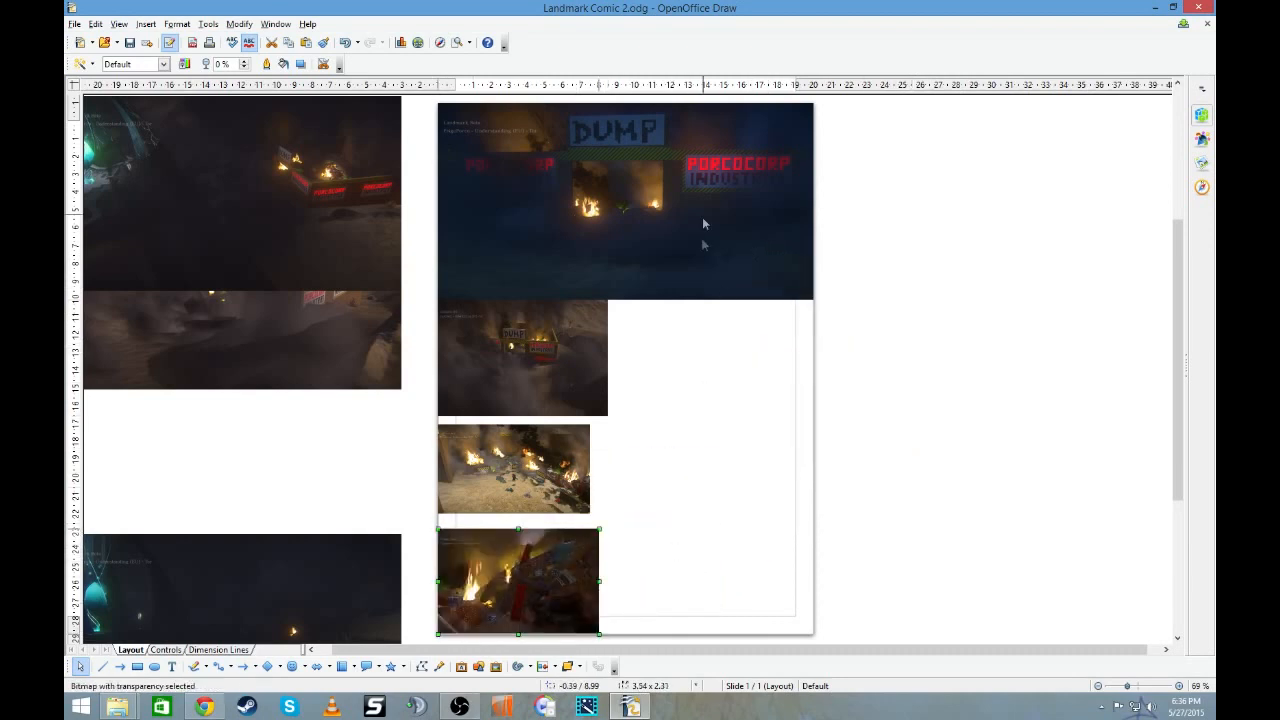
{"action": "left_click_drag", "start_coordinate": [545, 576], "coordinate": [545, 579]}
{"action": "left_click", "coordinate": [608, 582]}
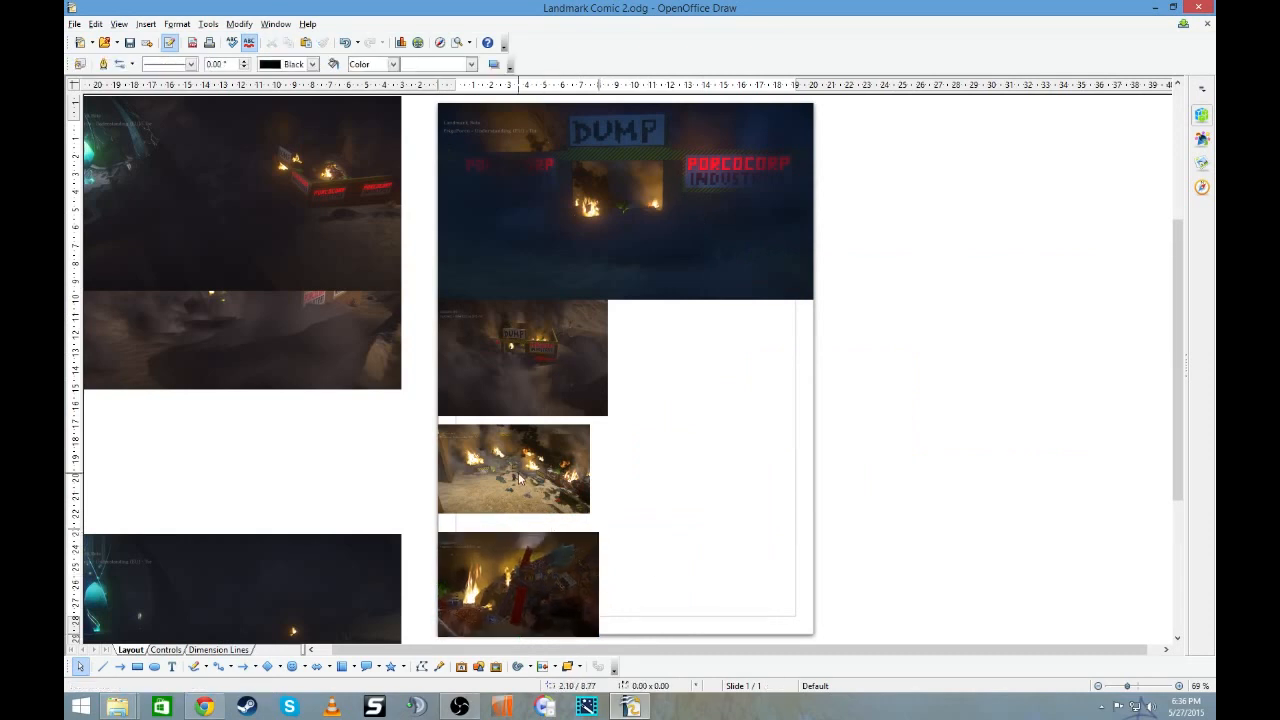
- Shrink the smoky walled-dump picture and place it at the page's right edge directly below the dump entrance picture
{"action": "left_click_drag", "start_coordinate": [308, 297], "coordinate": [1023, 297]}
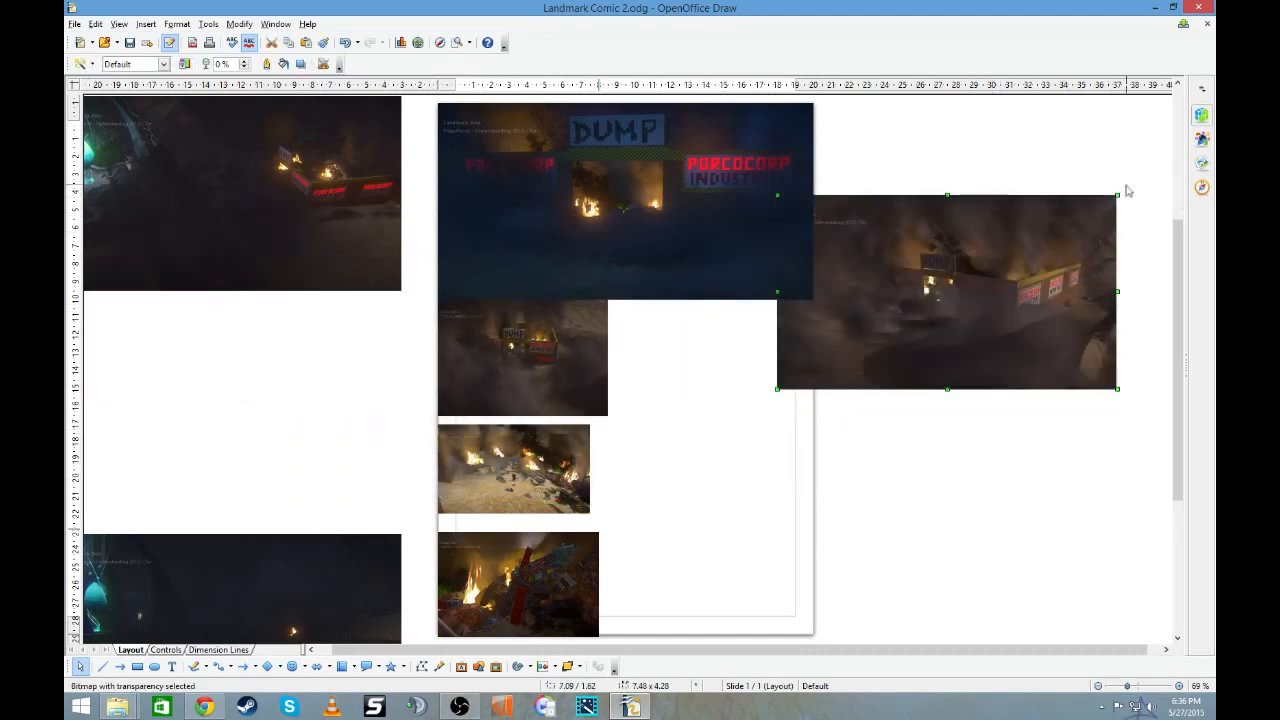
{"action": "left_click_drag", "start_coordinate": [1117, 196], "coordinate": [938, 273]}
{"action": "left_click_drag", "start_coordinate": [881, 311], "coordinate": [756, 338]}
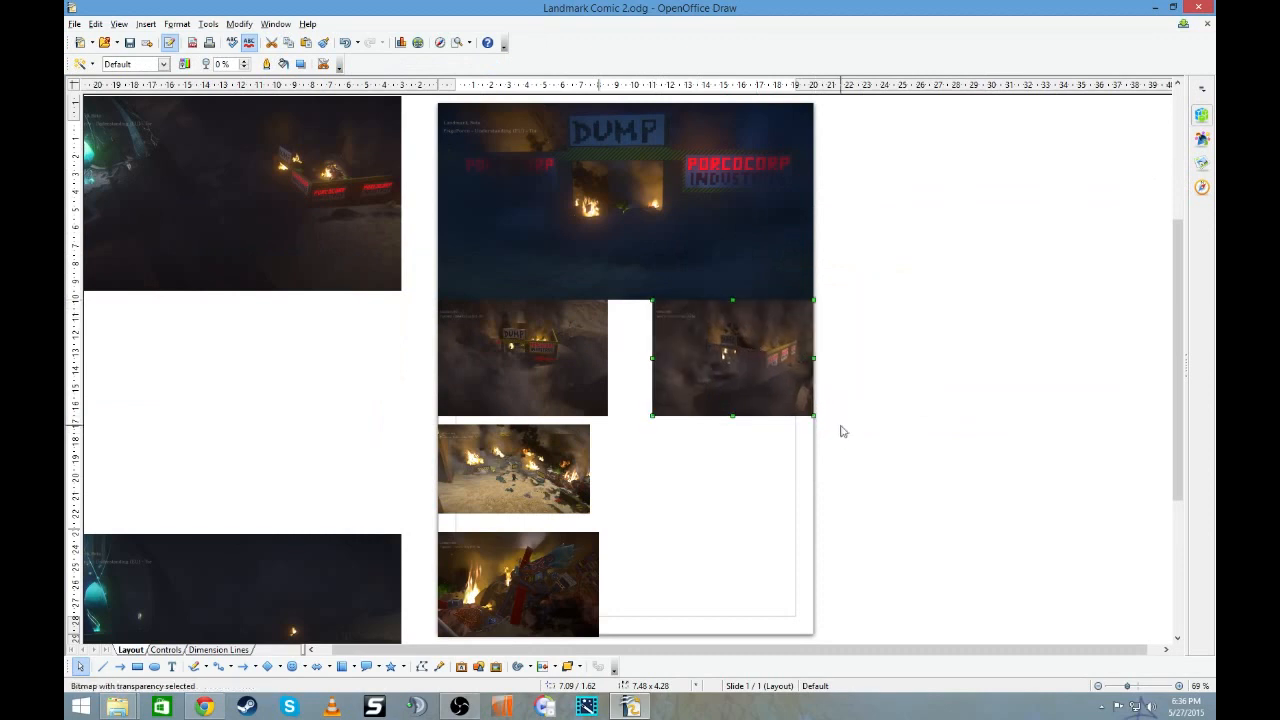
- Widen the two smoky dump pictures so they meet at the page's centre, each about 4.13 x 2.56 in
{"action": "left_click", "coordinate": [585, 365]}
{"action": "mouse_move", "coordinate": [757, 340]}
{"action": "left_mouse_down"}
{"action": "mouse_move", "coordinate": [541, 340]}
{"action": "mouse_move", "coordinate": [757, 340]}
{"action": "left_mouse_up"}
{"action": "left_click_drag", "start_coordinate": [651, 357], "coordinate": [625, 358]}
{"action": "mouse_move", "coordinate": [540, 364]}
{"action": "left_mouse_down"}
{"action": "mouse_move", "coordinate": [730, 364]}
{"action": "mouse_move", "coordinate": [539, 364]}
{"action": "left_mouse_up"}
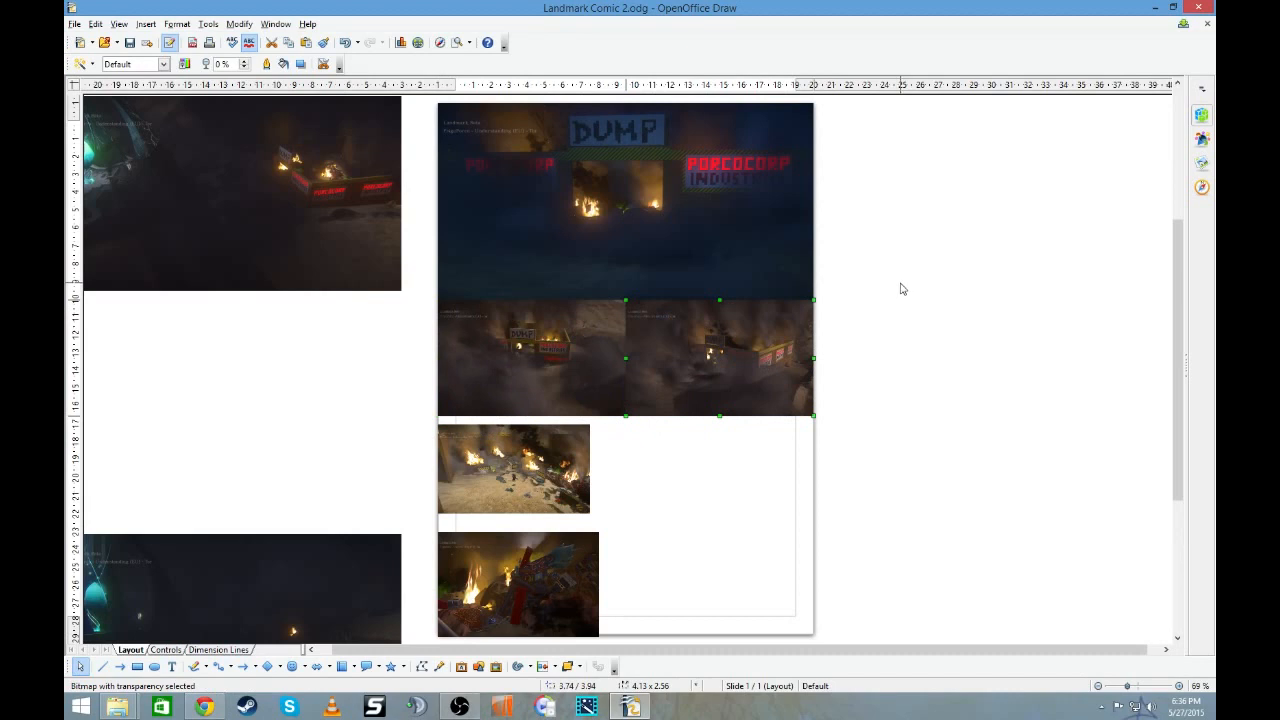
- Enlarge the burning debris yard picture to half the page width and fit it directly beneath the left smoky dump picture
{"action": "left_click_drag", "start_coordinate": [463, 449], "coordinate": [464, 439]}
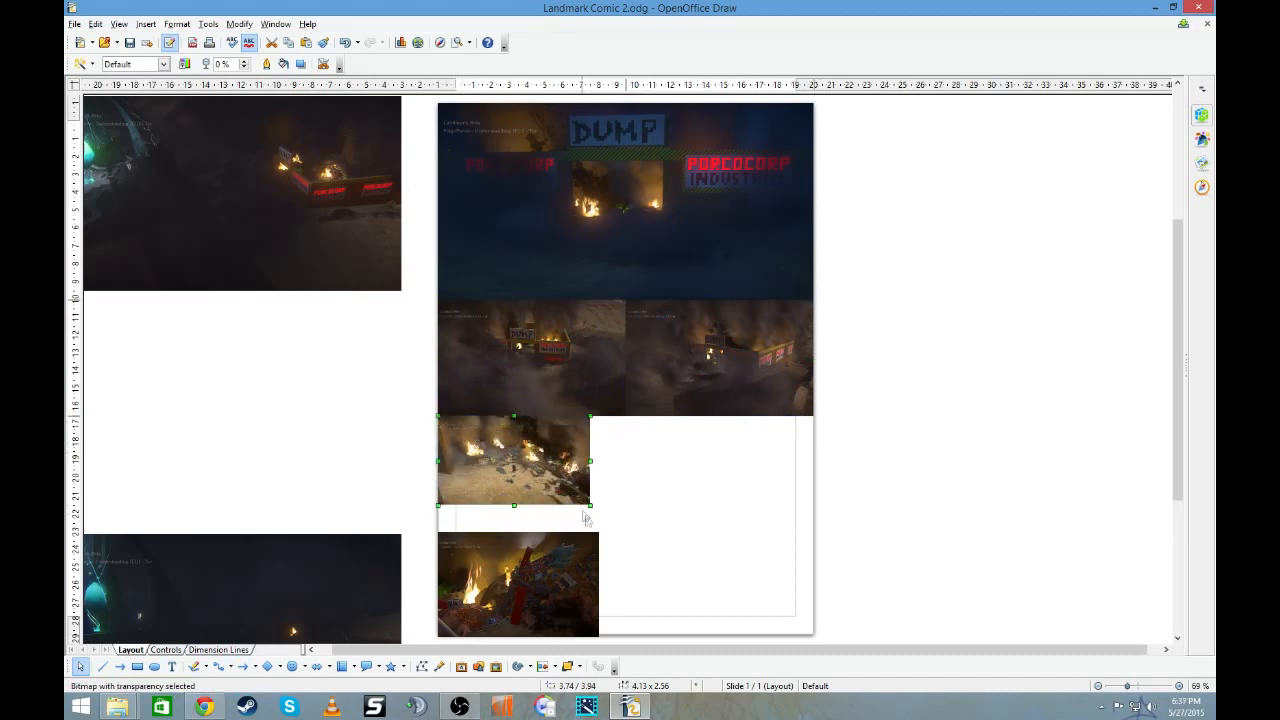
{"action": "left_click_drag", "start_coordinate": [589, 461], "coordinate": [579, 346]}
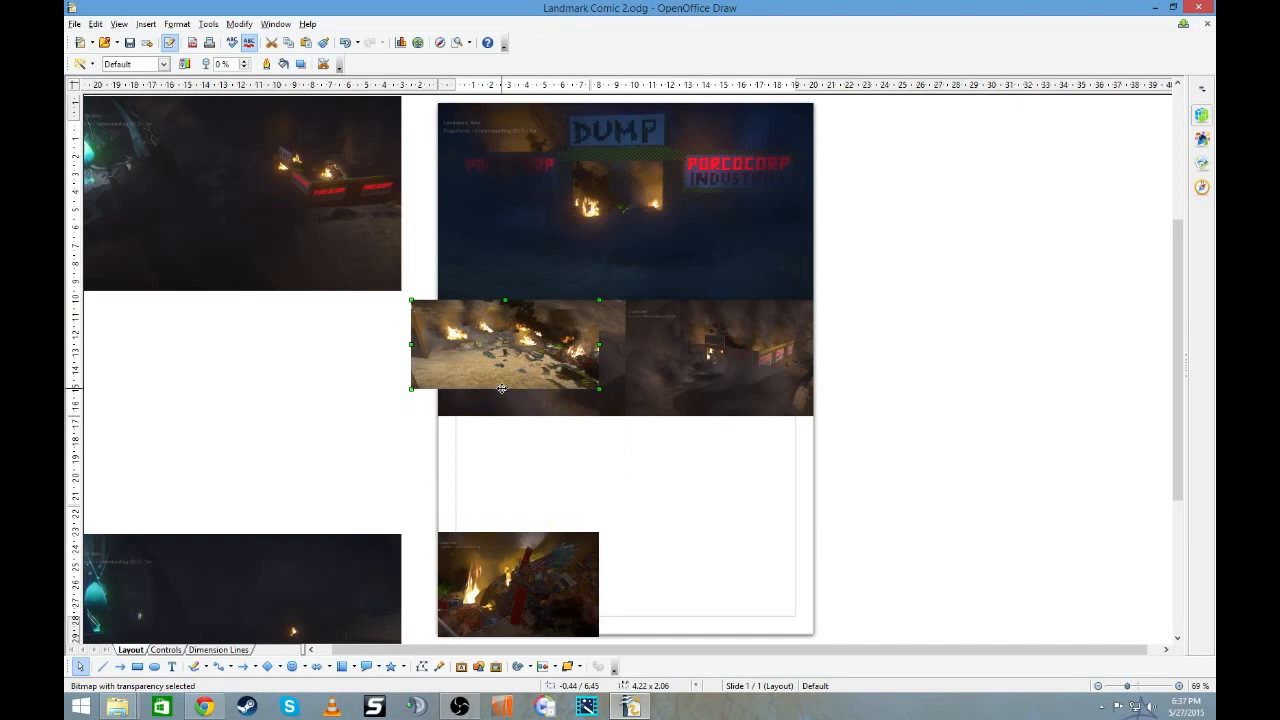
{"action": "left_click_drag", "start_coordinate": [502, 388], "coordinate": [507, 412]}
{"action": "left_click_drag", "start_coordinate": [553, 326], "coordinate": [580, 442]}
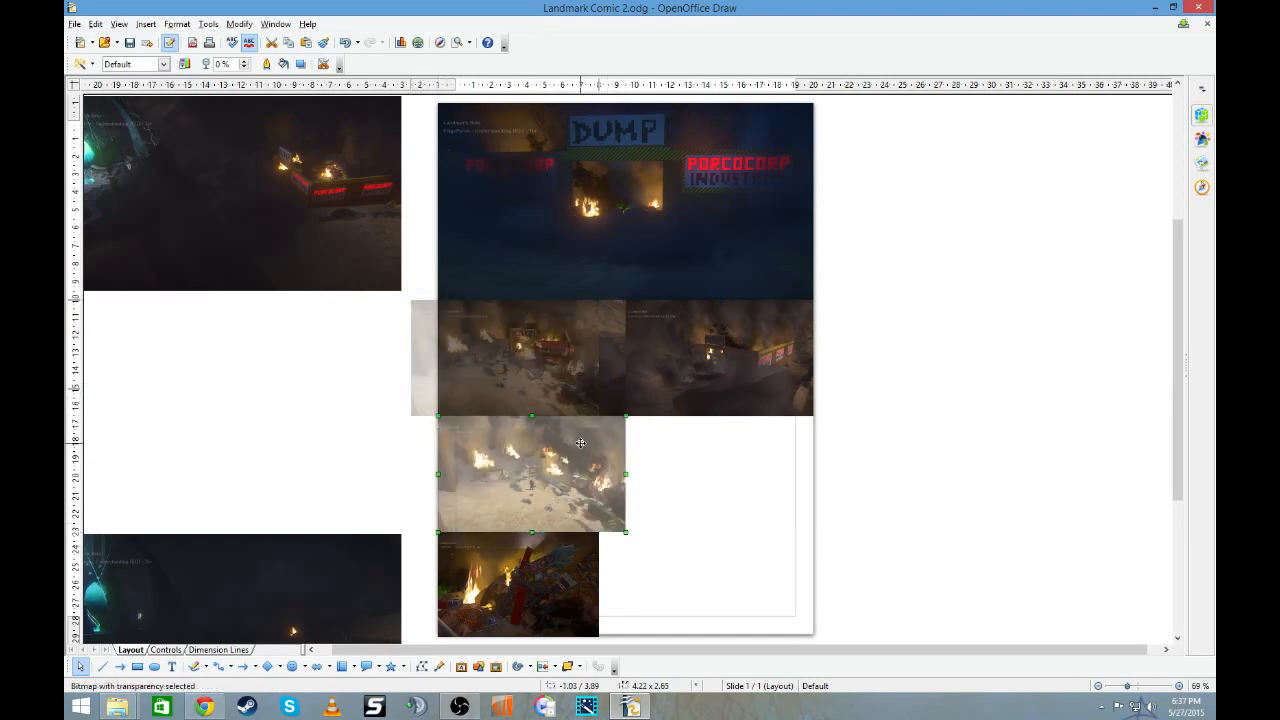
- Widen the burning trash heap picture to half the page width, matching the debris yard picture above it
{"action": "scroll", "coordinate": [579, 442], "scroll_direction": "down", "scroll_amount": 2}
{"action": "left_click", "coordinate": [557, 485]}
{"action": "left_click_drag", "start_coordinate": [600, 503], "coordinate": [626, 503]}
{"action": "left_click", "coordinate": [365, 359]}
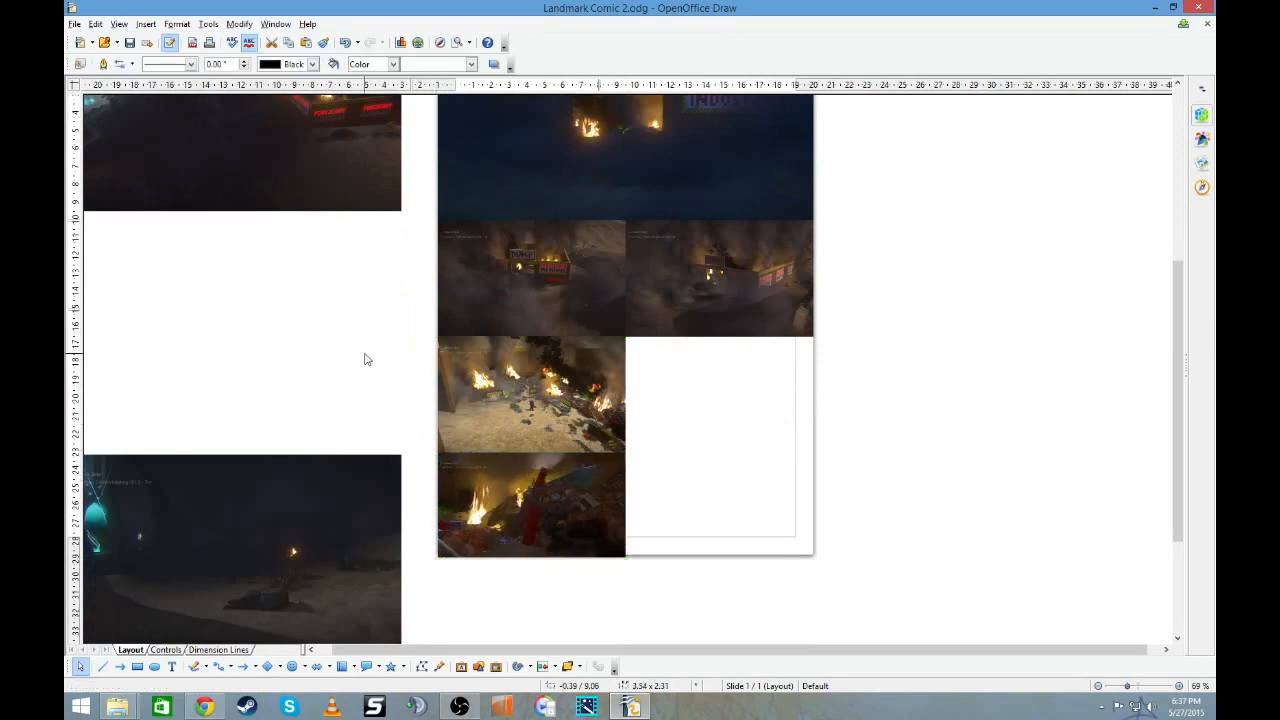
- Shrink the dark glowing-orb picture to about 4.13 x 2.24 in in the page's lower right corner and trim the trash heap picture to the page bottom
{"action": "scroll", "coordinate": [242, 466], "scroll_direction": "down", "scroll_amount": 3}
{"action": "left_click_drag", "start_coordinate": [212, 462], "coordinate": [892, 320]}
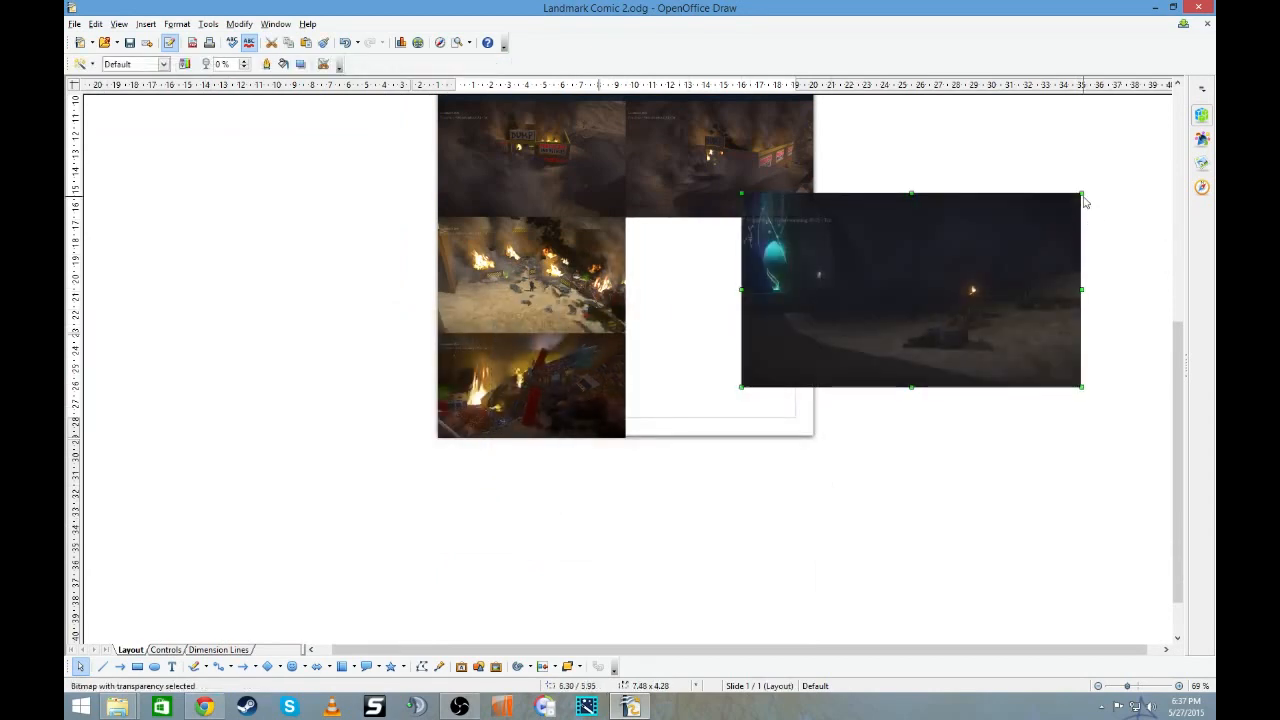
{"action": "left_click_drag", "start_coordinate": [1082, 193], "coordinate": [813, 334]}
{"action": "left_click", "coordinate": [875, 378]}
{"action": "left_click", "coordinate": [745, 428]}
{"action": "left_click_drag", "start_coordinate": [718, 437], "coordinate": [718, 440]}
{"action": "left_click_drag", "start_coordinate": [723, 382], "coordinate": [732, 381]}
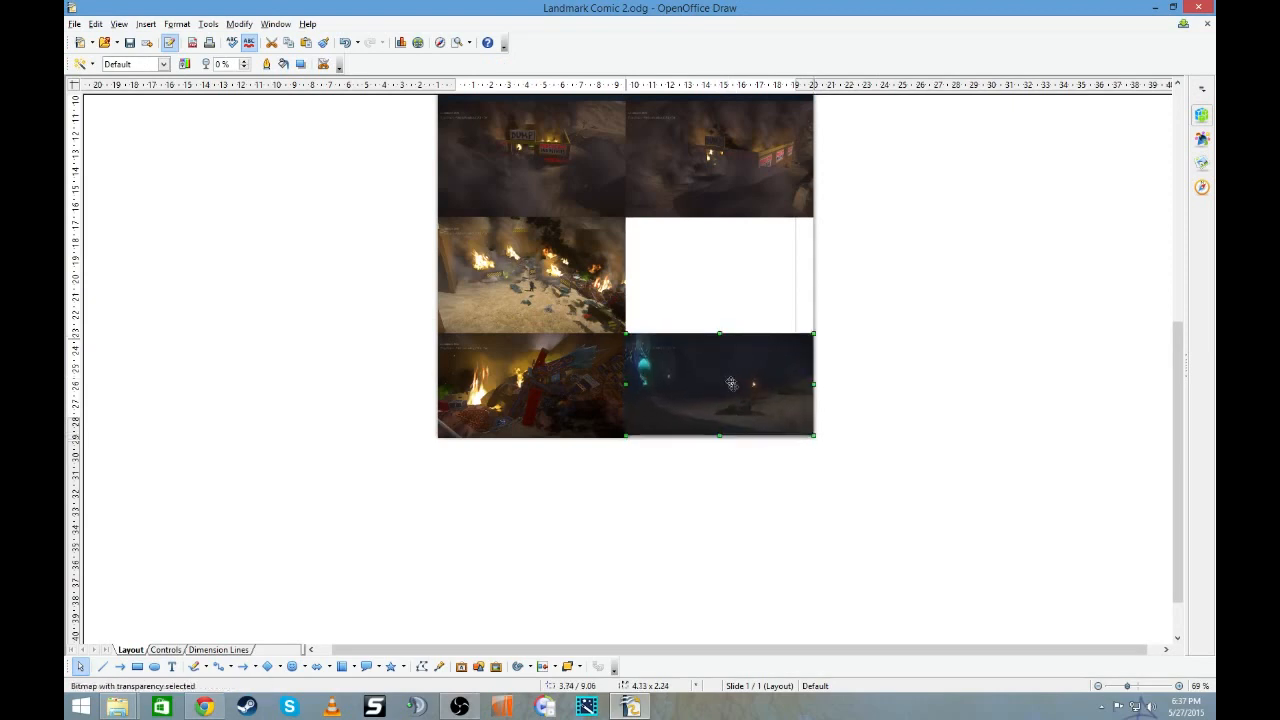
{"action": "left_click_drag", "start_coordinate": [718, 436], "coordinate": [718, 436]}
{"action": "left_click_drag", "start_coordinate": [531, 438], "coordinate": [531, 435]}
{"action": "left_click", "coordinate": [628, 477]}
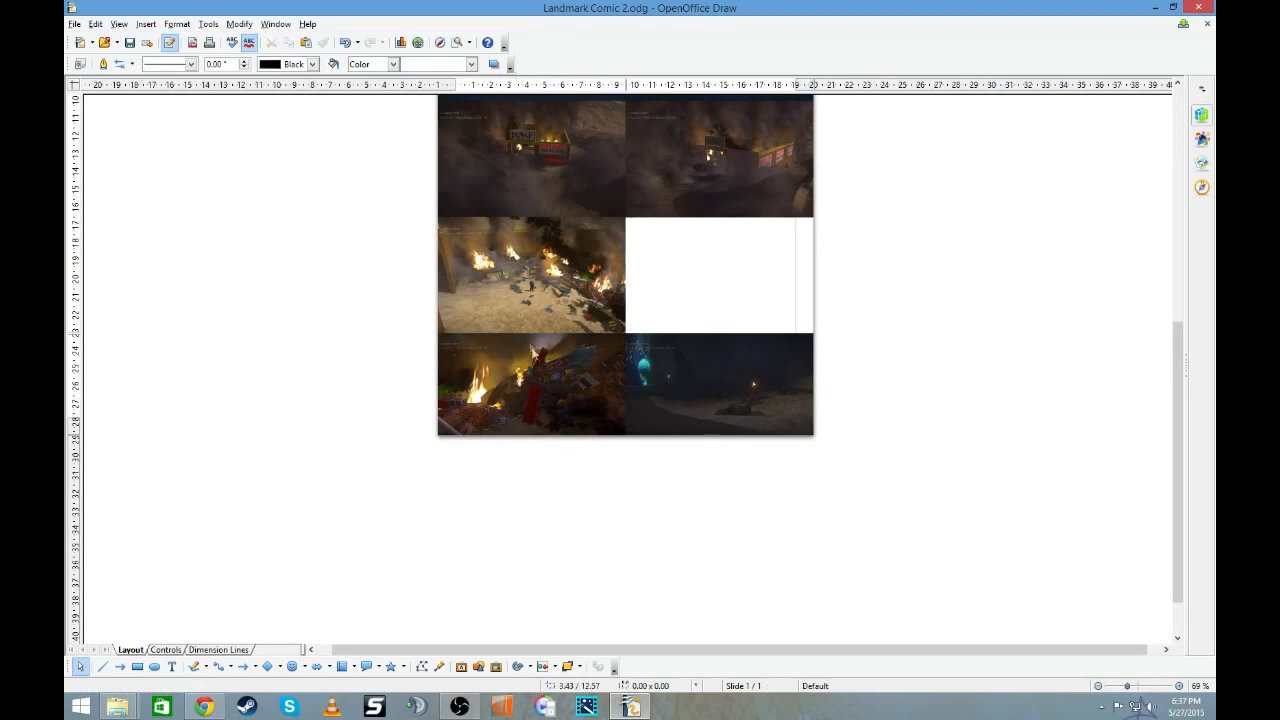
- Shorten the left smoky dump picture from its bottom edge and move the two burning pictures up beneath it
{"action": "left_click", "coordinate": [524, 205]}
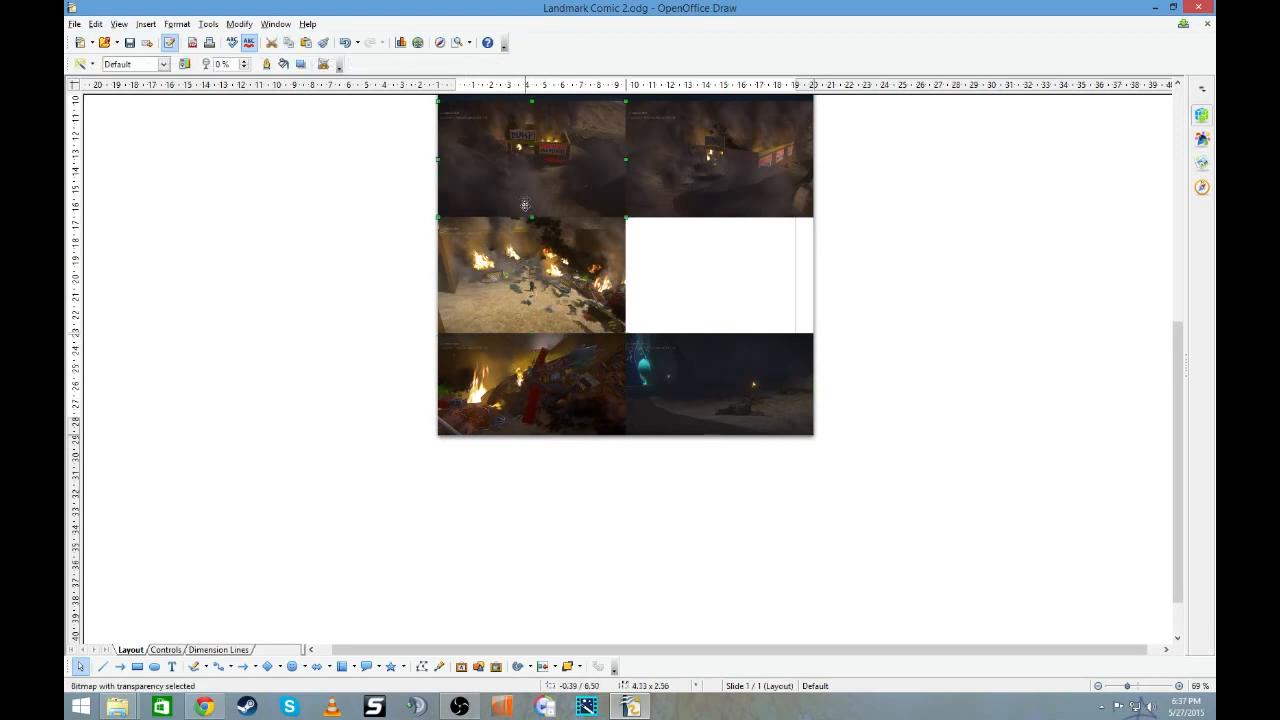
{"action": "left_click_drag", "start_coordinate": [531, 214], "coordinate": [531, 208]}
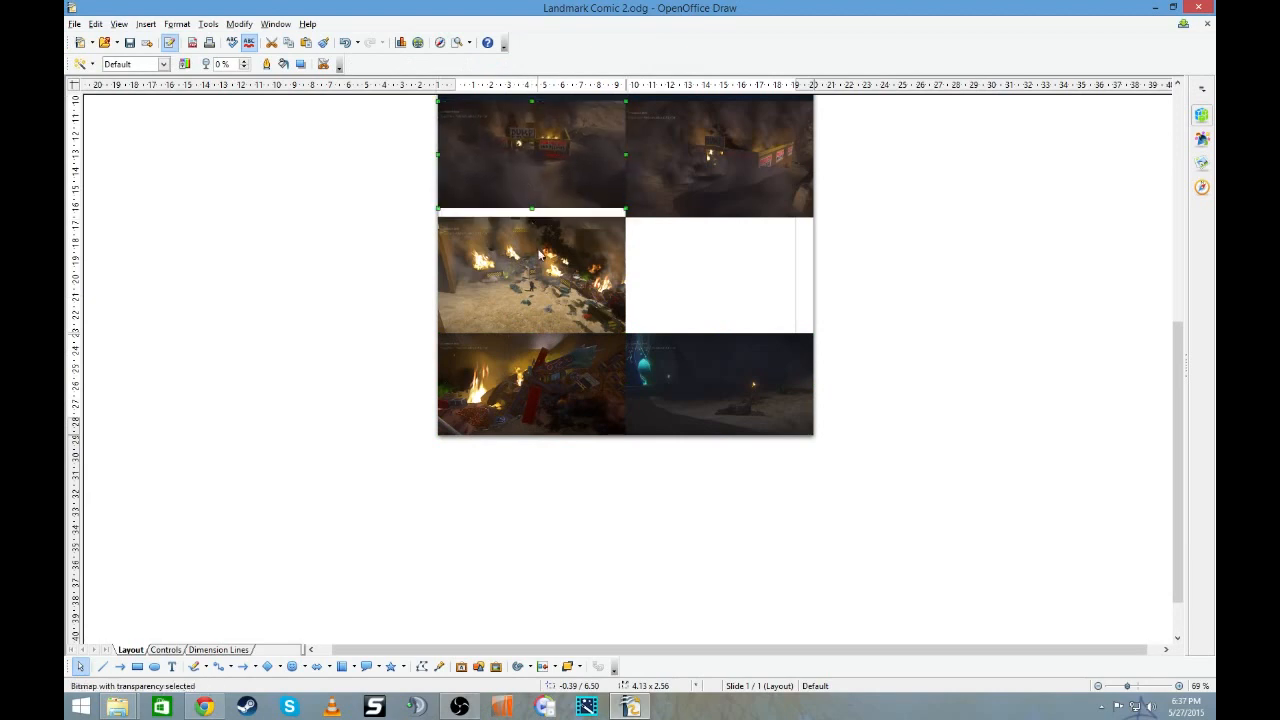
{"action": "left_click_drag", "start_coordinate": [538, 266], "coordinate": [538, 259]}
{"action": "mouse_move", "coordinate": [531, 352]}
{"action": "left_mouse_down"}
{"action": "mouse_move", "coordinate": [412, 244]}
{"action": "mouse_move", "coordinate": [411, 228]}
{"action": "mouse_move", "coordinate": [541, 350]}
{"action": "left_mouse_up"}
{"action": "scroll", "coordinate": [541, 282], "scroll_direction": "up", "scroll_amount": 3}
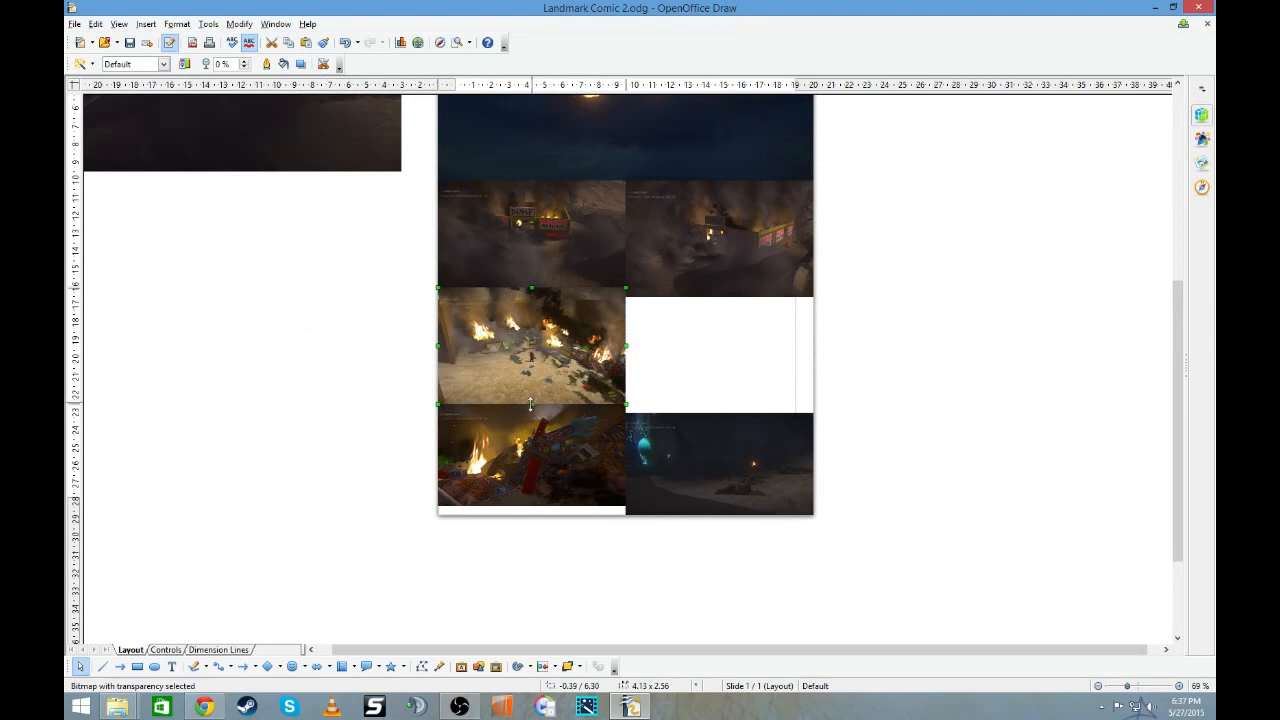
- Shorten the burning debris yard picture and fit the trash heap picture below it at about 4.13 x 2.56 in
{"action": "mouse_move", "coordinate": [533, 403]}
{"action": "left_mouse_down"}
{"action": "mouse_move", "coordinate": [532, 392]}
{"action": "mouse_move", "coordinate": [531, 422]}
{"action": "left_mouse_up"}
{"action": "left_click_drag", "start_coordinate": [531, 498], "coordinate": [531, 512]}
{"action": "left_click_drag", "start_coordinate": [536, 451], "coordinate": [536, 449]}
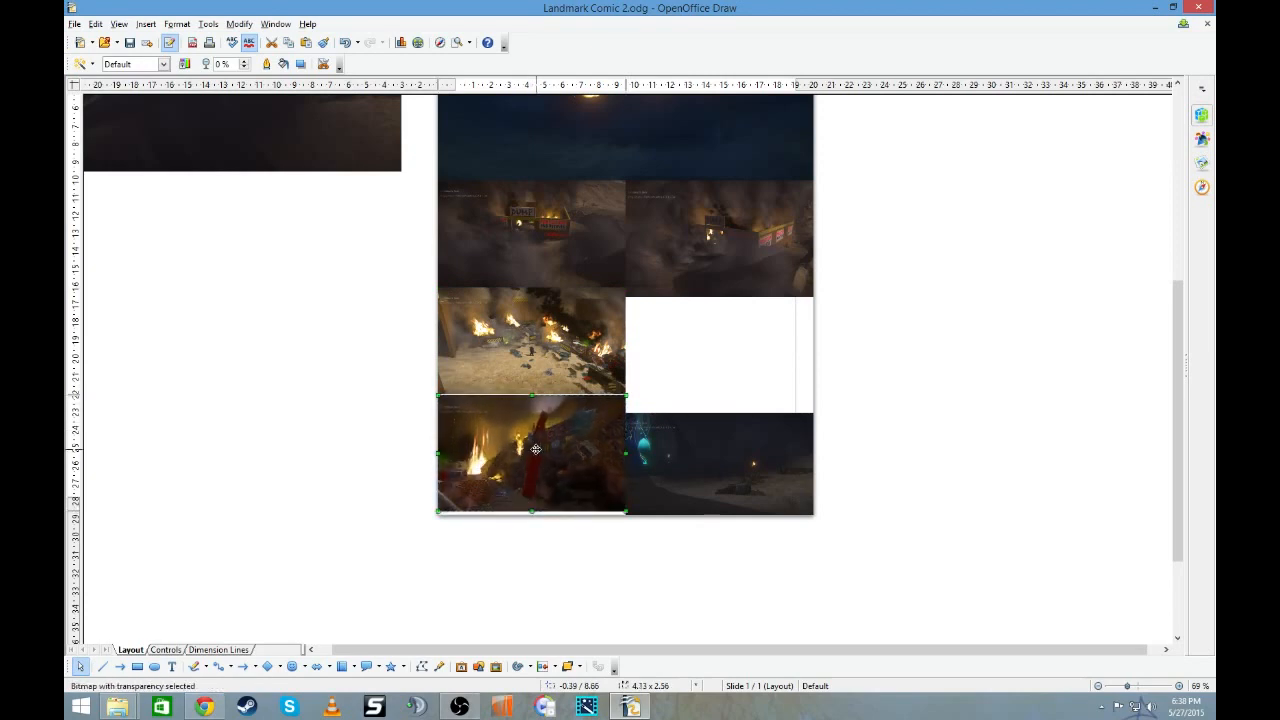
{"action": "left_click", "coordinate": [543, 366]}
{"action": "key", "text": "Escape"}
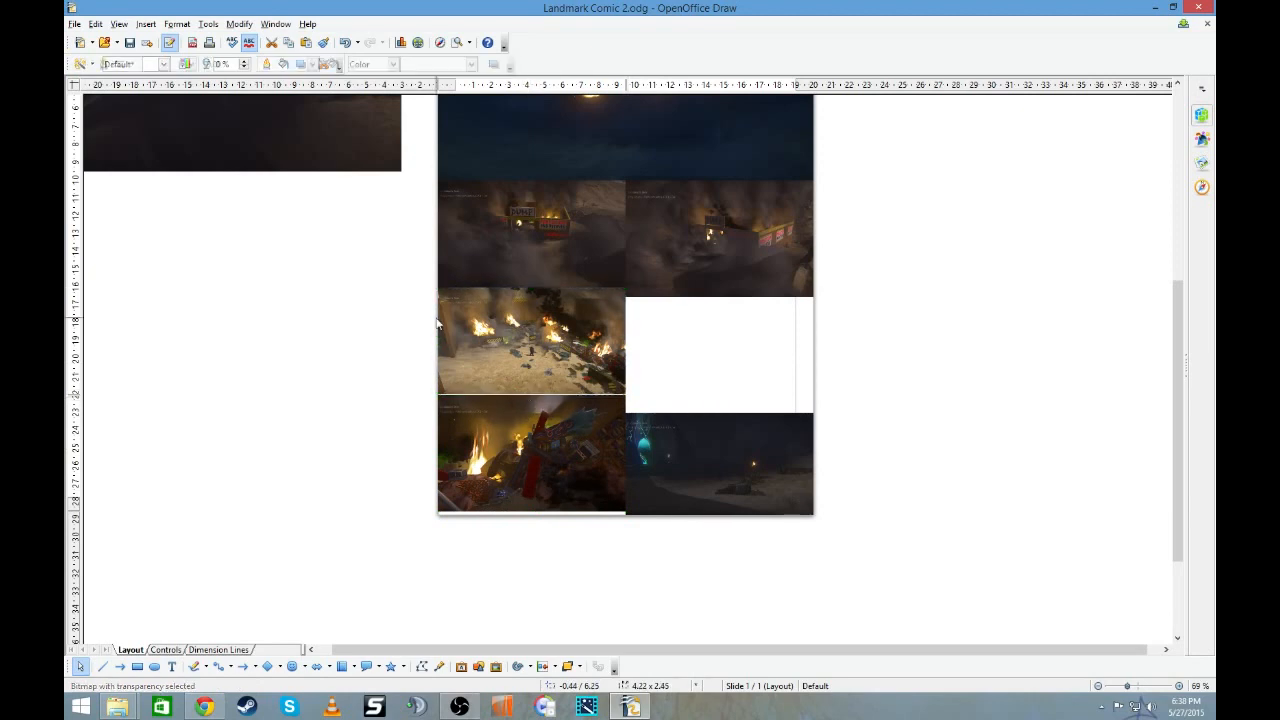
{"action": "left_click", "coordinate": [526, 423]}
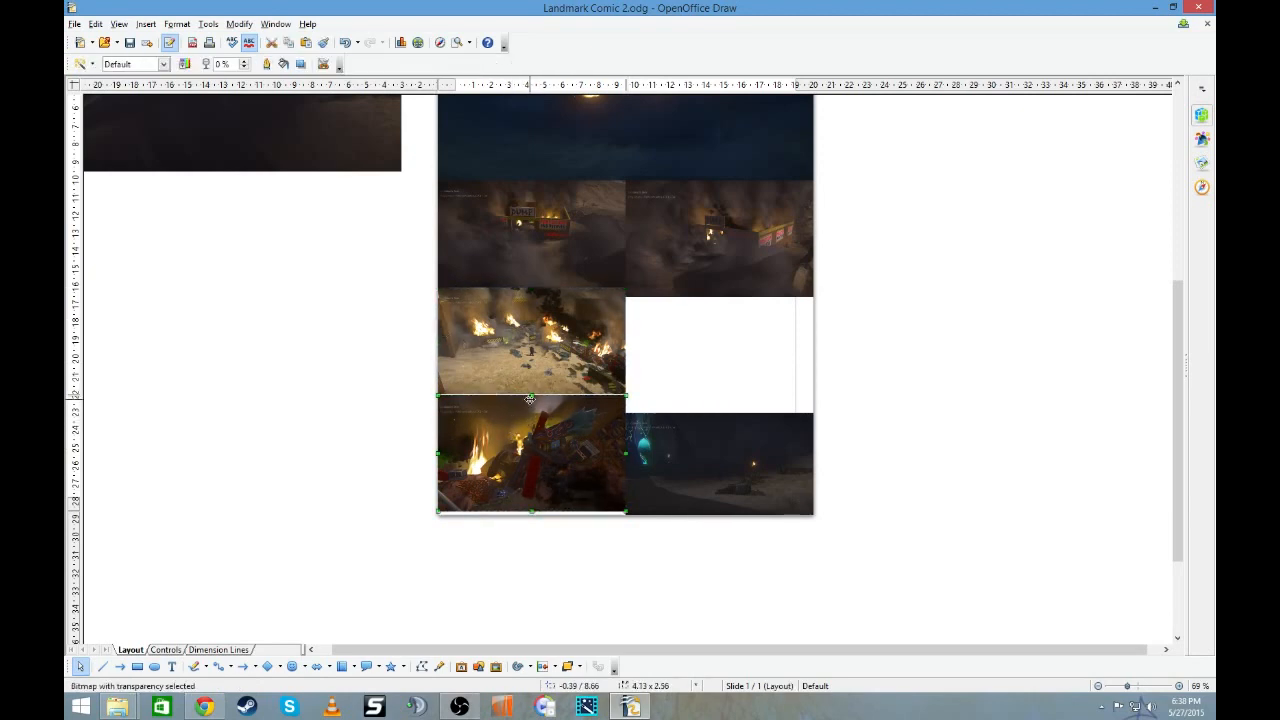
{"action": "left_click_drag", "start_coordinate": [531, 395], "coordinate": [528, 396]}
- Shorten the right smoky picture to match its neighbour and fit the dark glowing-orb picture beneath it, level with the debris yard picture
{"action": "left_click_drag", "start_coordinate": [711, 466], "coordinate": [738, 463]}
{"action": "left_click", "coordinate": [720, 295]}
{"action": "left_click_drag", "start_coordinate": [721, 295], "coordinate": [720, 287]}
{"action": "left_click_drag", "start_coordinate": [741, 426], "coordinate": [722, 337]}
{"action": "left_click_drag", "start_coordinate": [748, 481], "coordinate": [739, 472]}
{"action": "left_click_drag", "start_coordinate": [742, 464], "coordinate": [724, 355]}
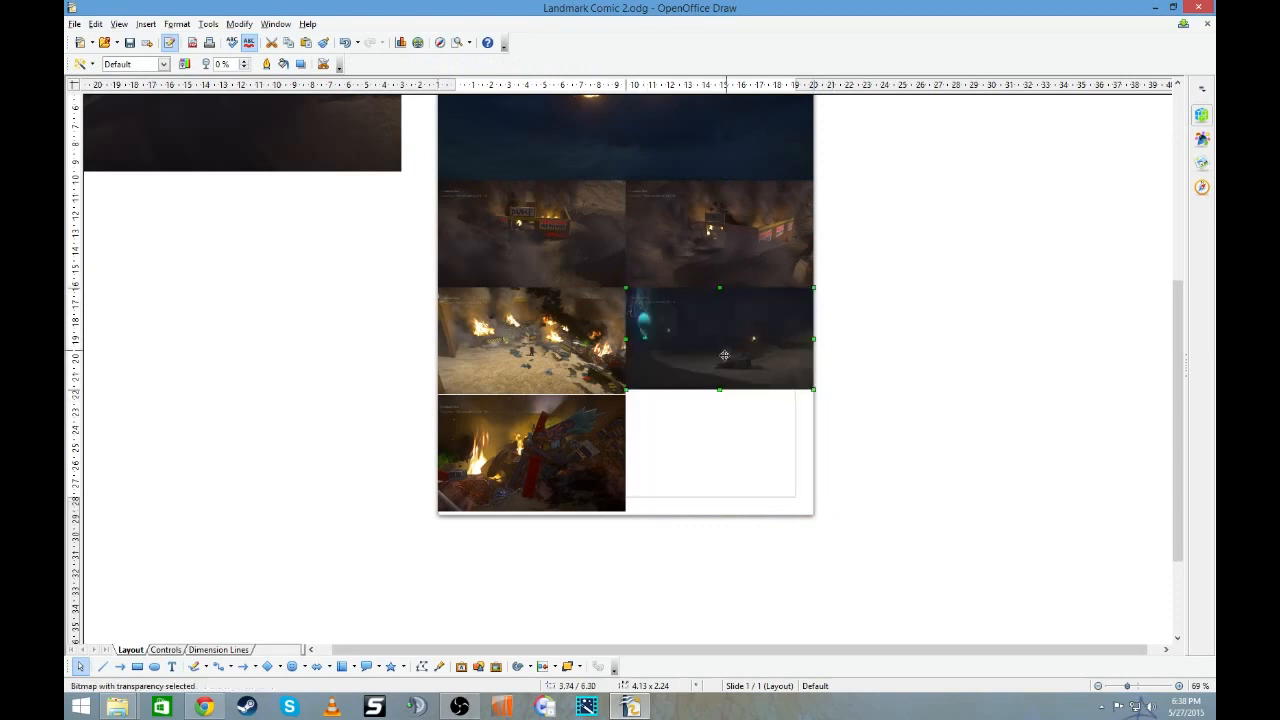
{"action": "left_click", "coordinate": [717, 446]}
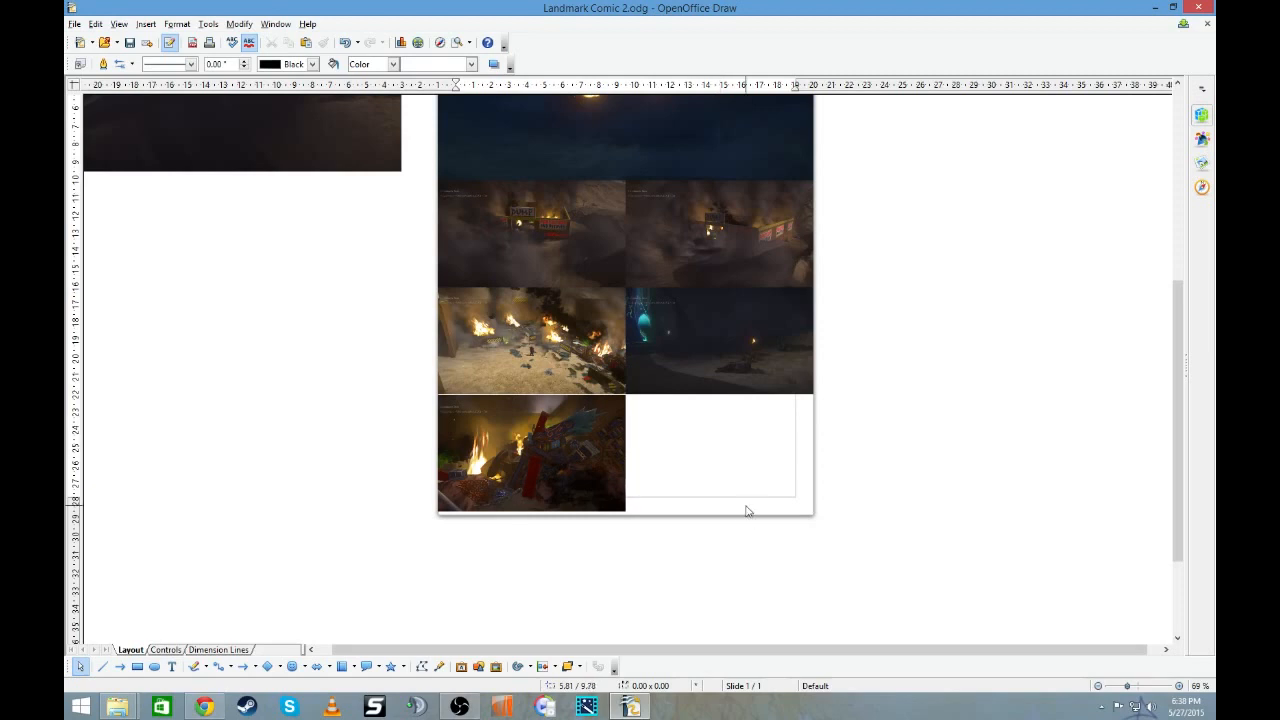
- Shrink the remaining red-lit burning dump picture to half the page width and fit it into the page's lower right corner
{"action": "scroll", "coordinate": [746, 514], "scroll_direction": "up", "scroll_amount": 2}
{"action": "scroll", "coordinate": [745, 510], "scroll_direction": "down", "scroll_amount": 3}
{"action": "scroll", "coordinate": [745, 508], "scroll_direction": "up", "scroll_amount": 4}
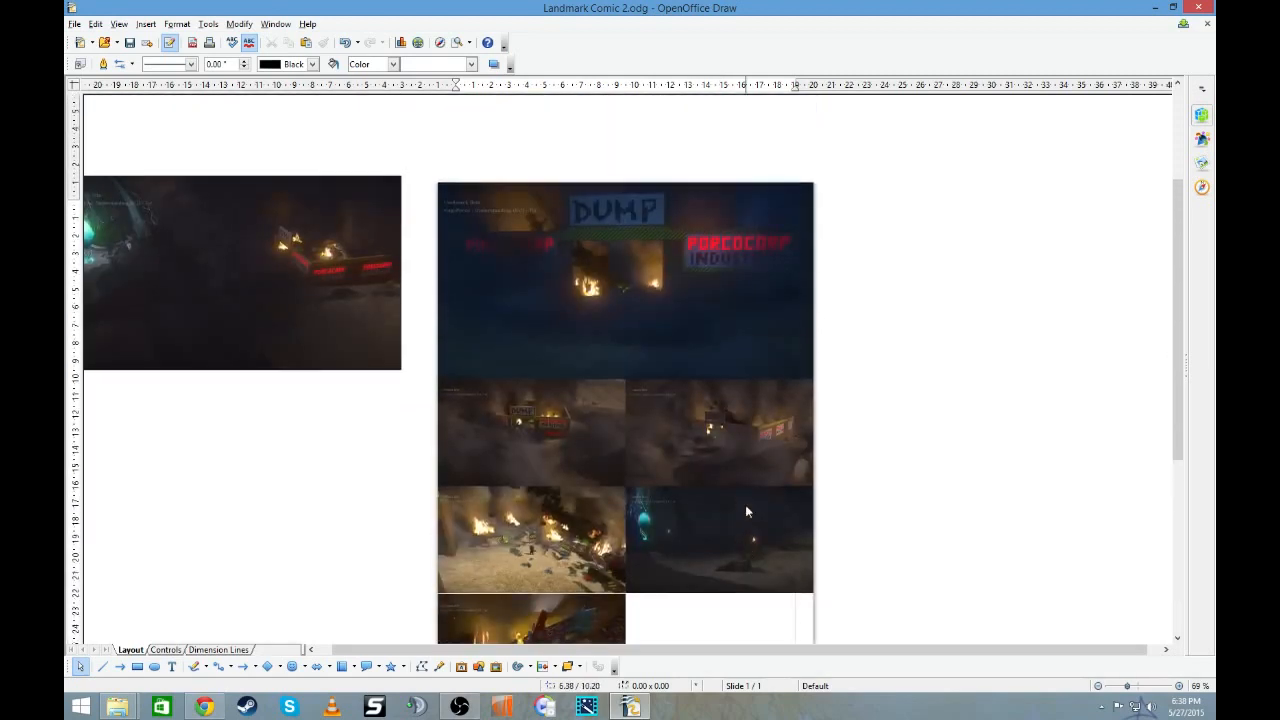
{"action": "scroll", "coordinate": [745, 508], "scroll_direction": "down", "scroll_amount": 3}
{"action": "left_click_drag", "start_coordinate": [349, 169], "coordinate": [889, 440]}
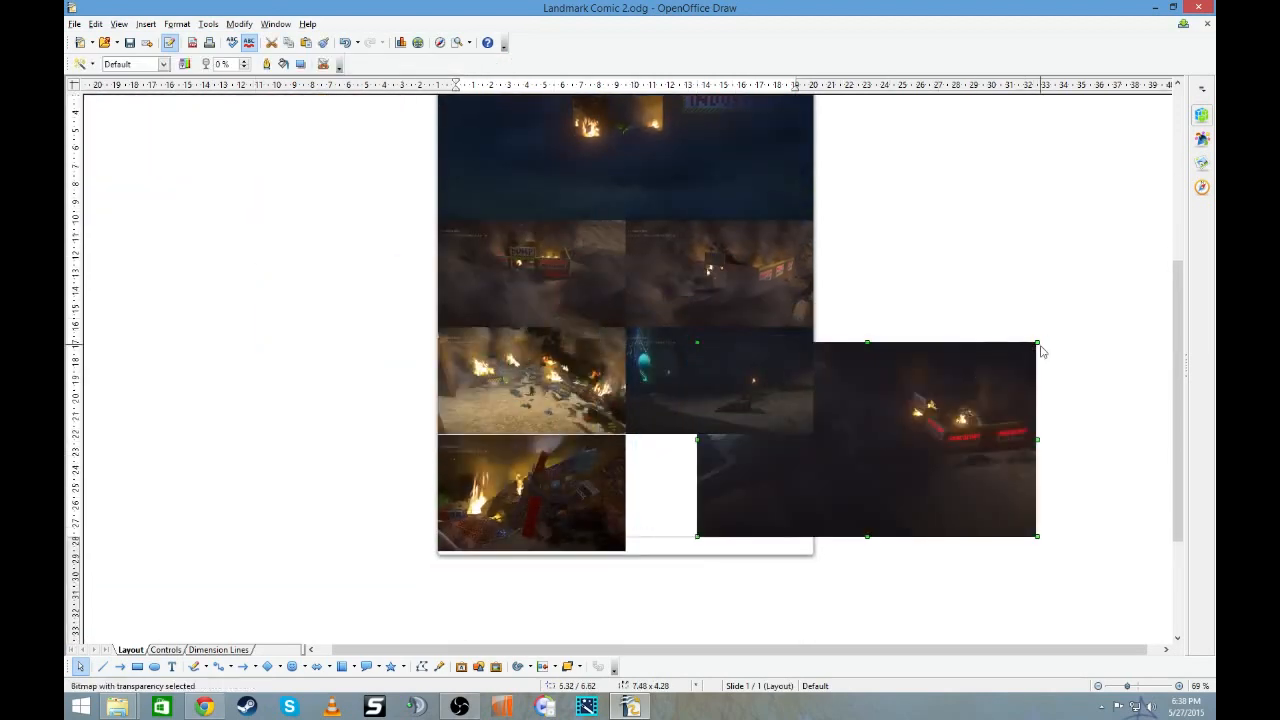
{"action": "left_click_drag", "start_coordinate": [1038, 342], "coordinate": [746, 456]}
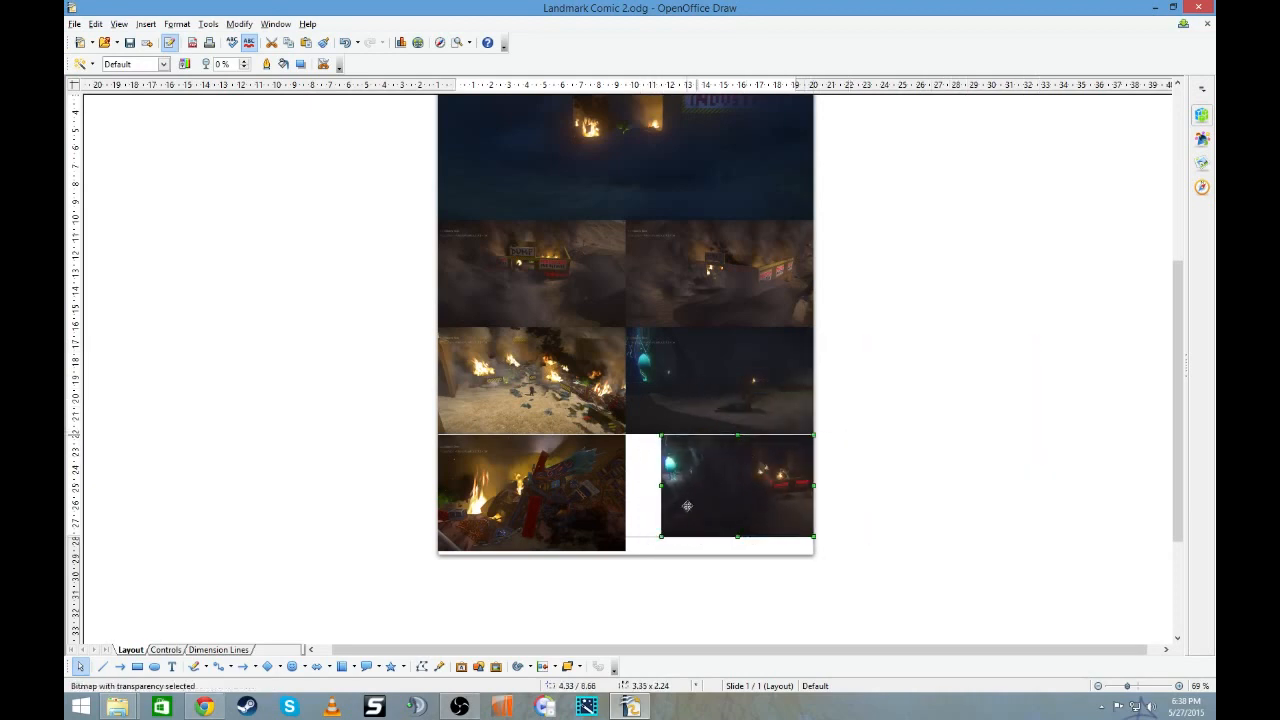
{"action": "left_click_drag", "start_coordinate": [659, 540], "coordinate": [625, 556]}
- Move the red-lit burning dump picture off the page's right side and shift the dark glowing-orb picture slightly down
{"action": "left_click", "coordinate": [724, 402]}
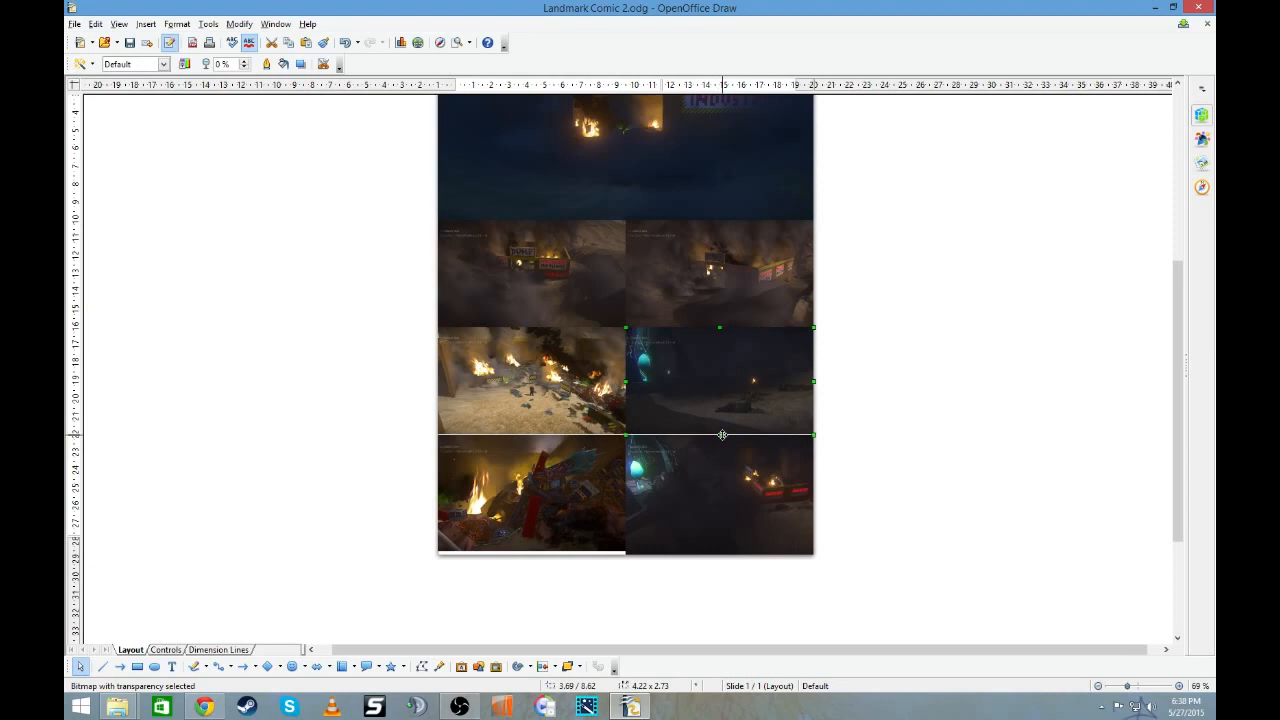
{"action": "scroll", "coordinate": [719, 330], "scroll_direction": "up", "scroll_amount": 3}
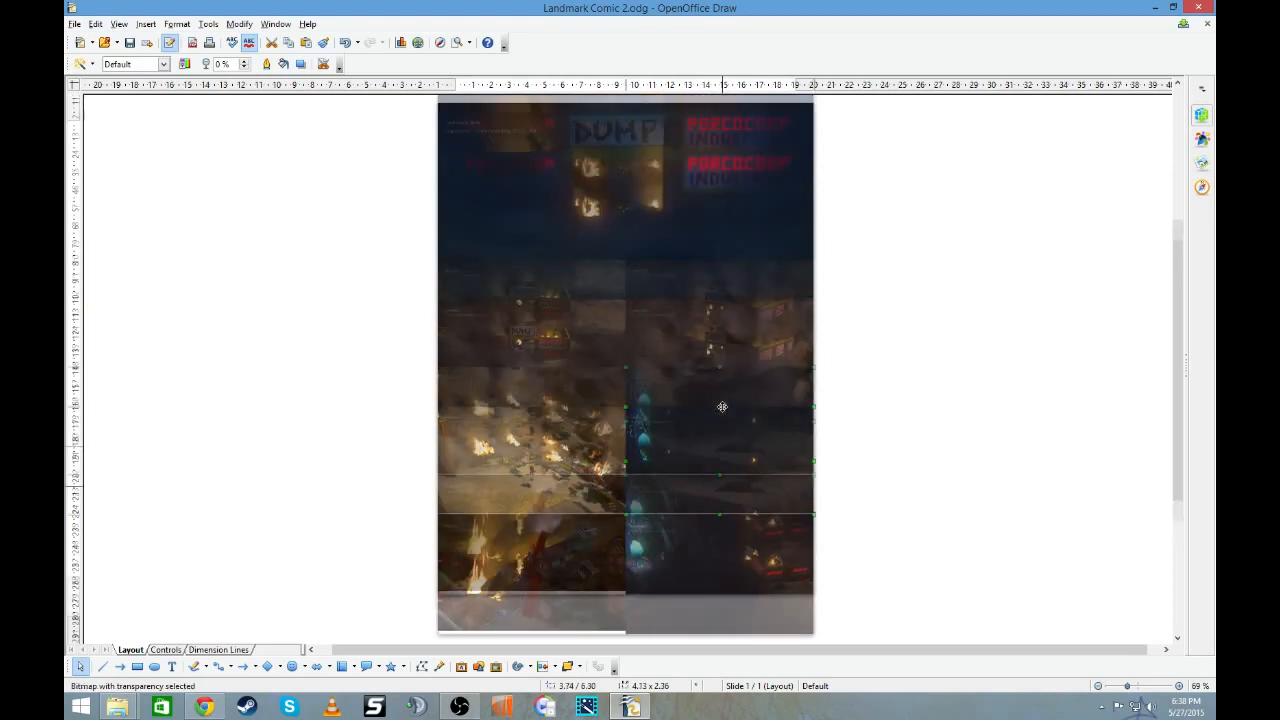
{"action": "left_click", "coordinate": [718, 272]}
{"action": "scroll", "coordinate": [771, 449], "scroll_direction": "down", "scroll_amount": 3}
{"action": "left_click_drag", "start_coordinate": [750, 472], "coordinate": [940, 353]}
{"action": "left_click_drag", "start_coordinate": [731, 378], "coordinate": [731, 386]}
- Shorten the trash heap picture from its top edge and shift the debris yard picture and both smoky pictures slightly down
{"action": "left_click", "coordinate": [563, 468]}
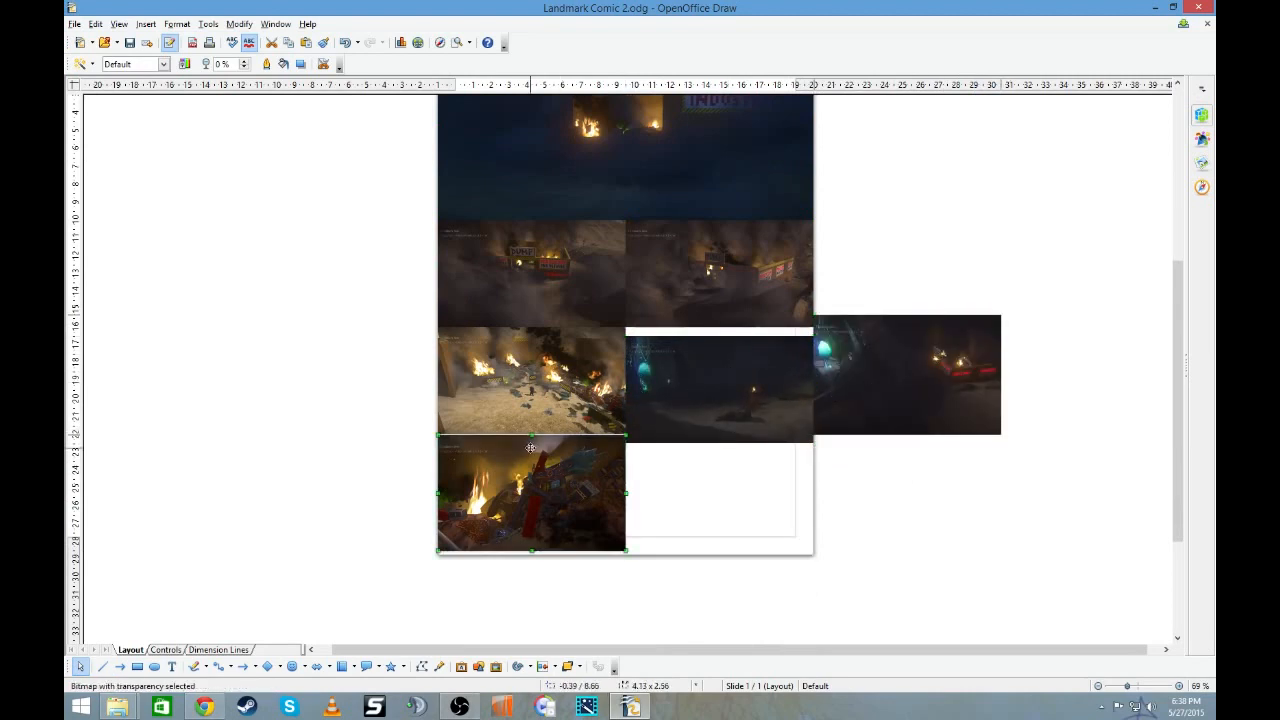
{"action": "left_click_drag", "start_coordinate": [531, 436], "coordinate": [531, 444]}
{"action": "left_click_drag", "start_coordinate": [534, 362], "coordinate": [535, 370]}
{"action": "left_click_drag", "start_coordinate": [544, 278], "coordinate": [544, 287]}
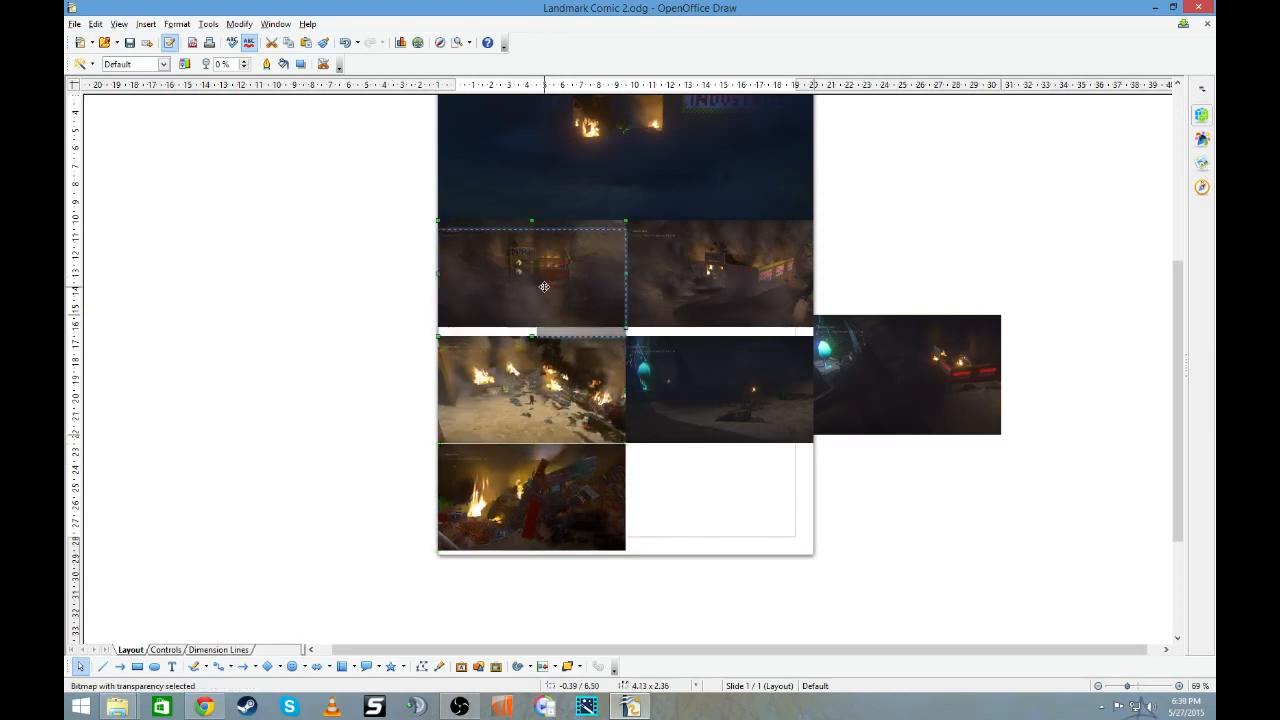
{"action": "left_click_drag", "start_coordinate": [704, 266], "coordinate": [704, 275]}
- Return the red-lit dump picture to the lower right corner and fit both bottom-row pictures' lower edges to the page bottom
{"action": "left_click_drag", "start_coordinate": [914, 385], "coordinate": [730, 537]}
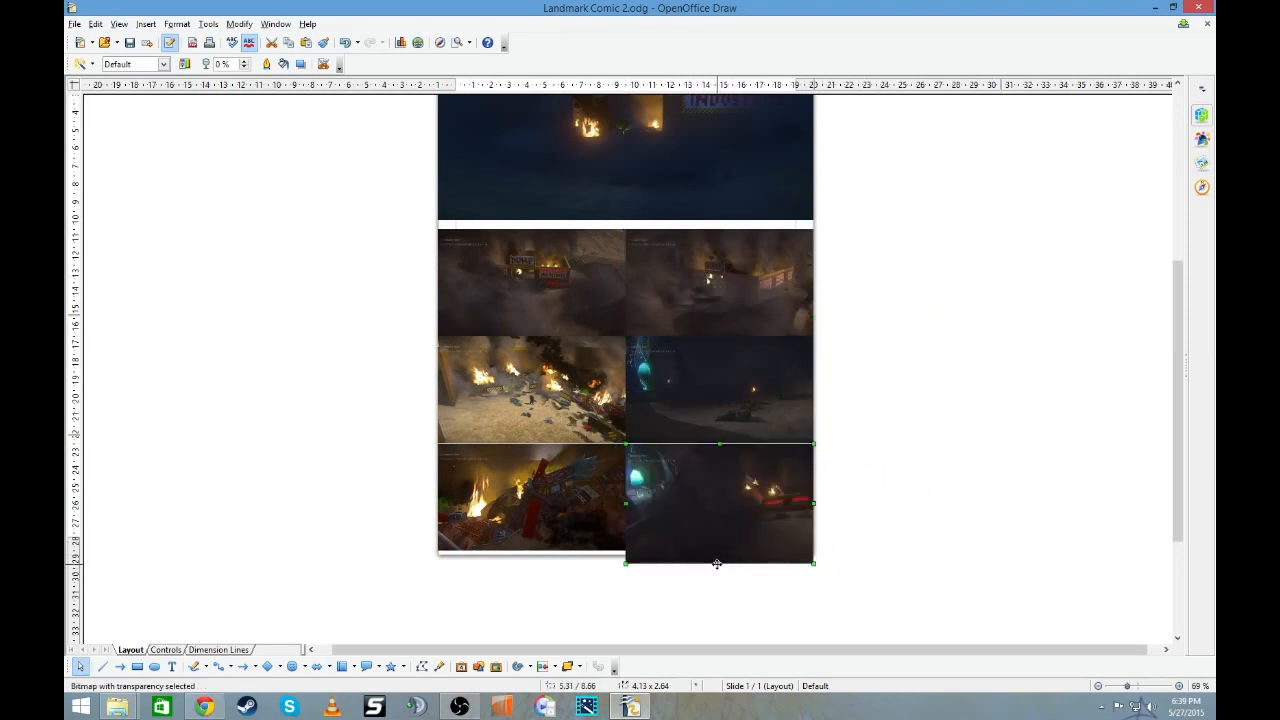
{"action": "left_click_drag", "start_coordinate": [720, 561], "coordinate": [714, 554]}
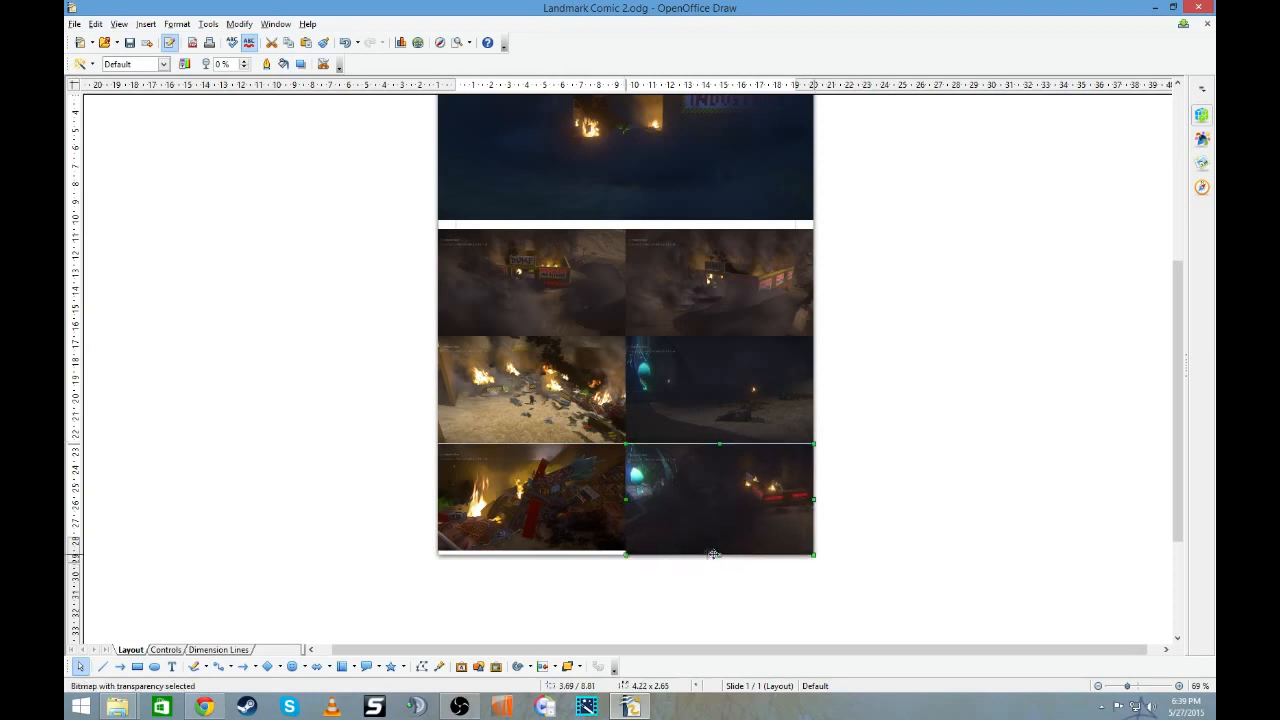
{"action": "left_click_drag", "start_coordinate": [531, 549], "coordinate": [531, 555]}
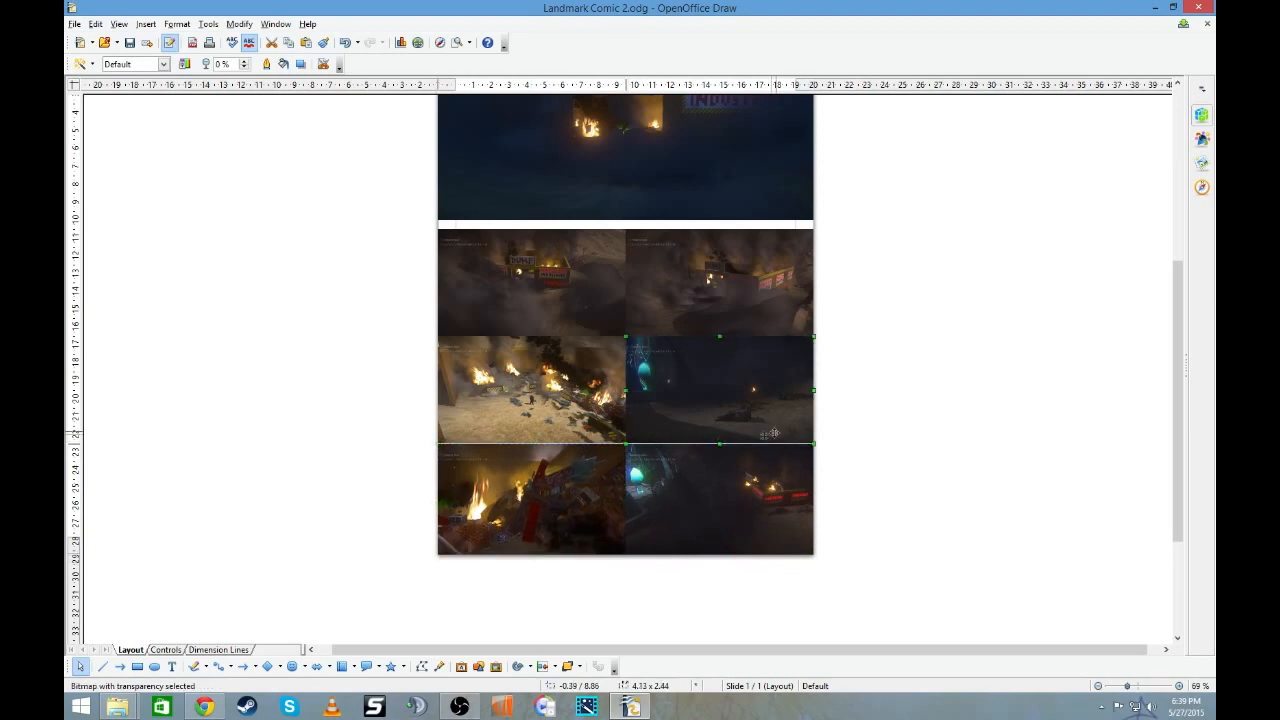
- Raise the upper edges of the red-lit dump and trash heap pictures to close the gap beneath the row above
{"action": "left_click", "coordinate": [719, 443]}
{"action": "left_click", "coordinate": [718, 447]}
{"action": "left_click_drag", "start_coordinate": [718, 447], "coordinate": [720, 437]}
{"action": "left_click", "coordinate": [868, 456]}
{"action": "left_click", "coordinate": [560, 493]}
{"action": "left_click_drag", "start_coordinate": [530, 444], "coordinate": [530, 436]}
{"action": "left_click", "coordinate": [884, 425]}
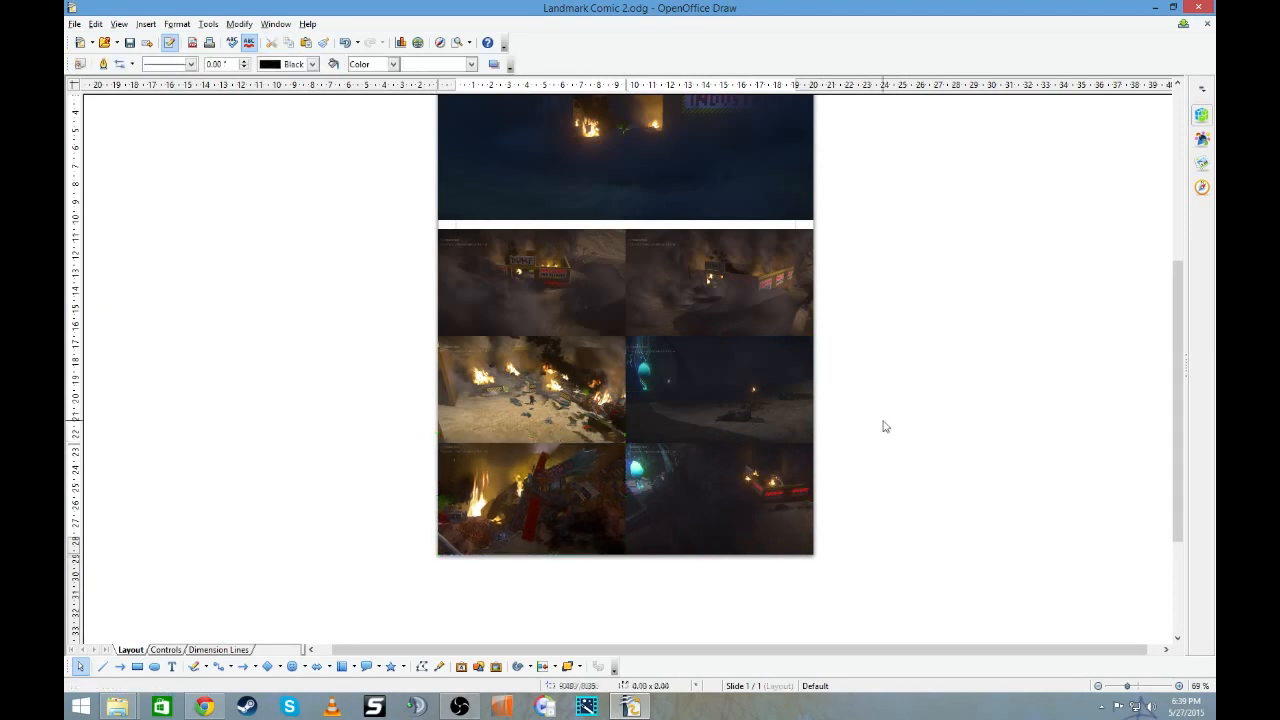
- Stretch the dump entrance picture's lower edge down to meet the two smoky dump pictures
{"action": "left_click", "coordinate": [683, 212]}
{"action": "left_click_drag", "start_coordinate": [626, 218], "coordinate": [626, 230]}
{"action": "left_click", "coordinate": [884, 291]}
{"action": "scroll", "coordinate": [884, 291], "scroll_direction": "up", "scroll_amount": 3}
{"action": "scroll", "coordinate": [884, 291], "scroll_direction": "down", "scroll_amount": 4}
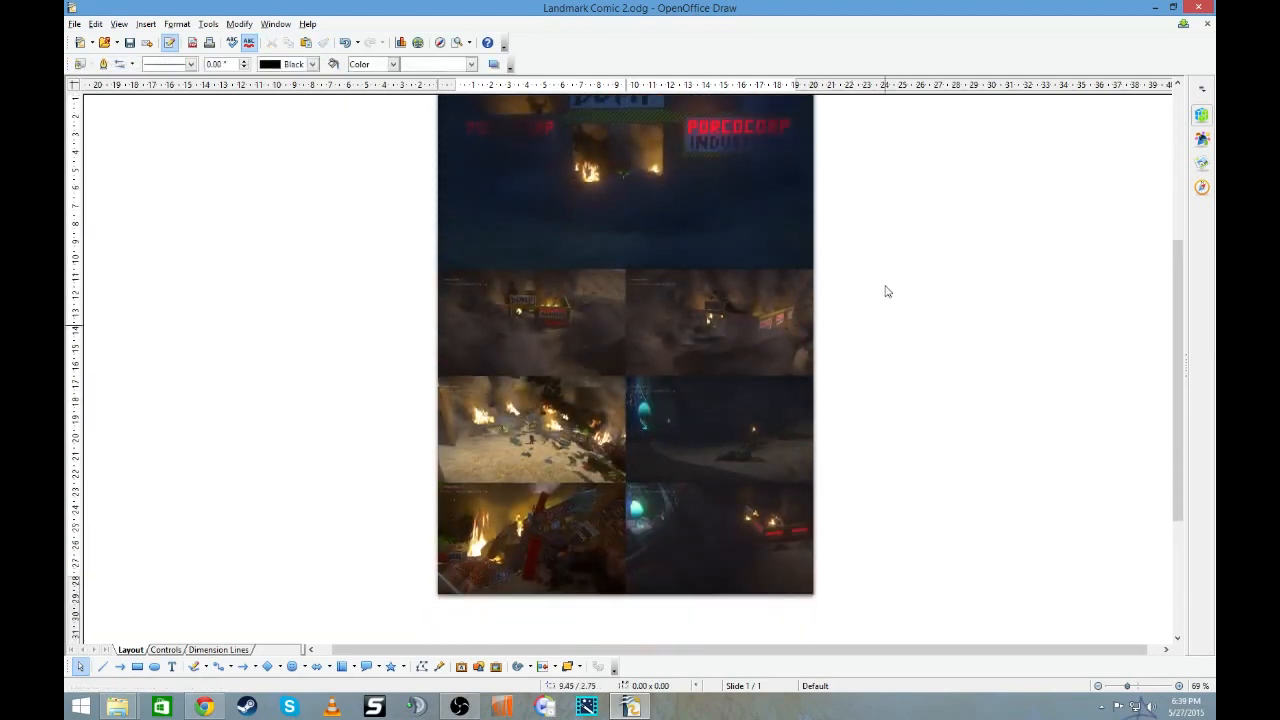
{"action": "scroll", "coordinate": [884, 291], "scroll_direction": "up", "scroll_amount": 6}
{"action": "scroll", "coordinate": [884, 291], "scroll_direction": "down", "scroll_amount": 5}
- Add a text box beside the page reading "The Comic Dump" and set its font to Comic Sans MS
{"action": "left_click", "coordinate": [172, 666]}
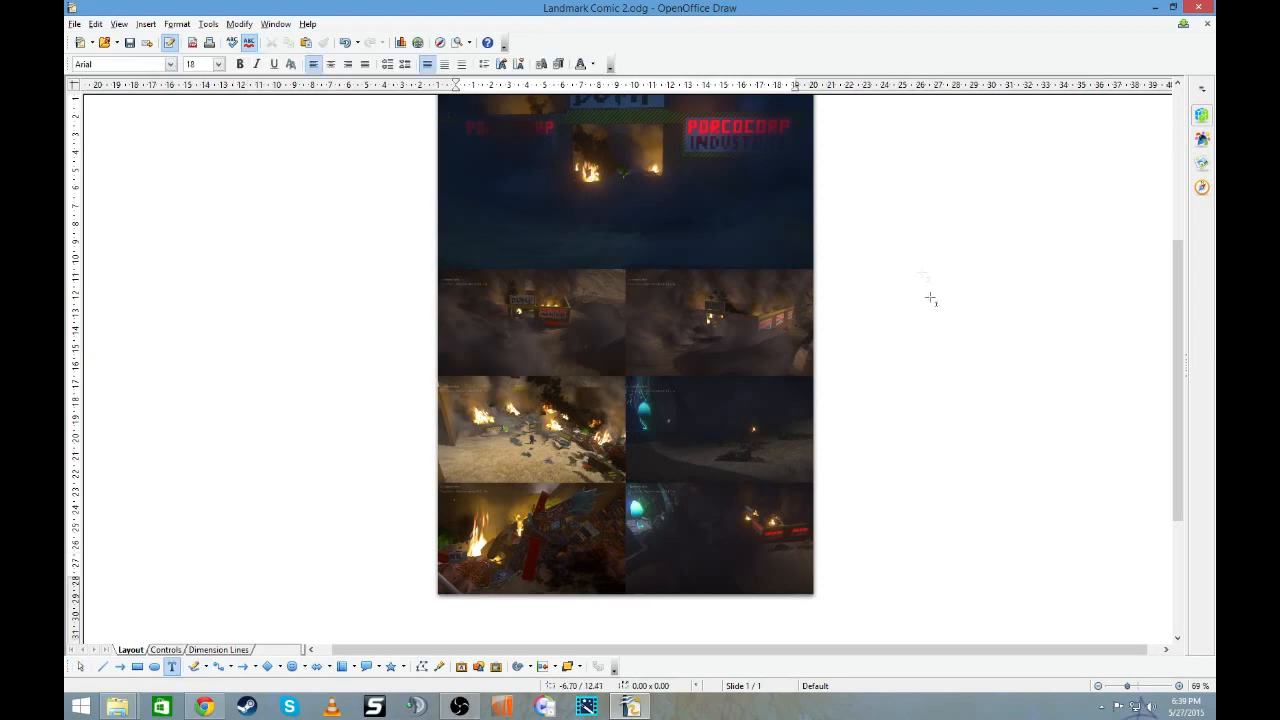
{"action": "left_click_drag", "start_coordinate": [849, 161], "coordinate": [1016, 188]}
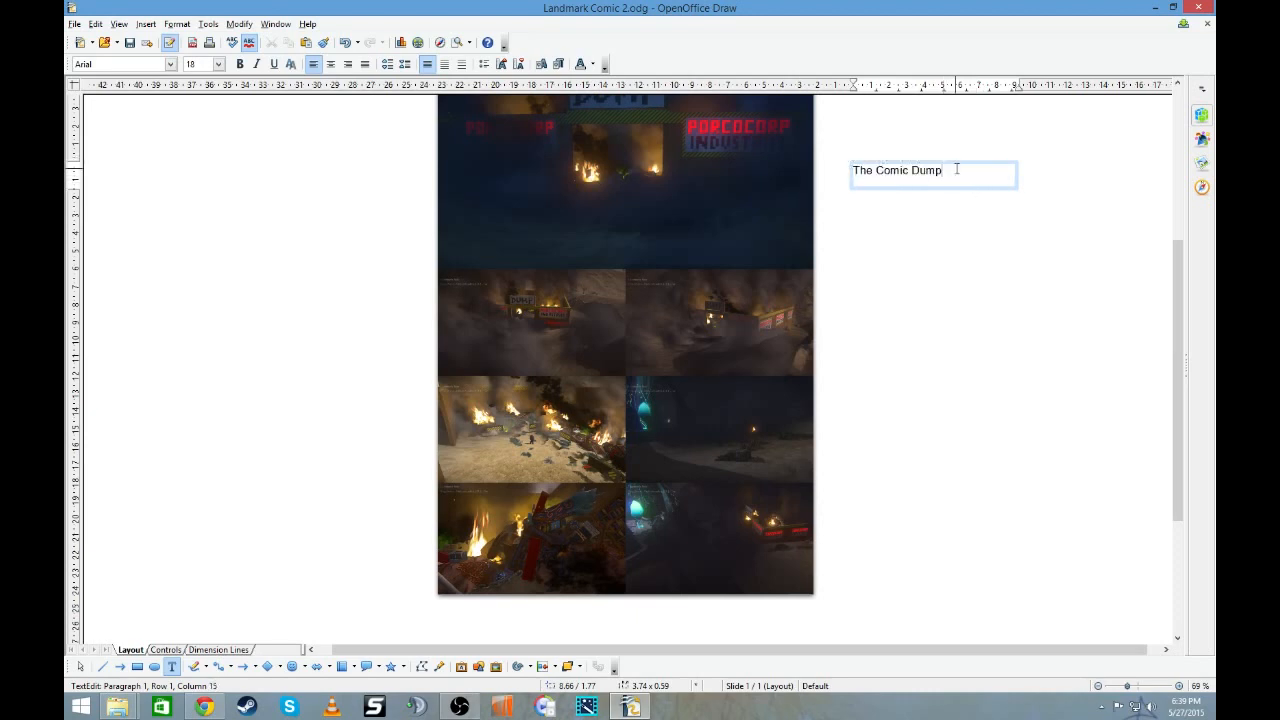
{"action": "left_click_drag", "start_coordinate": [945, 170], "coordinate": [852, 170]}
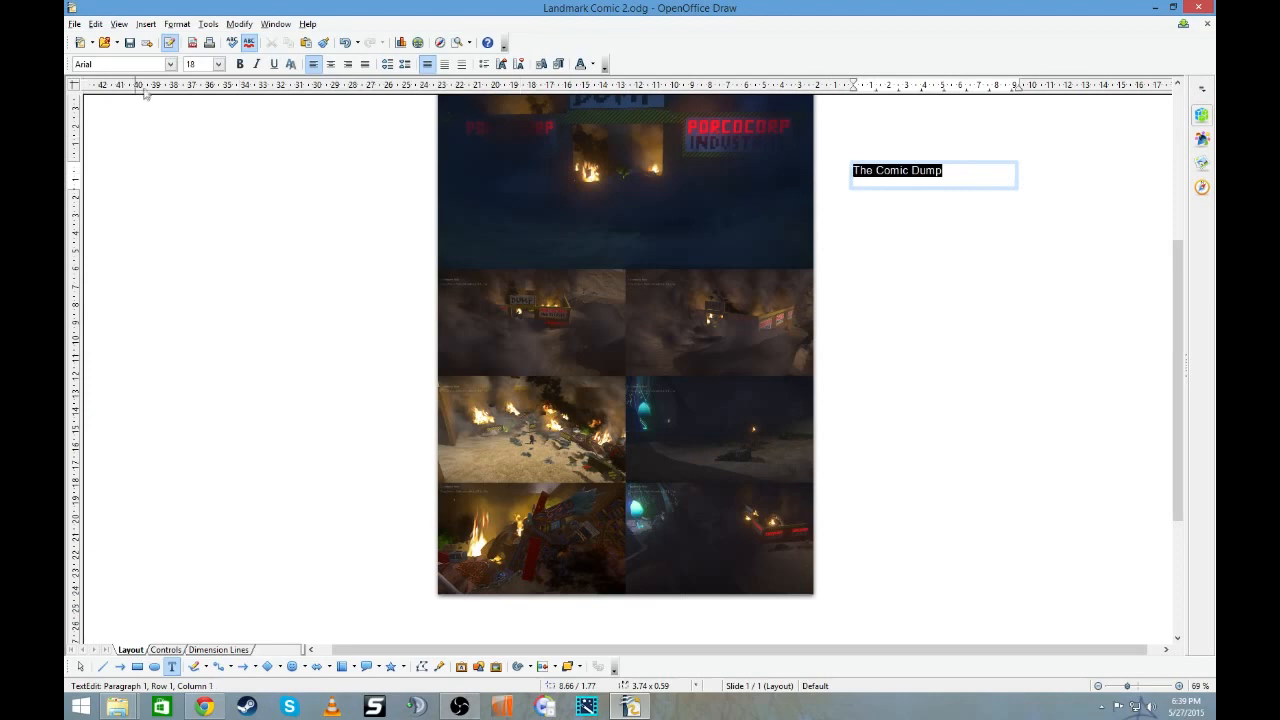
{"action": "left_click", "coordinate": [170, 64]}
{"action": "scroll", "coordinate": [155, 120], "scroll_direction": "down", "scroll_amount": 2}
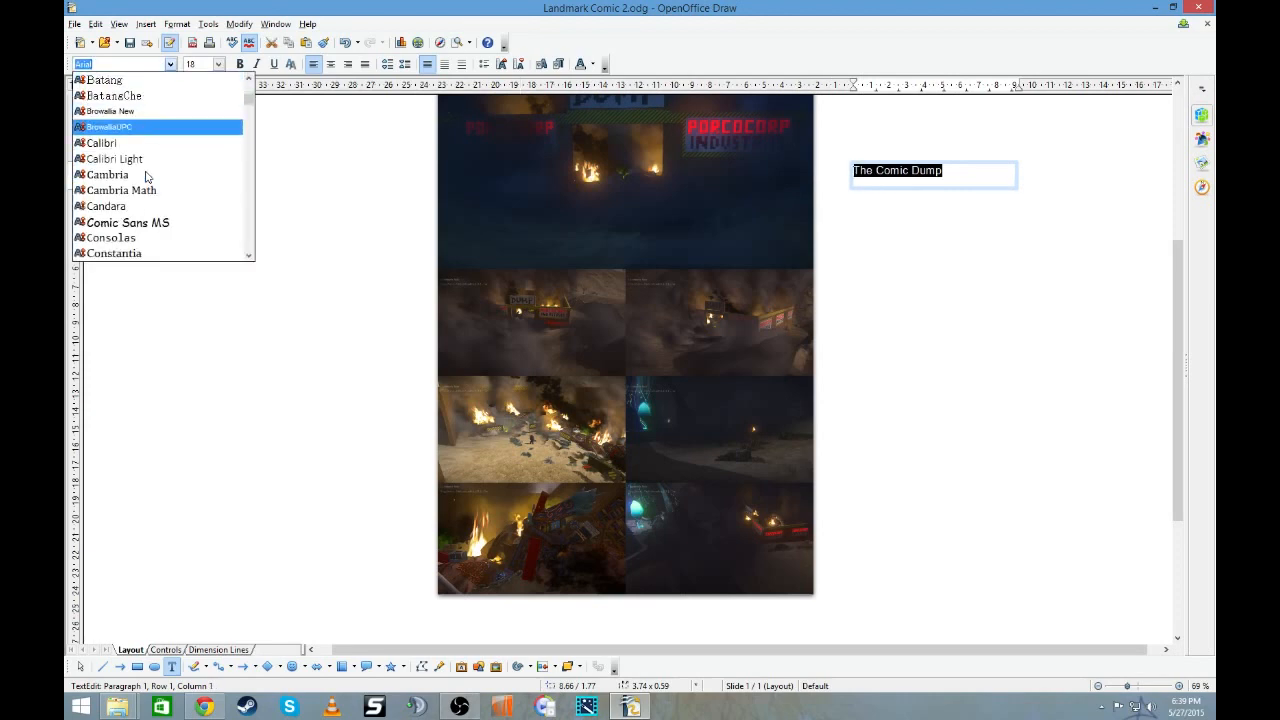
{"action": "left_click", "coordinate": [152, 222]}
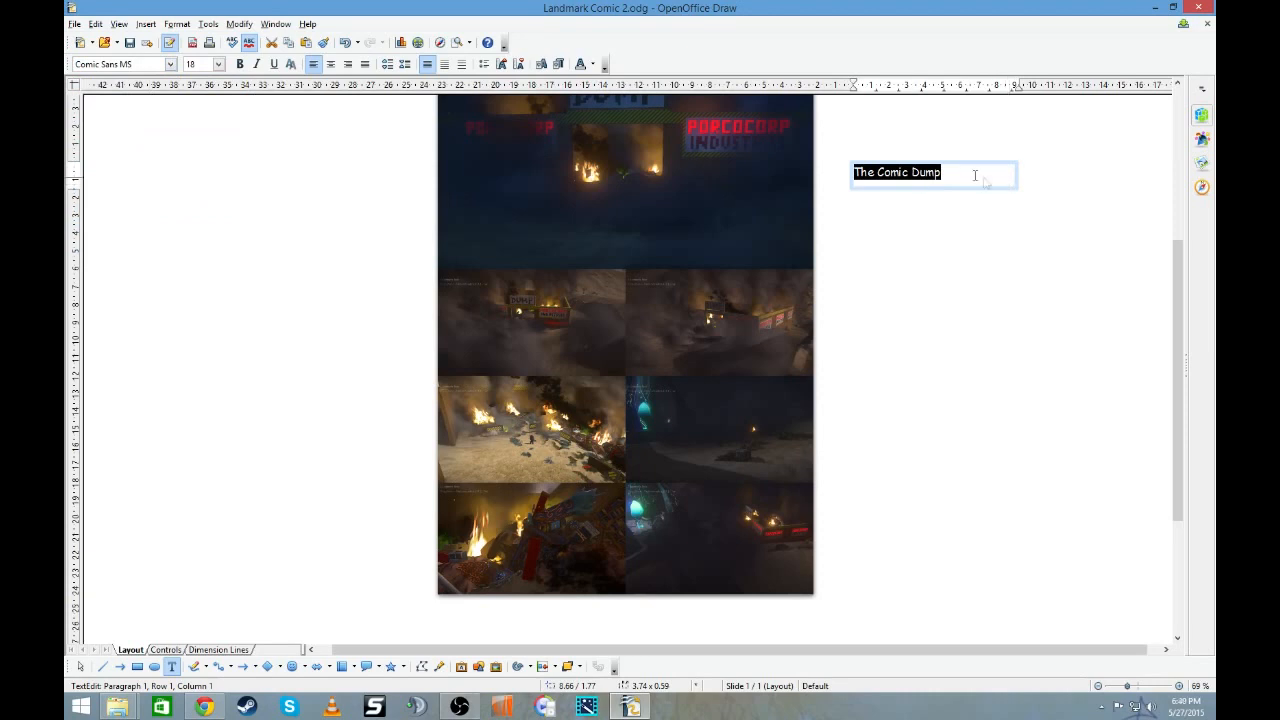
- Set the "The Comic Dump" text to size 26, centre it and make it bold
{"action": "left_click", "coordinate": [218, 64]}
{"action": "left_click", "coordinate": [201, 177]}
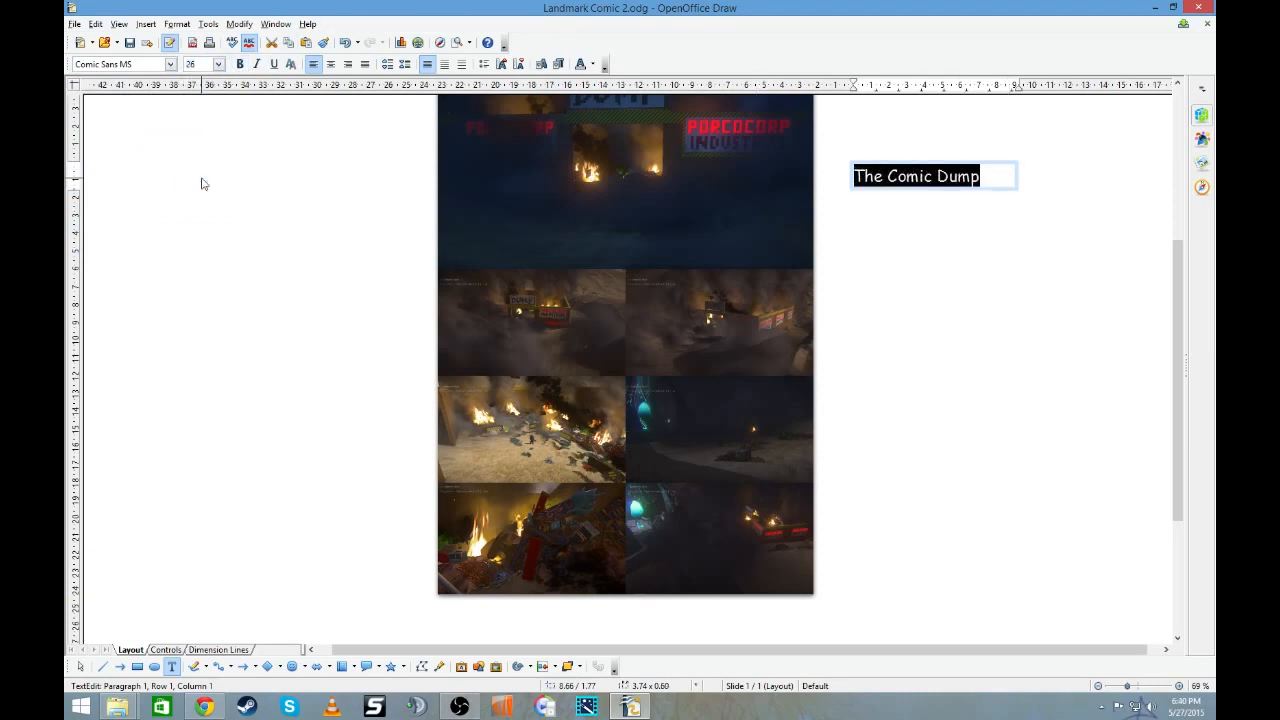
{"action": "left_click", "coordinate": [330, 64]}
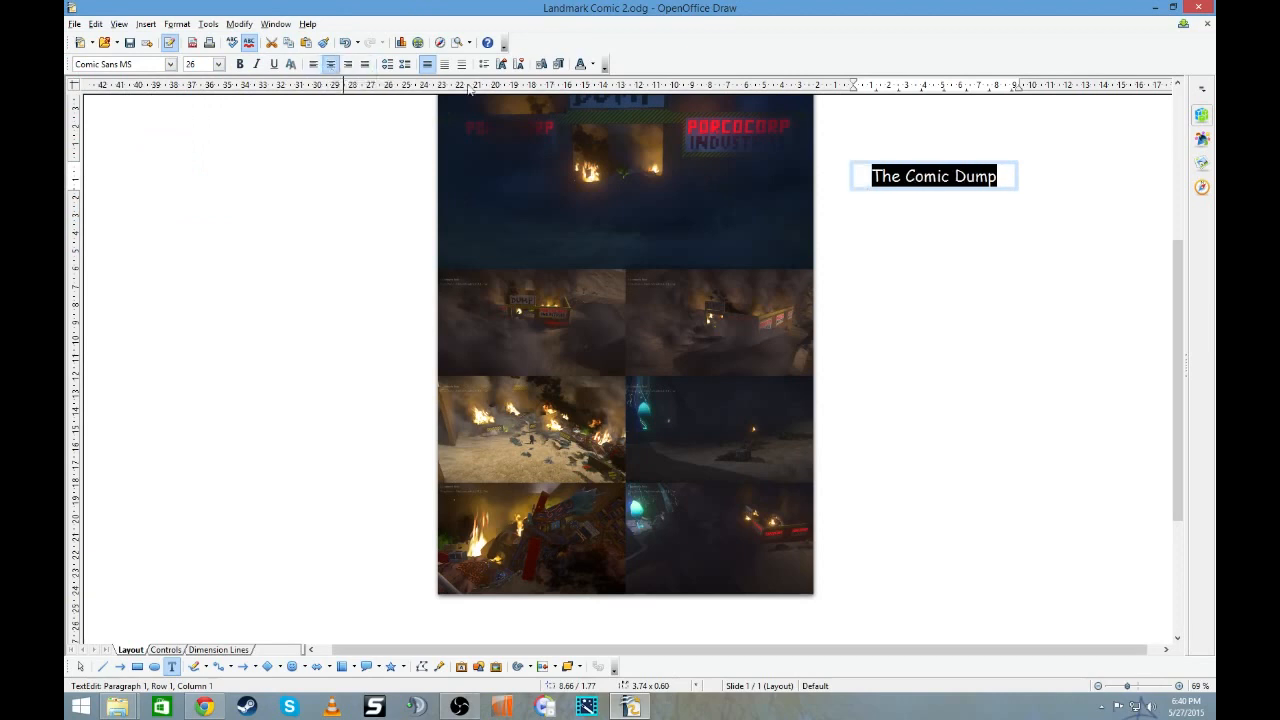
{"action": "left_click", "coordinate": [239, 64]}
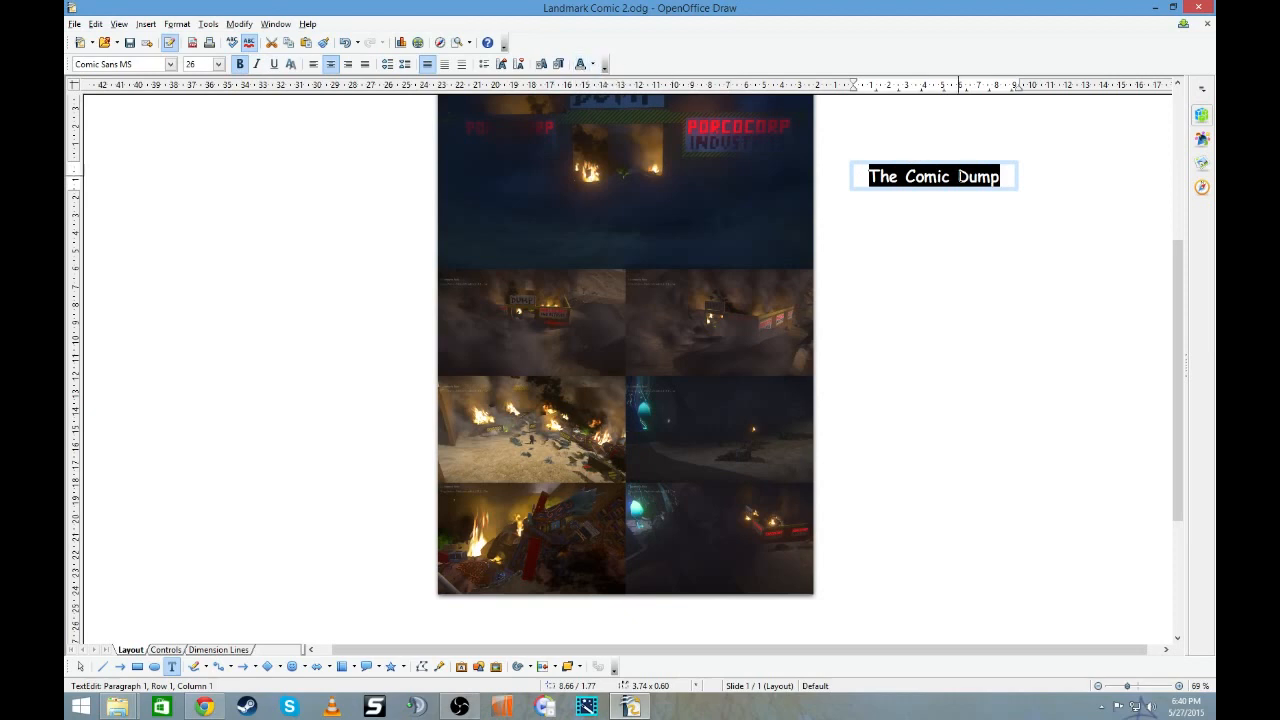
- Change the font colour of the whole "The Comic Dump" text to white
{"action": "left_click", "coordinate": [958, 176]}
{"action": "left_click_drag", "start_coordinate": [1005, 178], "coordinate": [826, 187]}
{"action": "left_click", "coordinate": [594, 66]}
{"action": "left_click", "coordinate": [580, 90]}
- Fill the "The Comic Dump" text box with solid black
{"action": "right_click", "coordinate": [1004, 161]}
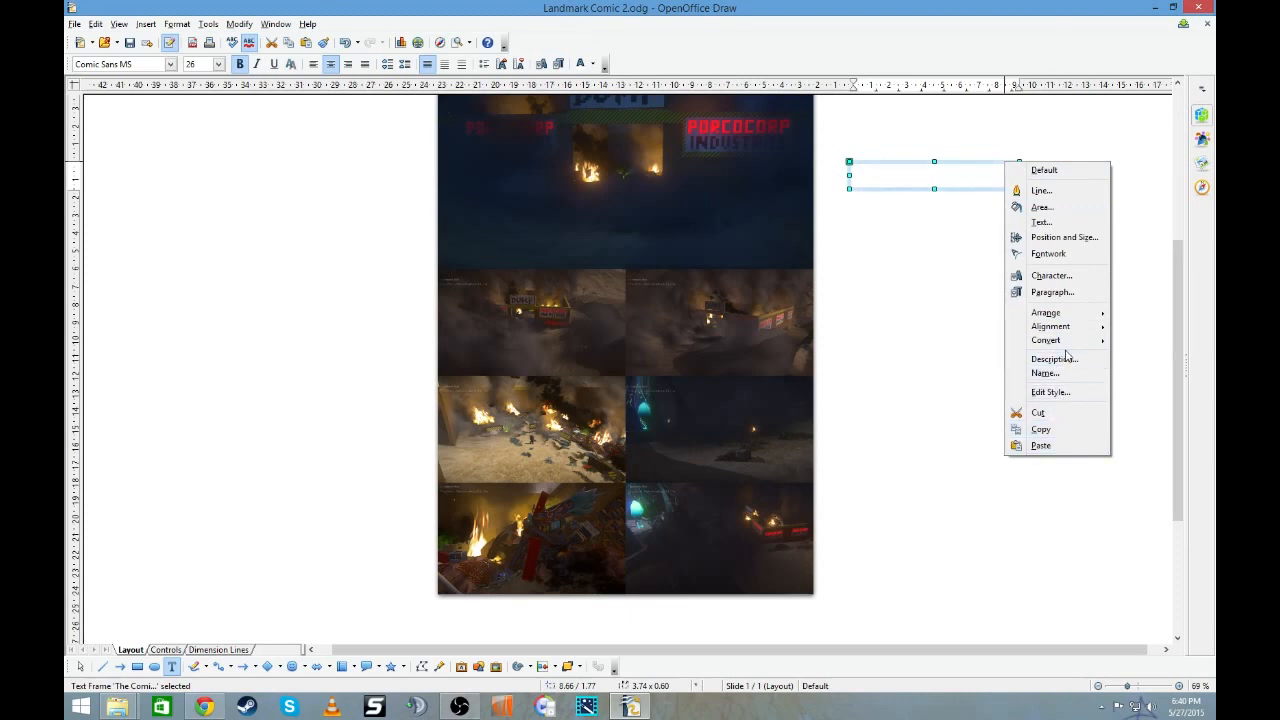
{"action": "left_click", "coordinate": [1063, 213]}
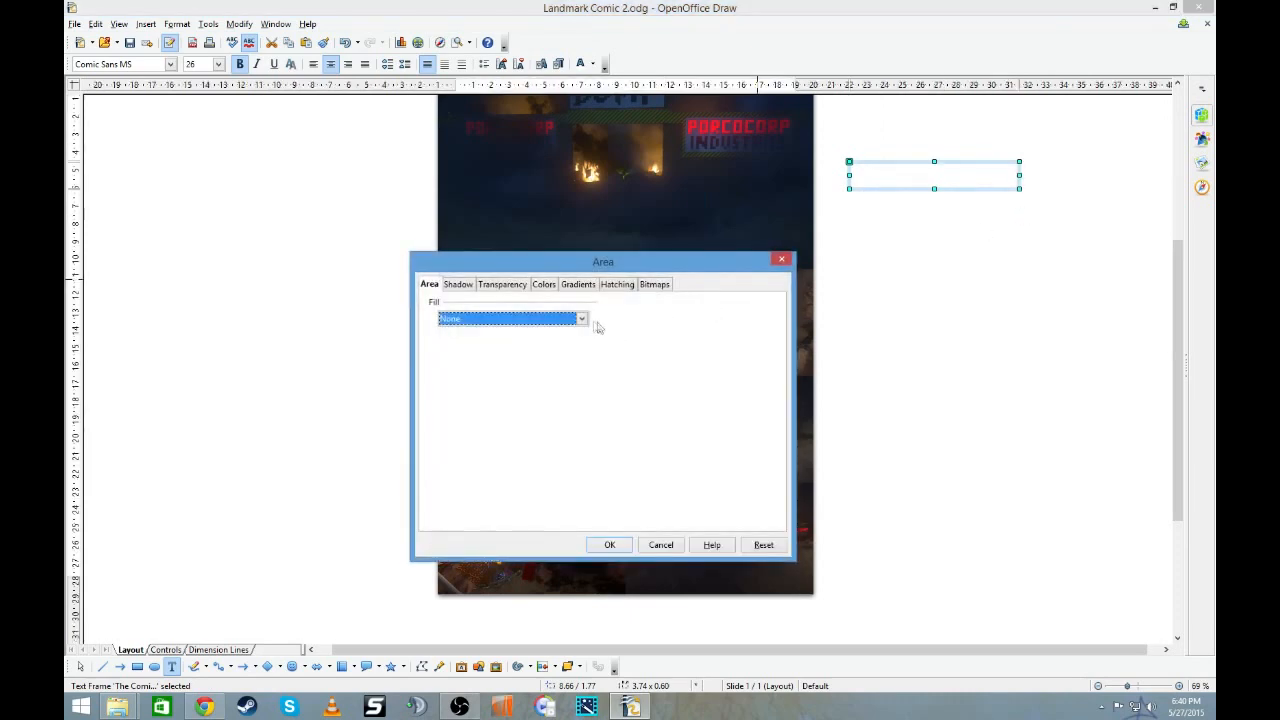
{"action": "left_click", "coordinate": [582, 320]}
{"action": "left_click", "coordinate": [577, 338]}
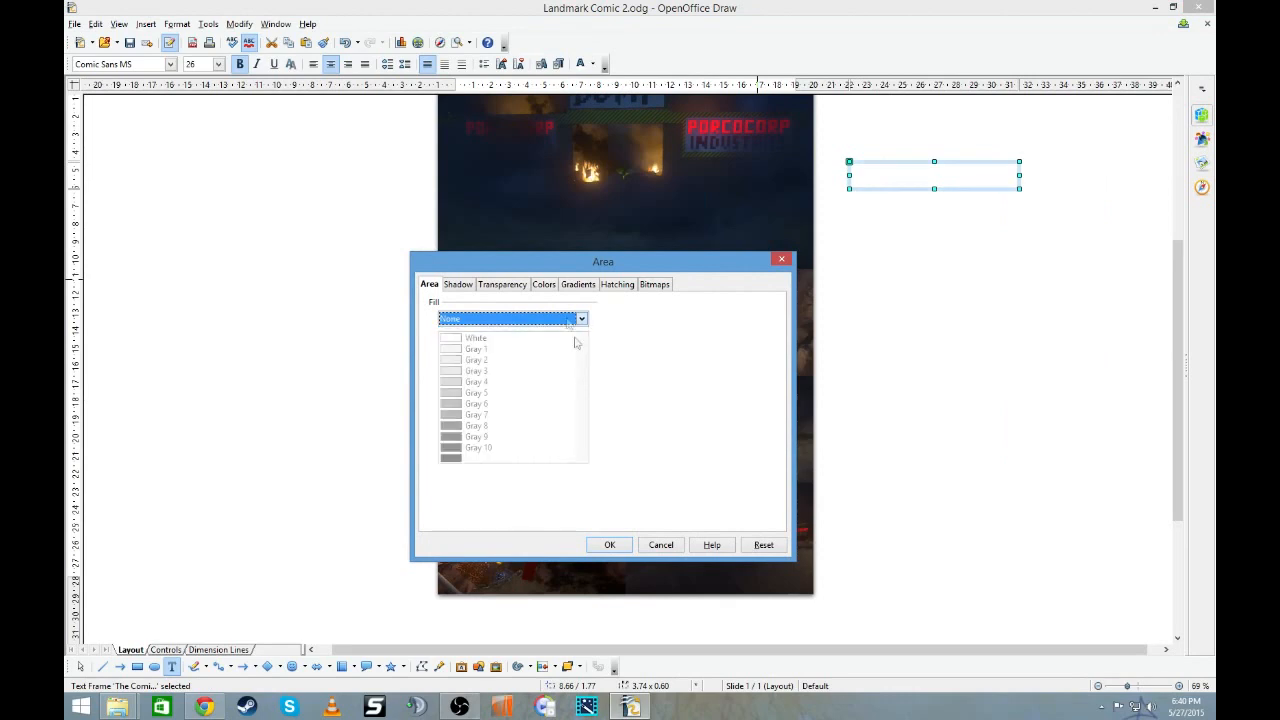
{"action": "left_click", "coordinate": [470, 458]}
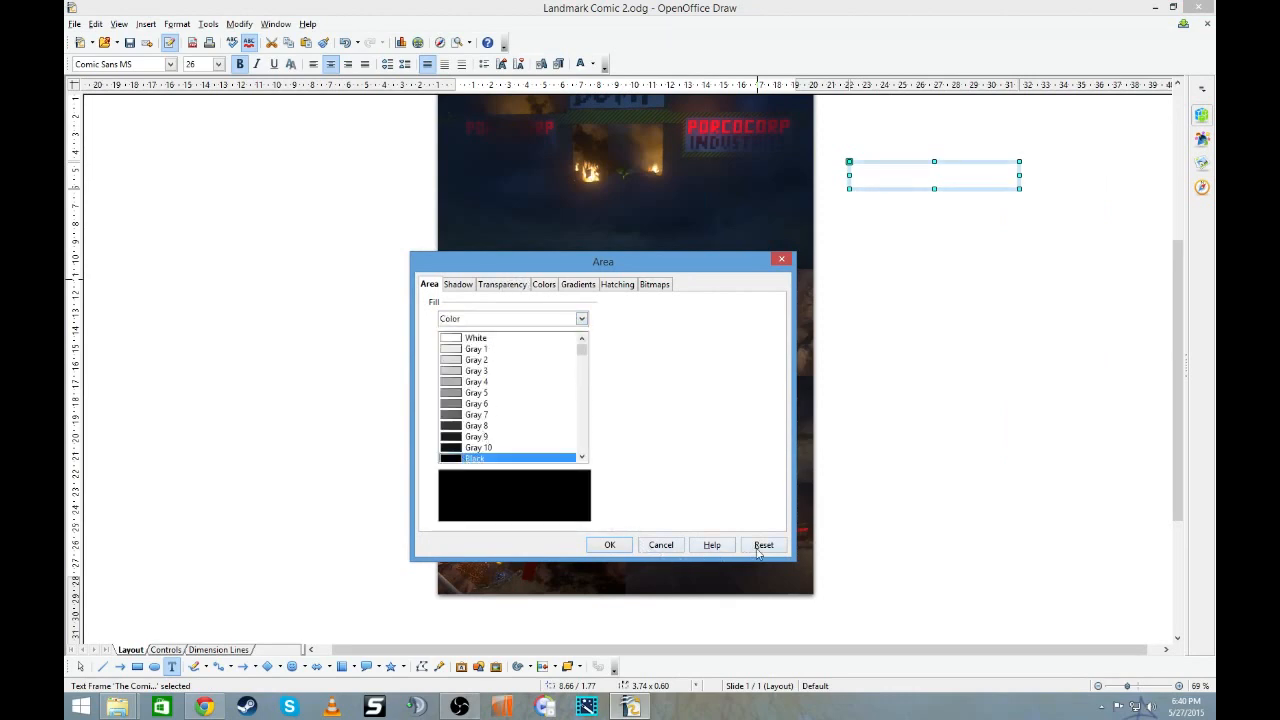
{"action": "left_click", "coordinate": [612, 545]}
- Move the "The Comic Dump" text box onto the dump entrance picture, centred against the page's upper edge
{"action": "left_click_drag", "start_coordinate": [967, 163], "coordinate": [734, 146]}
{"action": "scroll", "coordinate": [801, 204], "scroll_direction": "up", "scroll_amount": 3}
{"action": "left_click_drag", "start_coordinate": [747, 293], "coordinate": [617, 226]}
{"action": "left_click", "coordinate": [881, 288]}
{"action": "left_click", "coordinate": [977, 271]}
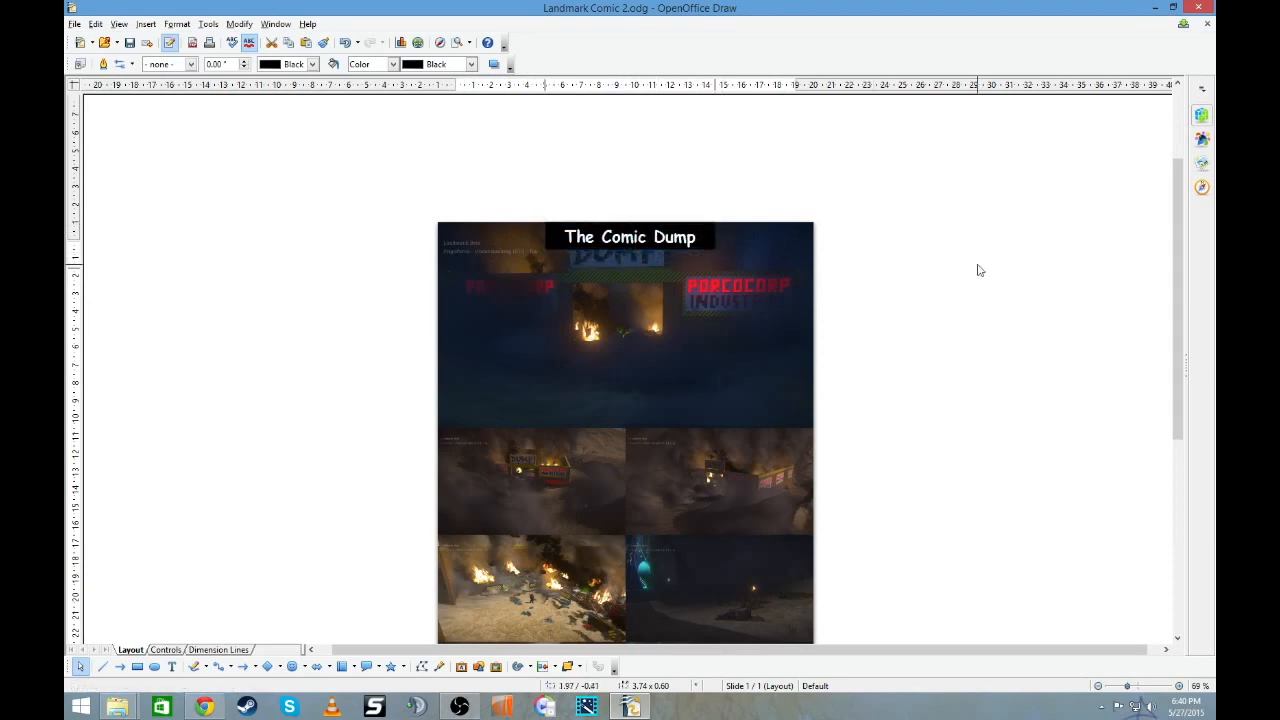
{"action": "right_click", "coordinate": [696, 237]}
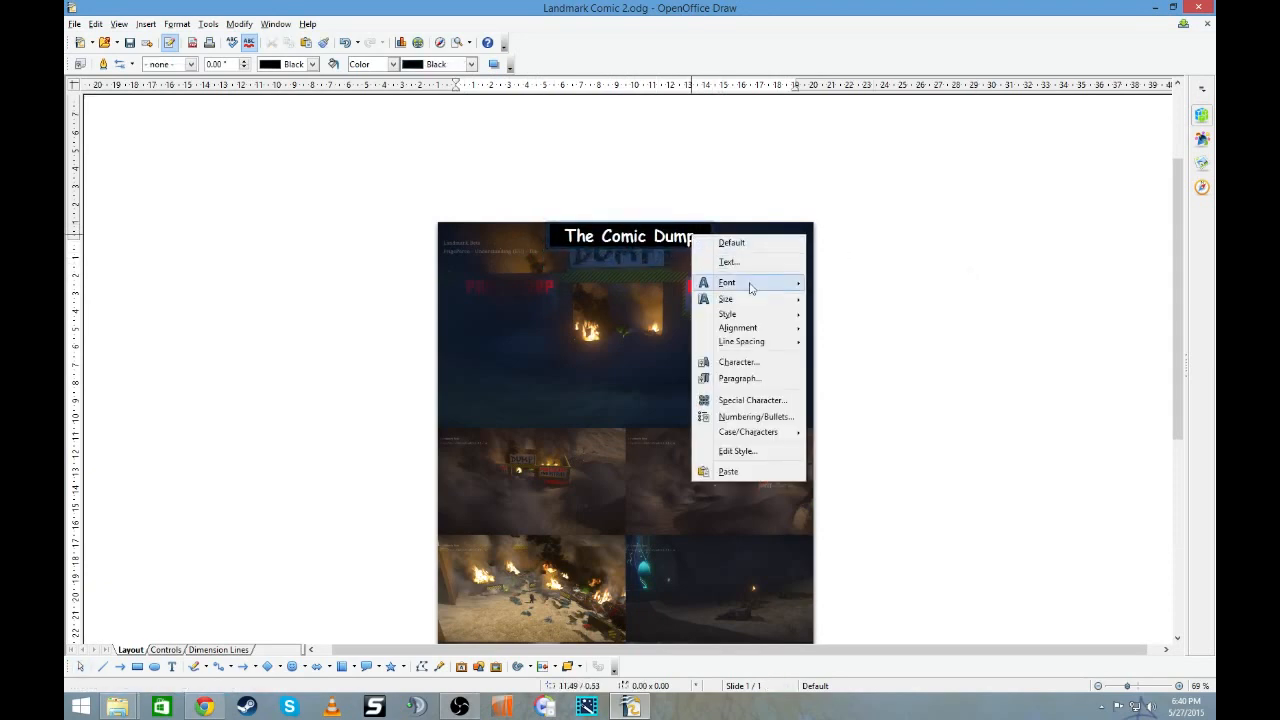
{"action": "mouse_move", "coordinate": [758, 299]}
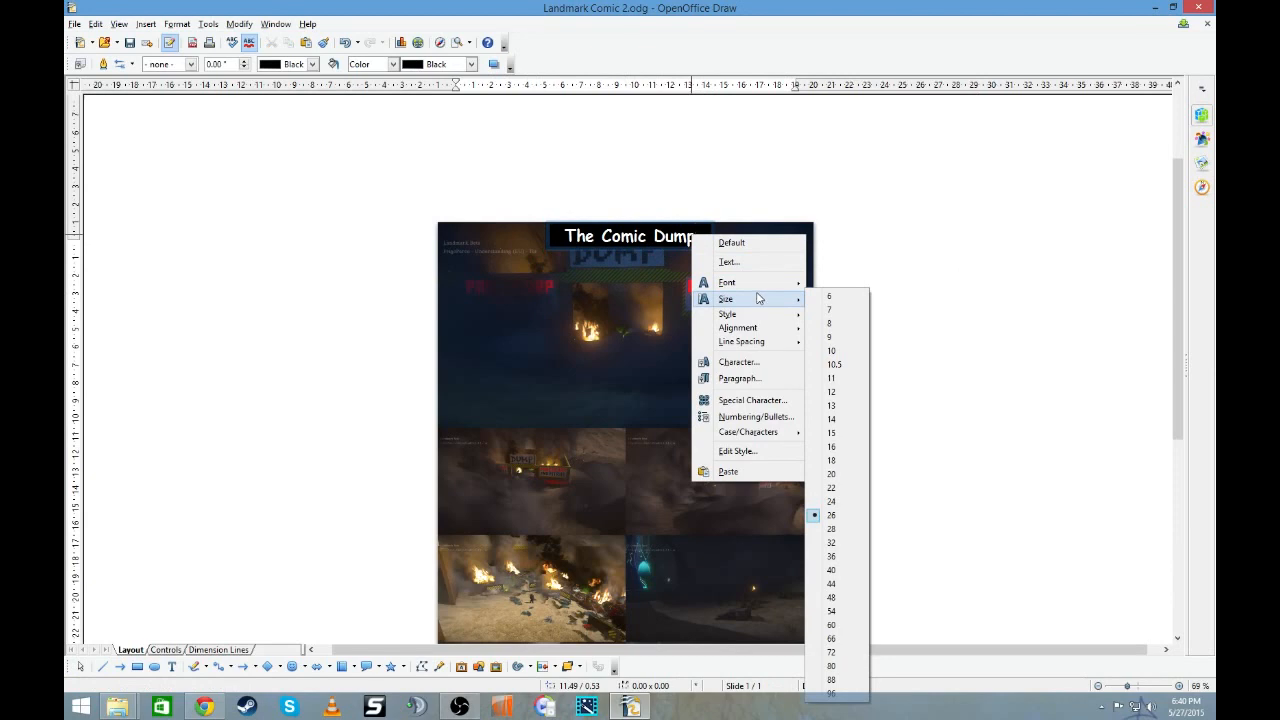
{"action": "left_click", "coordinate": [668, 253]}
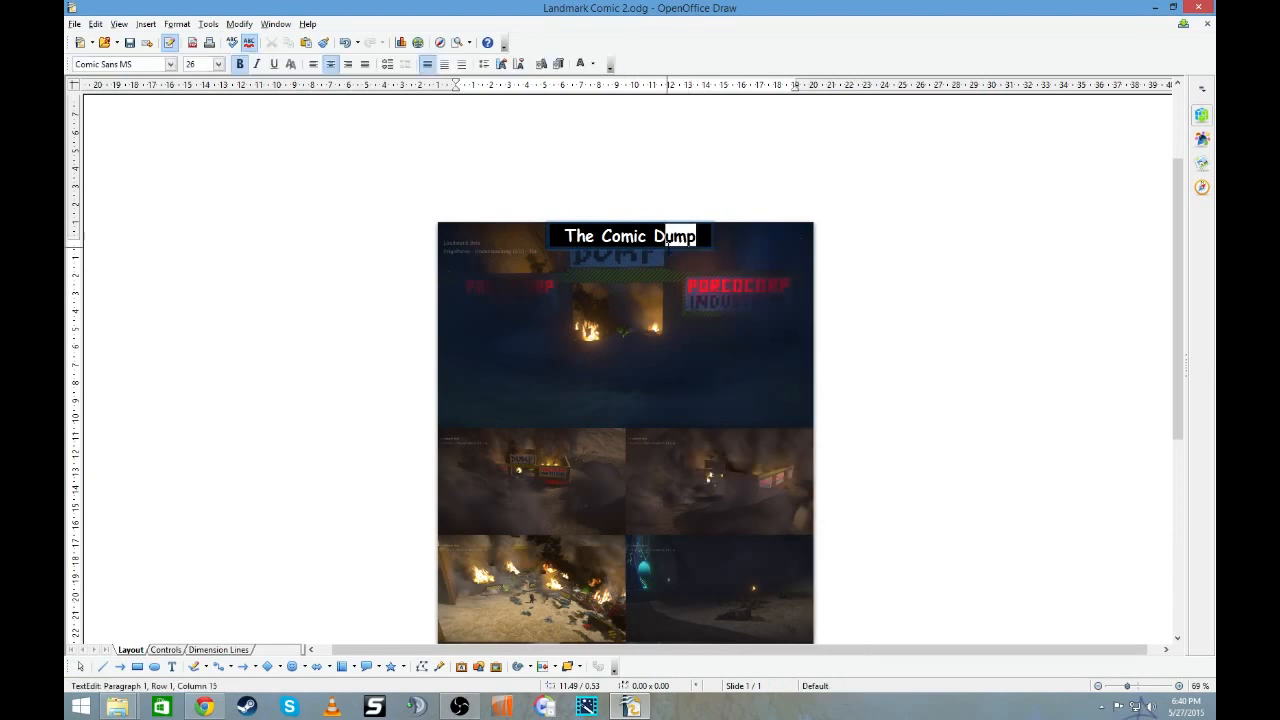
- Give the "The Comic Dump" text box a continuous white border line and shift it slightly down from the page's upper edge
{"action": "right_click", "coordinate": [669, 249]}
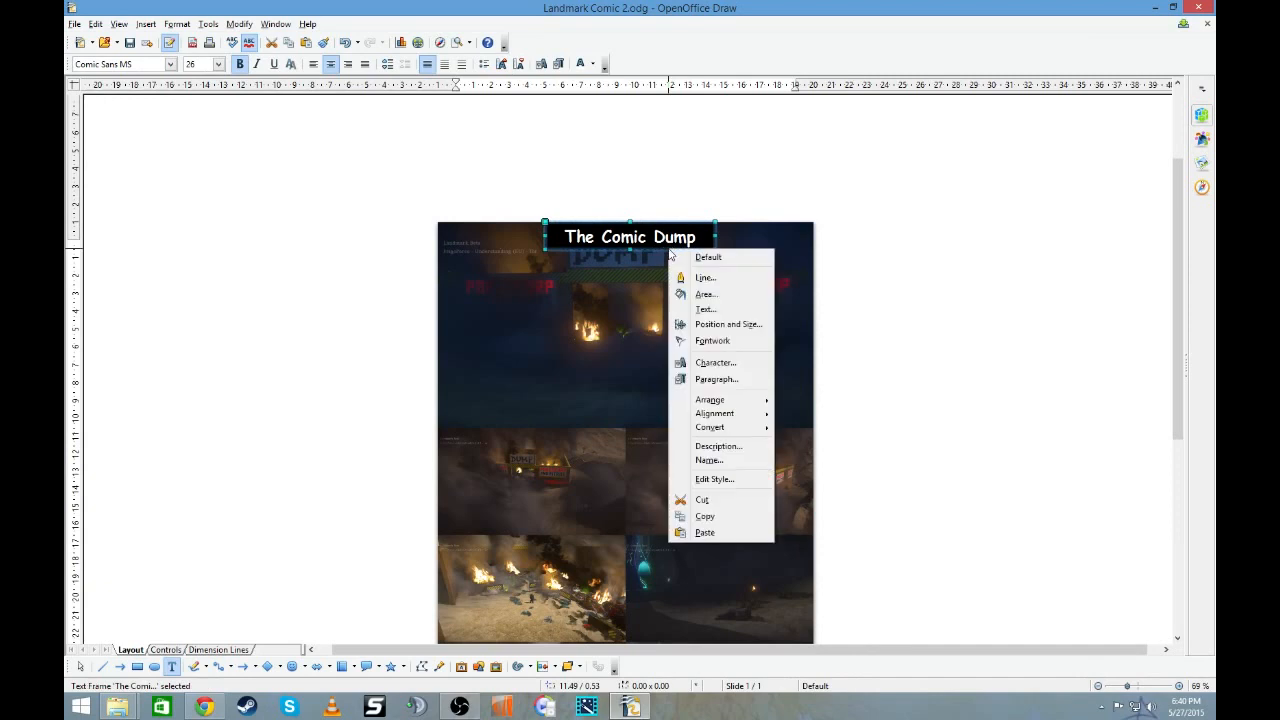
{"action": "left_click", "coordinate": [712, 278]}
{"action": "left_click", "coordinate": [592, 301]}
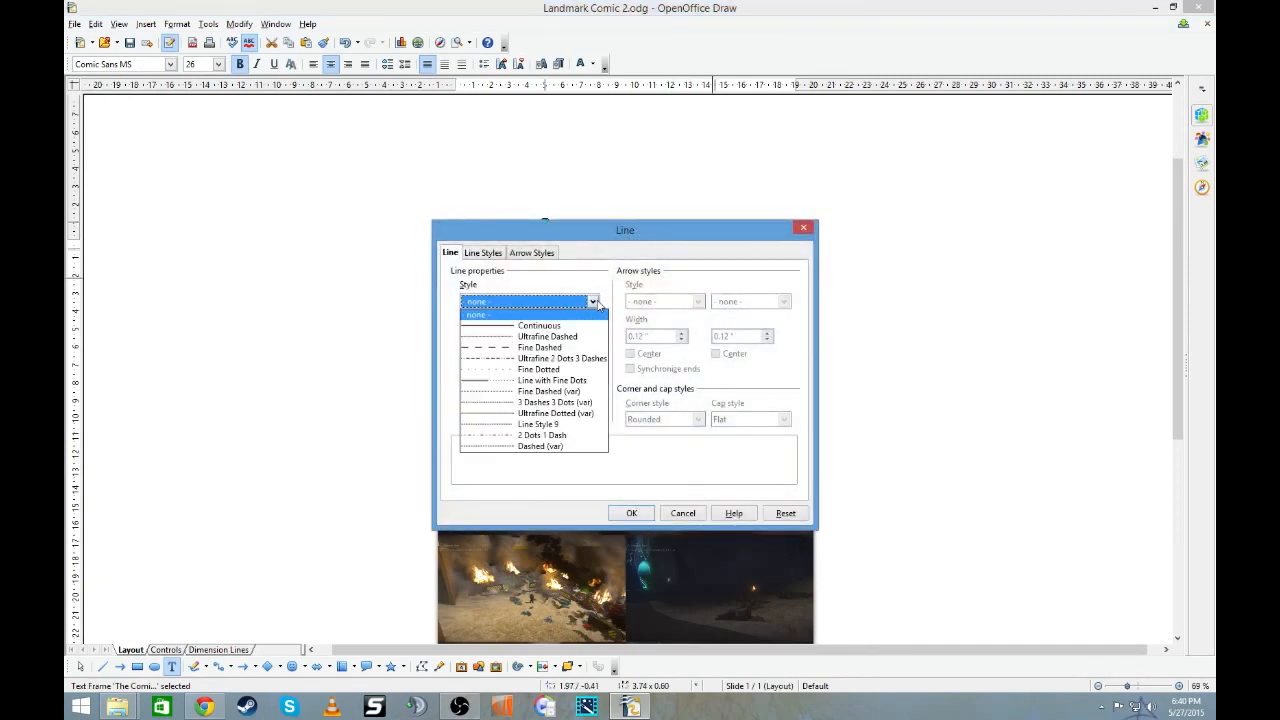
{"action": "left_click", "coordinate": [588, 321]}
{"action": "left_click", "coordinate": [521, 338]}
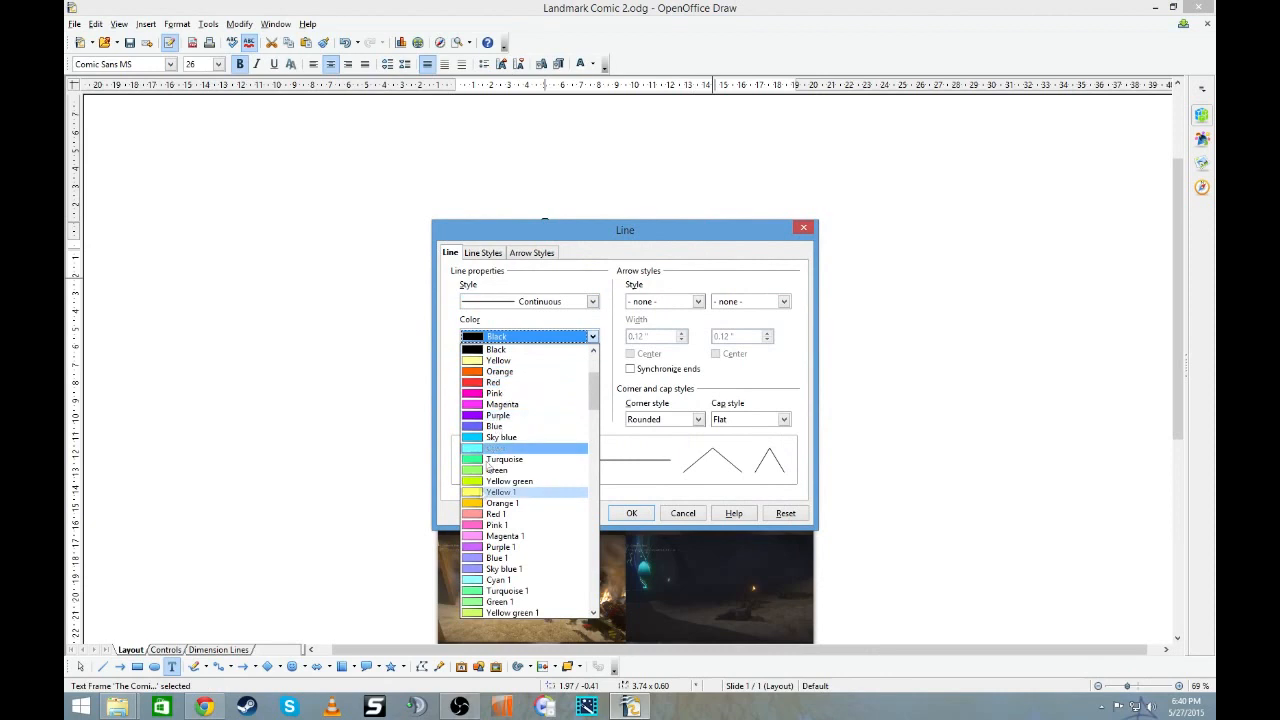
{"action": "scroll", "coordinate": [491, 535], "scroll_direction": "down", "scroll_amount": 15}
{"action": "scroll", "coordinate": [491, 545], "scroll_direction": "down", "scroll_amount": 20}
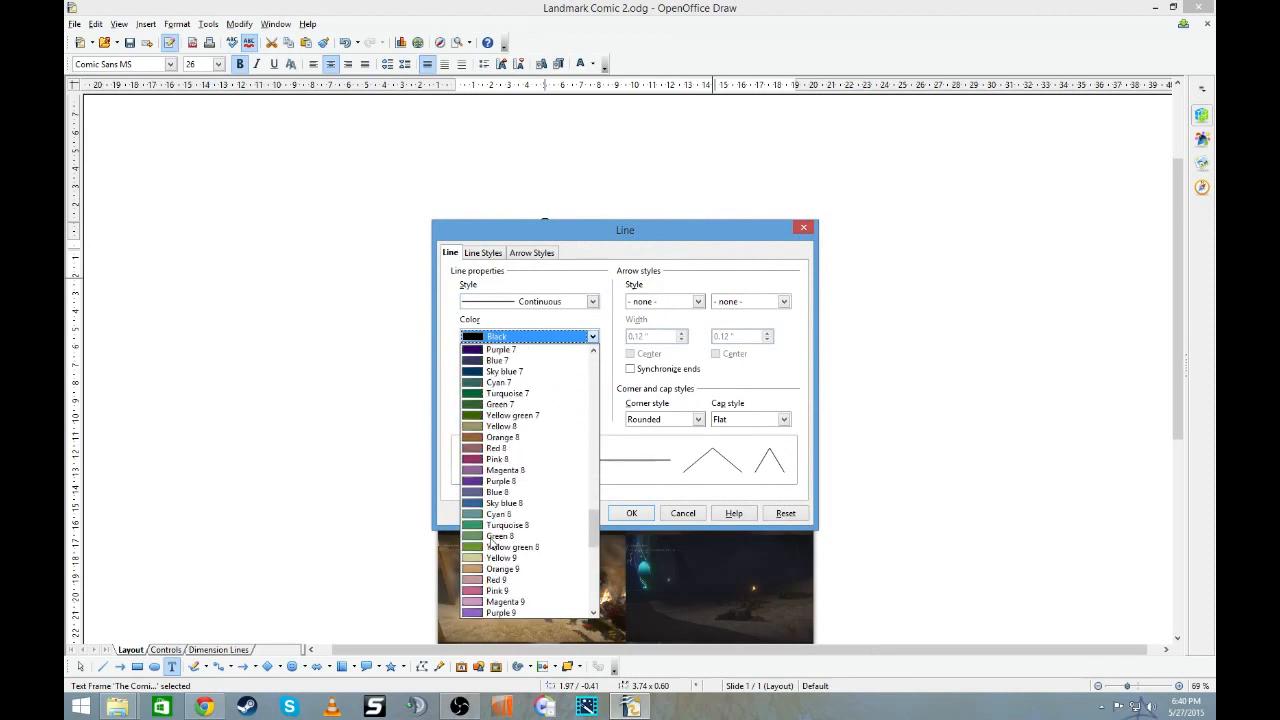
{"action": "scroll", "coordinate": [530, 465], "scroll_direction": "up", "scroll_amount": 20}
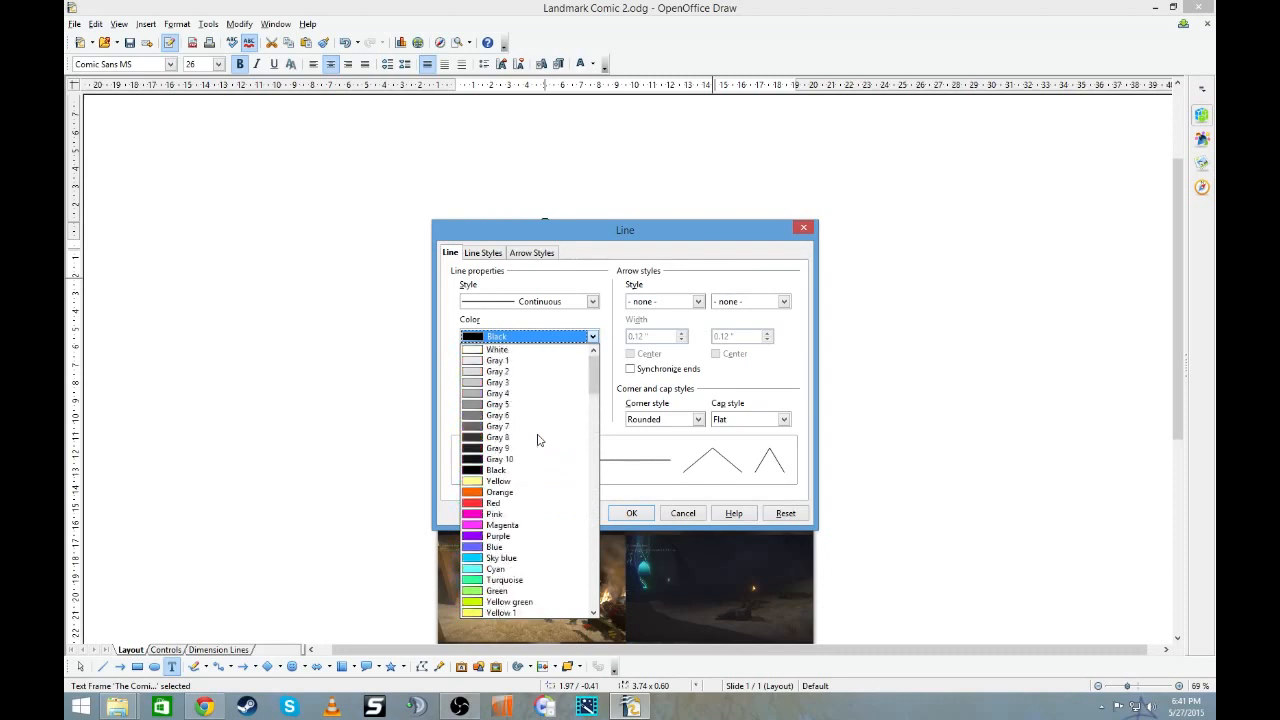
{"action": "left_click", "coordinate": [514, 350]}
{"action": "left_click", "coordinate": [634, 513]}
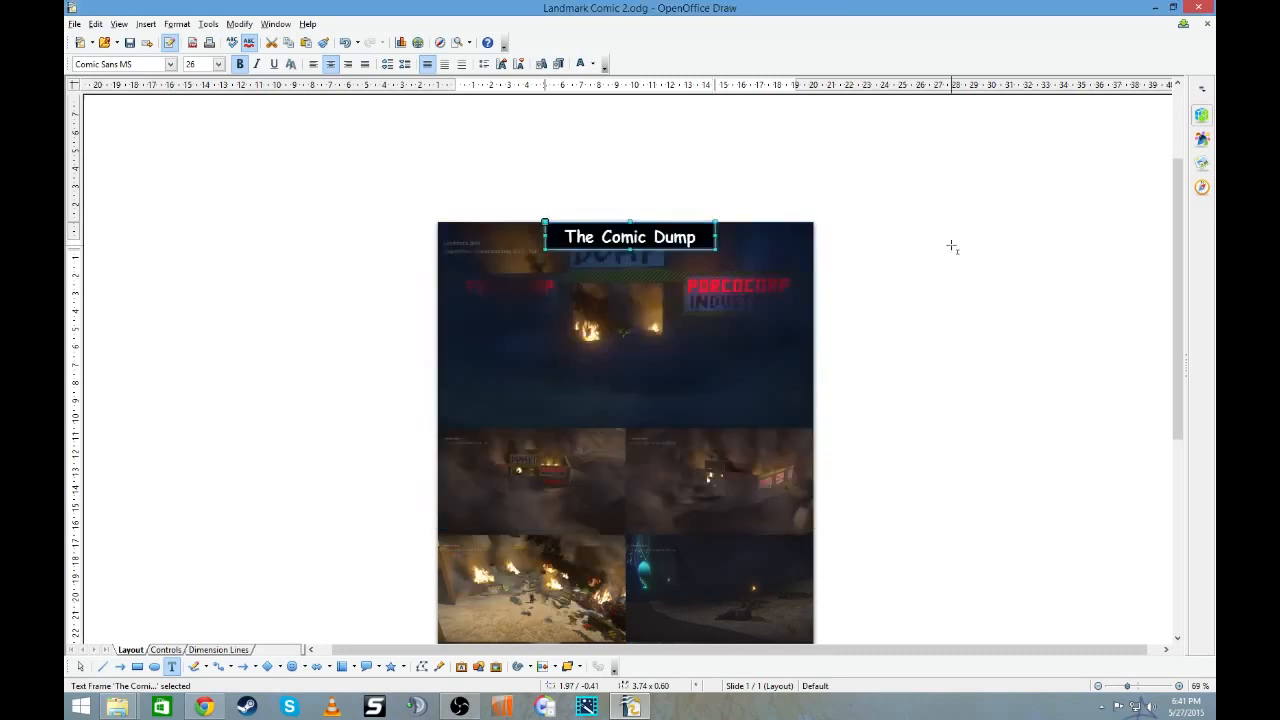
{"action": "left_click_drag", "start_coordinate": [709, 249], "coordinate": [709, 258]}
{"action": "left_click", "coordinate": [955, 253]}
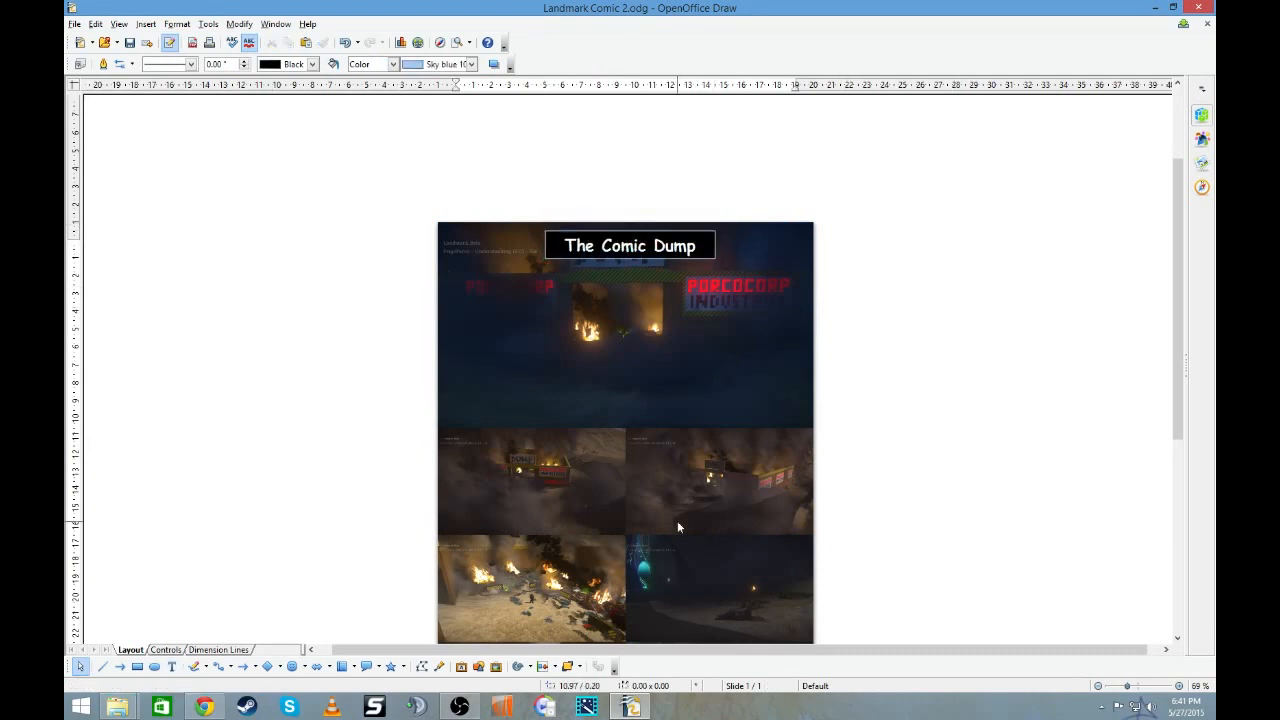
- Insert a Fontwork object in the slanted red-to-yellow gradient style from the Fontwork Gallery
{"action": "left_click", "coordinate": [462, 667]}
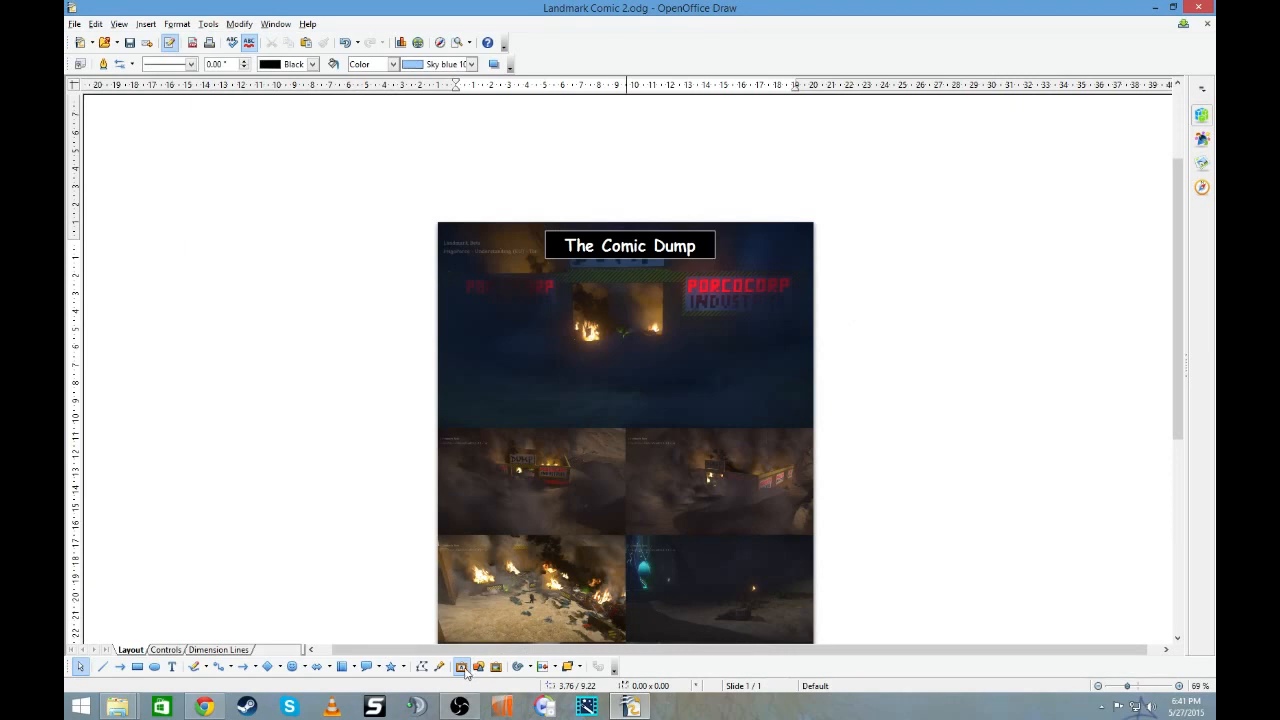
{"action": "left_click_drag", "start_coordinate": [672, 182], "coordinate": [1006, 142]}
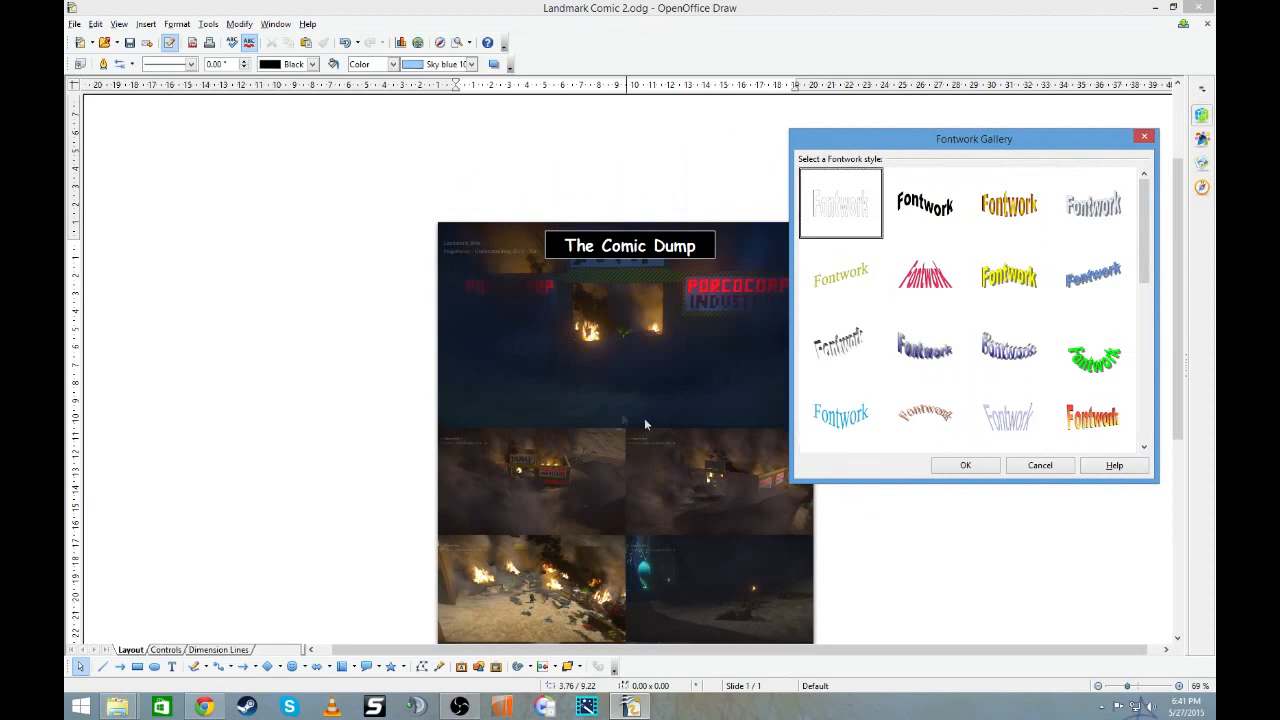
{"action": "double_click", "coordinate": [1082, 406]}
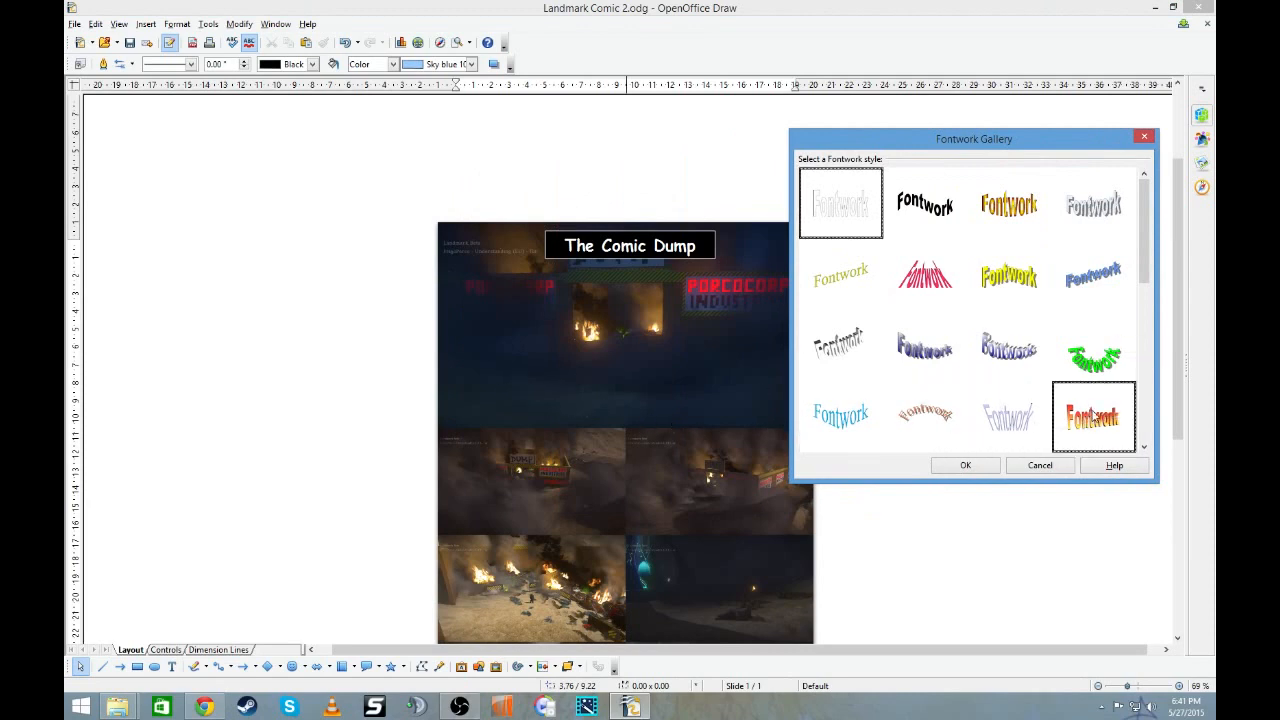
- Replace the Fontwork object's placeholder text with "The Outcasts"
{"action": "double_click", "coordinate": [604, 390]}
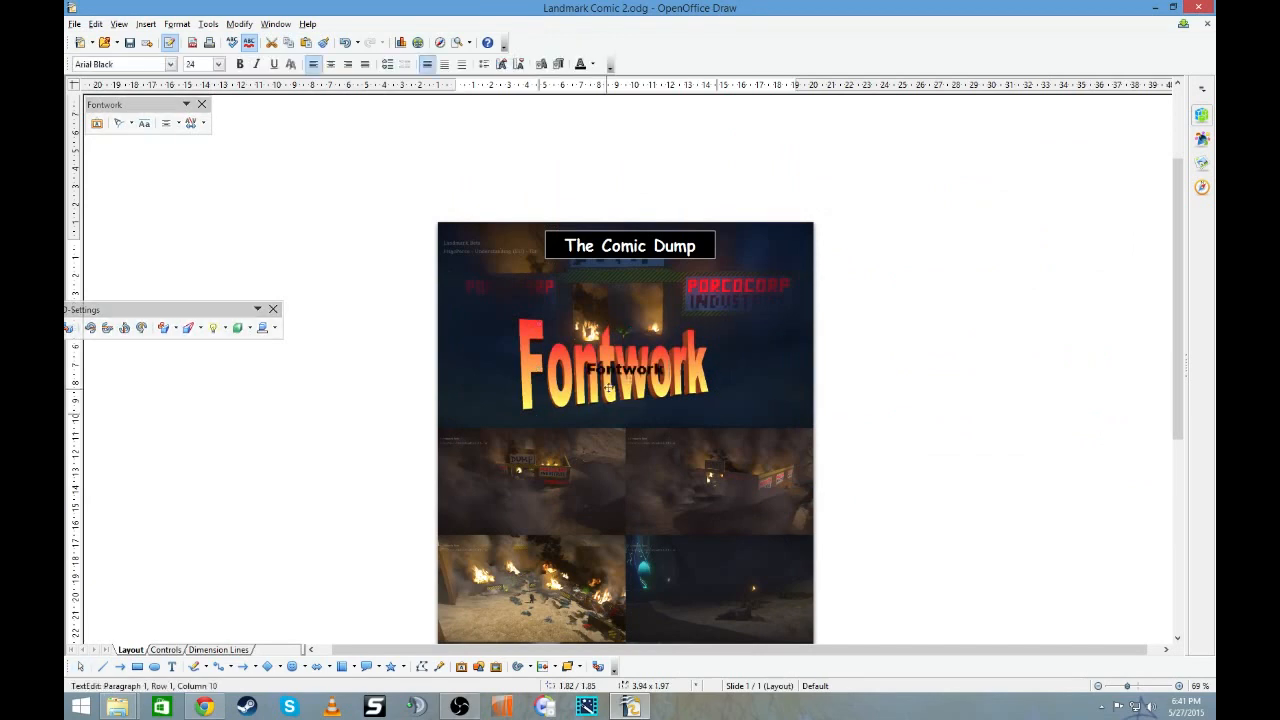
{"action": "left_click_drag", "start_coordinate": [665, 369], "coordinate": [493, 366]}
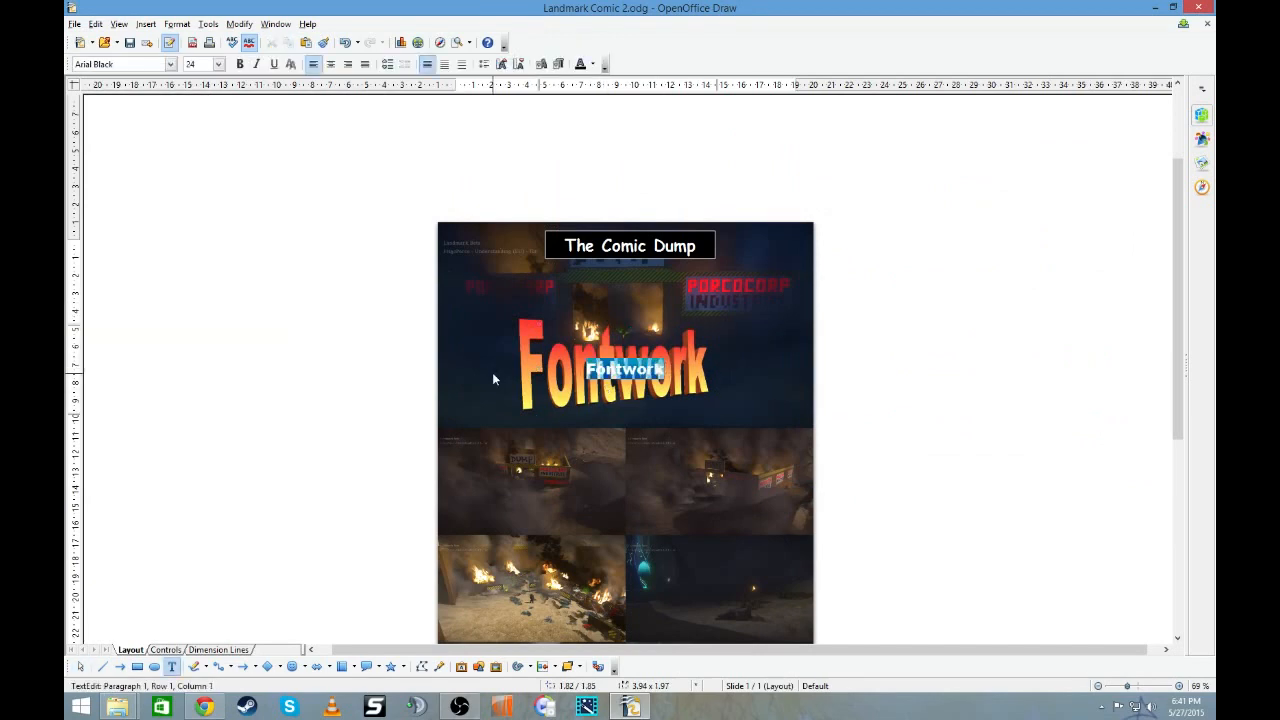
{"action": "type", "text": "The"}
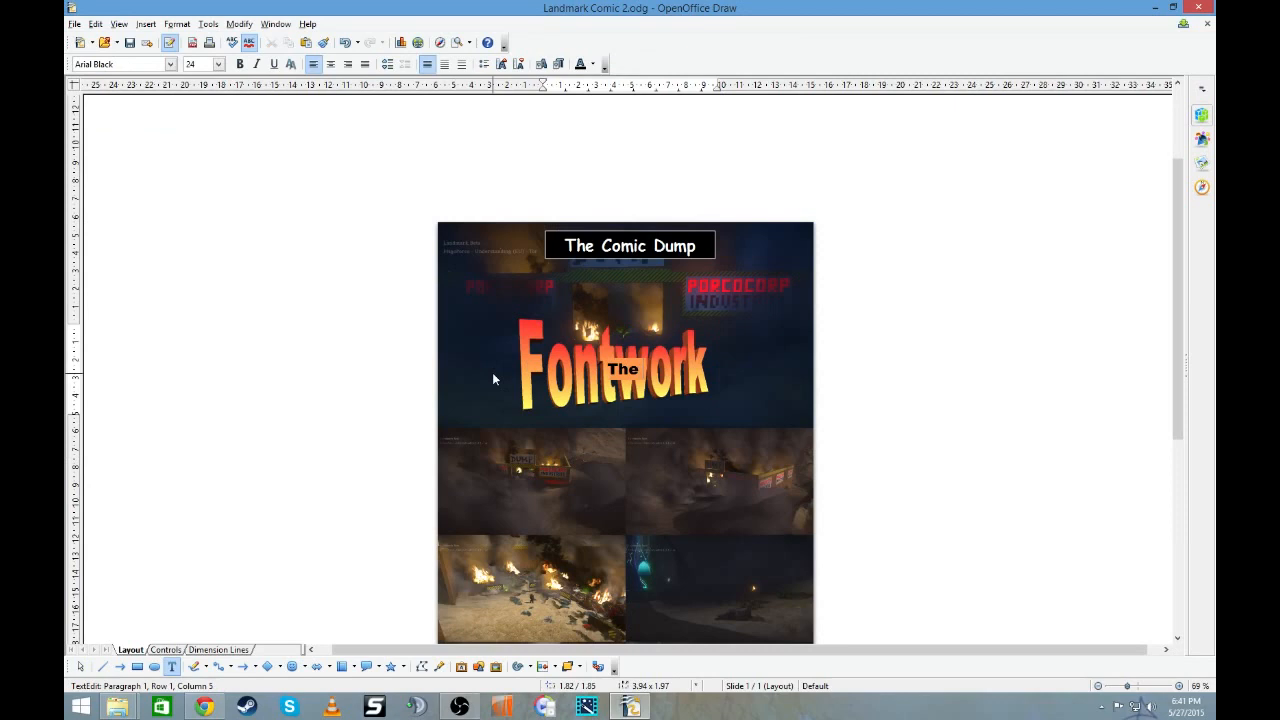
{"action": "type", "text": "Comic Dump"}
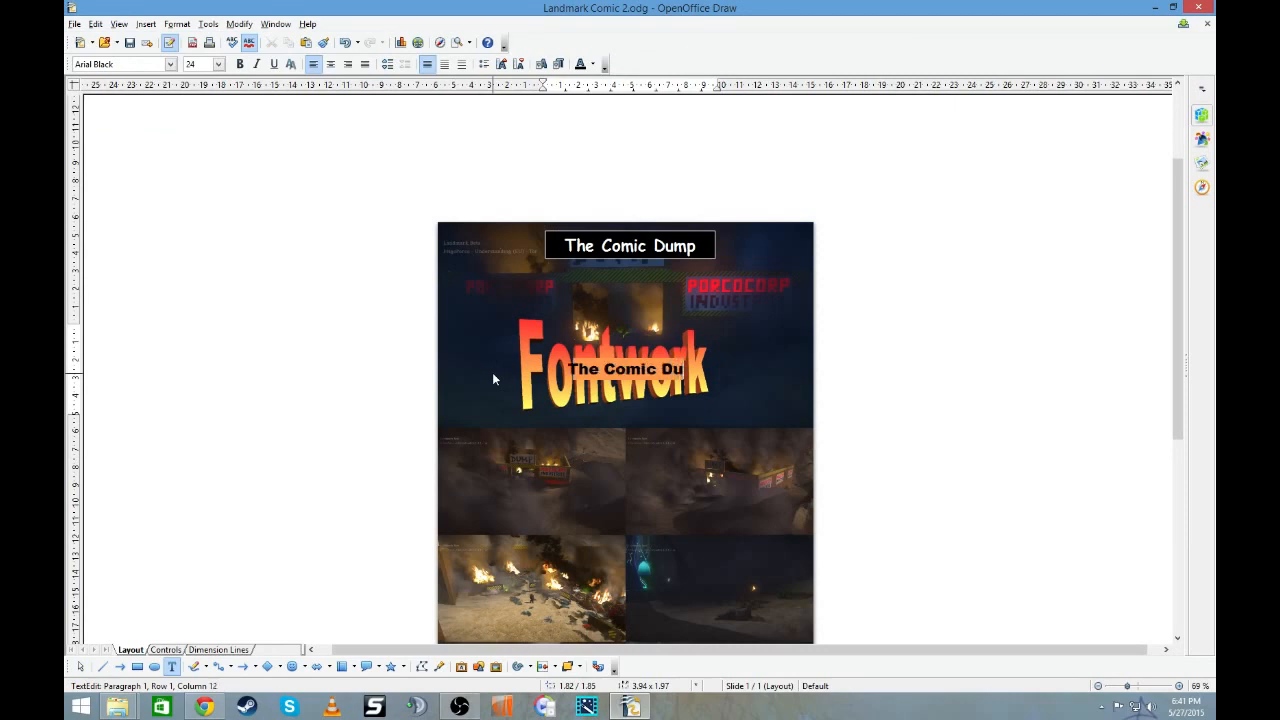
{"action": "key", "text": "BackSpace"}
{"action": "key", "text": "BackSpace"}
{"action": "key", "text": "BackSpace"}
{"action": "key", "text": "BackSpace"}
{"action": "key", "text": "BackSpace"}
{"action": "key", "text": "BackSpace"}
{"action": "key", "text": "BackSpace"}
{"action": "key", "text": "BackSpace"}
{"action": "key", "text": "BackSpace"}
{"action": "key", "text": "BackSpace"}
{"action": "key", "text": "BackSpace"}
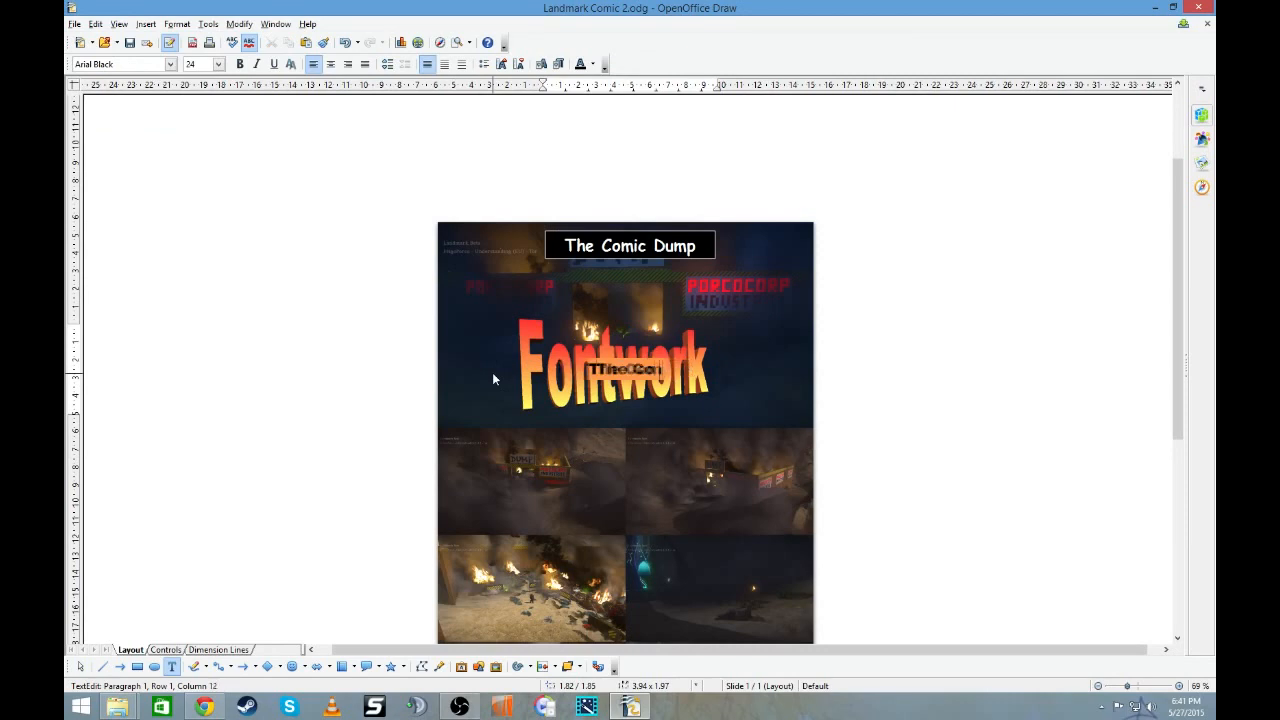
{"action": "type", "text": "Ot"}
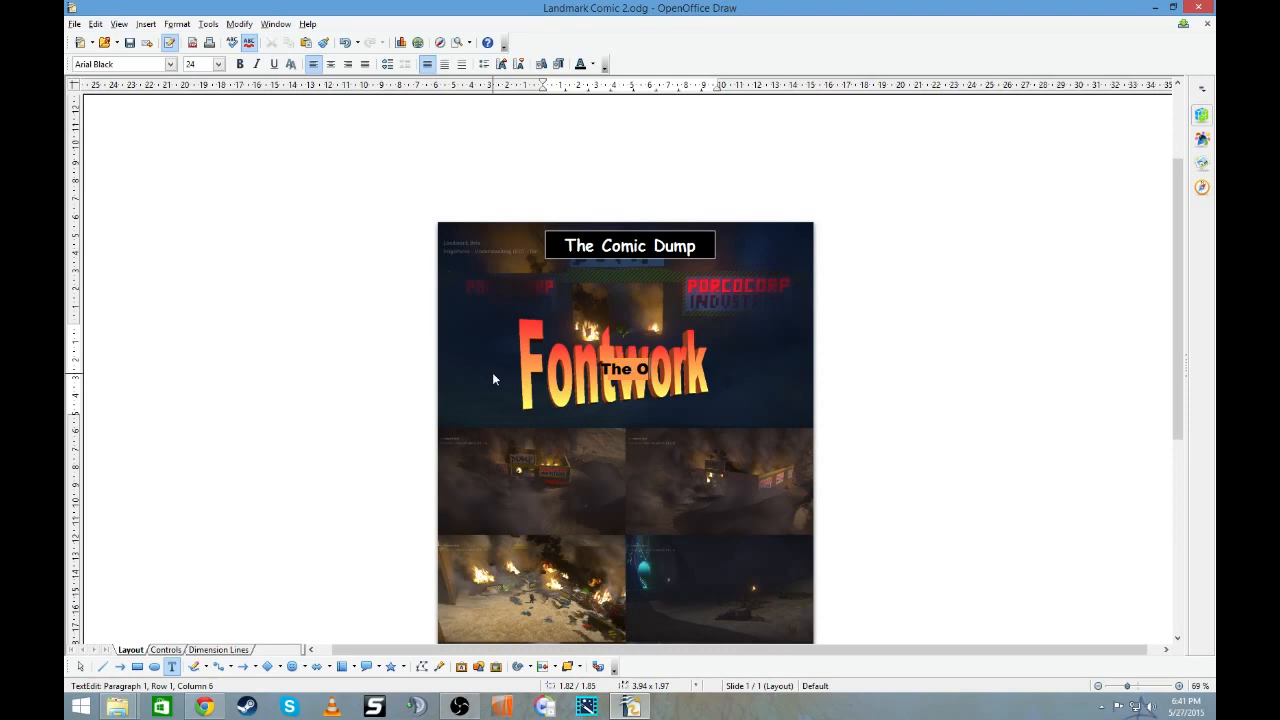
{"action": "key", "text": "BackSpace"}
{"action": "type", "text": "utcasts"}
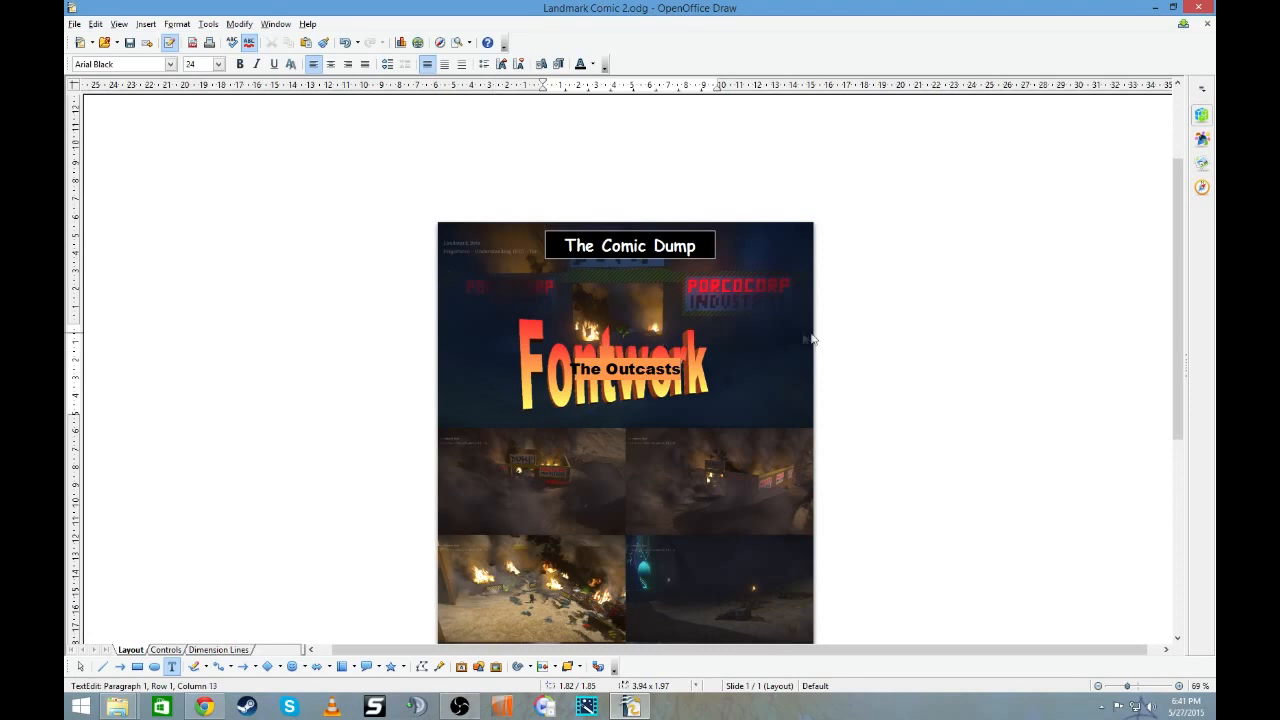
{"action": "left_click", "coordinate": [853, 345]}
- Reduce the height of "The Outcasts" Fontwork and place it in the page's upper left corner, moving "The Comic Dump" box out of its way
{"action": "left_click_drag", "start_coordinate": [648, 354], "coordinate": [668, 320]}
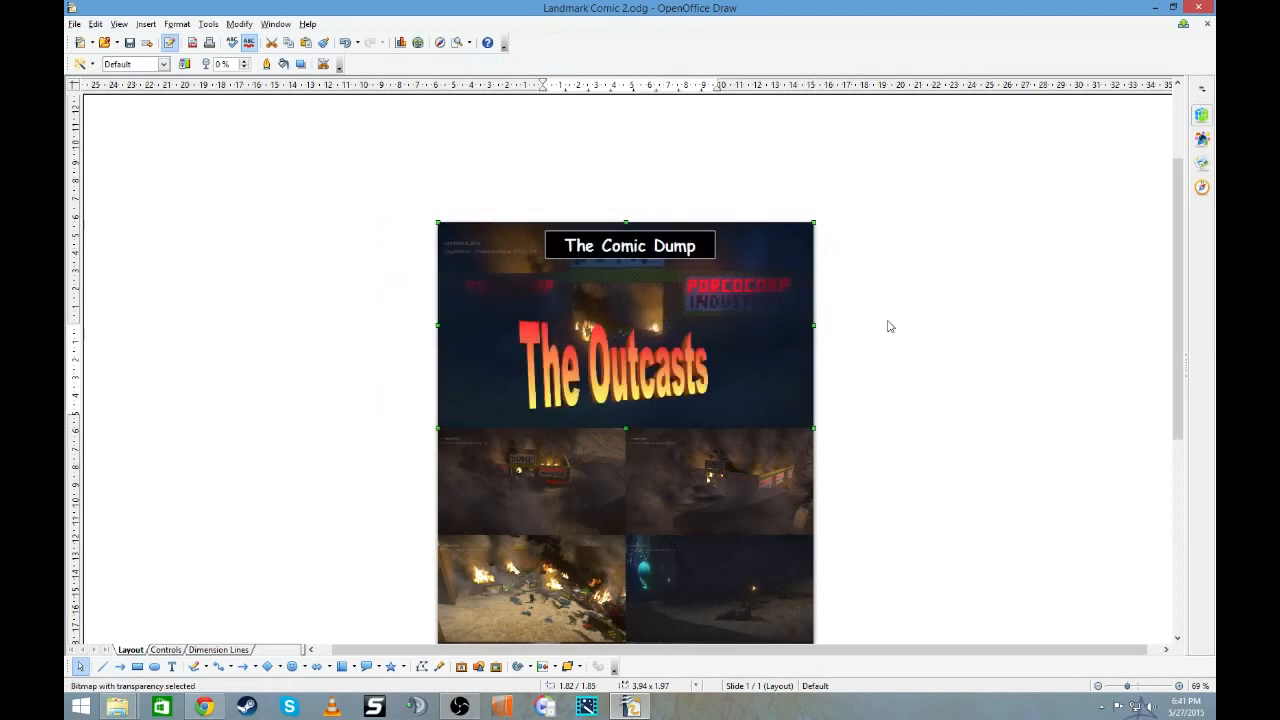
{"action": "left_click", "coordinate": [886, 325]}
{"action": "left_click_drag", "start_coordinate": [625, 397], "coordinate": [570, 338]}
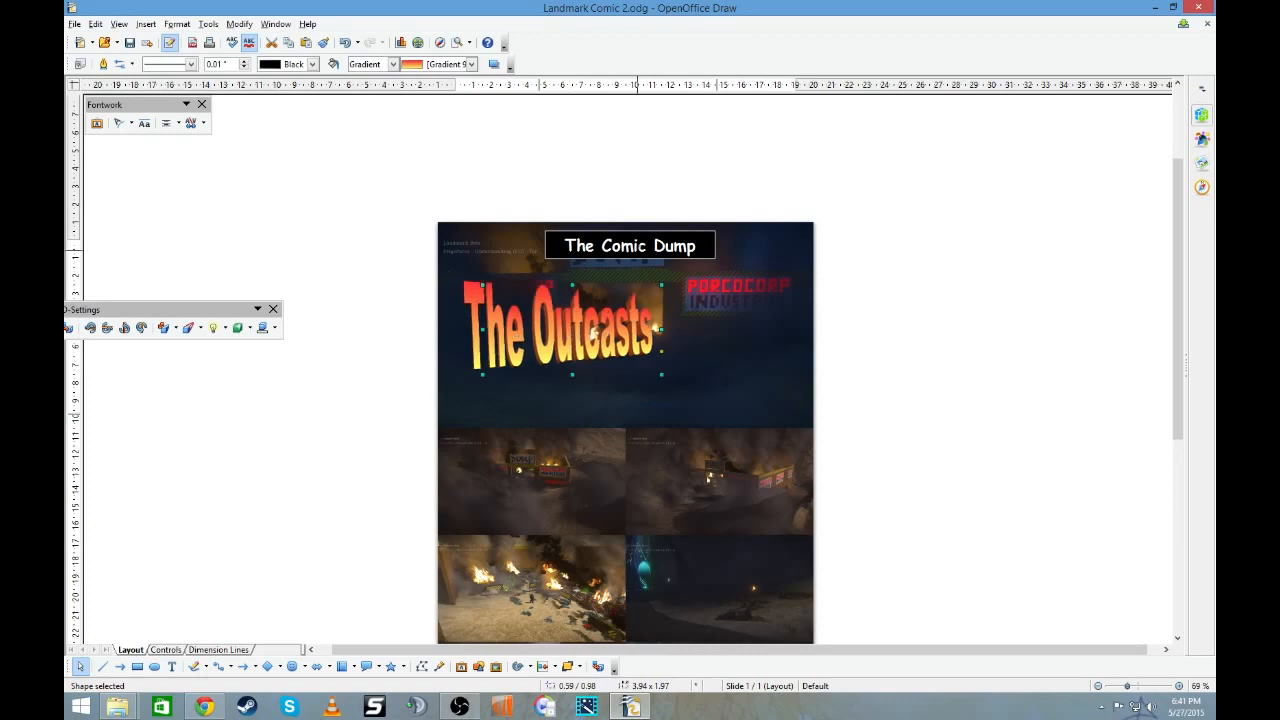
{"action": "left_click_drag", "start_coordinate": [642, 258], "coordinate": [645, 346]}
{"action": "left_click", "coordinate": [584, 342]}
{"action": "left_click_drag", "start_coordinate": [569, 373], "coordinate": [606, 258]}
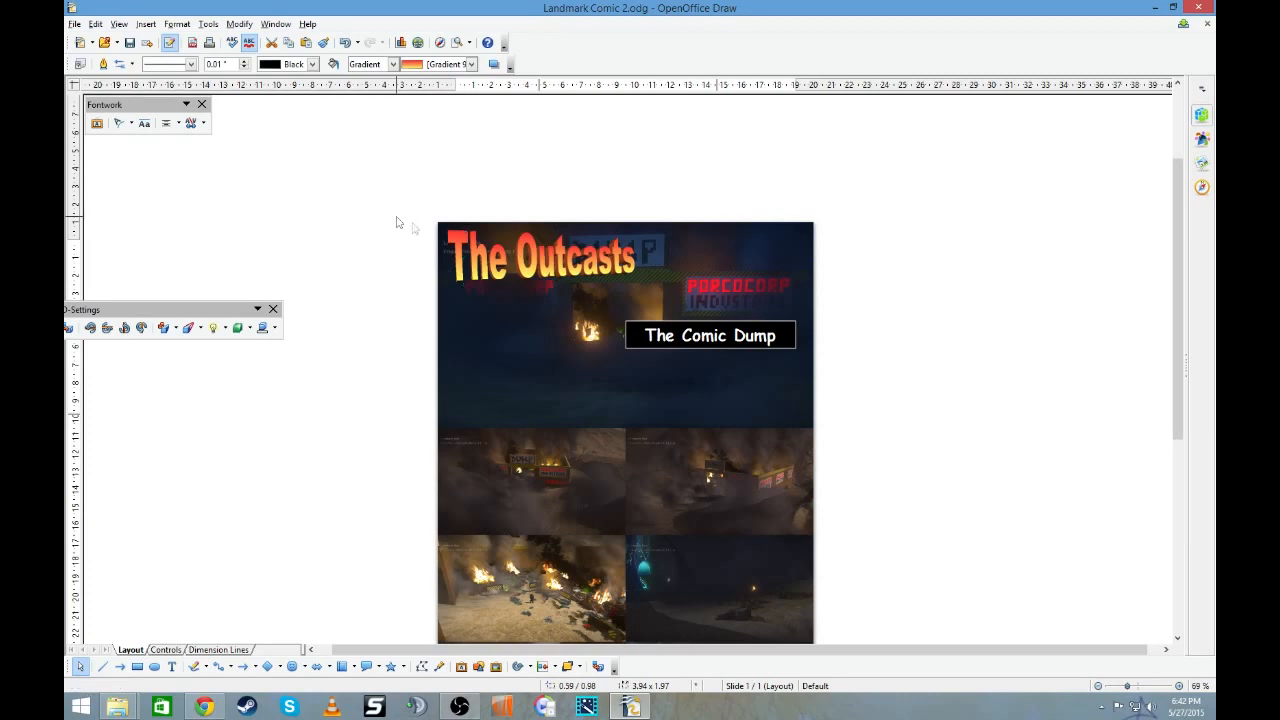
- Place the "The Comic Dump" box right beside "The Outcasts" and narrow it to leave a margin before the page's right edge
{"action": "left_click", "coordinate": [667, 325]}
{"action": "left_click_drag", "start_coordinate": [667, 325], "coordinate": [679, 238]}
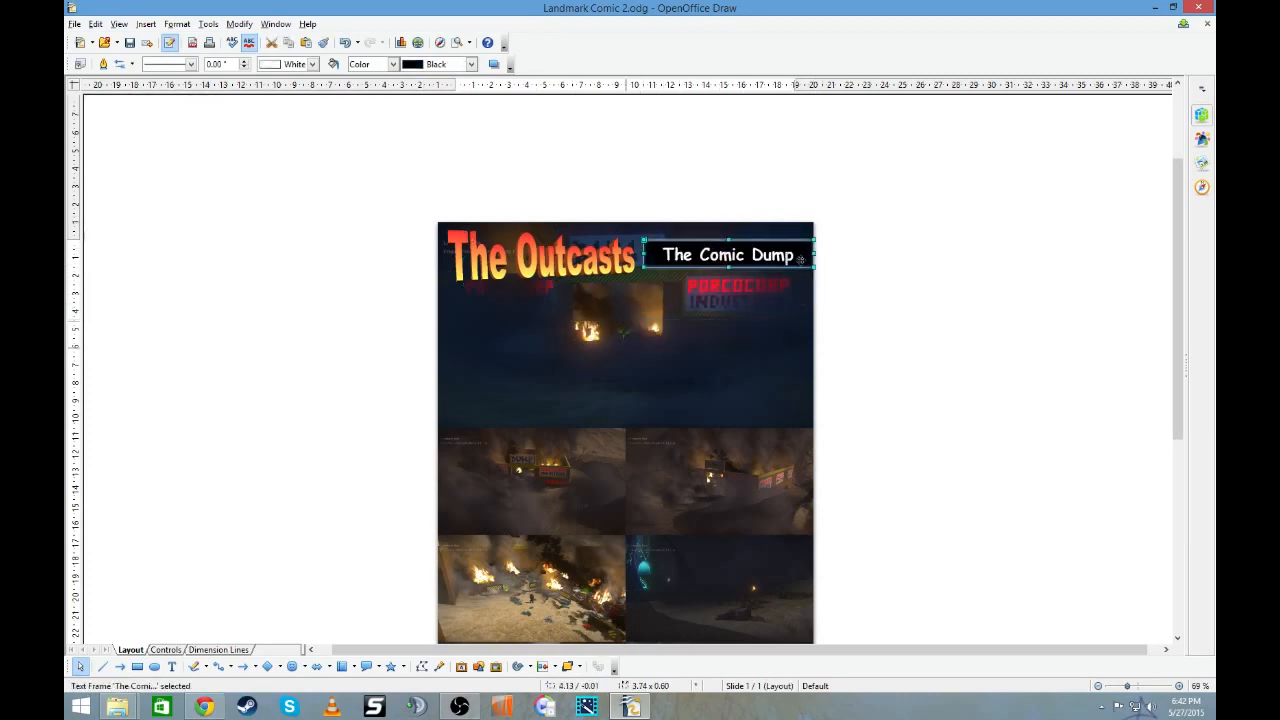
{"action": "left_click_drag", "start_coordinate": [802, 254], "coordinate": [794, 254]}
{"action": "left_click", "coordinate": [849, 267]}
{"action": "scroll", "coordinate": [867, 346], "scroll_direction": "down", "scroll_amount": 2}
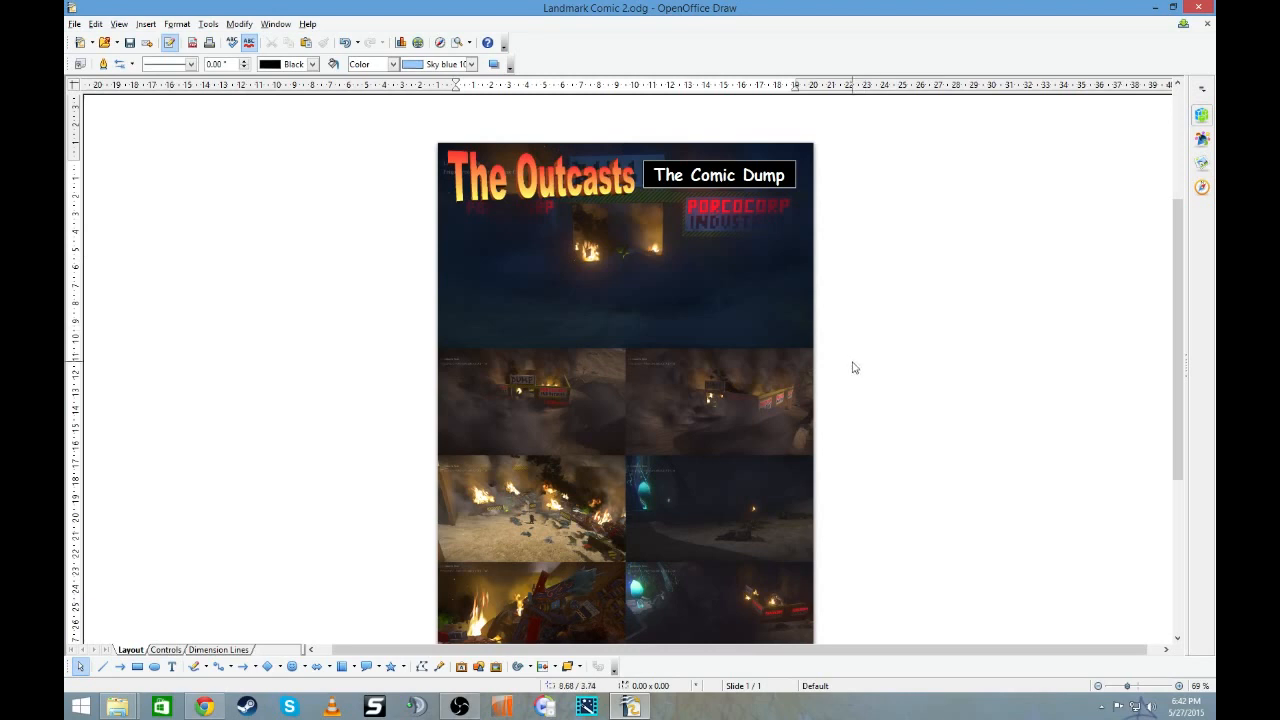
{"action": "right_click", "coordinate": [708, 185]}
{"action": "left_click", "coordinate": [705, 180]}
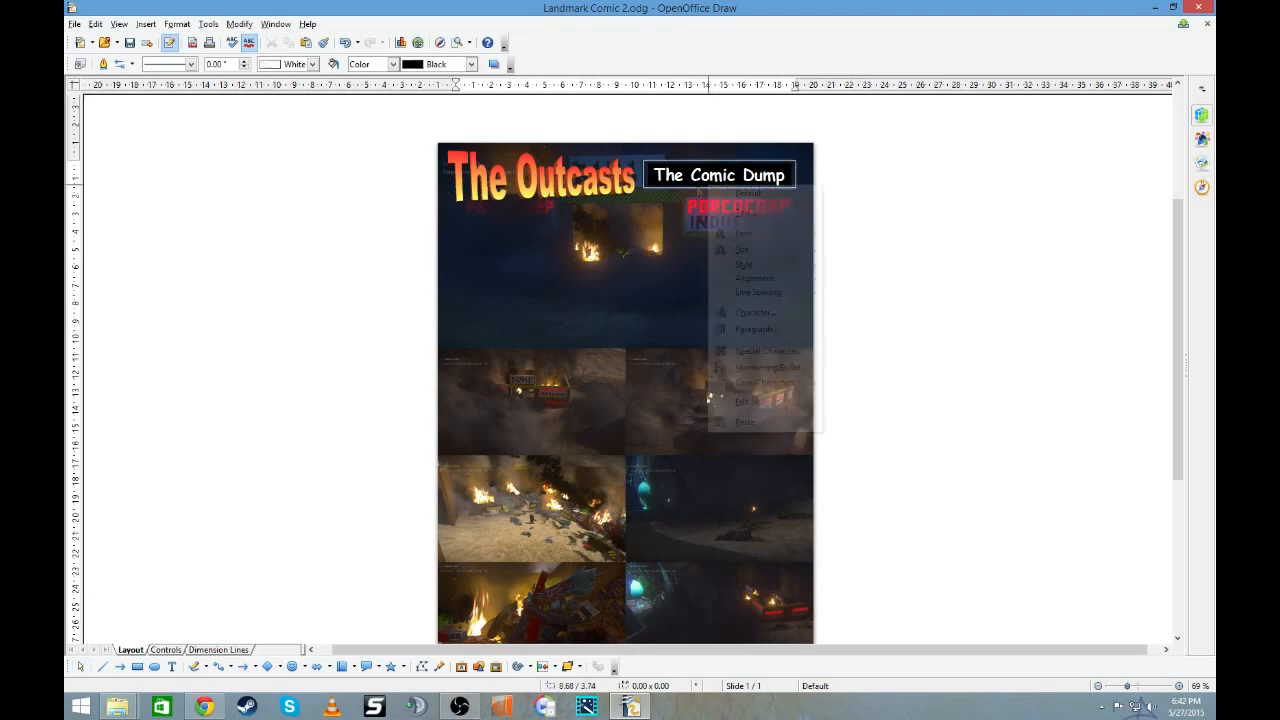
{"action": "left_click", "coordinate": [948, 284]}
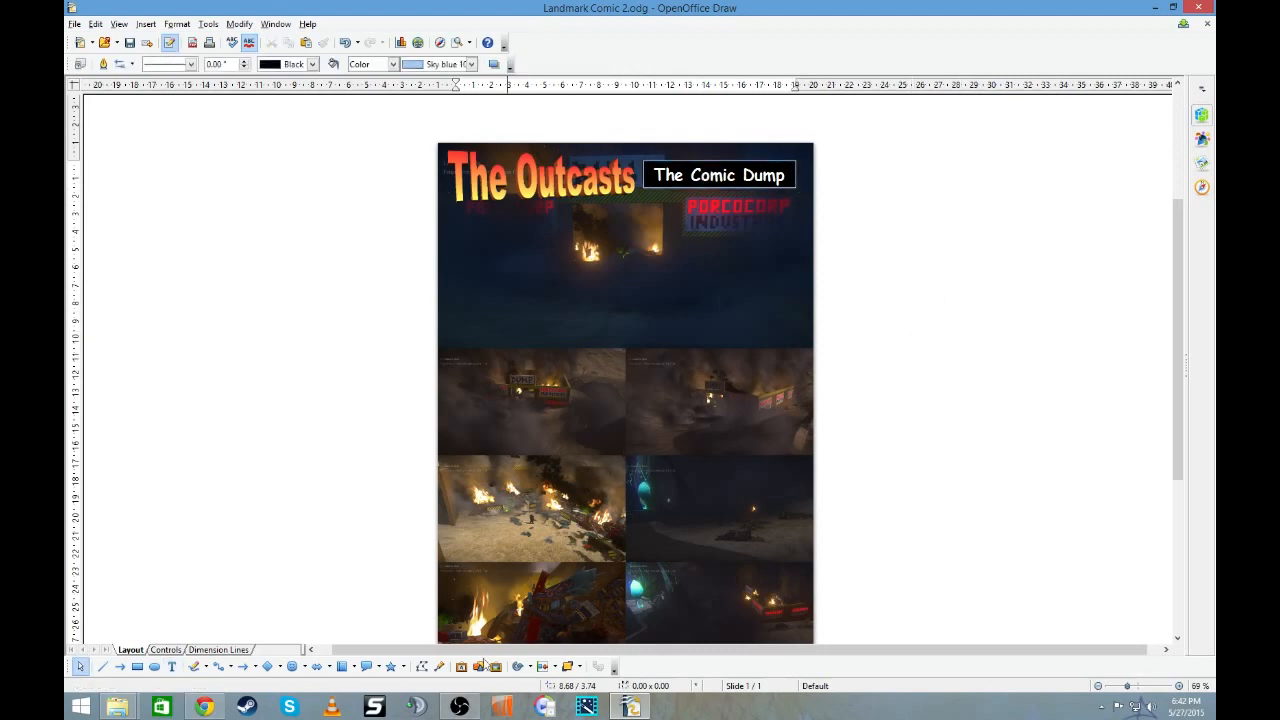
- Duplicate "The Comic Dump" box, move the copy near the bottom of the large top panel, and widen it across most of the page
{"action": "right_click", "coordinate": [664, 190]}
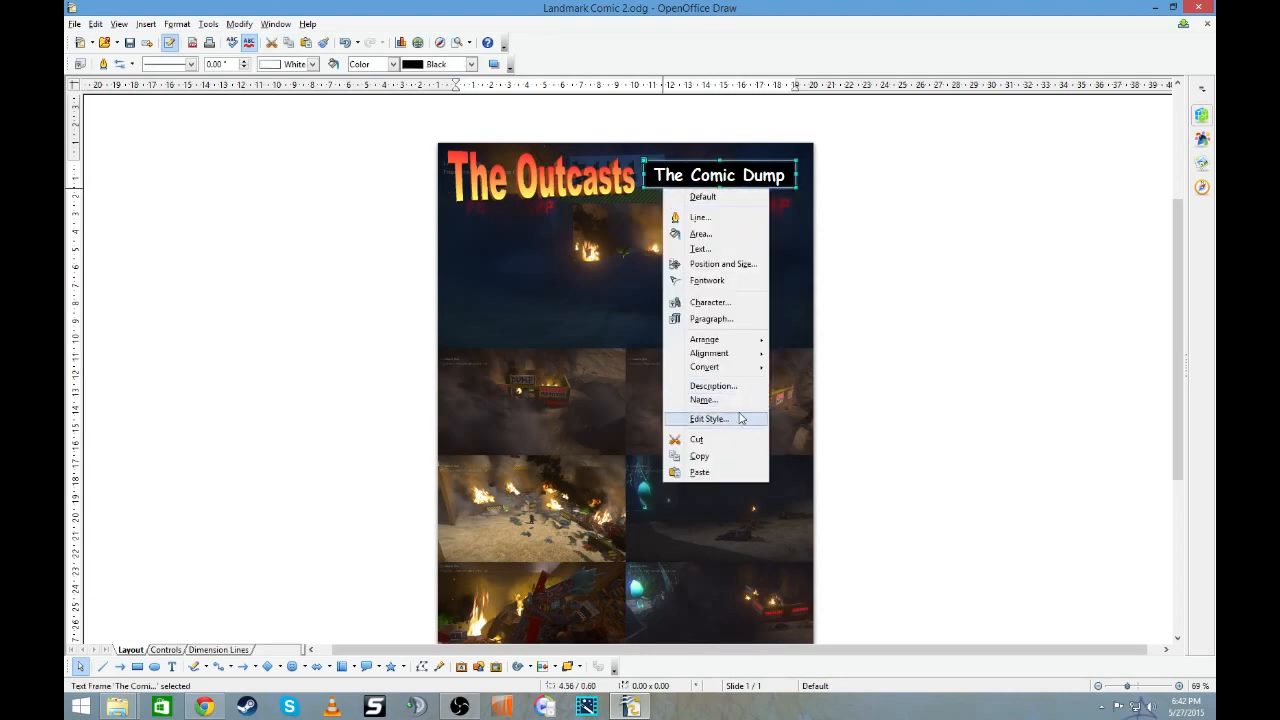
{"action": "left_click", "coordinate": [737, 456]}
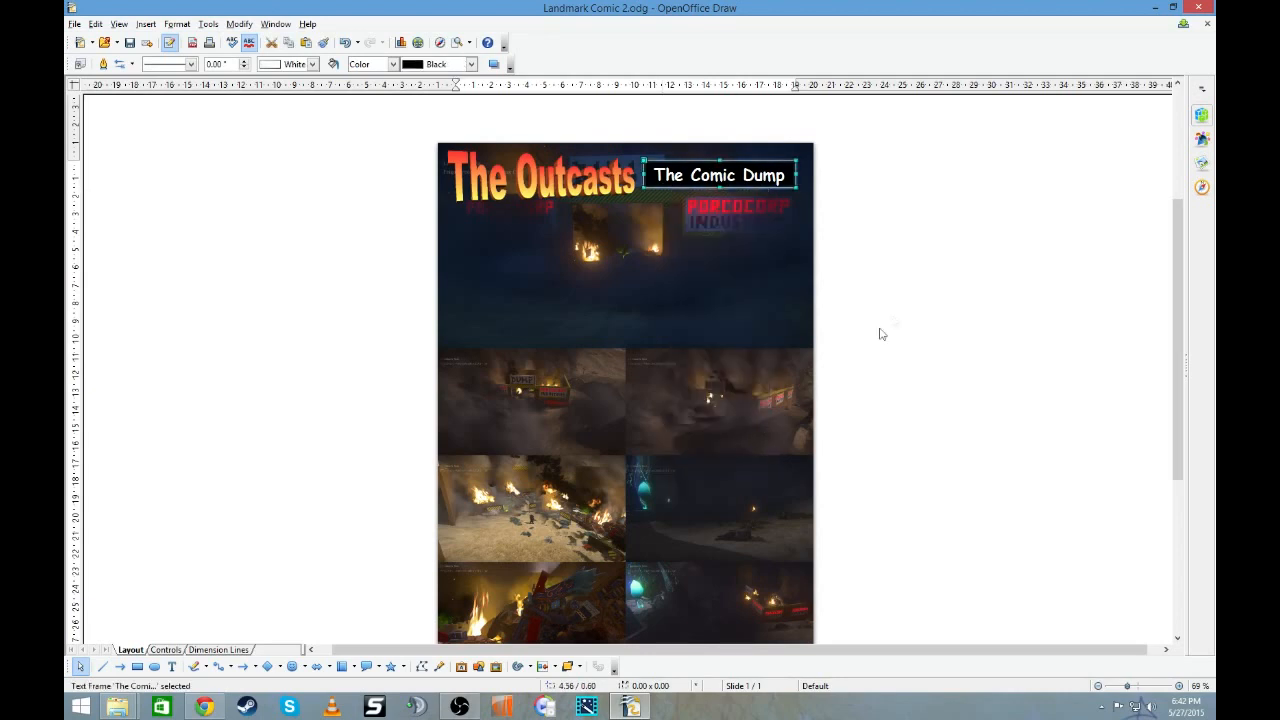
{"action": "right_click", "coordinate": [893, 311]}
{"action": "left_click", "coordinate": [929, 416]}
{"action": "left_click_drag", "start_coordinate": [757, 189], "coordinate": [795, 317]}
- Set the text size in the copied "The Comic Dump" box to 16
{"action": "left_click", "coordinate": [696, 317]}
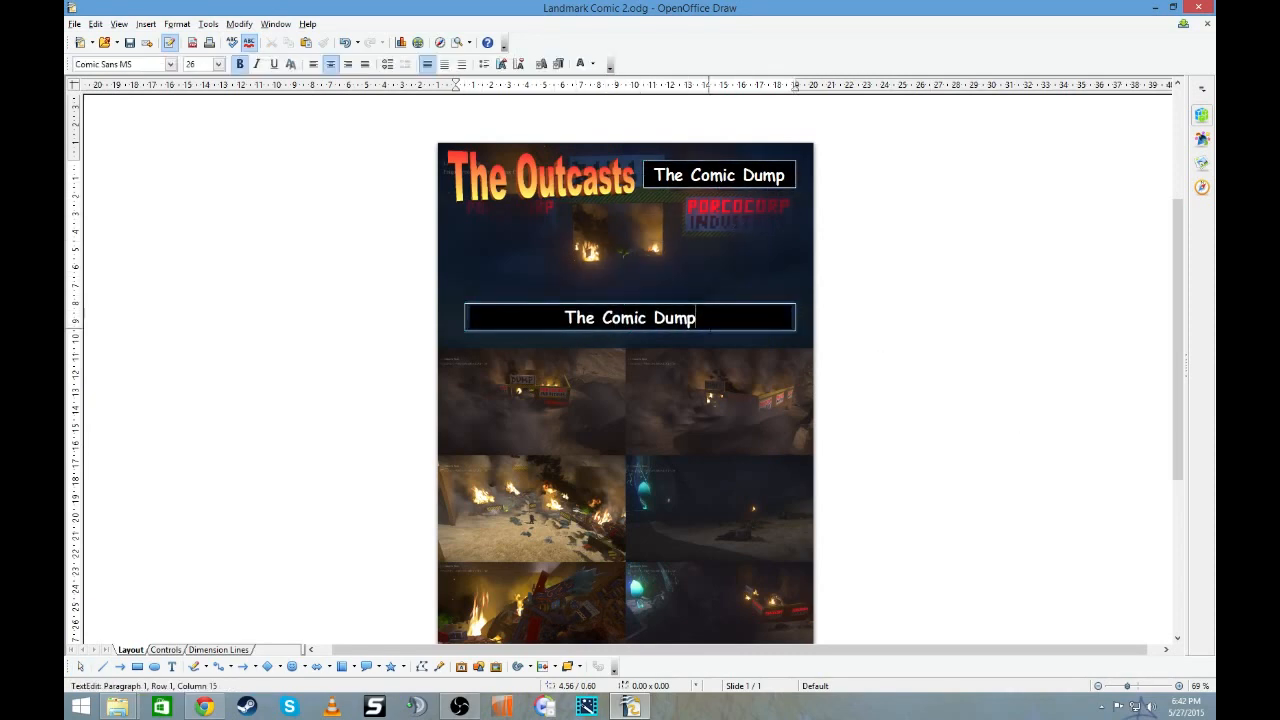
{"action": "key", "text": "shift+Home"}
{"action": "left_click", "coordinate": [218, 64]}
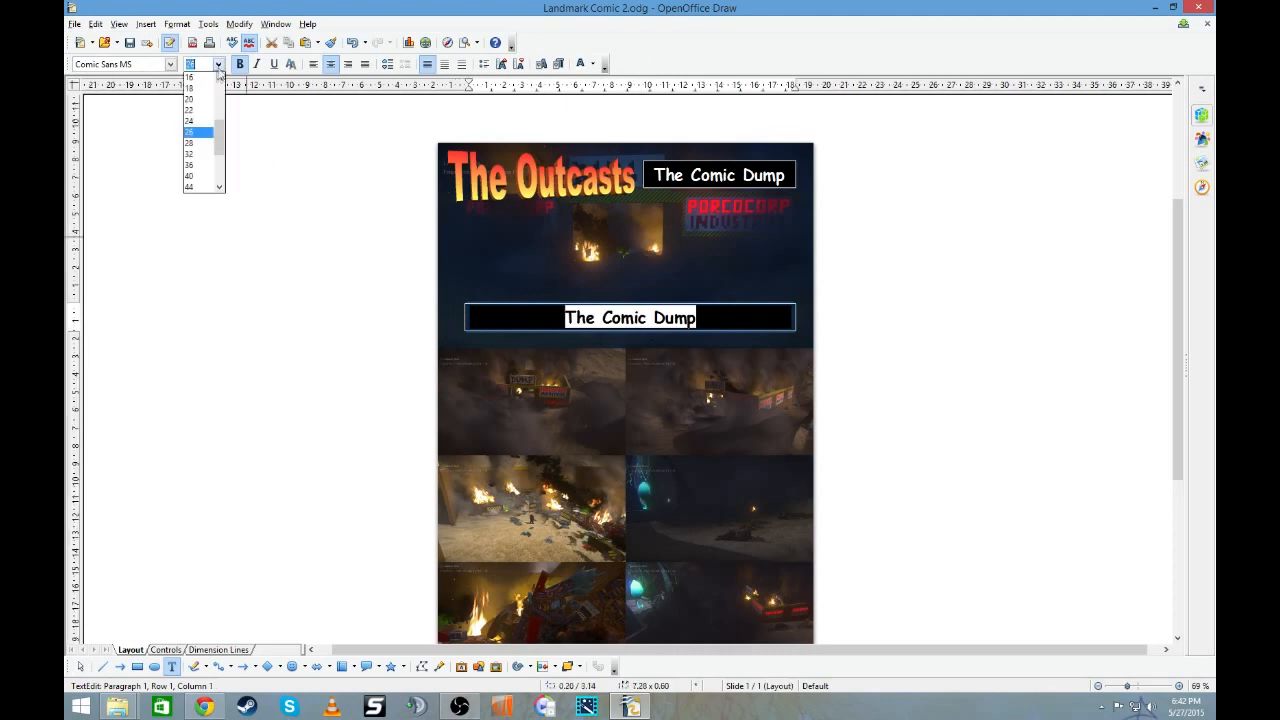
{"action": "left_click", "coordinate": [192, 77]}
- Extend the copied box's text to read "The Comic Dump is a tutorial for people to learn how to do their Landmark Comics."
{"action": "left_click", "coordinate": [757, 309]}
{"action": "type", "text": "is "}
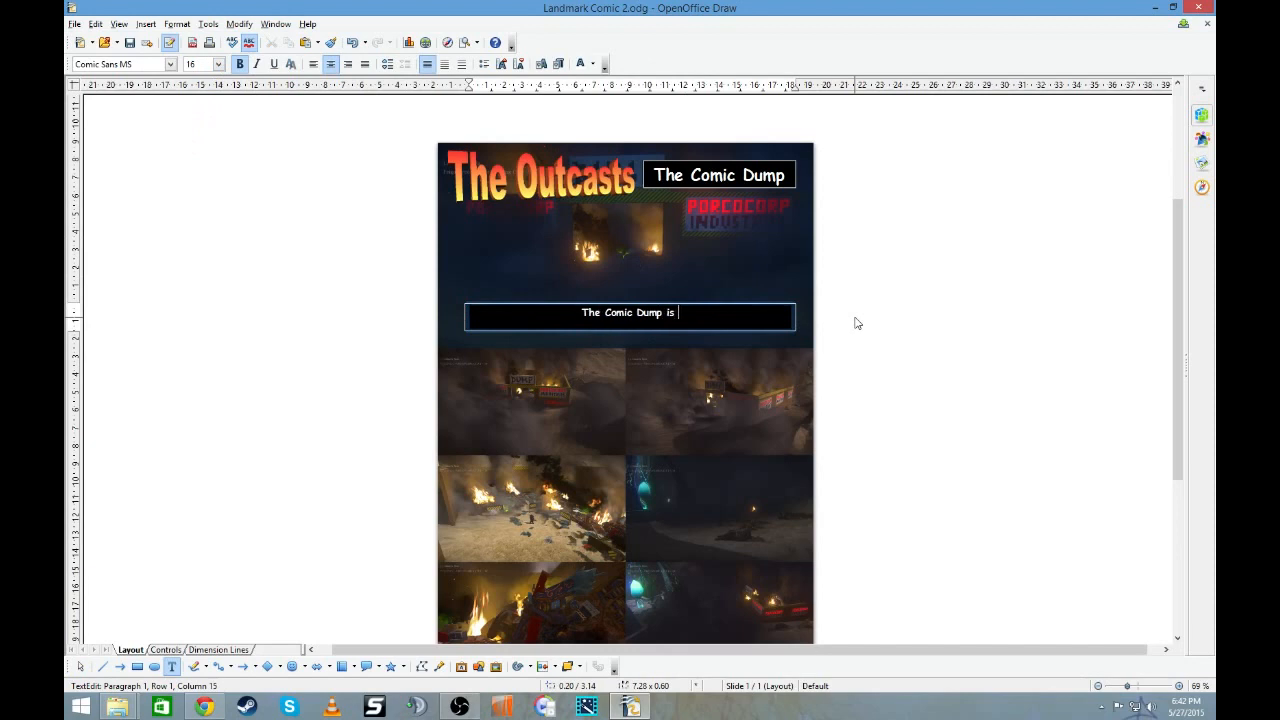
{"action": "type", "text": "a tutorial for people t"}
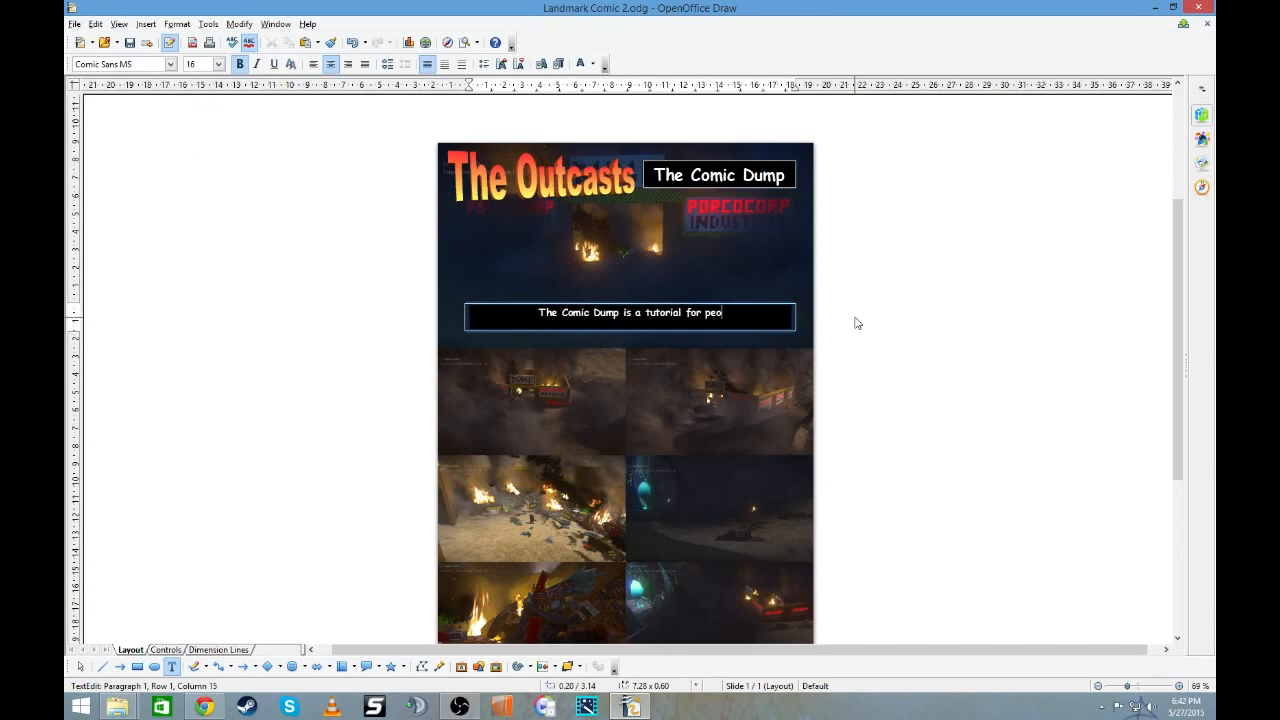
{"action": "type", "text": "arn"}
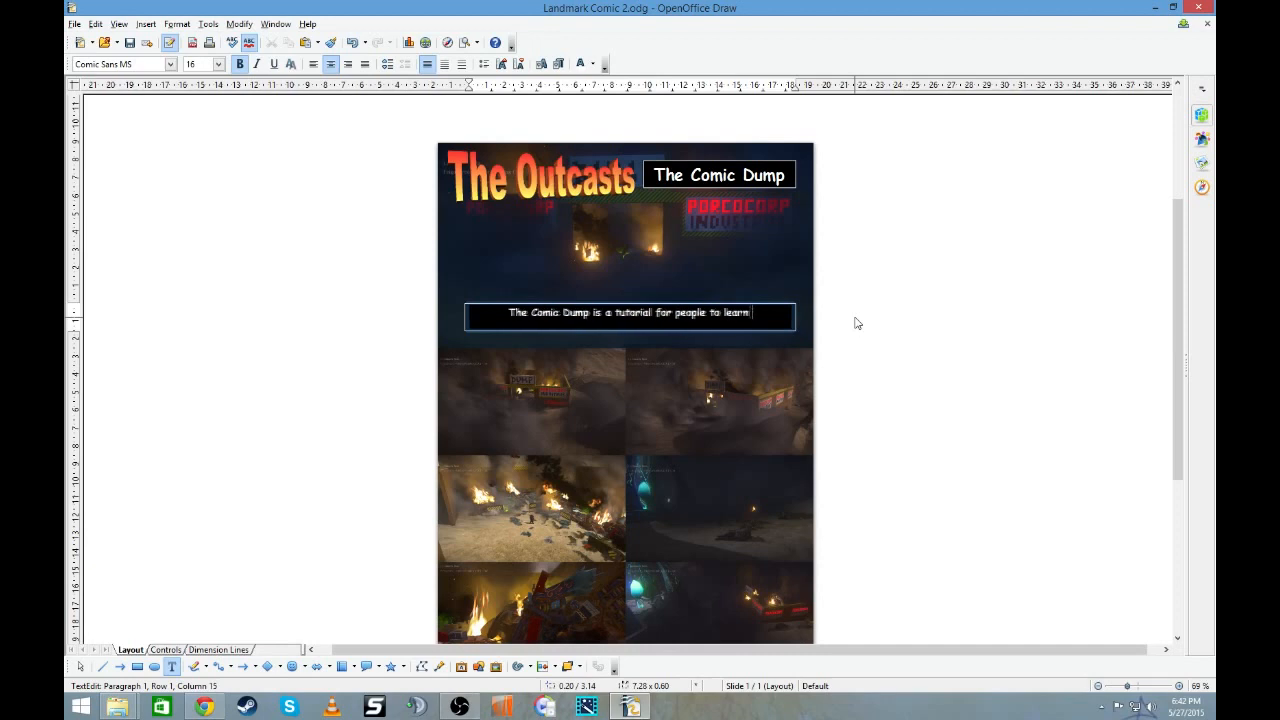
{"action": "type", "text": " how to do the"}
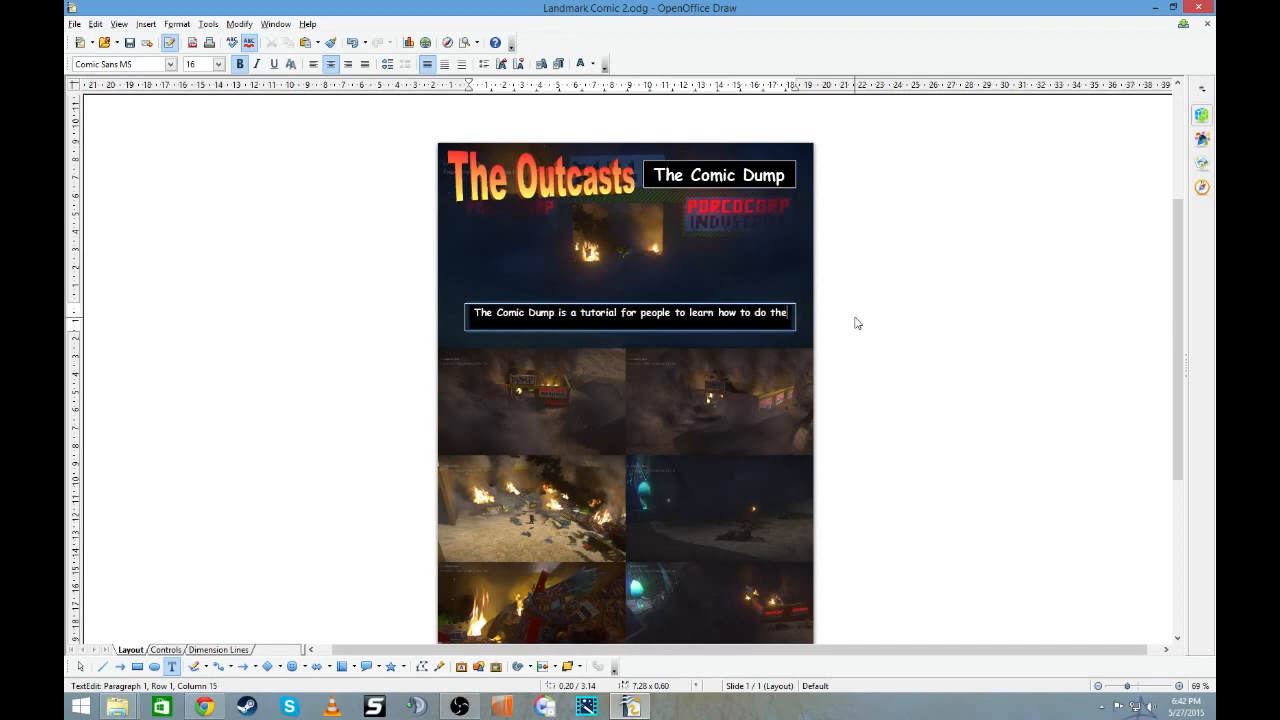
{"action": "type", "text": "ir"}
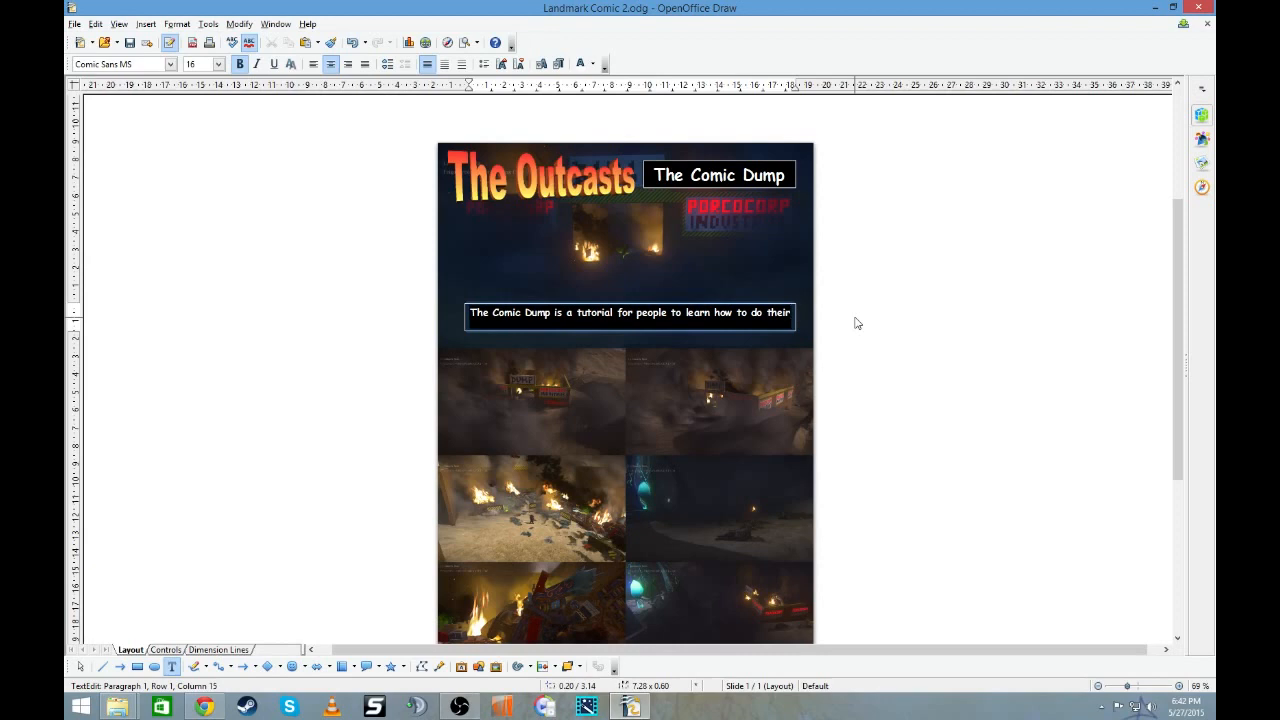
{"action": "type", "text": " Landmark Comics."}
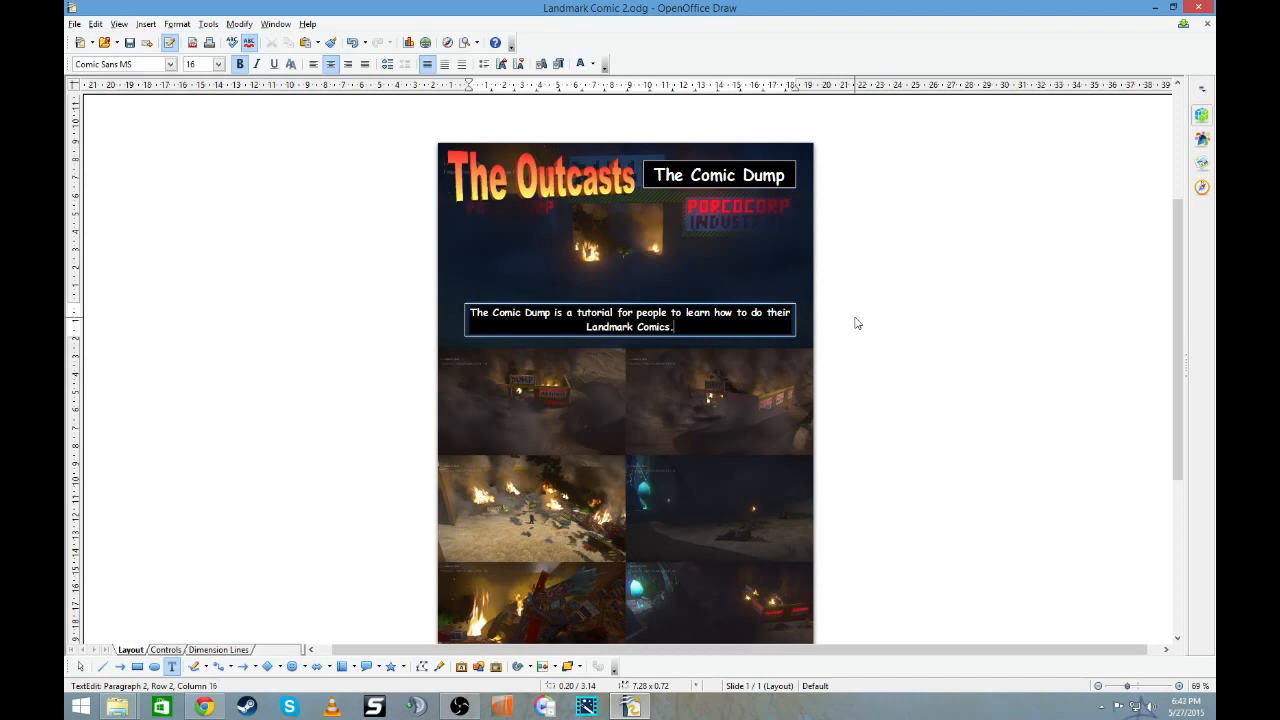
{"action": "left_click", "coordinate": [856, 323]}
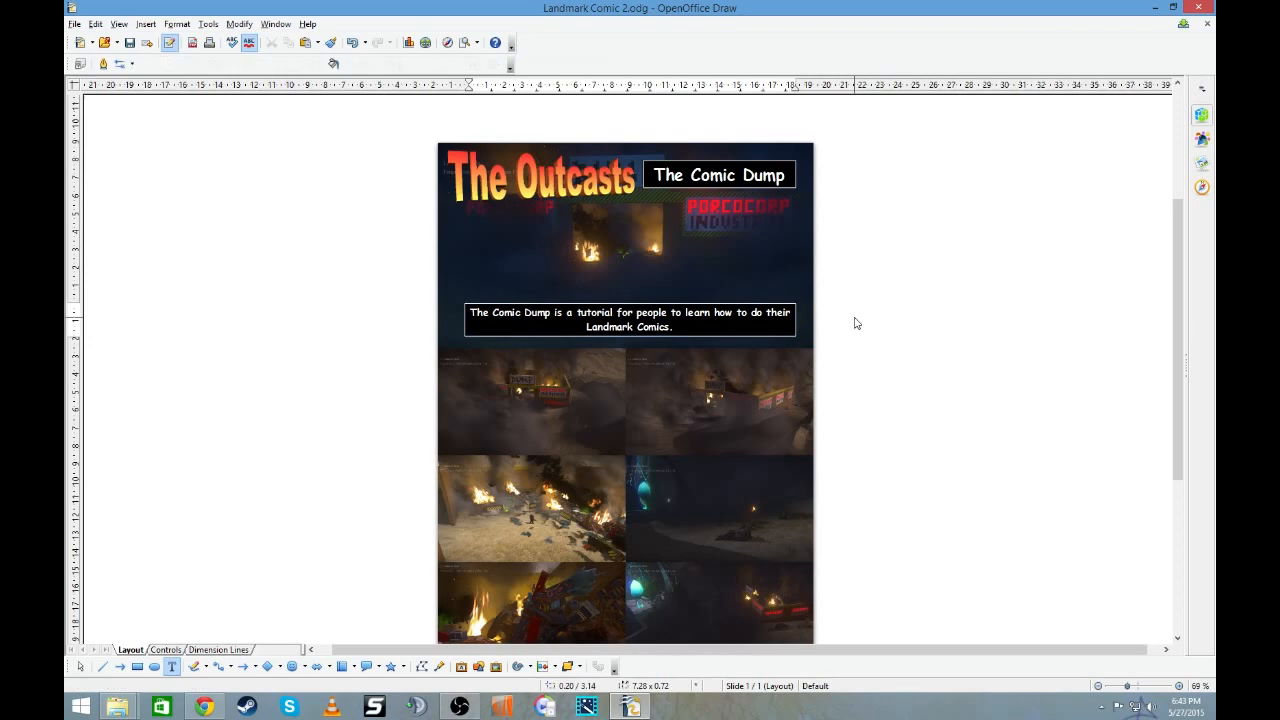
- Insert the lowercase word "wonderful" before "Landmark Comics" in the tutorial caption
{"action": "left_click", "coordinate": [588, 330]}
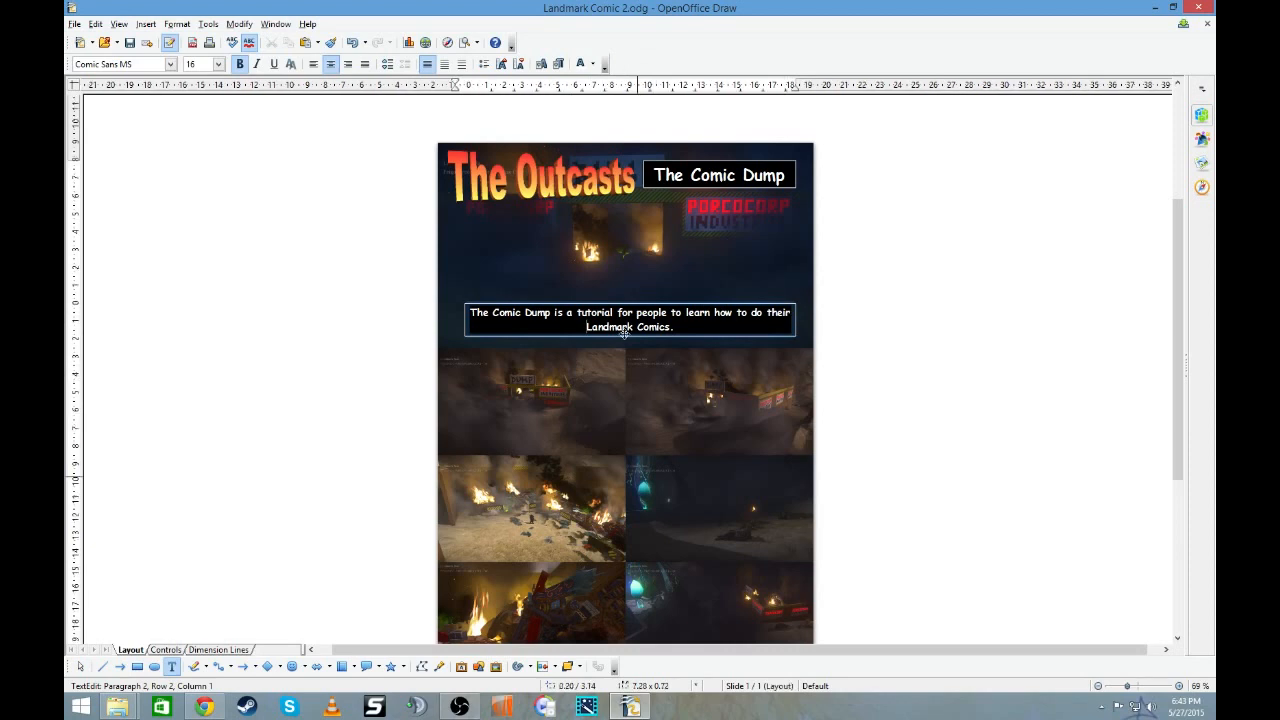
{"action": "type", "text": "wonderf"}
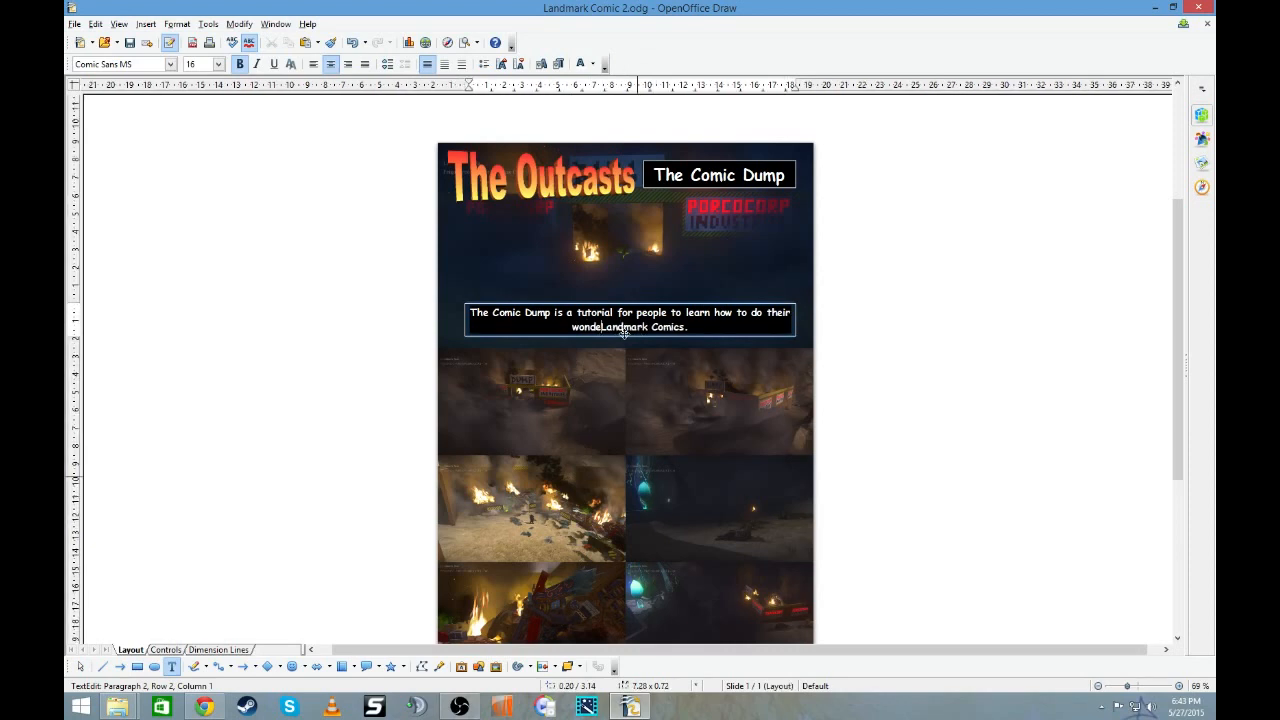
{"action": "type", "text": "ul"}
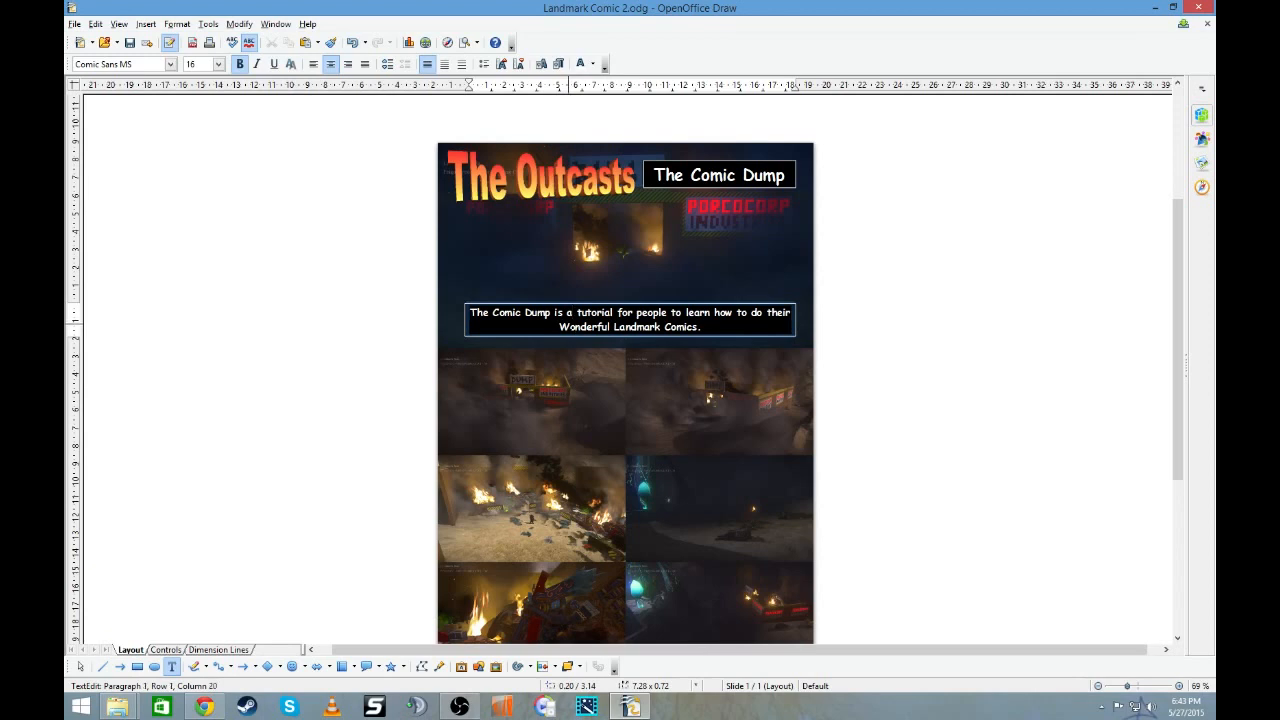
{"action": "key", "text": "ctrl+z"}
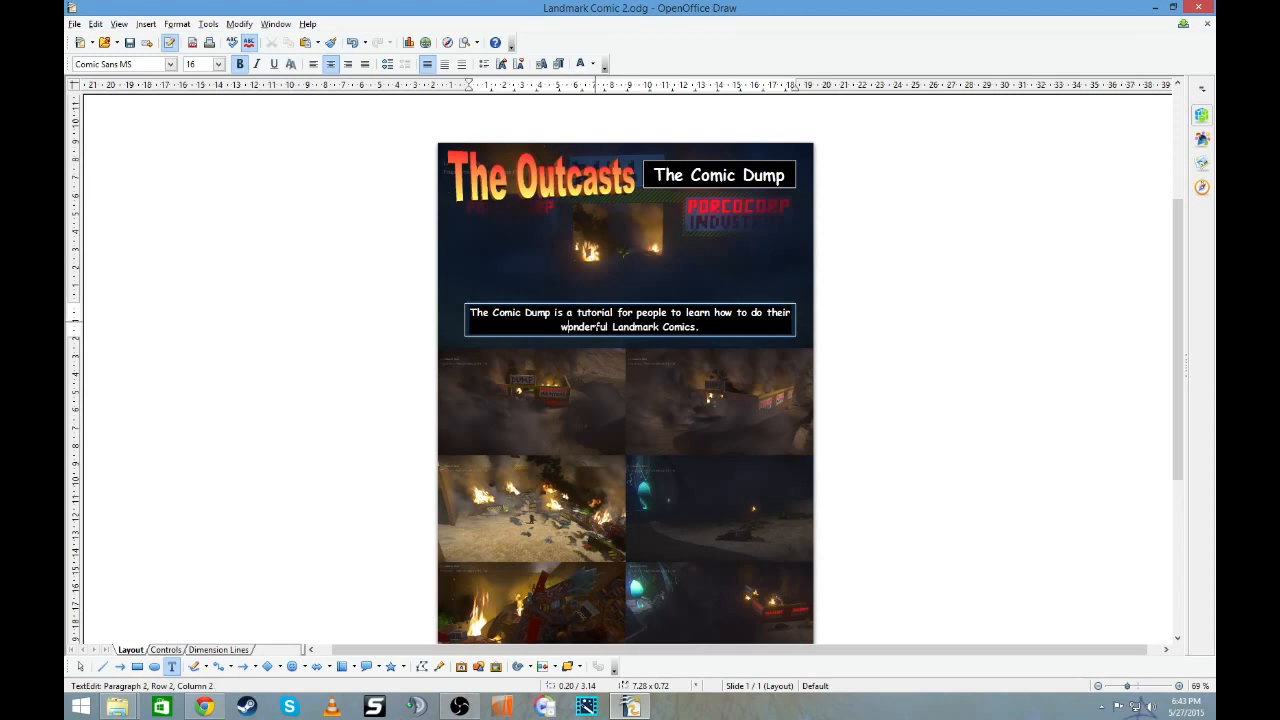
{"action": "left_click", "coordinate": [881, 289]}
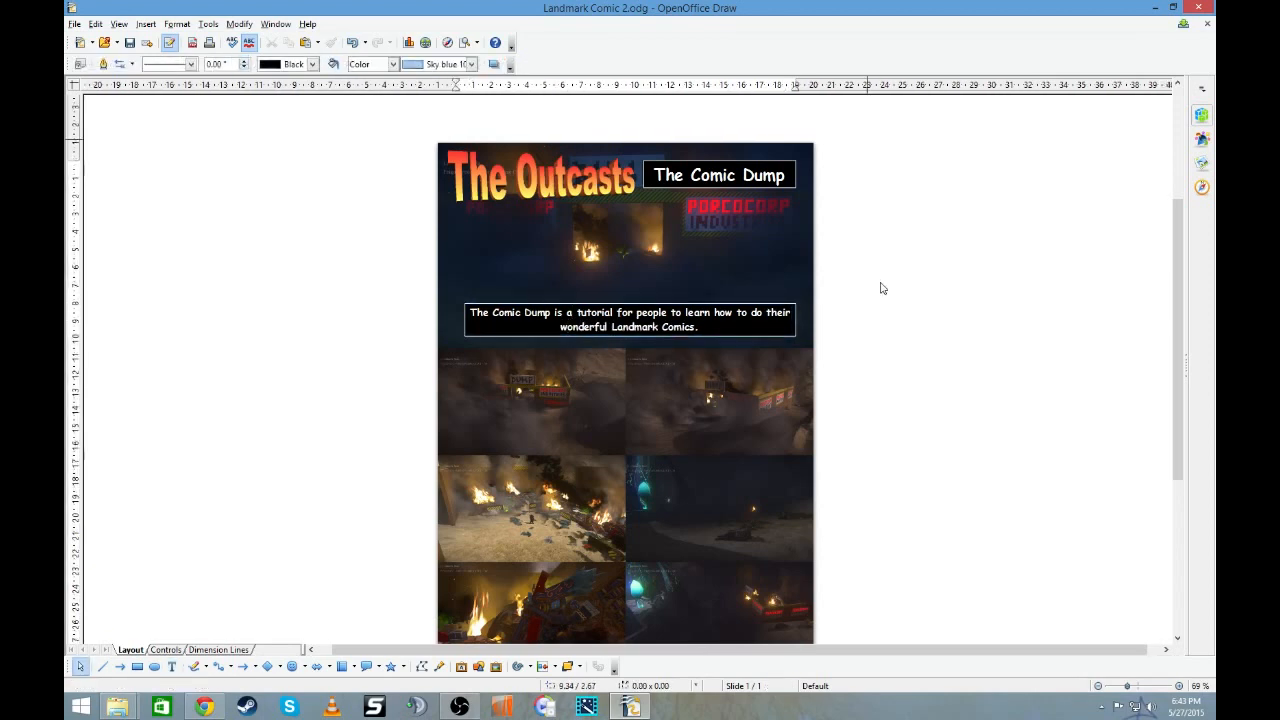
{"action": "scroll", "coordinate": [881, 289], "scroll_direction": "down", "scroll_amount": 3}
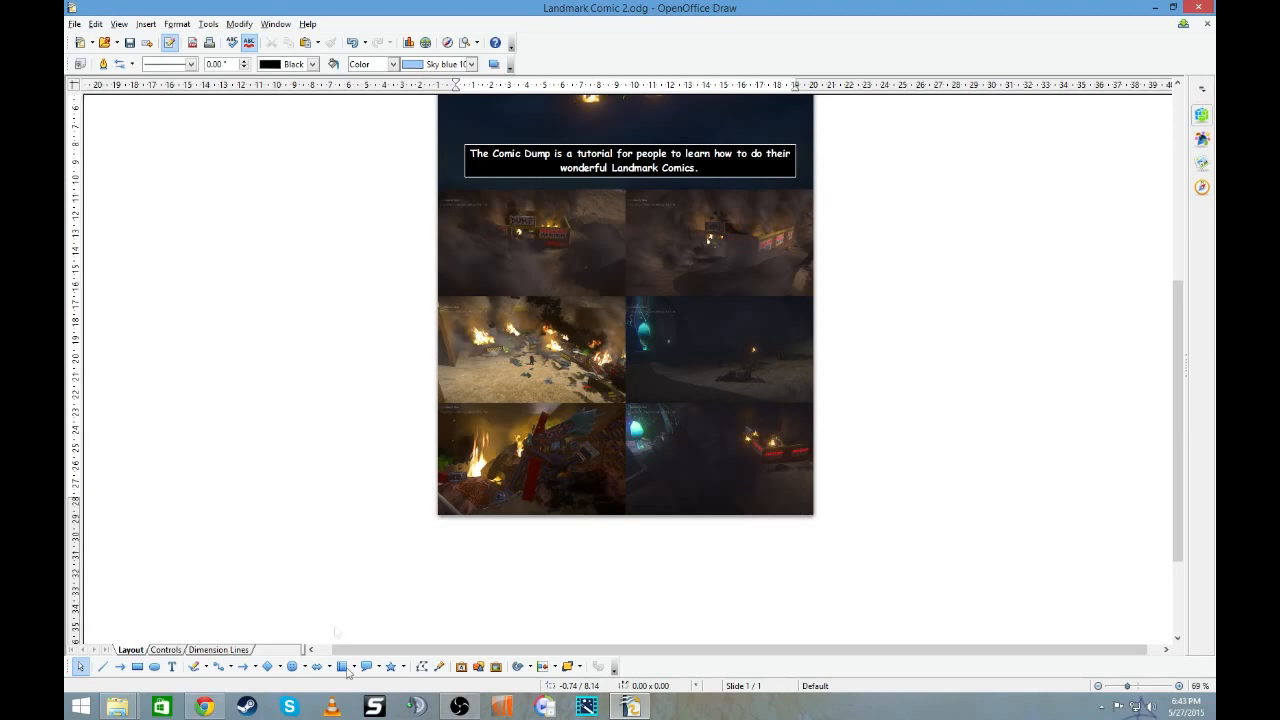
{"action": "left_click", "coordinate": [379, 672]}
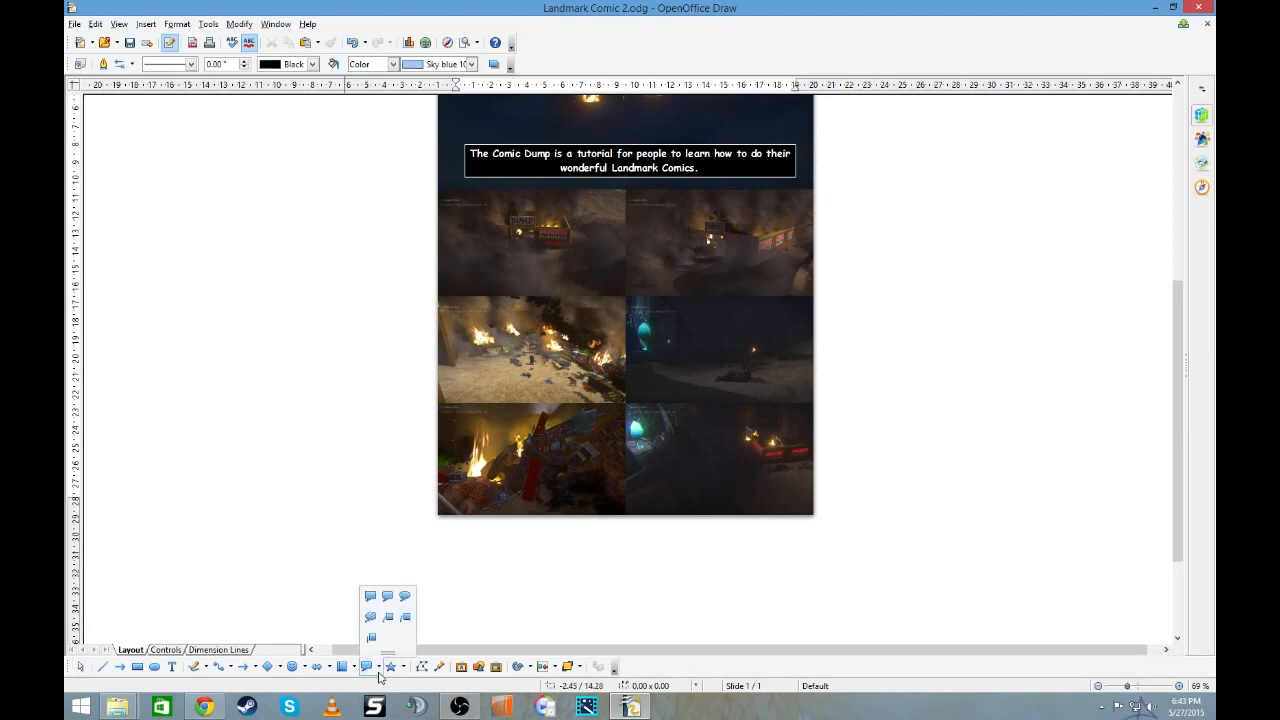
{"action": "left_click", "coordinate": [387, 622]}
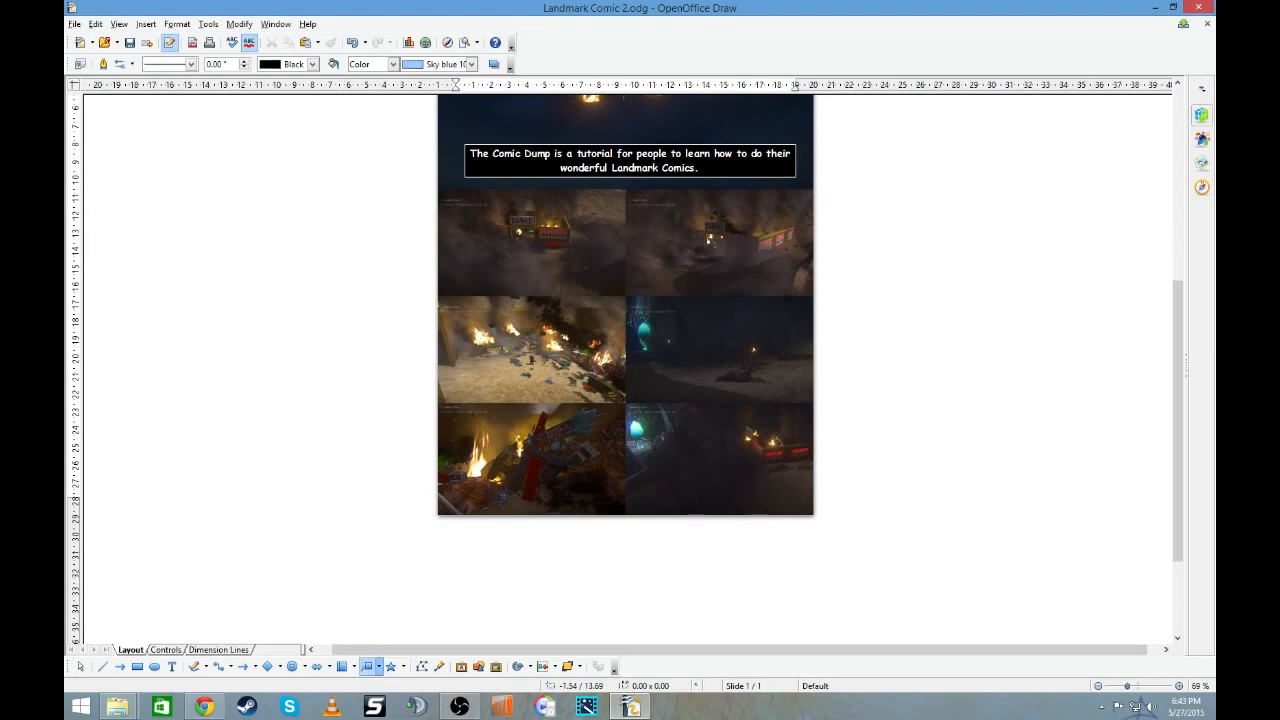
{"action": "left_click_drag", "start_coordinate": [480, 228], "coordinate": [265, 233]}
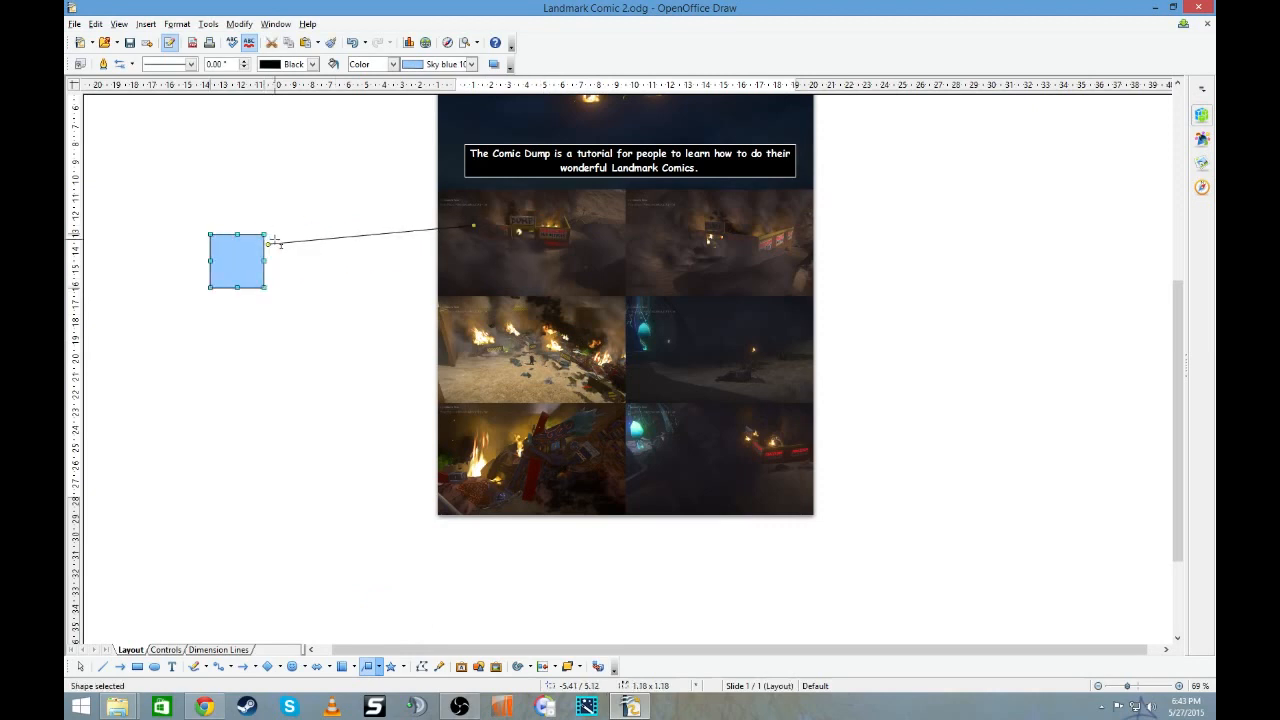
{"action": "key", "text": "Delete"}
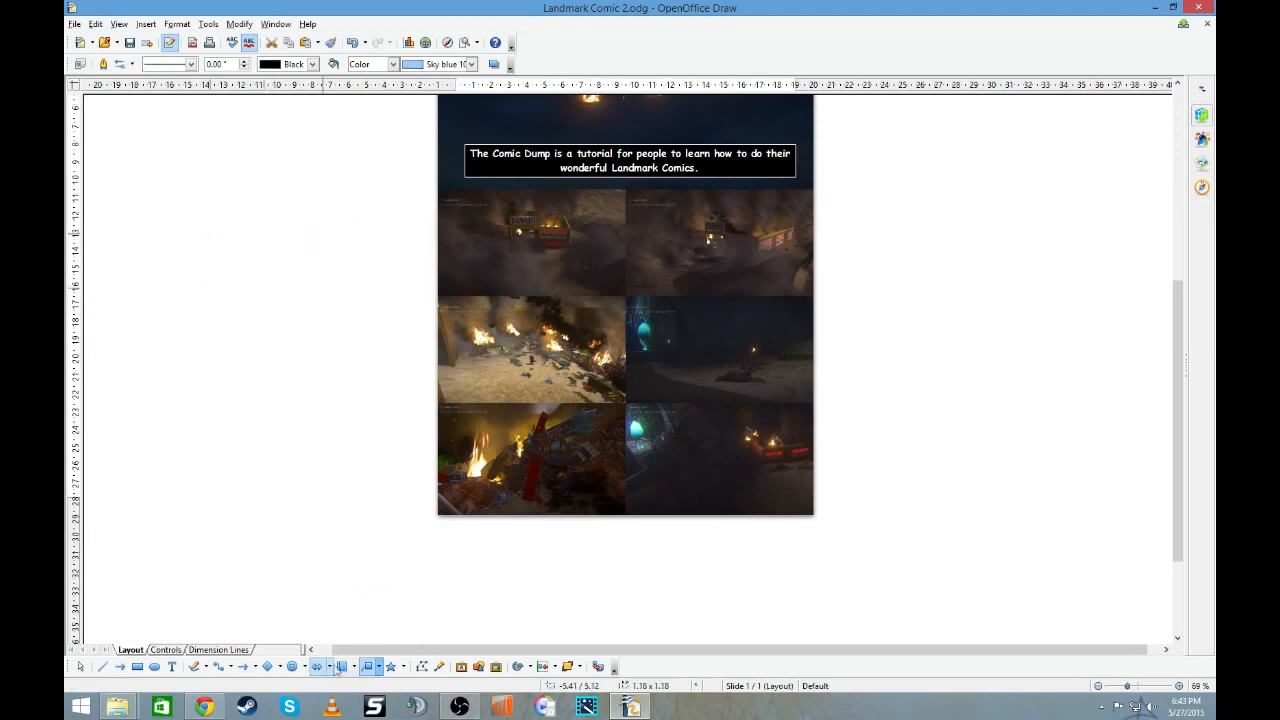
- Draw a rounded rectangular speech callout about 3.54 × 1.97, overlapping the page's left edge beside the upper left dump panel
{"action": "left_click", "coordinate": [380, 668]}
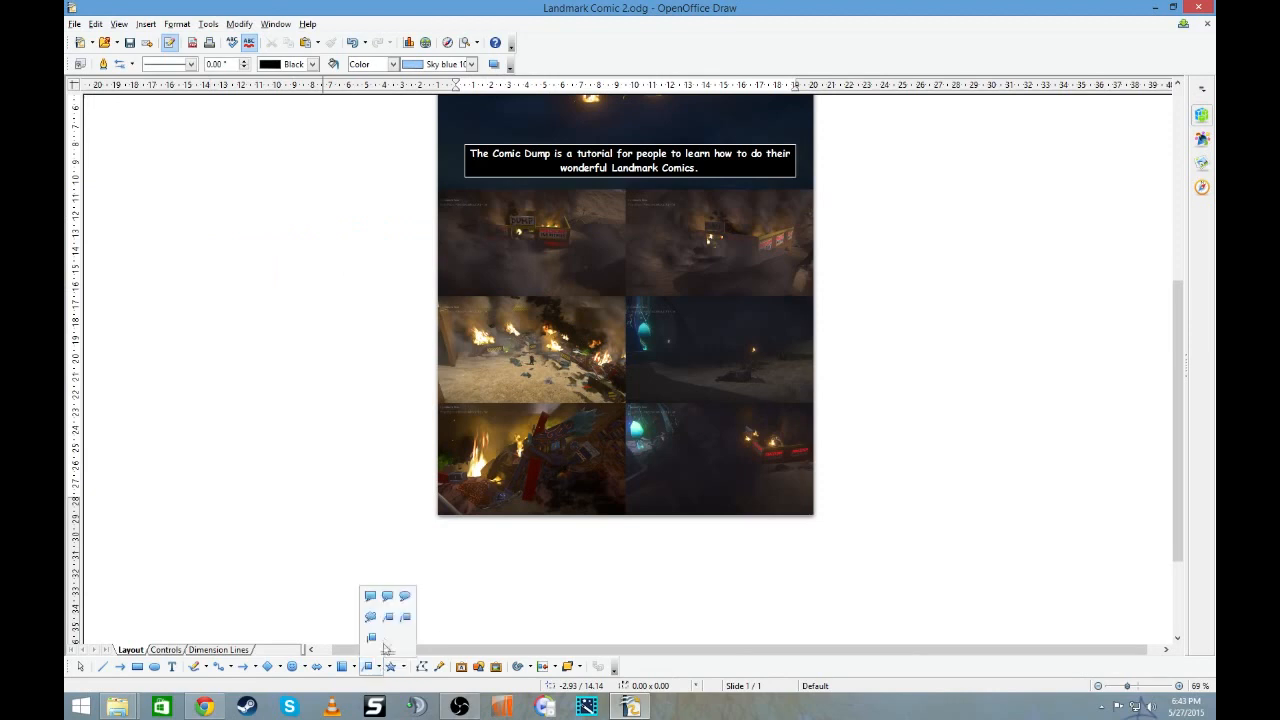
{"action": "left_click", "coordinate": [404, 597]}
{"action": "left_click_drag", "start_coordinate": [330, 224], "coordinate": [491, 312]}
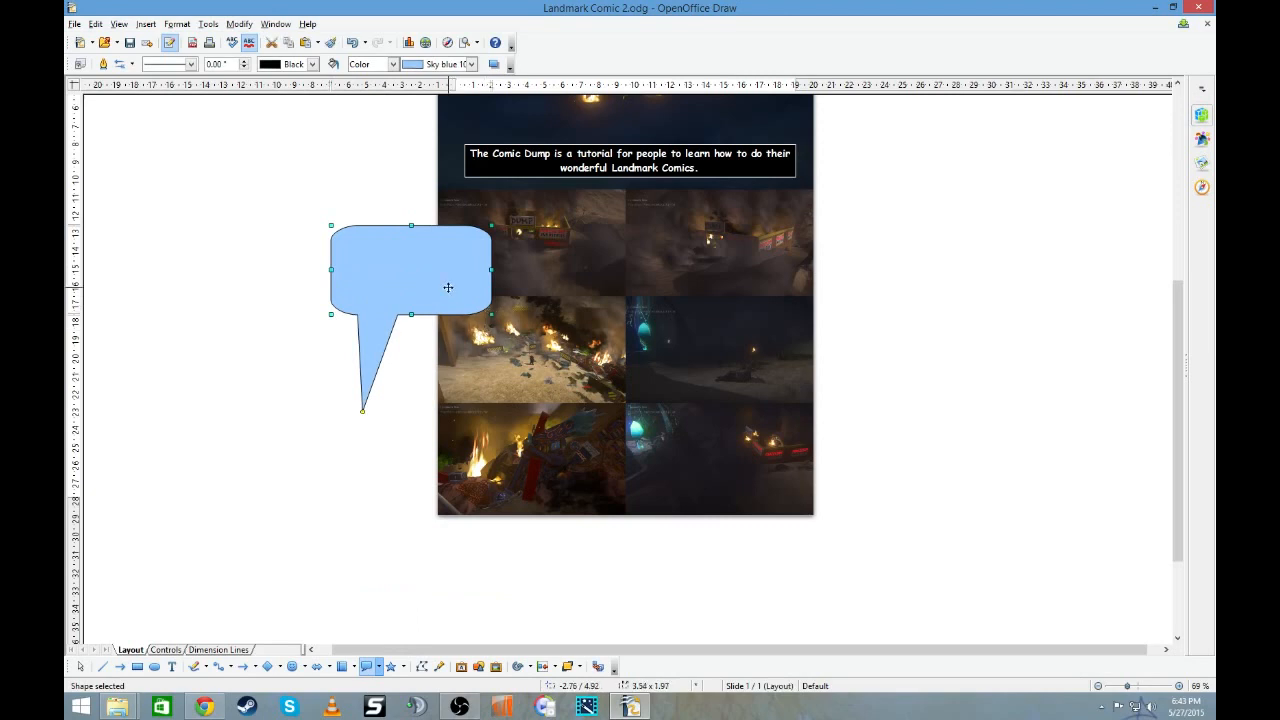
- Change the speech callout's area fill color to White
{"action": "right_click", "coordinate": [448, 287]}
{"action": "left_click", "coordinate": [511, 312]}
{"action": "left_click_drag", "start_coordinate": [577, 438], "coordinate": [578, 348]}
{"action": "left_click", "coordinate": [506, 341]}
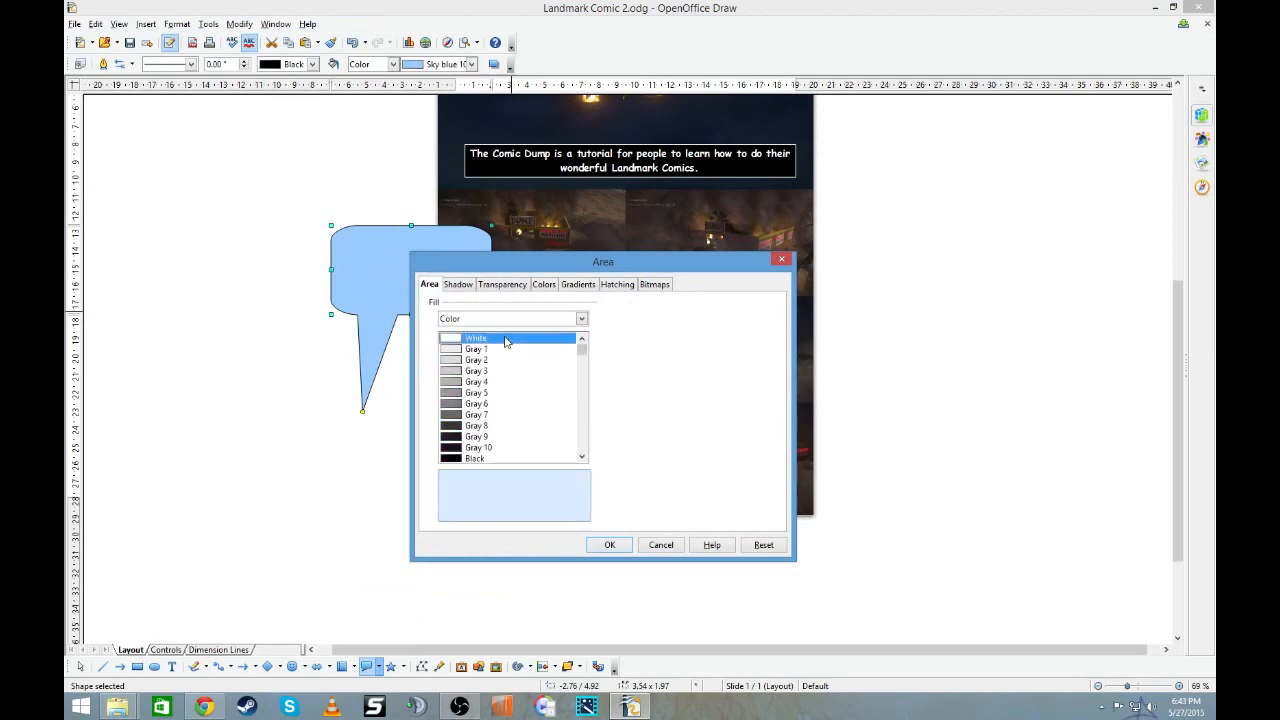
{"action": "left_click", "coordinate": [609, 545]}
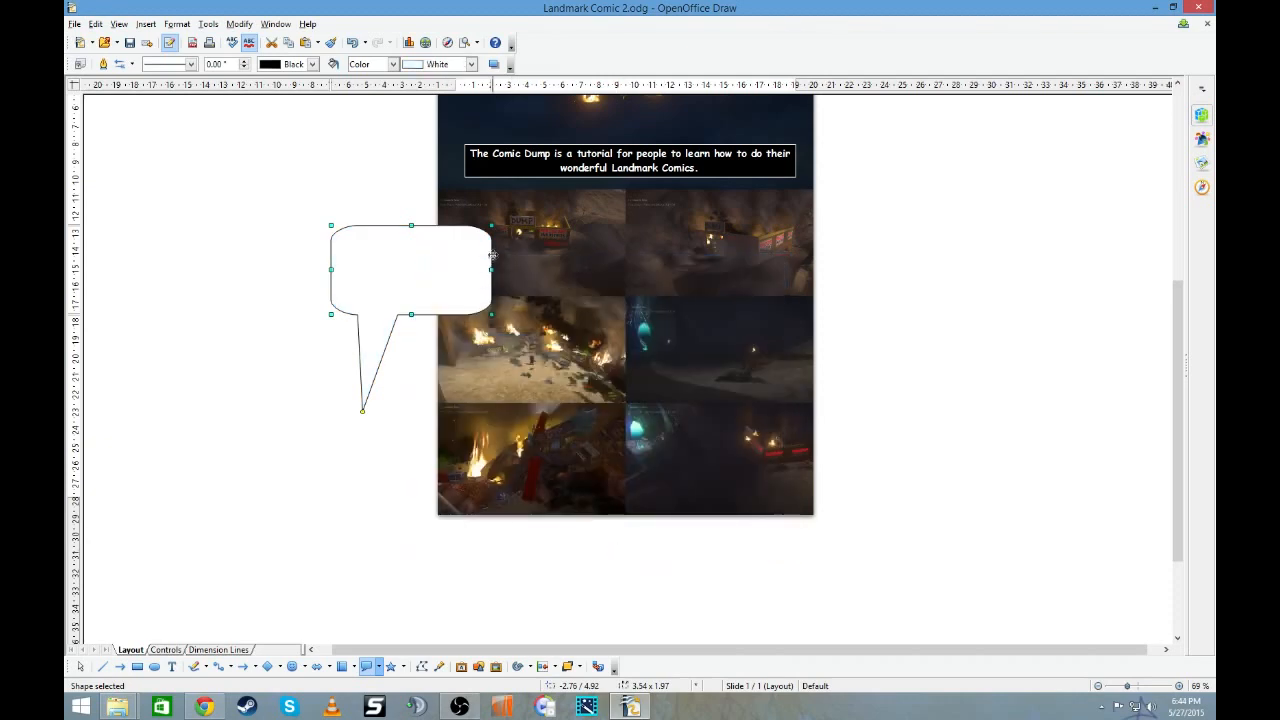
- Shrink the callout to about 1.97 × 1.18, place it in the first small panel, and shorten its tail toward the panel's lower left
{"action": "left_click_drag", "start_coordinate": [491, 226], "coordinate": [420, 261]}
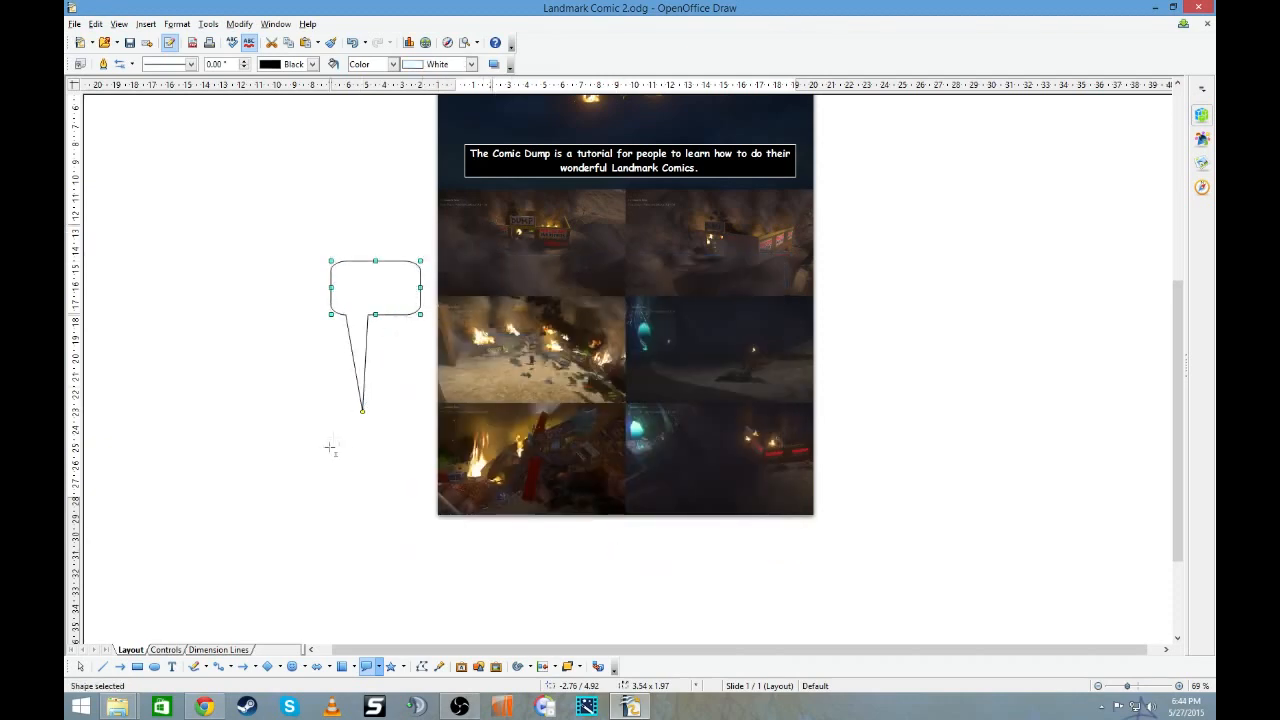
{"action": "left_click_drag", "start_coordinate": [363, 411], "coordinate": [314, 332]}
{"action": "left_click_drag", "start_coordinate": [400, 316], "coordinate": [518, 279]}
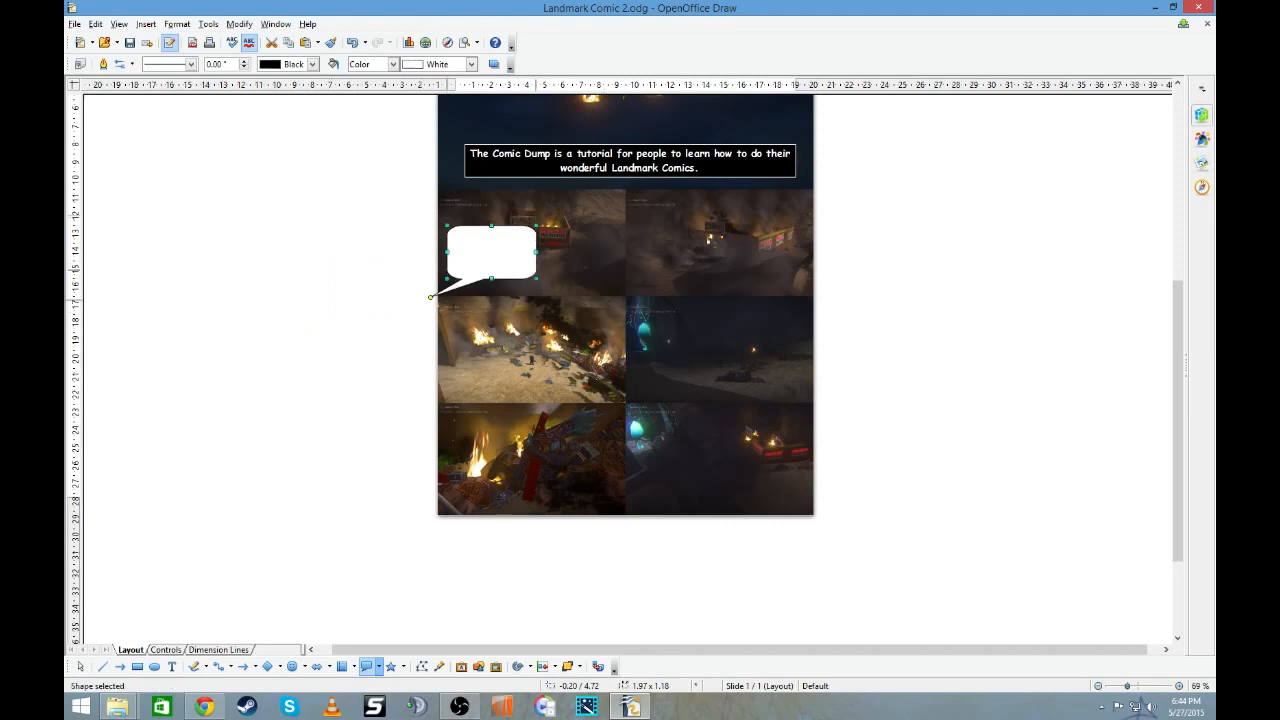
{"action": "left_click_drag", "start_coordinate": [430, 296], "coordinate": [448, 285]}
- Enter "Porcocorp is known for their poolluting ways" in the callout, split over three lines
{"action": "double_click", "coordinate": [478, 253]}
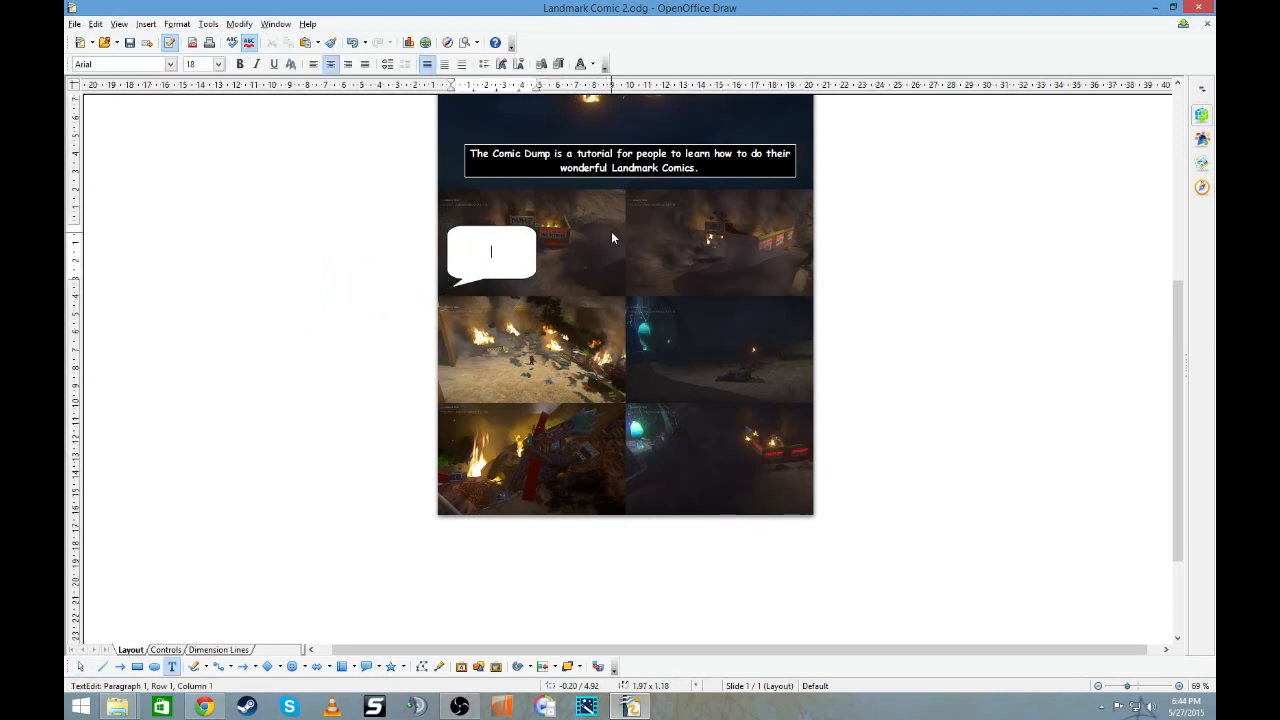
{"action": "type", "text": "Porcocorp is known"}
{"action": "key", "text": "Return"}
{"action": "type", "text": "for their"}
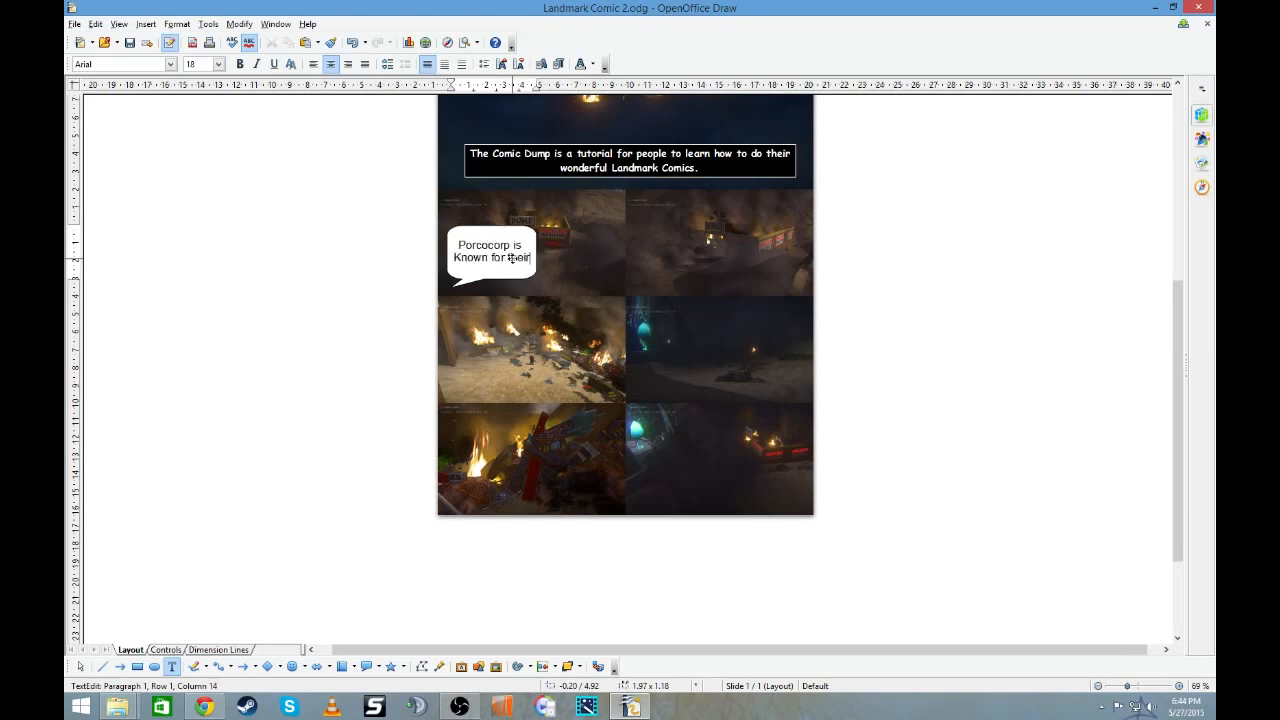
{"action": "key", "text": "Return"}
{"action": "type", "text": "poolluting wa"}
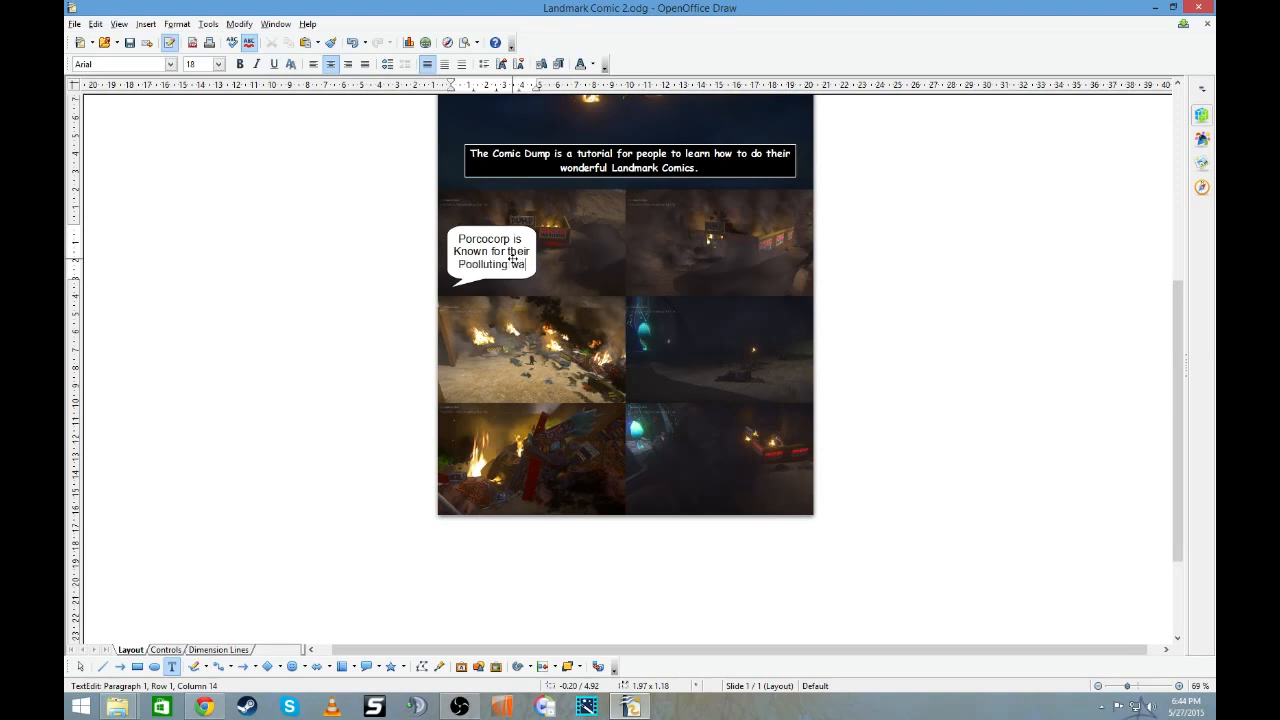
{"action": "type", "text": "ys"}
- Make the first letters of the callout's second and third lines lowercase, giving "known" and "poolluting"
{"action": "left_click", "coordinate": [455, 251]}
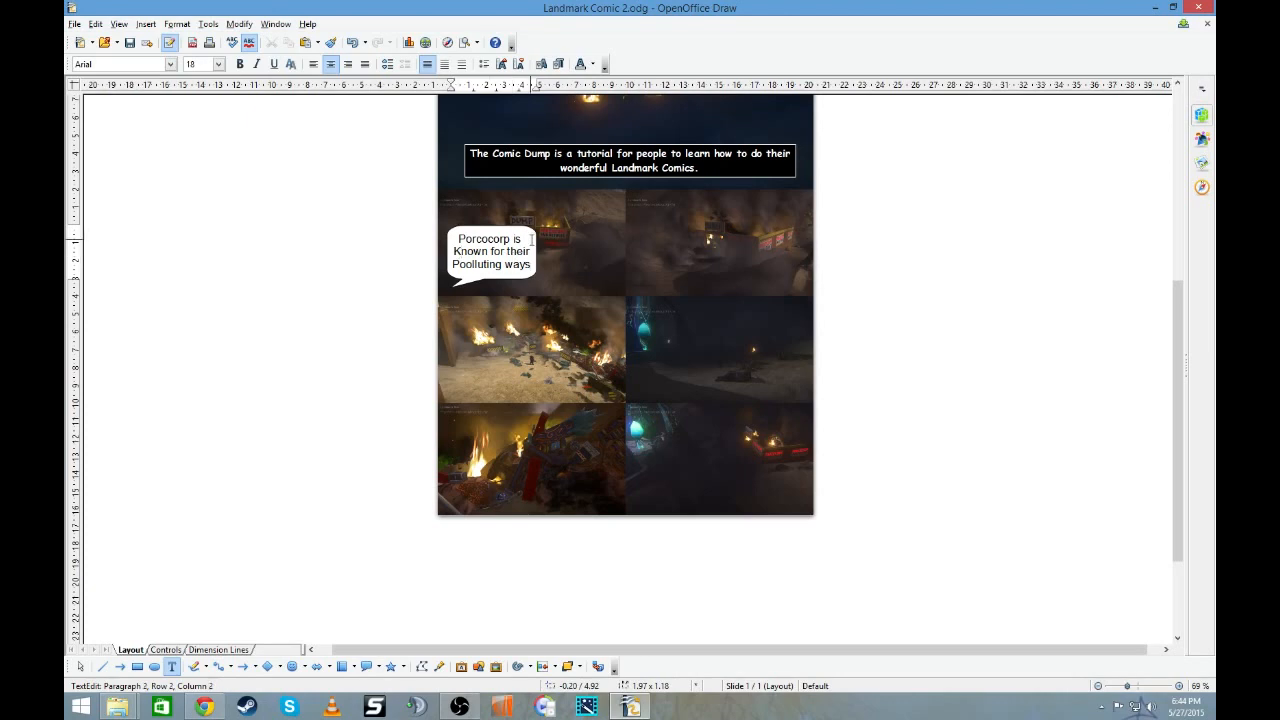
{"action": "key", "text": "BackSpace"}
{"action": "type", "text": "k"}
{"action": "key", "text": "BackSpace"}
{"action": "type", "text": "p"}
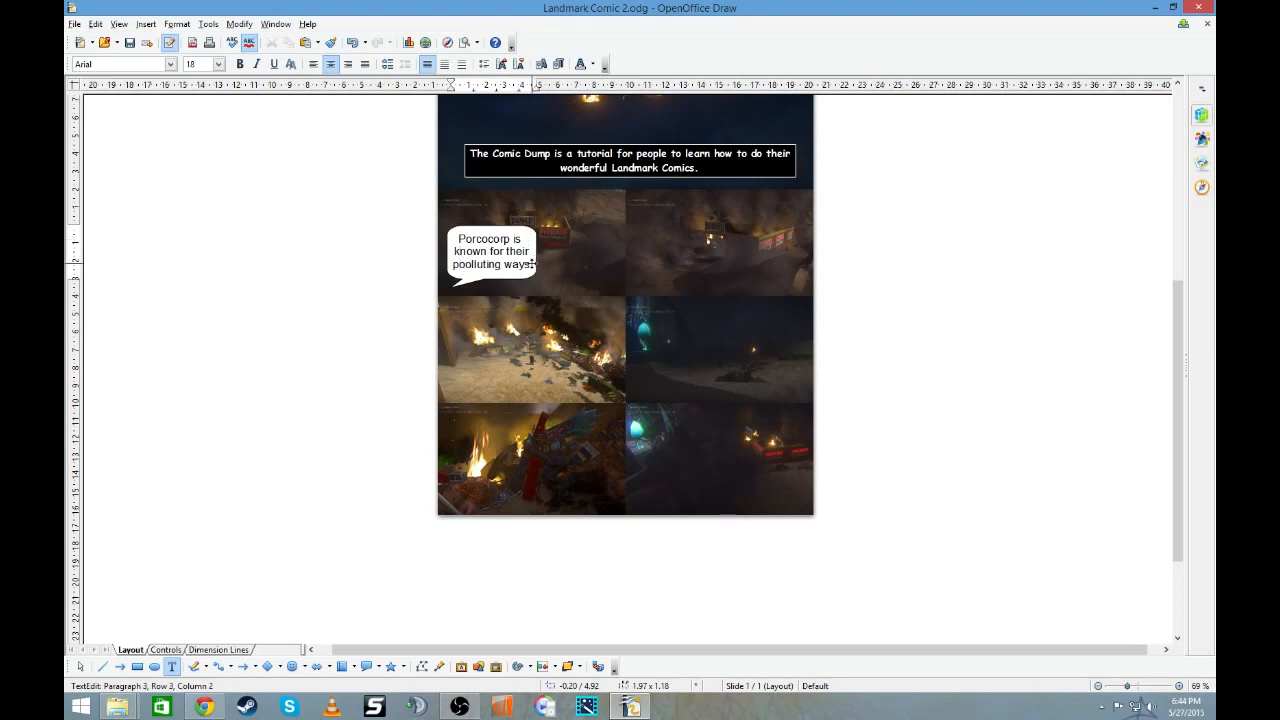
- Set the text of the "Porcocorp" callout to Comic Sans MS at size 16
{"action": "left_click_drag", "start_coordinate": [531, 264], "coordinate": [456, 238]}
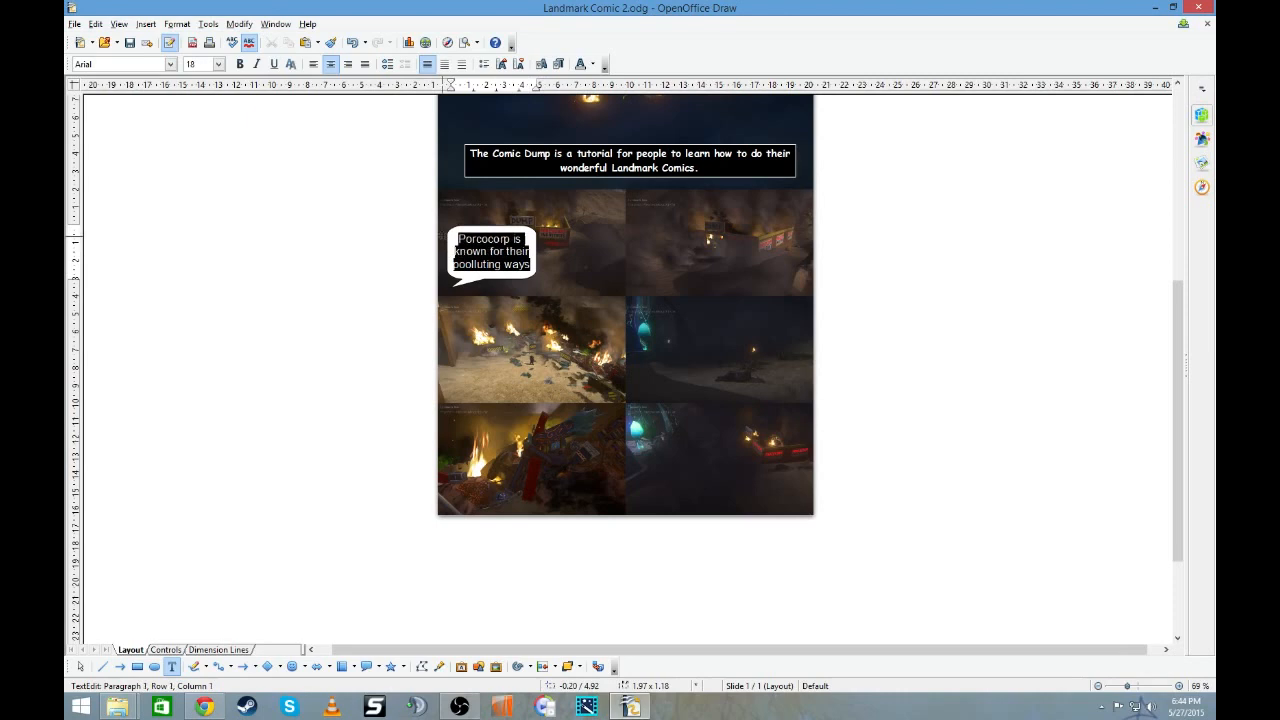
{"action": "left_click", "coordinate": [170, 64]}
{"action": "scroll", "coordinate": [140, 200], "scroll_direction": "down", "scroll_amount": 3}
{"action": "left_click", "coordinate": [142, 128]}
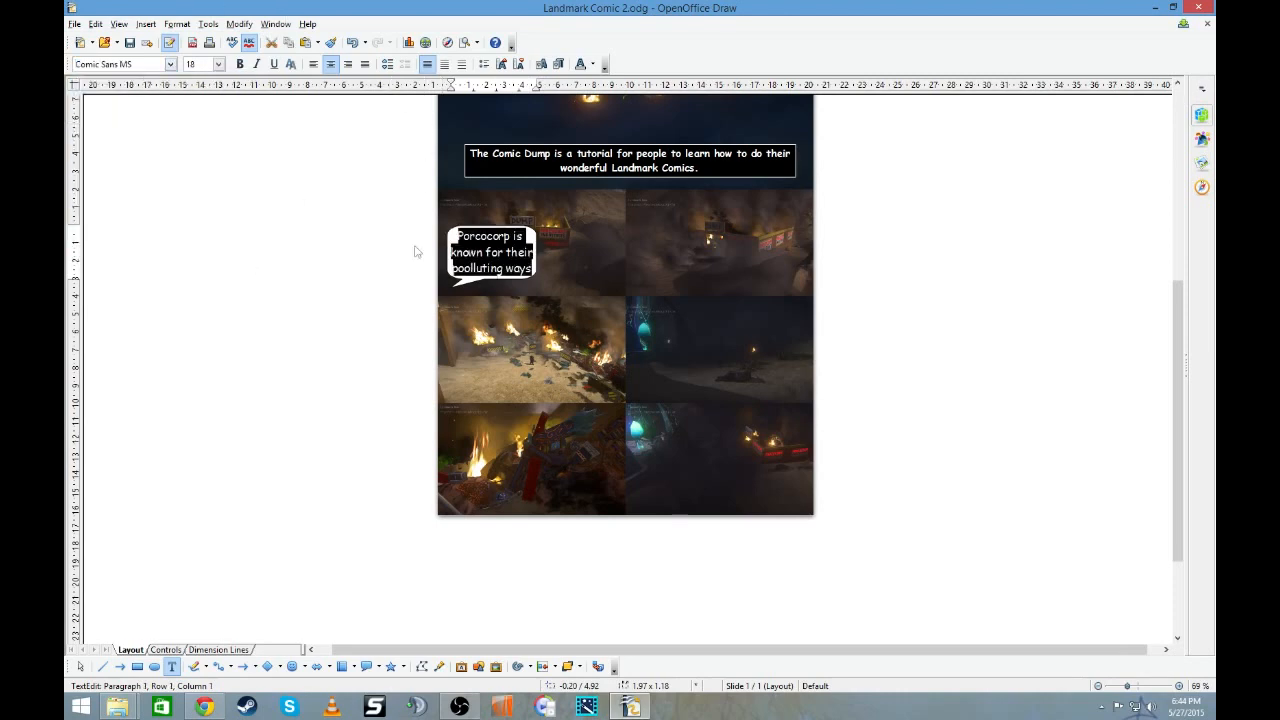
{"action": "left_click", "coordinate": [218, 64]}
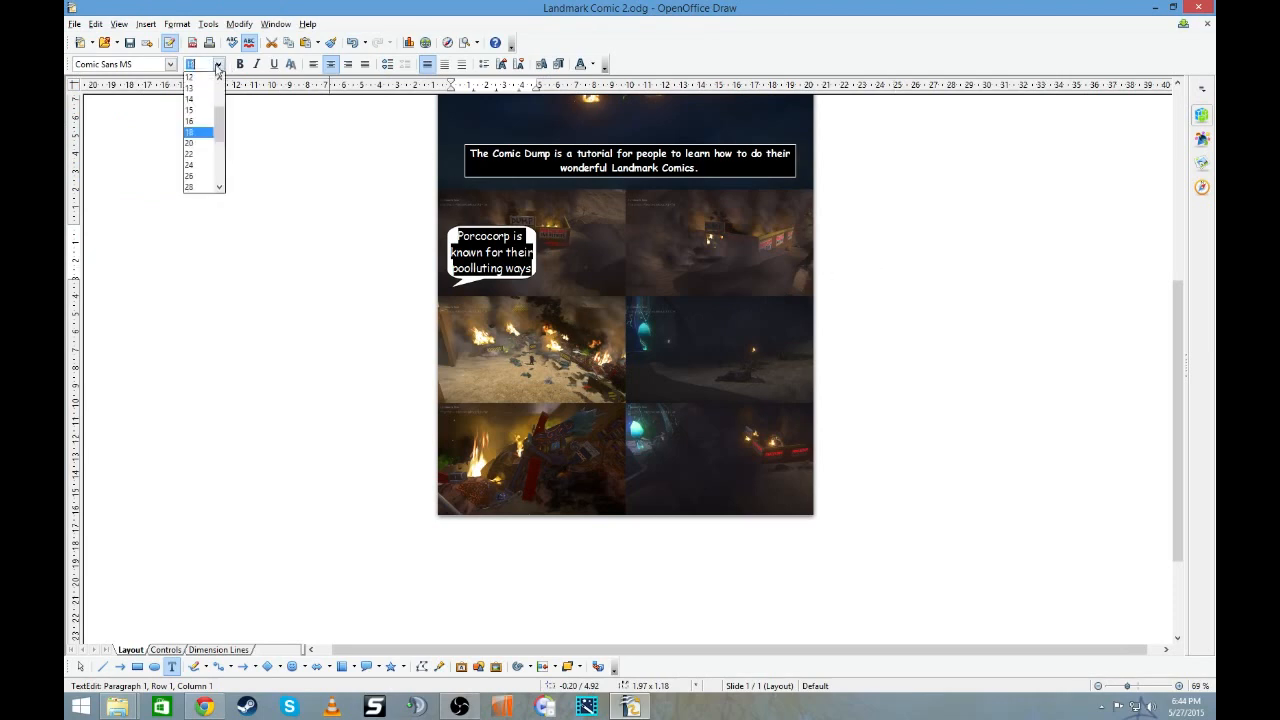
{"action": "left_click", "coordinate": [191, 120]}
{"action": "left_click", "coordinate": [946, 327]}
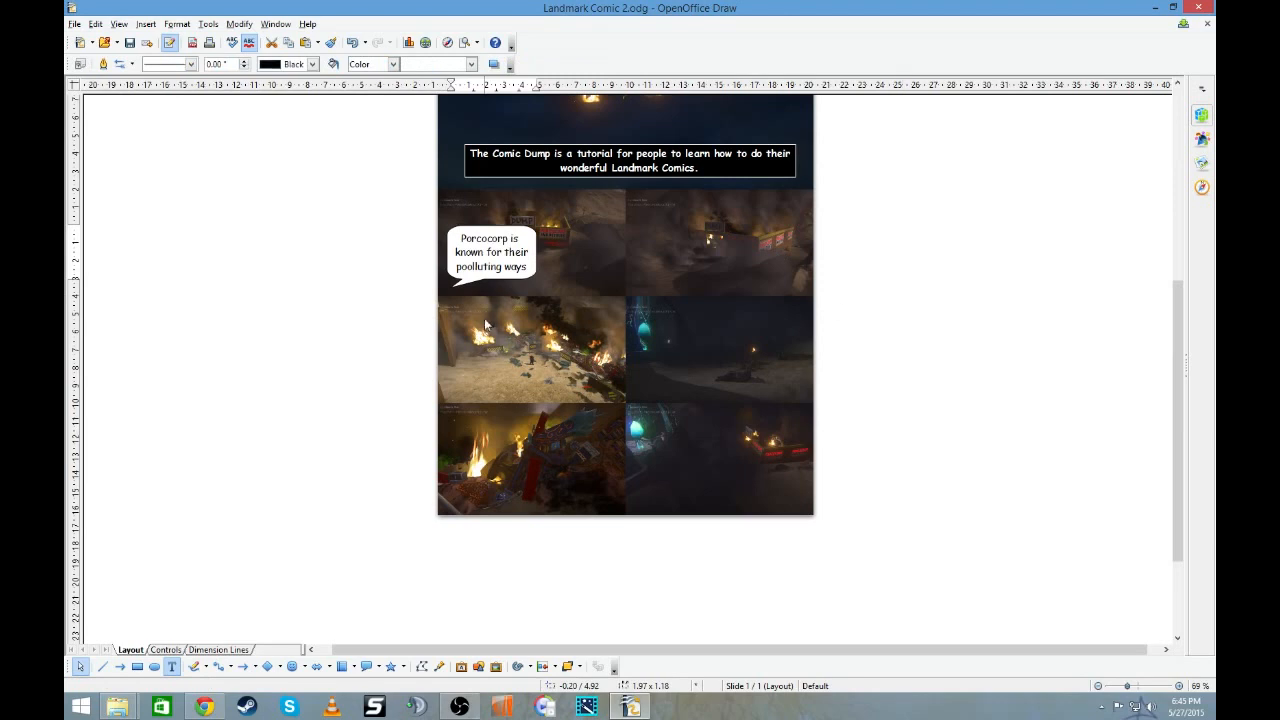
- Narrow the "Porcocorp" callout slightly so it fits closely around its three lines of text
{"action": "left_click", "coordinate": [515, 281]}
{"action": "left_click_drag", "start_coordinate": [528, 272], "coordinate": [520, 268]}
{"action": "left_click", "coordinate": [897, 214]}
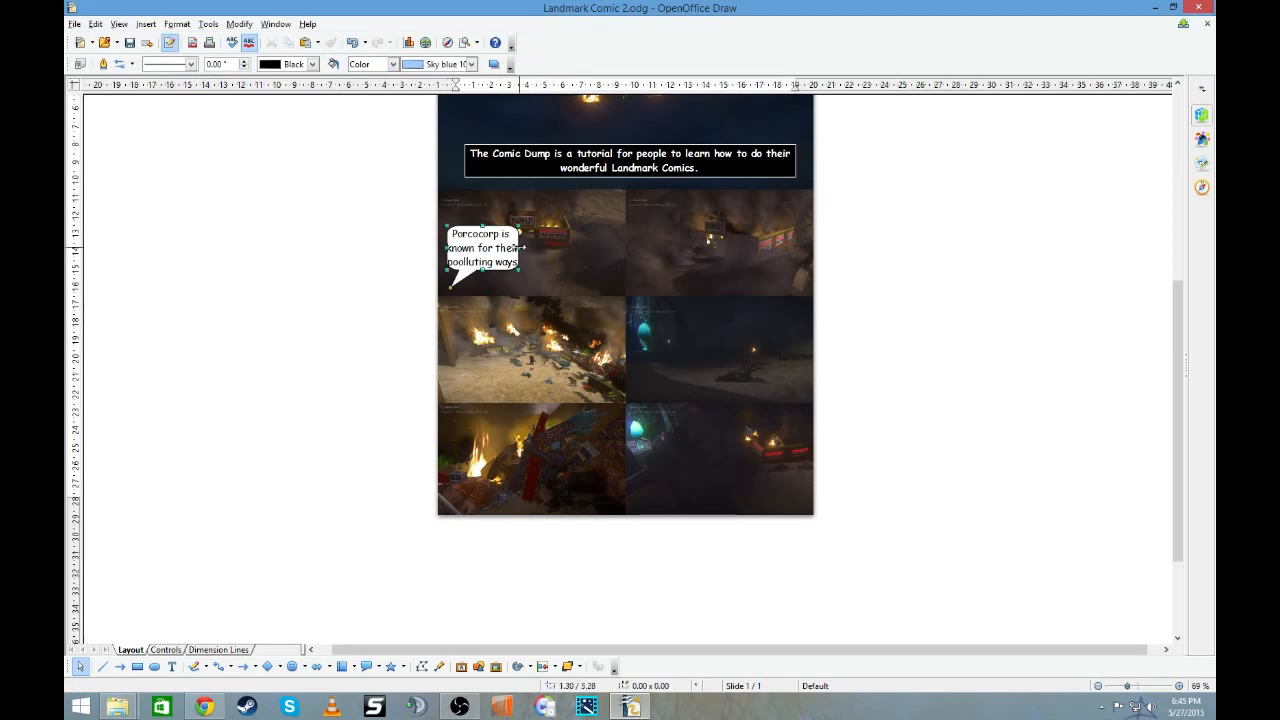
{"action": "left_click_drag", "start_coordinate": [520, 247], "coordinate": [531, 281]}
{"action": "left_click", "coordinate": [921, 272]}
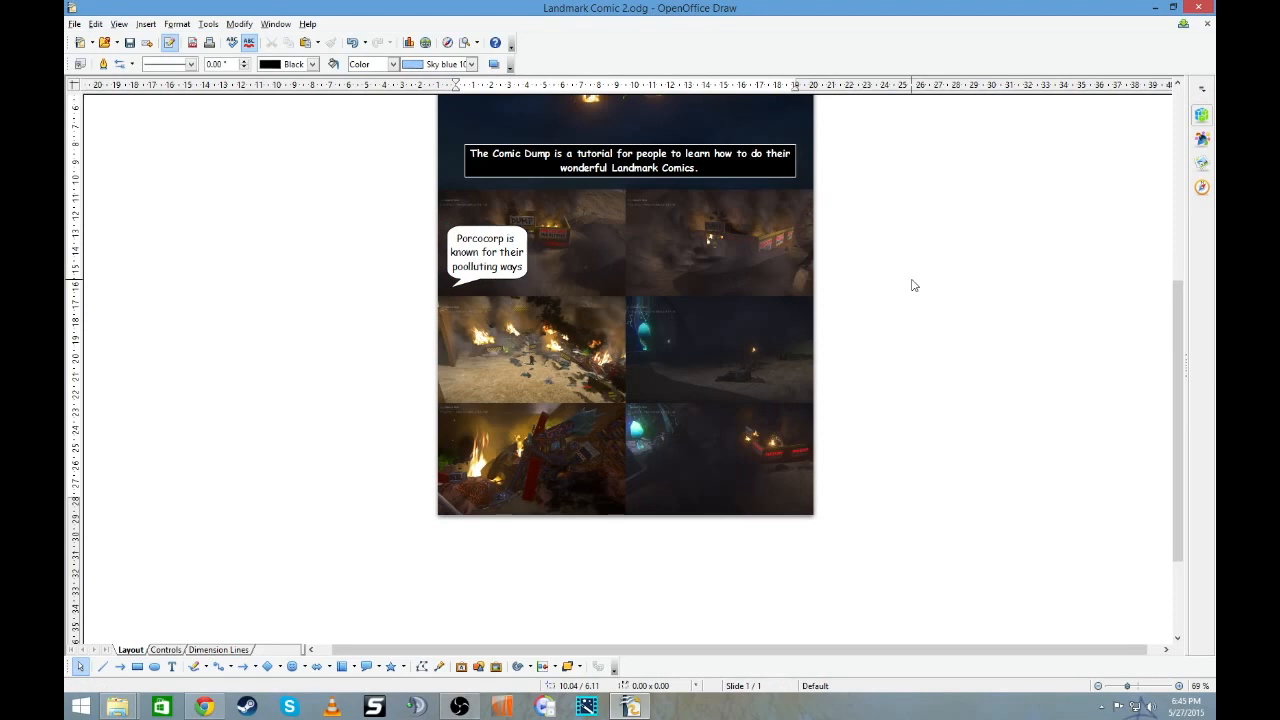
- Draw an oval speech callout about 2.95 × 1.77 over the right panel of the first small-panel row
{"action": "scroll", "coordinate": [912, 285], "scroll_direction": "down", "scroll_amount": 3}
{"action": "scroll", "coordinate": [912, 285], "scroll_direction": "up", "scroll_amount": 3}
{"action": "left_click", "coordinate": [377, 666]}
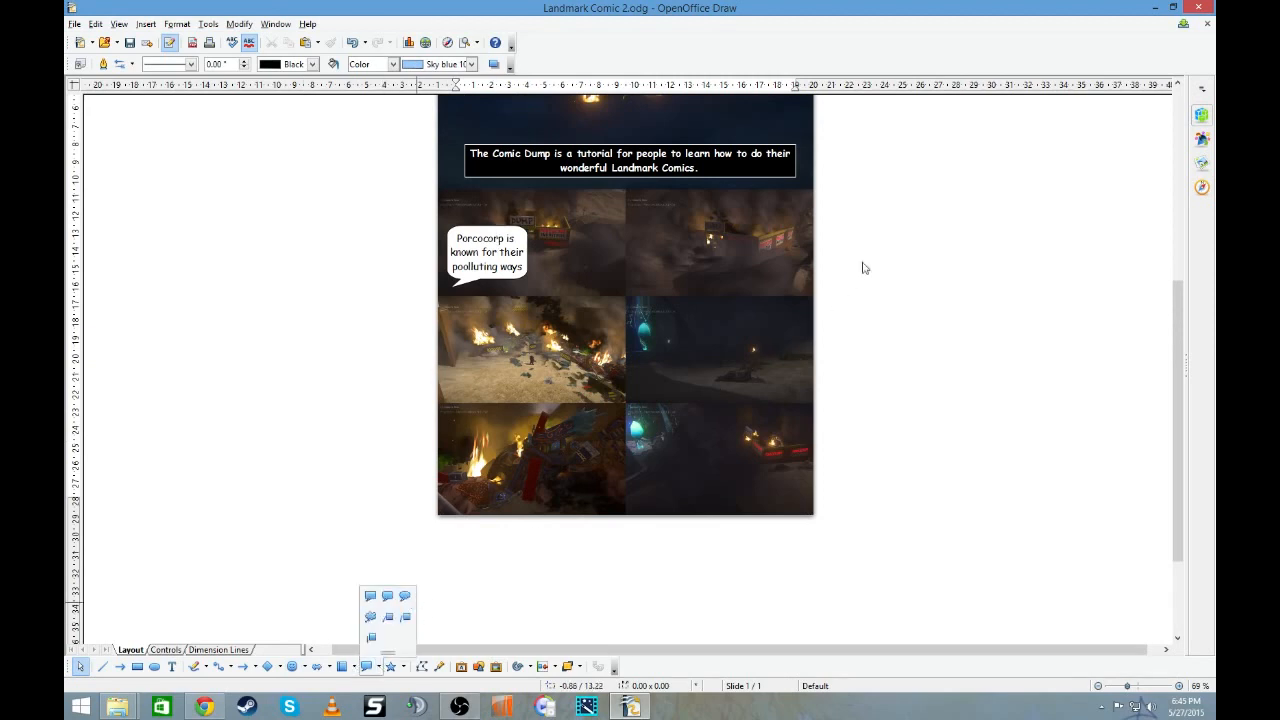
{"action": "left_click", "coordinate": [402, 595]}
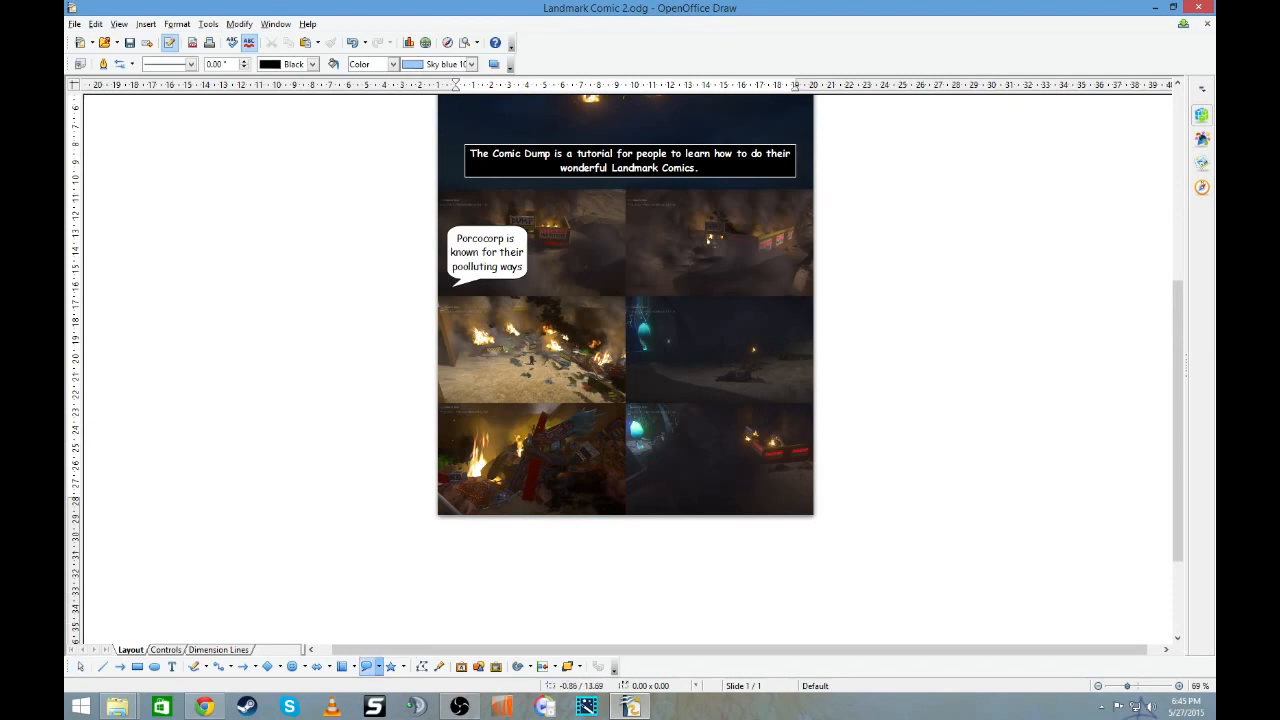
{"action": "left_click_drag", "start_coordinate": [661, 216], "coordinate": [797, 297]}
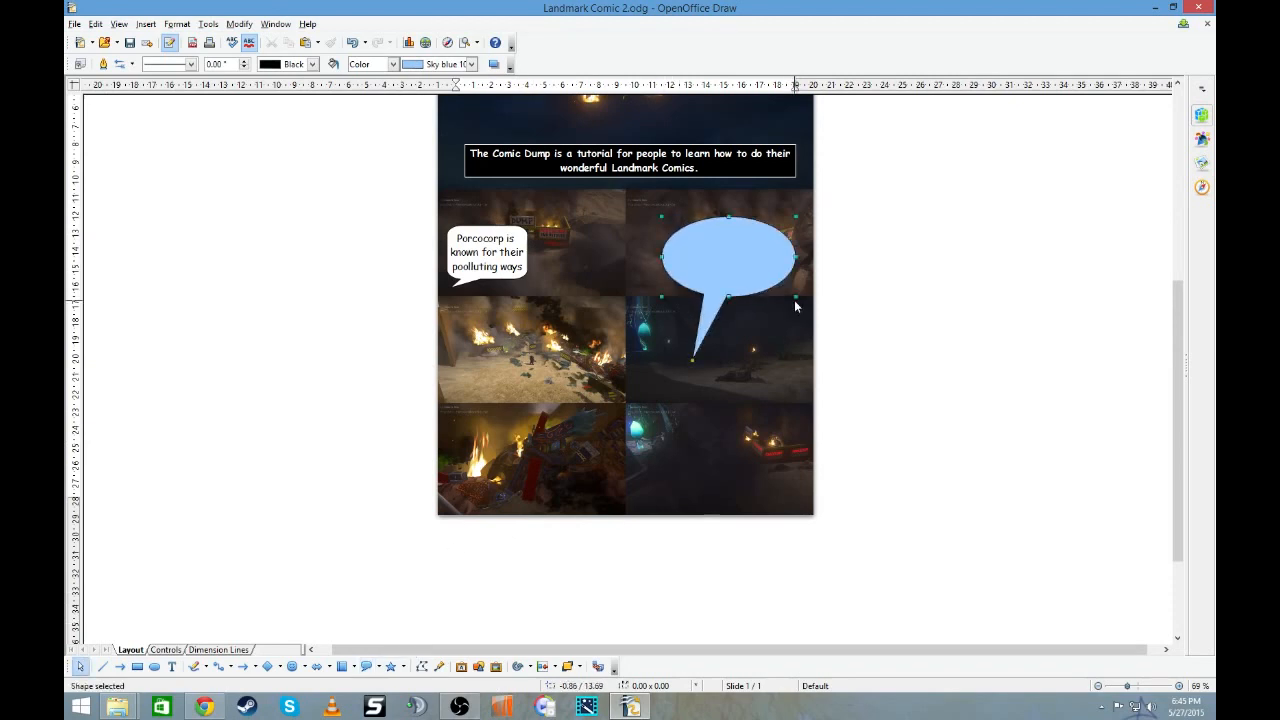
- Change the oval callout's area fill color to White
{"action": "right_click", "coordinate": [745, 266]}
{"action": "left_click", "coordinate": [780, 288]}
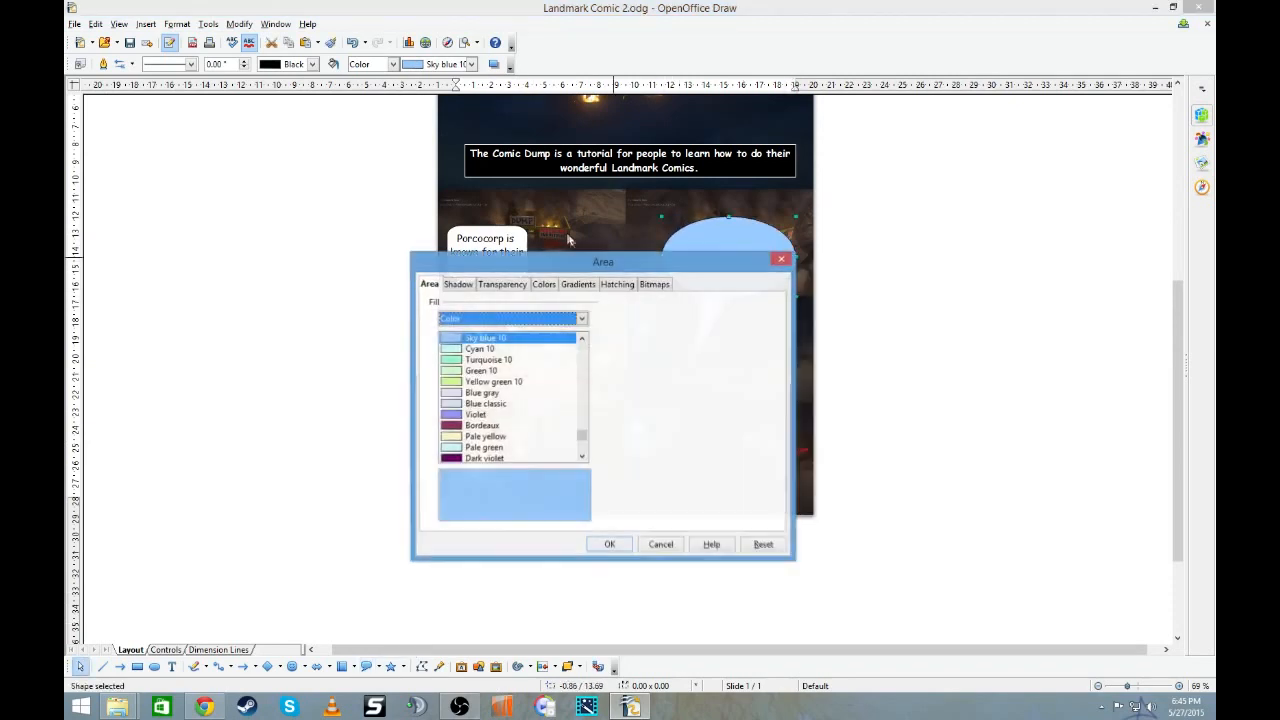
{"action": "left_click_drag", "start_coordinate": [580, 436], "coordinate": [572, 332]}
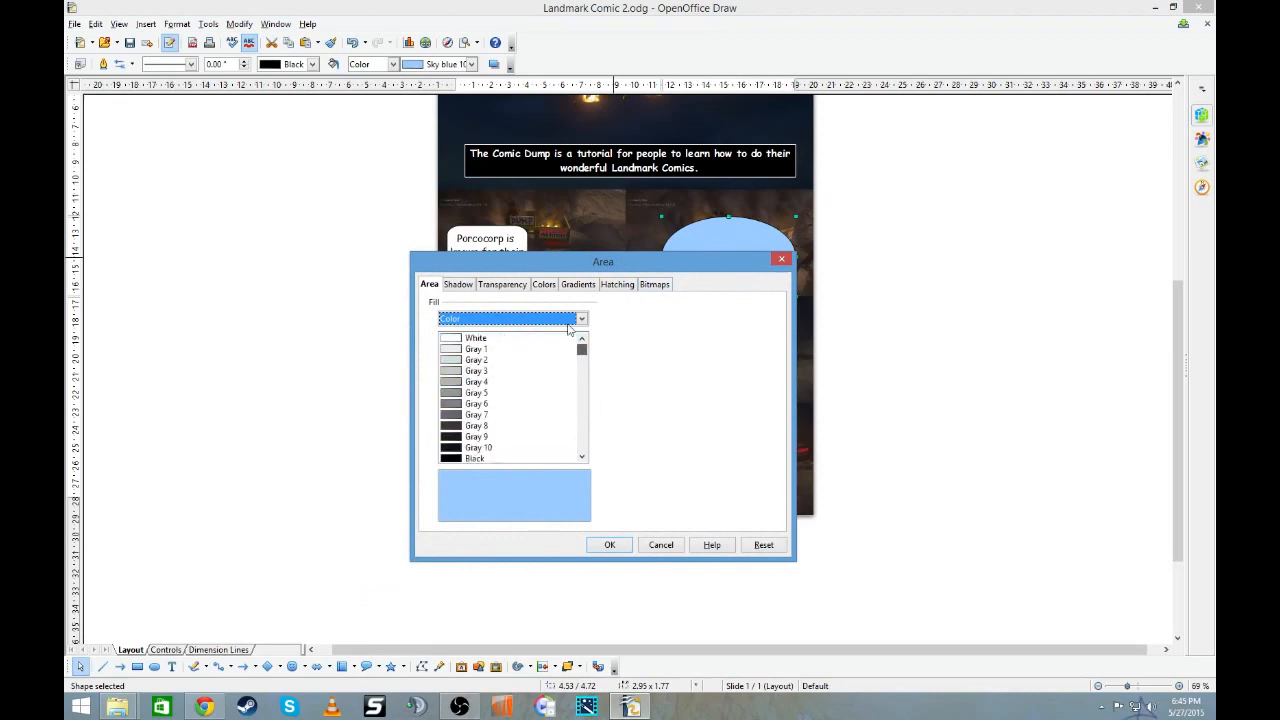
{"action": "left_click", "coordinate": [482, 339]}
{"action": "left_click", "coordinate": [609, 545]}
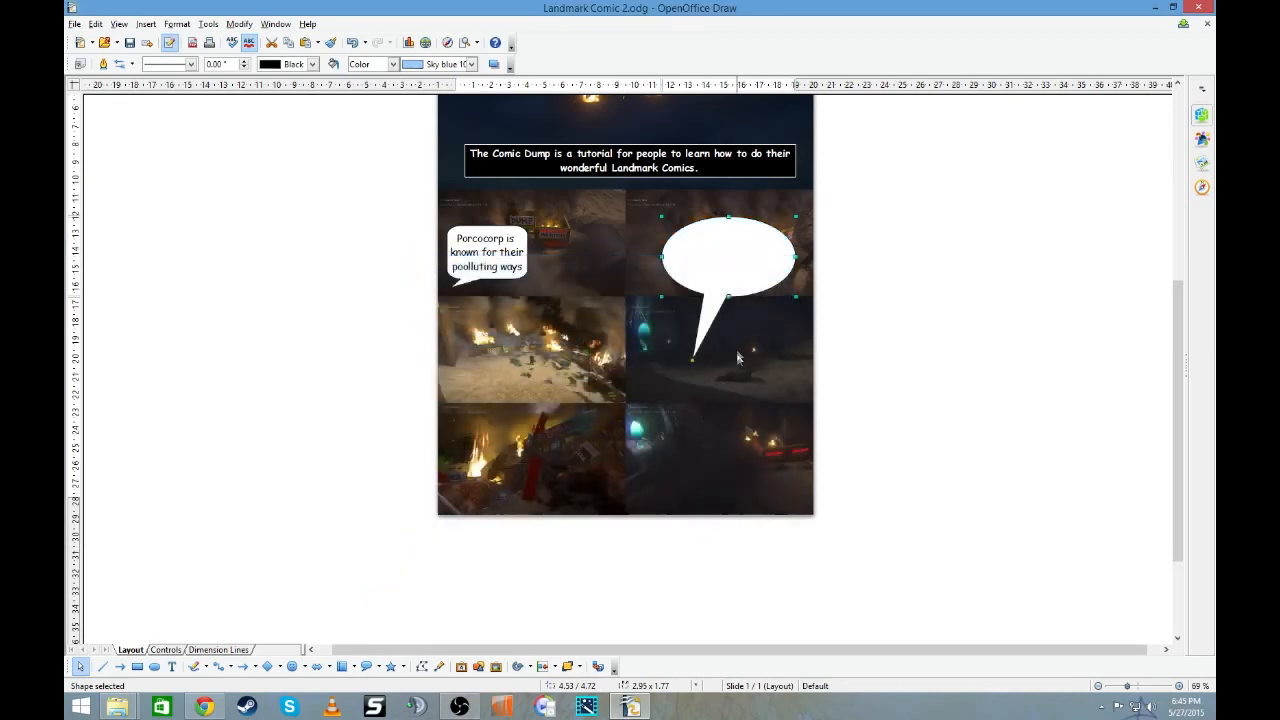
- Shrink the oval callout to about 1.97 × 0.98 at the panel's left edge and aim its shortened tail toward the lower right
{"action": "left_click_drag", "start_coordinate": [746, 297], "coordinate": [711, 270]}
{"action": "left_click_drag", "start_coordinate": [760, 229], "coordinate": [714, 226]}
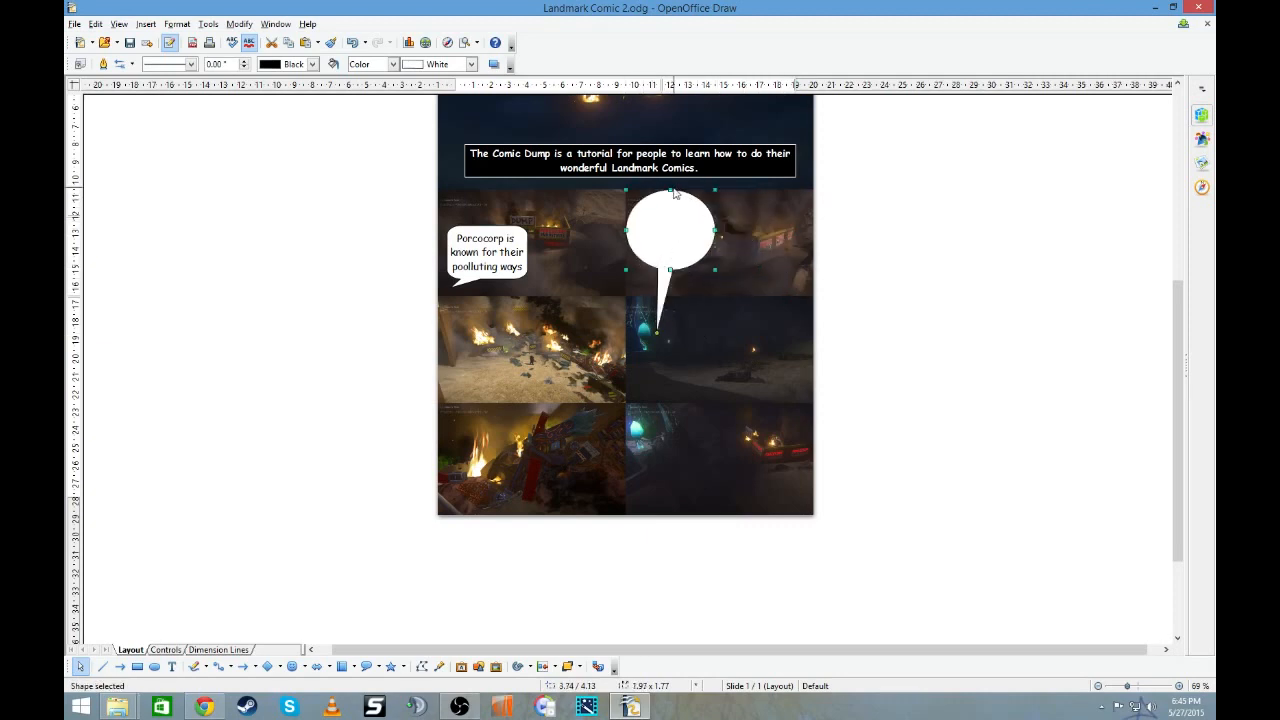
{"action": "left_click_drag", "start_coordinate": [671, 190], "coordinate": [672, 226]}
{"action": "left_click_drag", "start_coordinate": [656, 331], "coordinate": [735, 285]}
- Enter "I CANT BREATHE!" in the oval callout and widen it to about 3.15 × 0.98
{"action": "double_click", "coordinate": [664, 236]}
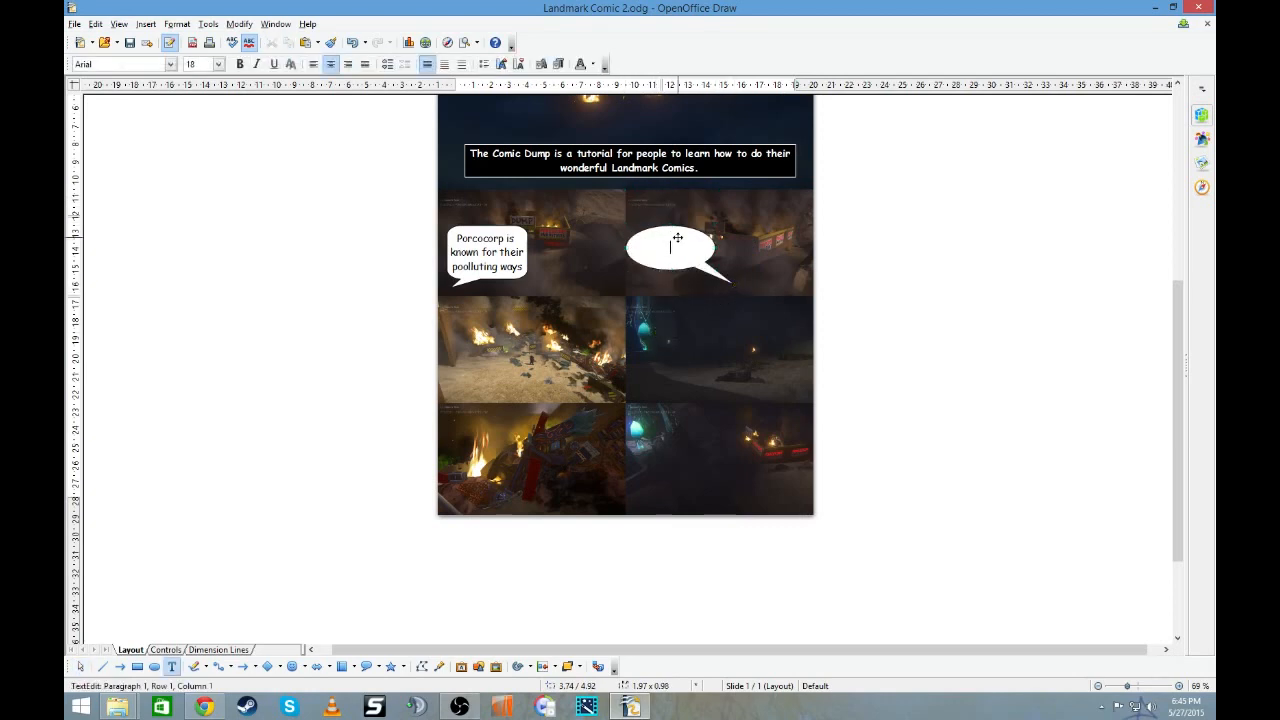
{"action": "type", "text": "I CANT BREATHE"}
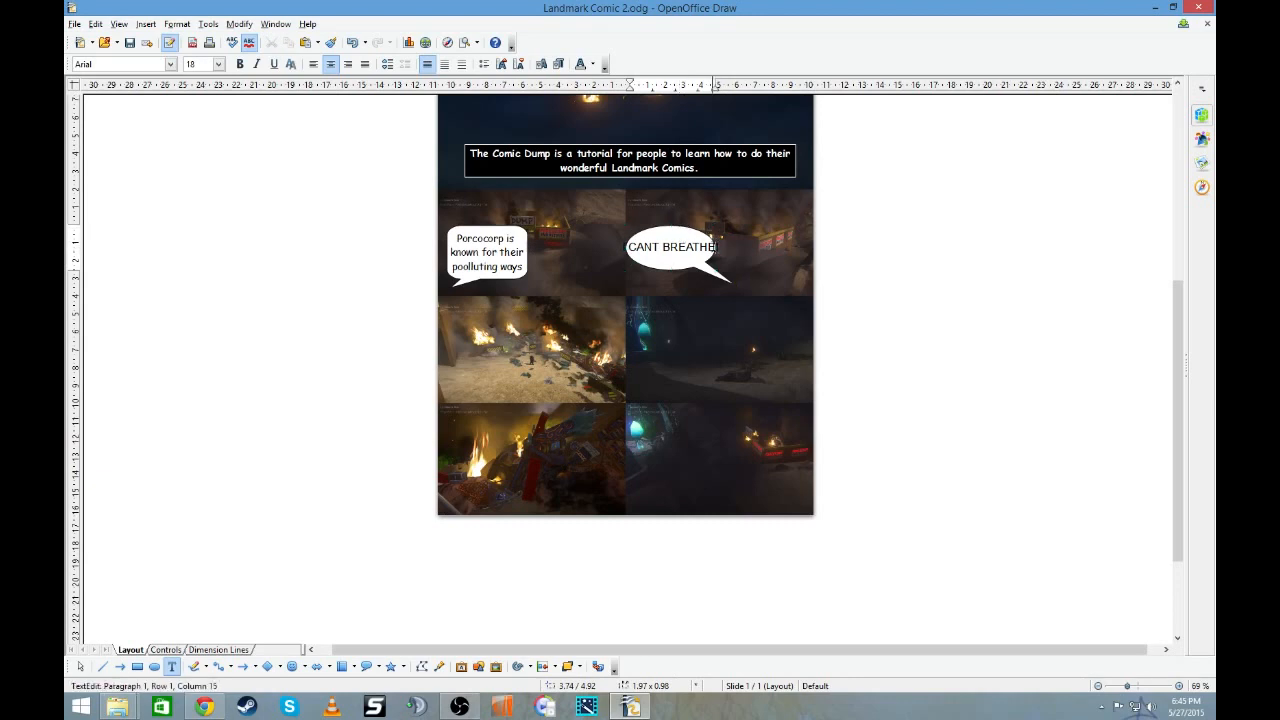
{"action": "left_click", "coordinate": [703, 230]}
{"action": "mouse_move", "coordinate": [720, 246]}
{"action": "left_mouse_down"}
{"action": "mouse_move", "coordinate": [768, 246]}
{"action": "mouse_move", "coordinate": [608, 254]}
{"action": "mouse_move", "coordinate": [723, 220]}
{"action": "mouse_move", "coordinate": [745, 250]}
{"action": "left_mouse_up"}
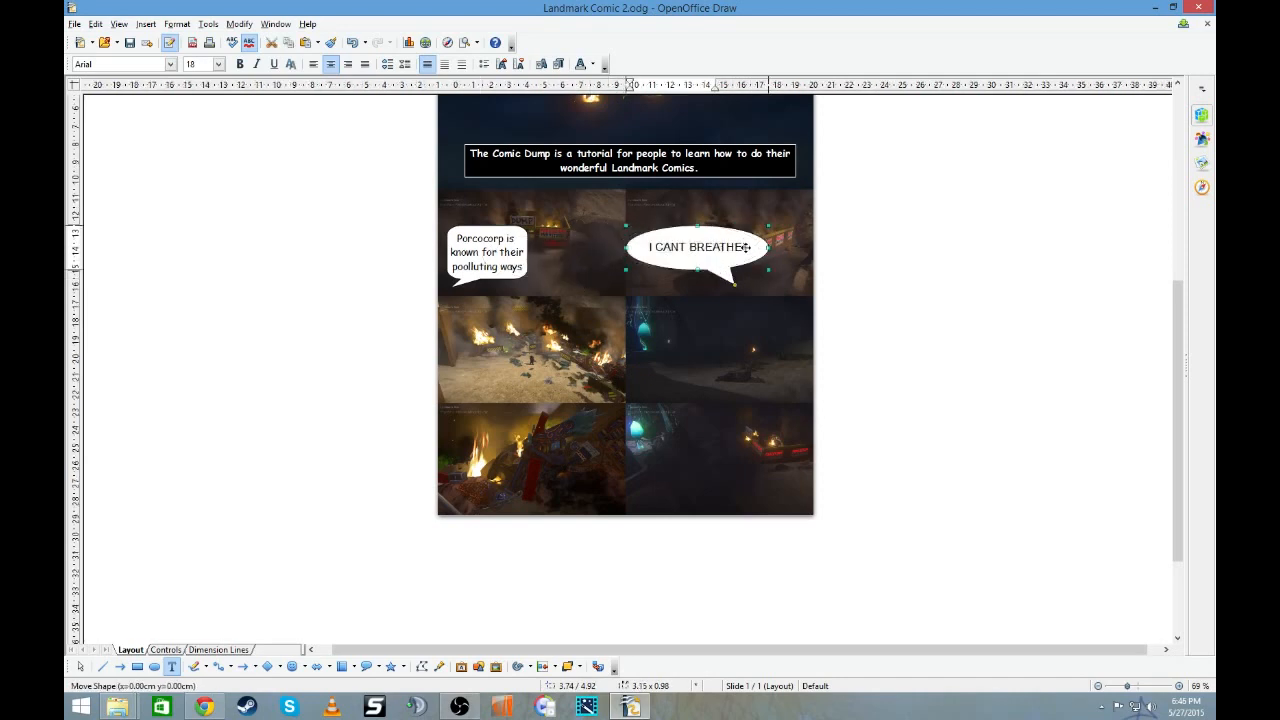
- Change the font of "I CANT BREATHE!" to Comic Sans MS
{"action": "left_click", "coordinate": [751, 246]}
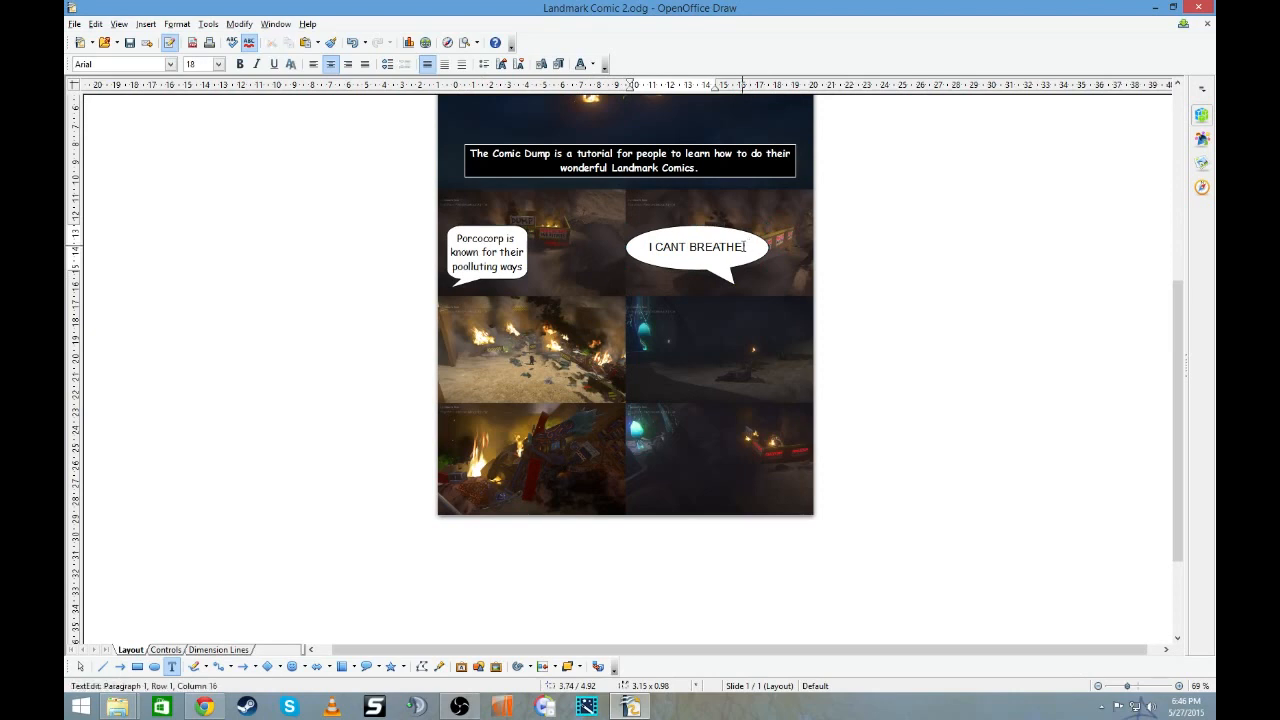
{"action": "left_click_drag", "start_coordinate": [749, 246], "coordinate": [648, 247]}
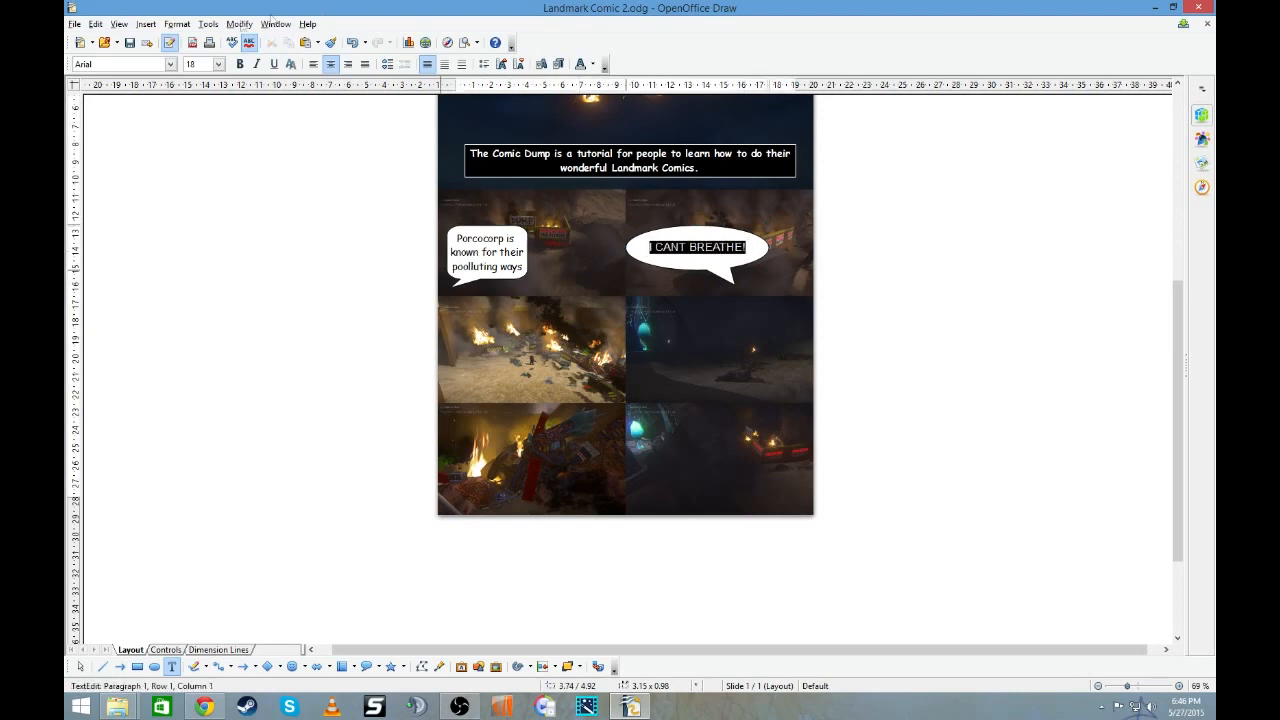
{"action": "left_click", "coordinate": [170, 64]}
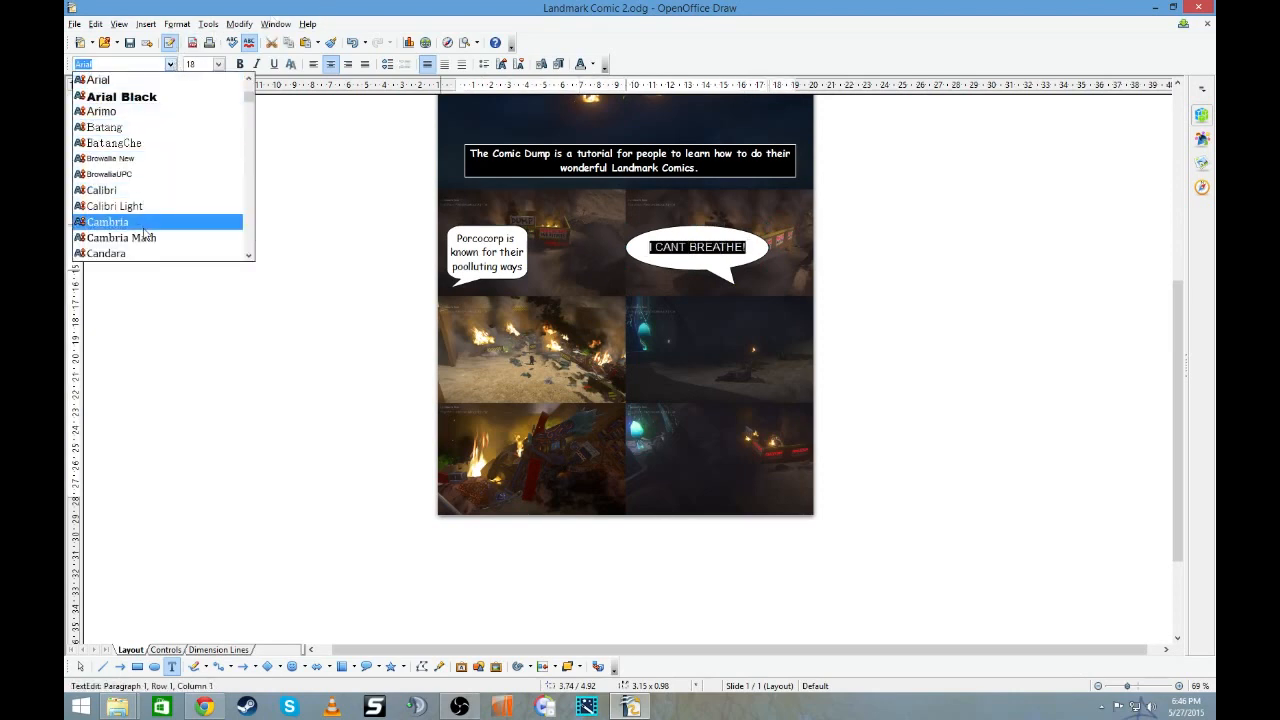
{"action": "scroll", "coordinate": [147, 222], "scroll_direction": "down", "scroll_amount": 2}
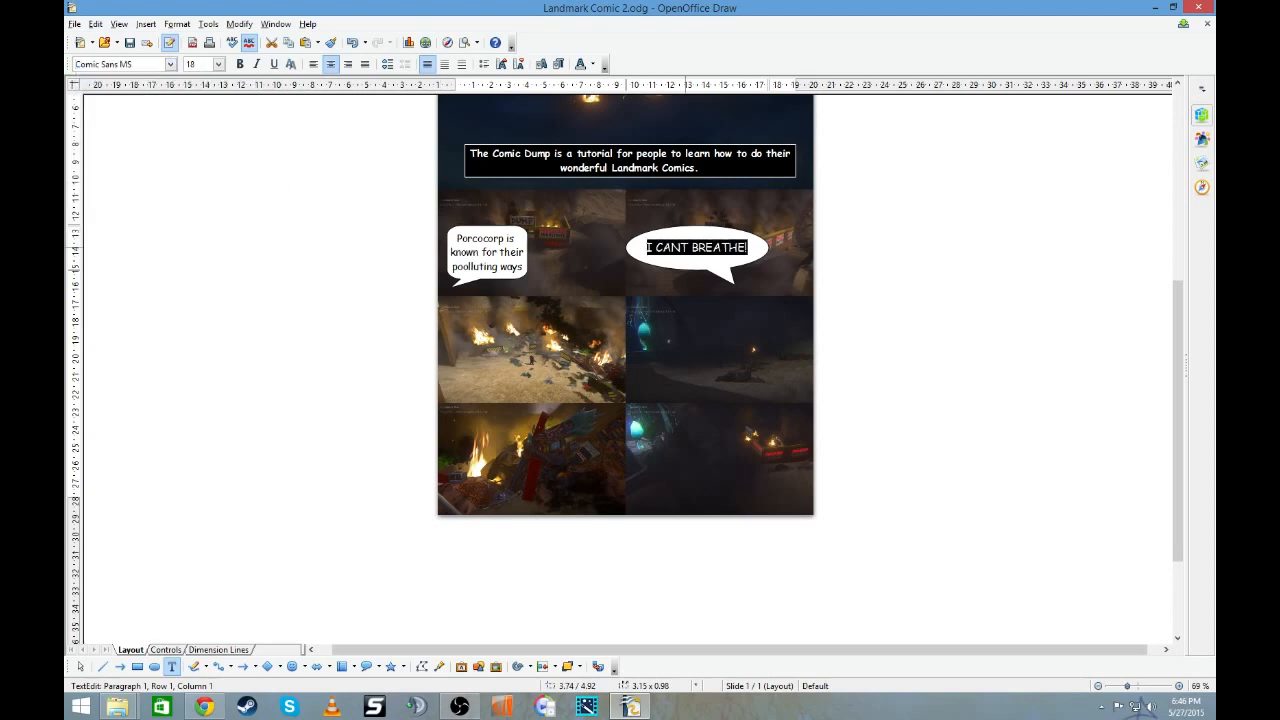
{"action": "key", "text": "Escape"}
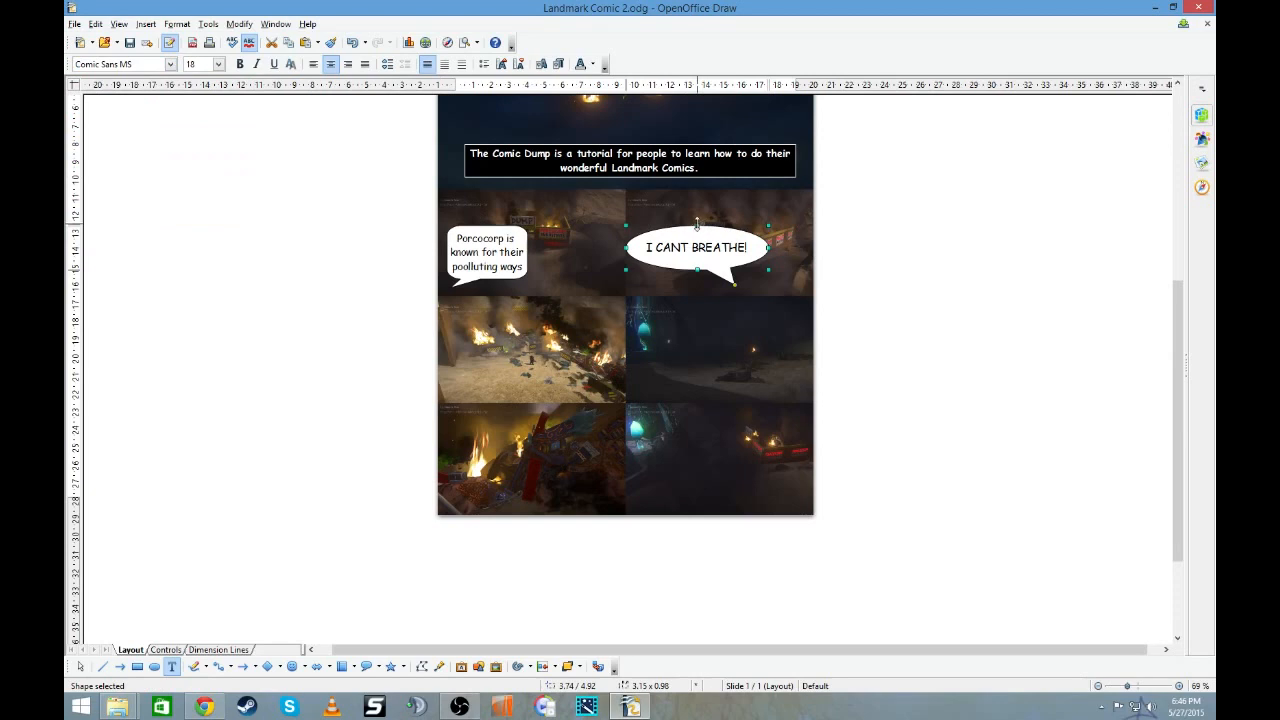
- Shrink the "I CANT BREATHE!" callout to about 2.76 × 0.79 and move it into the left panel of the second small-panel row
{"action": "left_click_drag", "start_coordinate": [697, 224], "coordinate": [697, 234]}
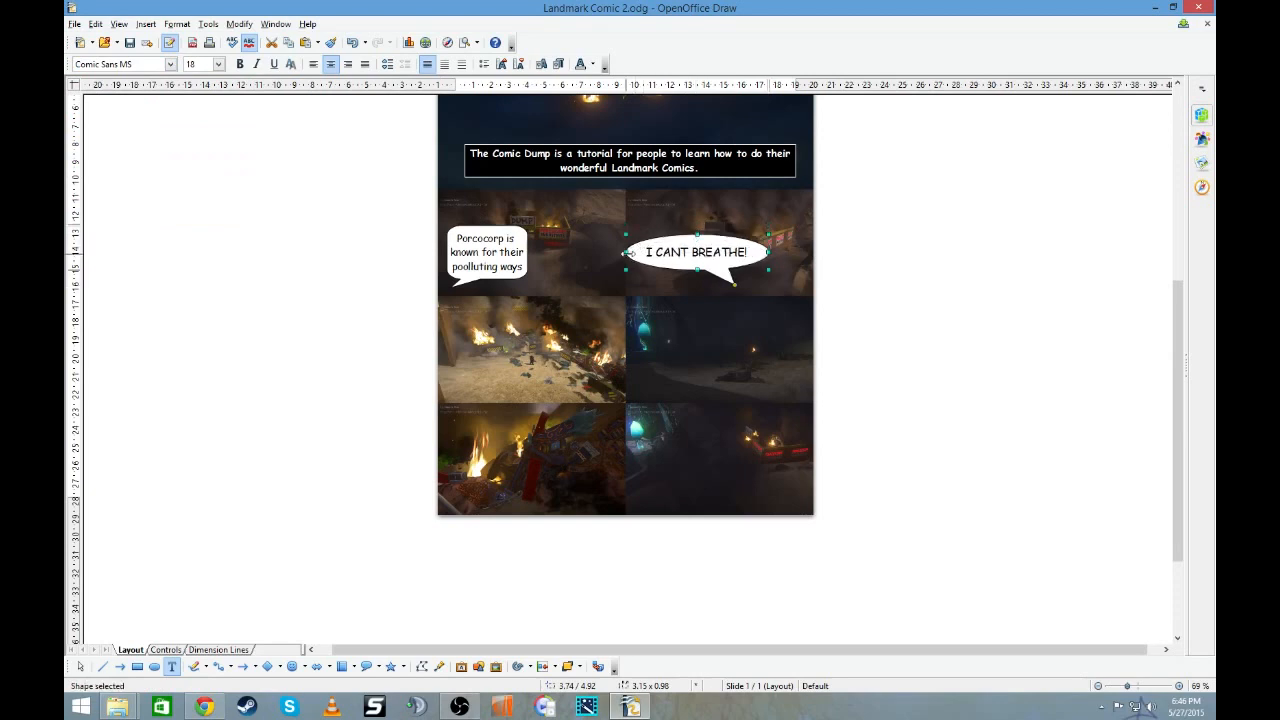
{"action": "left_click_drag", "start_coordinate": [625, 253], "coordinate": [642, 253]}
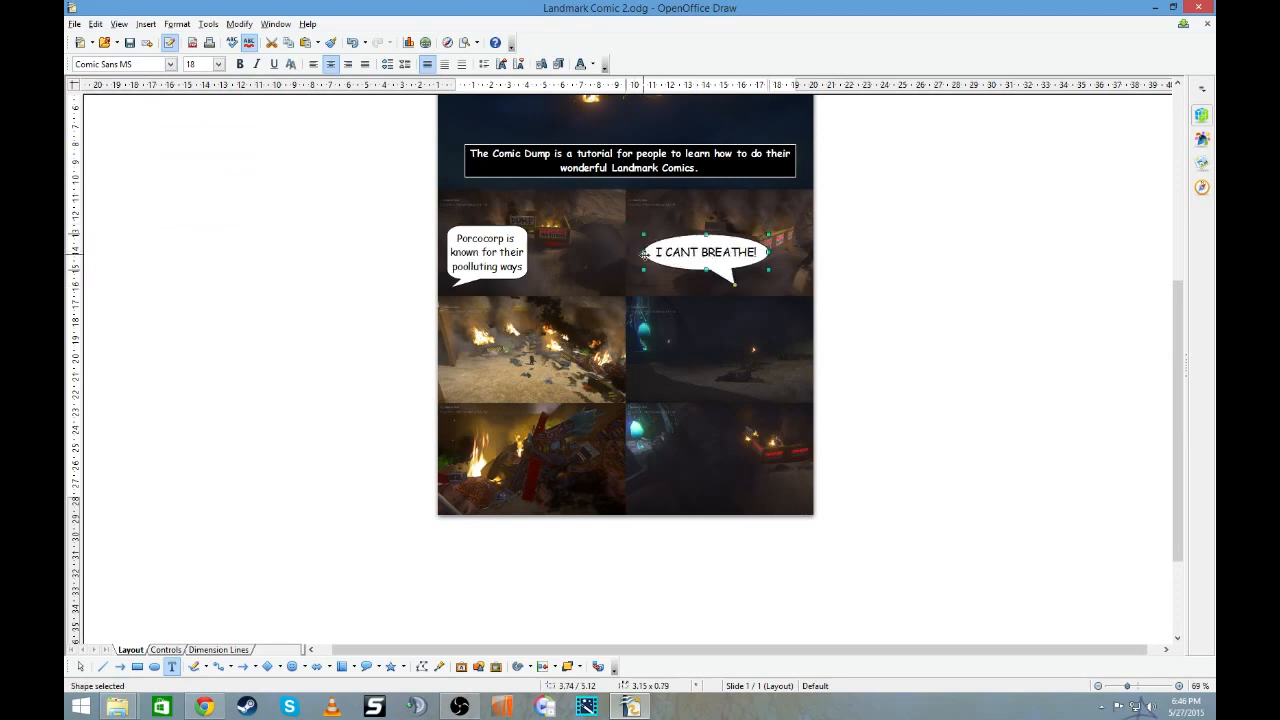
{"action": "left_click", "coordinate": [840, 254]}
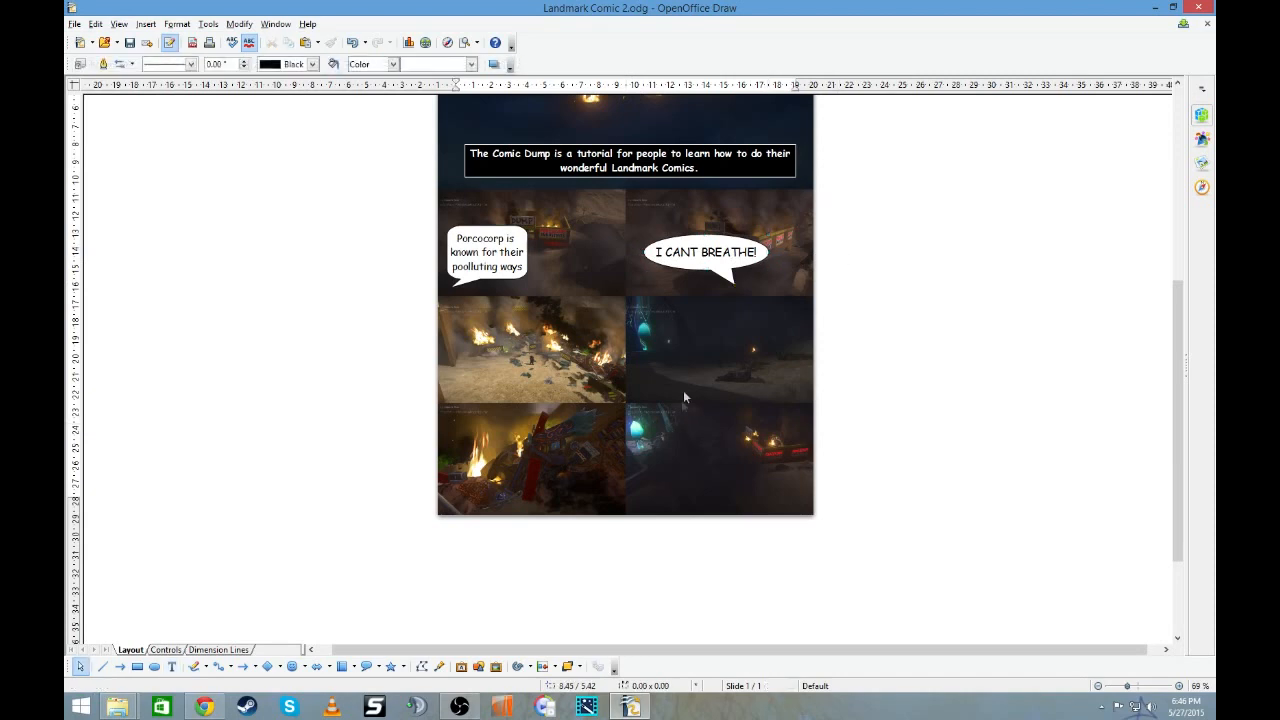
{"action": "left_click_drag", "start_coordinate": [753, 263], "coordinate": [544, 333]}
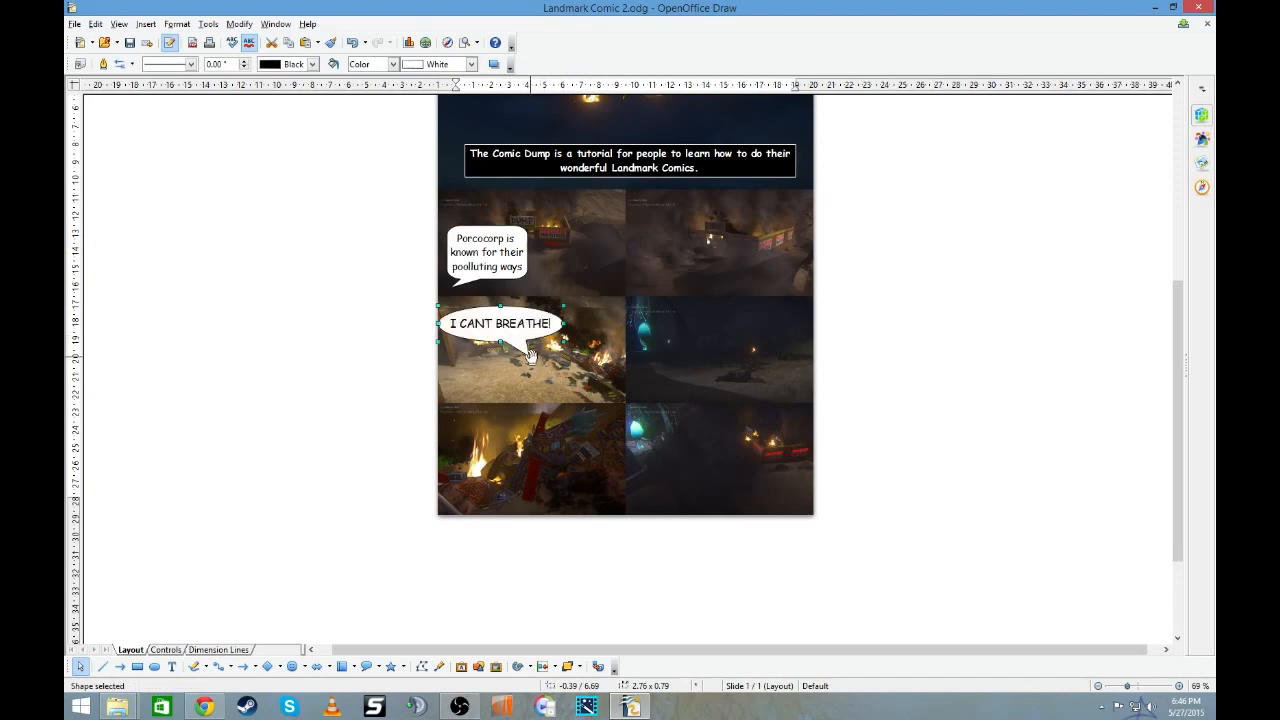
{"action": "left_click", "coordinate": [811, 333]}
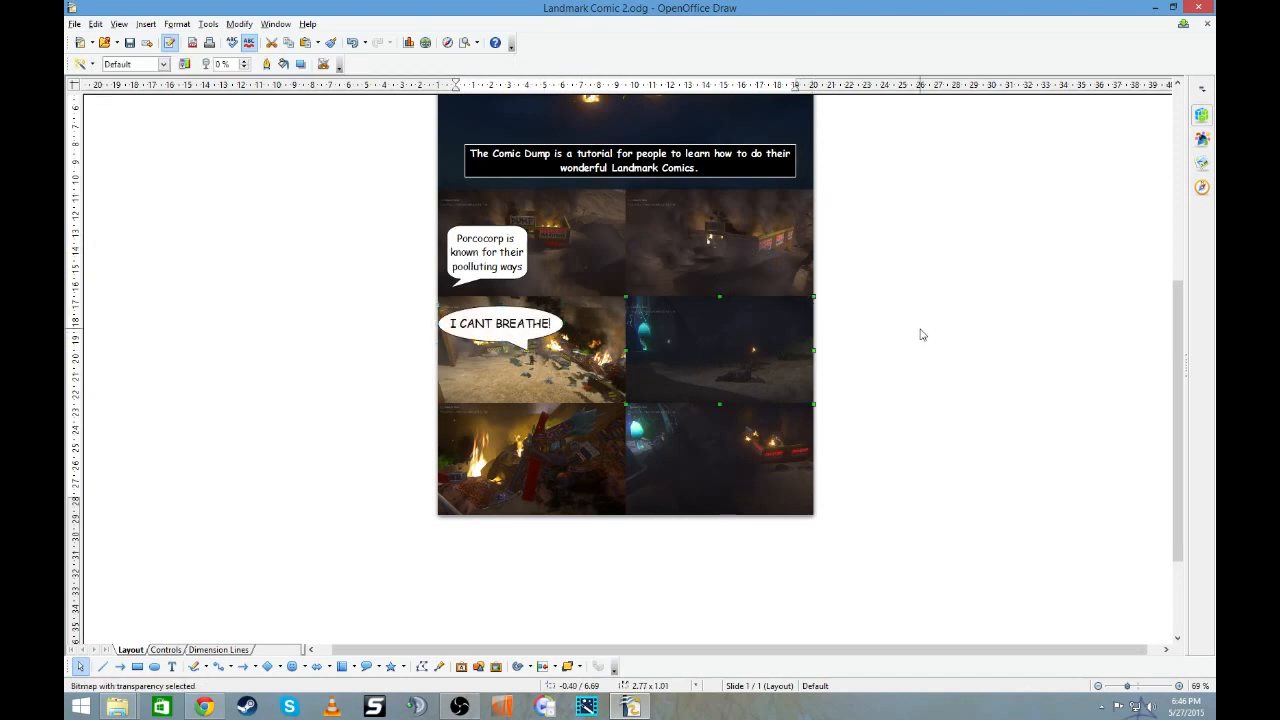
{"action": "left_click", "coordinate": [880, 292]}
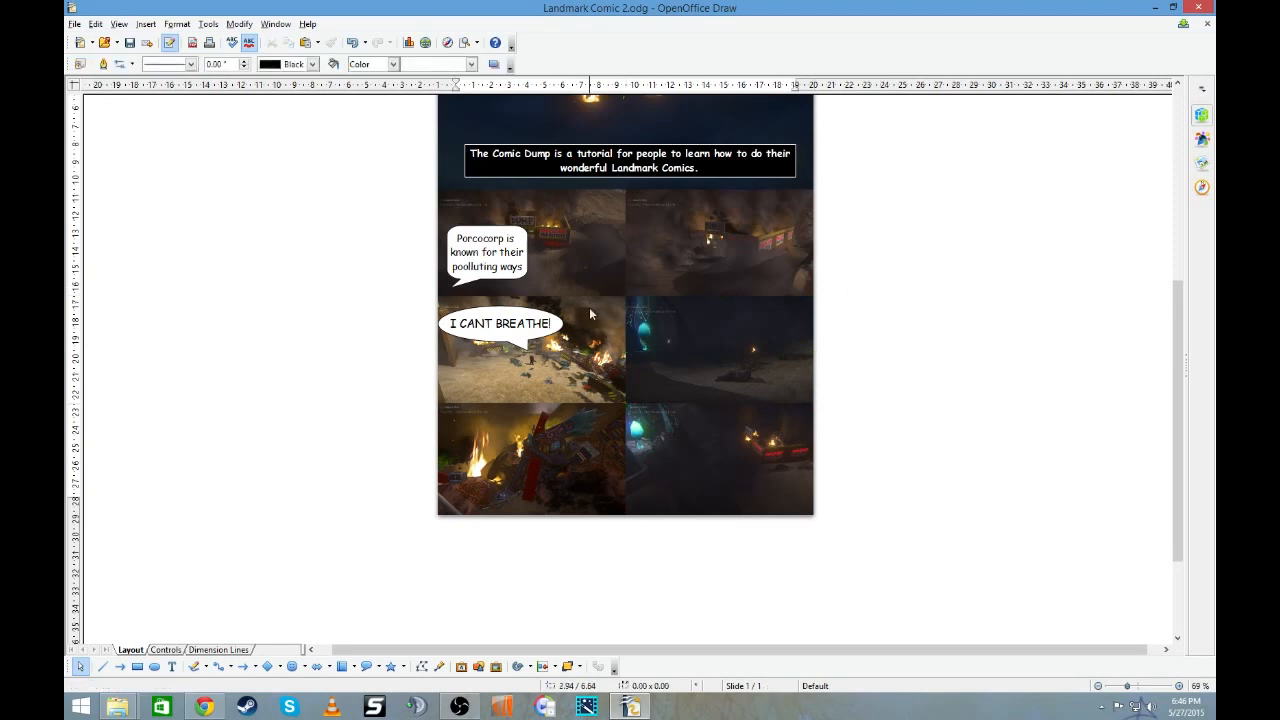
- Draw a cloud callout about 2.95 × 1.18 in the first row's right panel, trail its bubbles toward the lower left, and open it for text
{"action": "left_click", "coordinate": [379, 666]}
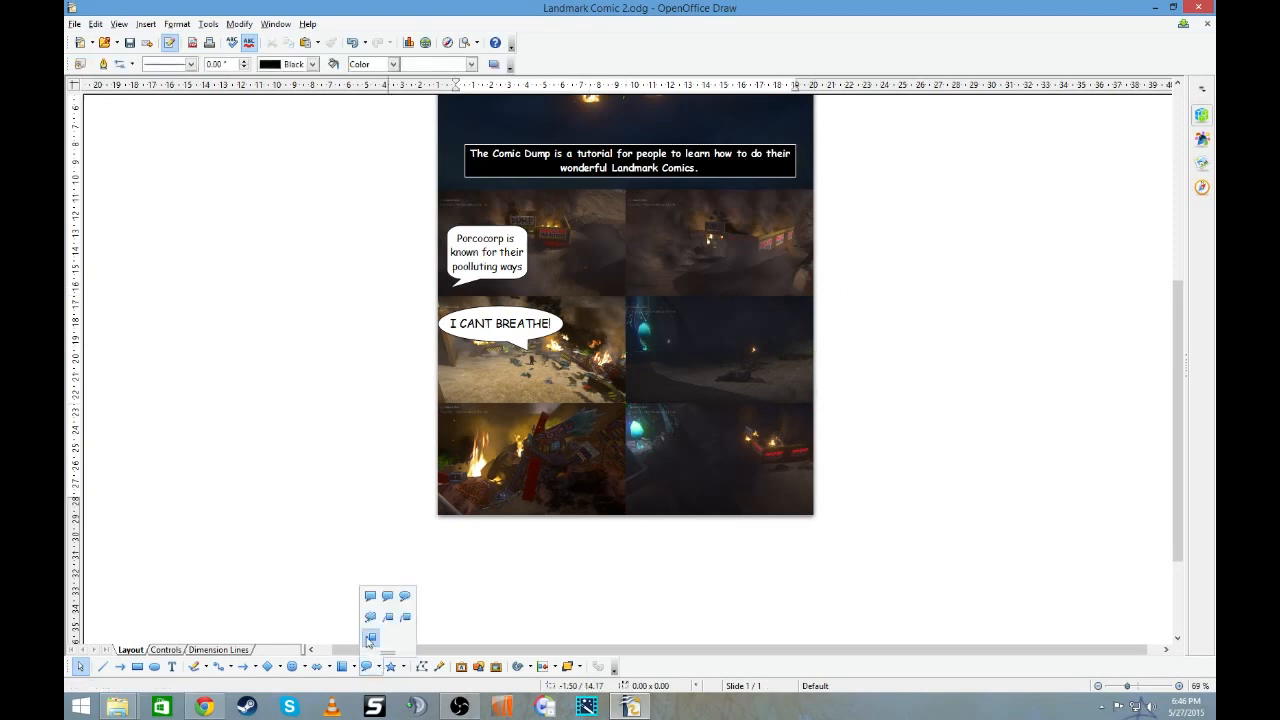
{"action": "left_click", "coordinate": [367, 621]}
{"action": "mouse_move", "coordinate": [644, 207]}
{"action": "left_mouse_down"}
{"action": "mouse_move", "coordinate": [778, 261]}
{"action": "mouse_move", "coordinate": [780, 239]}
{"action": "left_mouse_up"}
{"action": "left_click_drag", "start_coordinate": [712, 297], "coordinate": [646, 288]}
{"action": "double_click", "coordinate": [764, 220]}
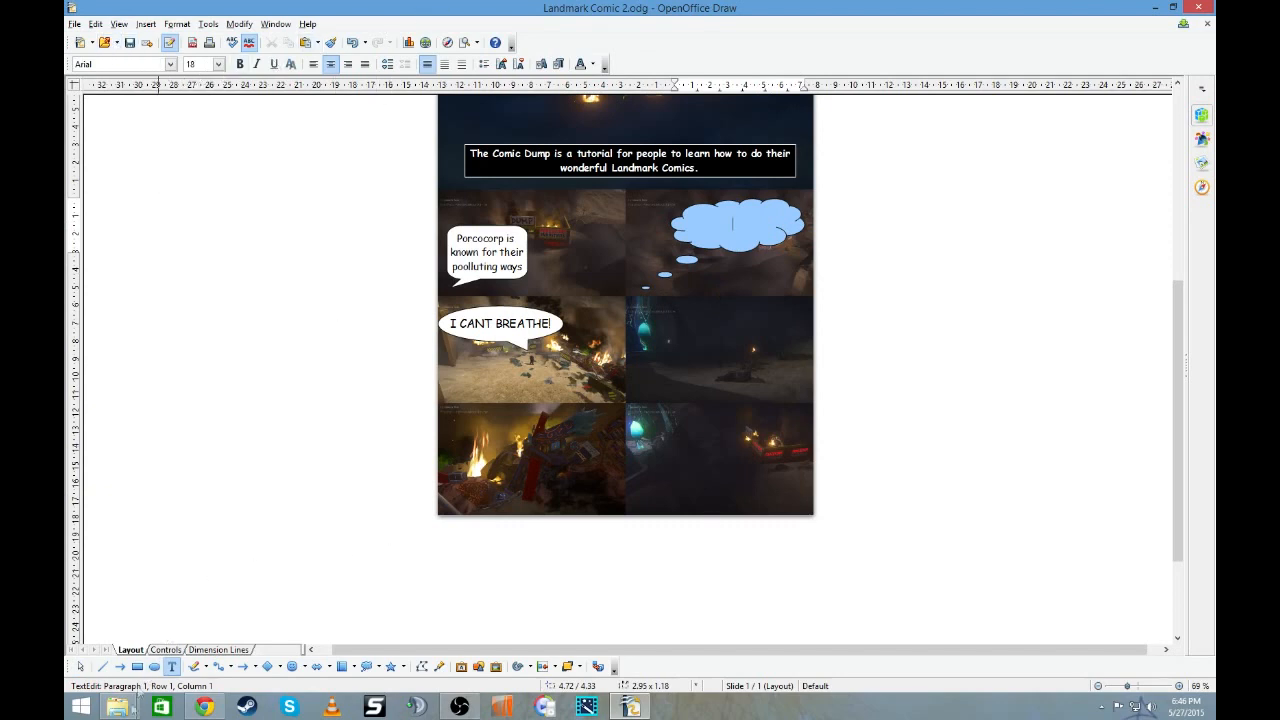
- Switch to File Explorer and look through the January 2015 screenshots in the ImageCaptureOutput folder for another comic picture
{"action": "mouse_move", "coordinate": [117, 706]}
{"action": "left_click", "coordinate": [317, 610]}
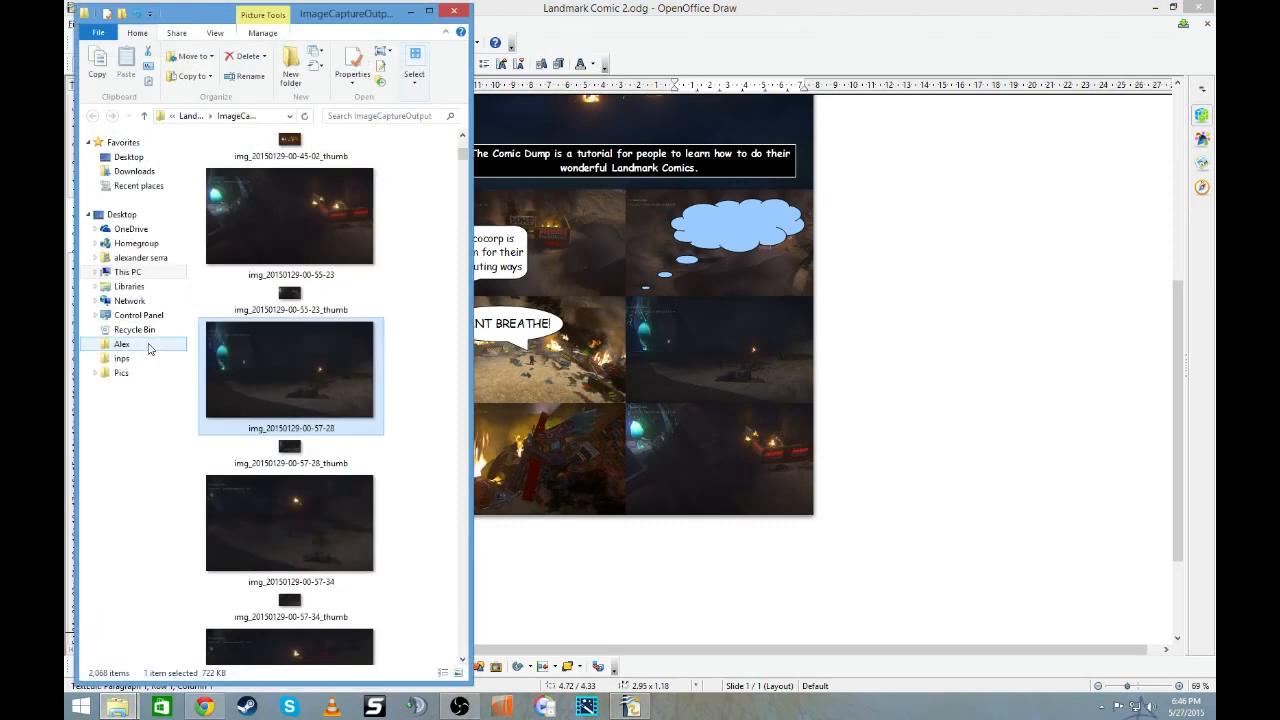
{"action": "scroll", "coordinate": [265, 361], "scroll_direction": "up", "scroll_amount": 10}
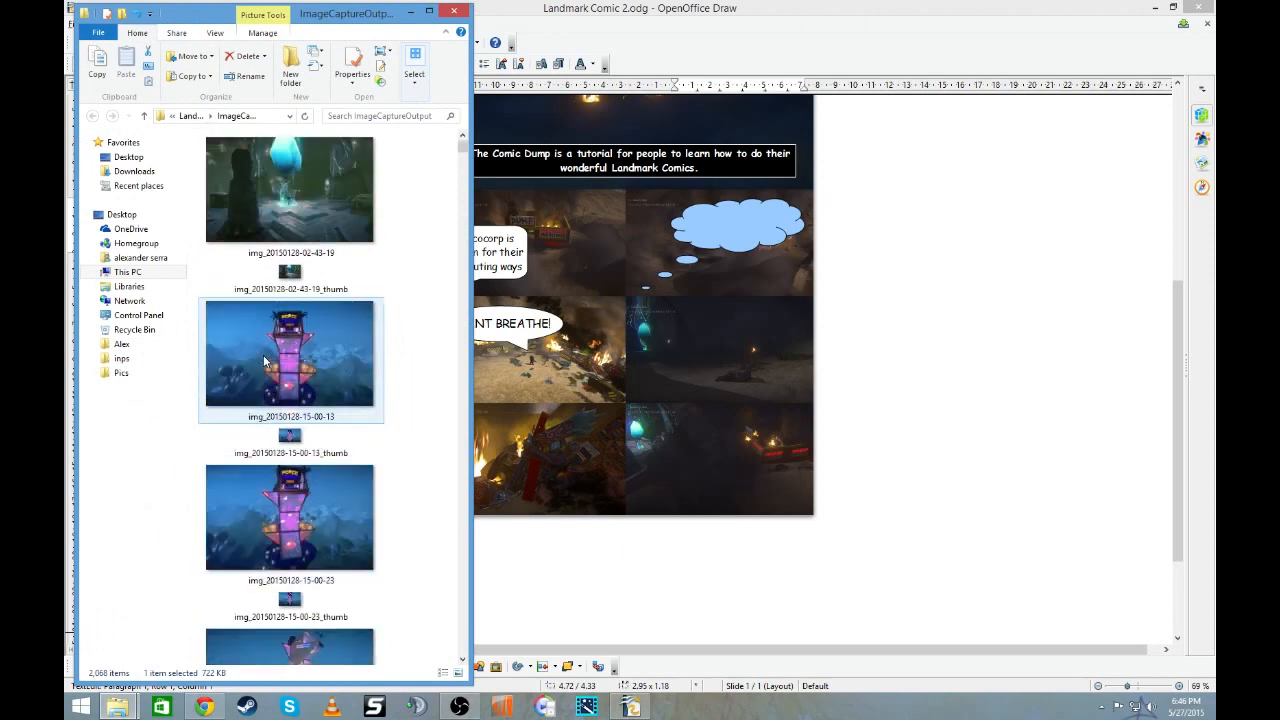
{"action": "scroll", "coordinate": [265, 361], "scroll_direction": "down", "scroll_amount": 15}
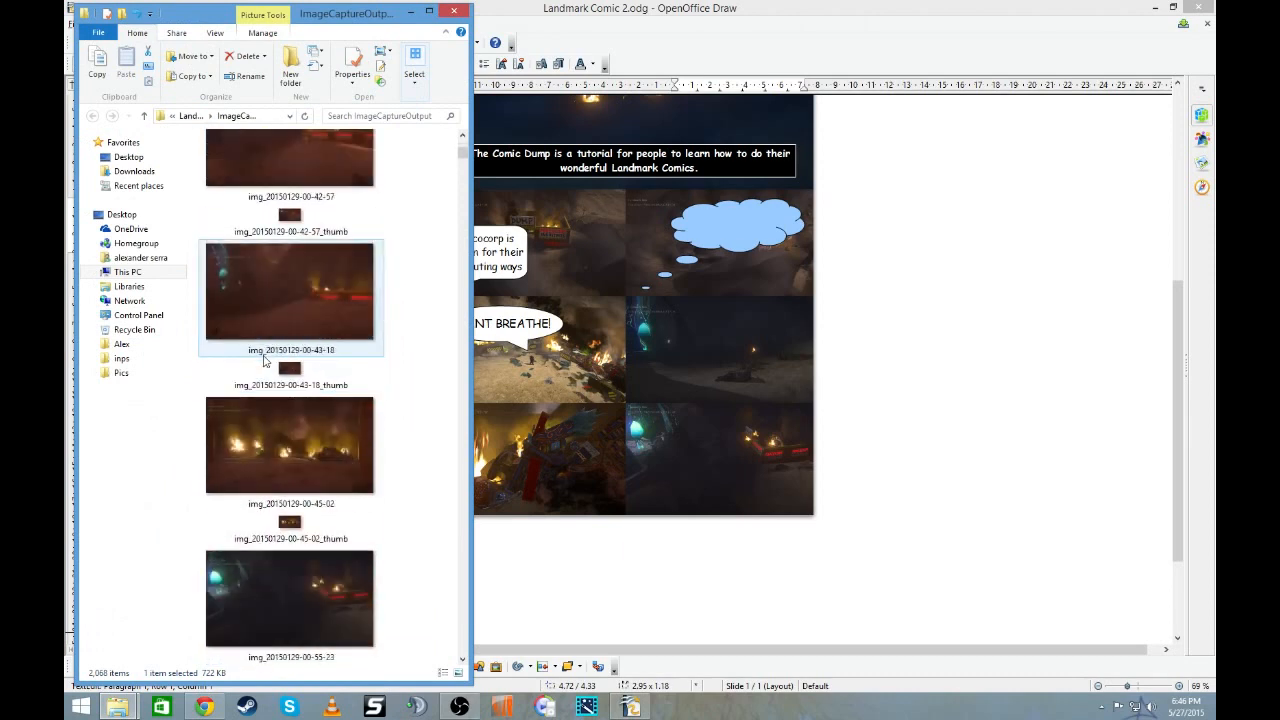
{"action": "scroll", "coordinate": [265, 361], "scroll_direction": "down", "scroll_amount": 15}
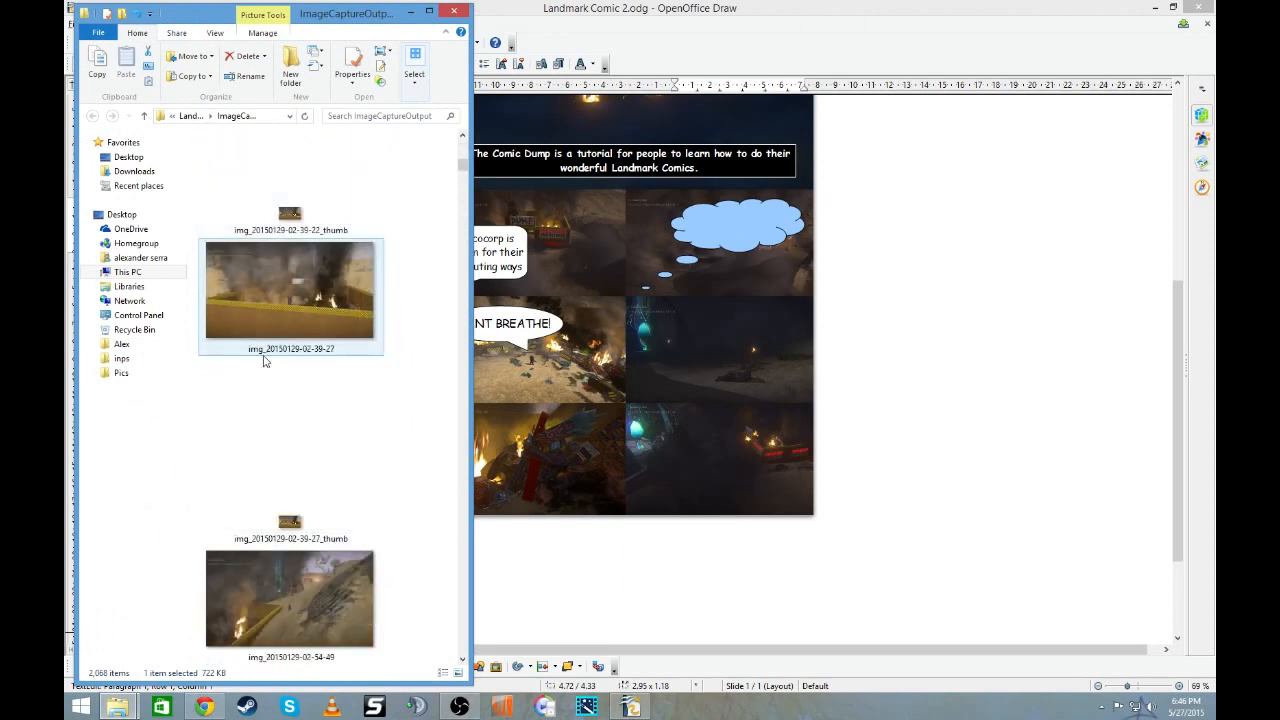
{"action": "scroll", "coordinate": [265, 361], "scroll_direction": "down", "scroll_amount": 15}
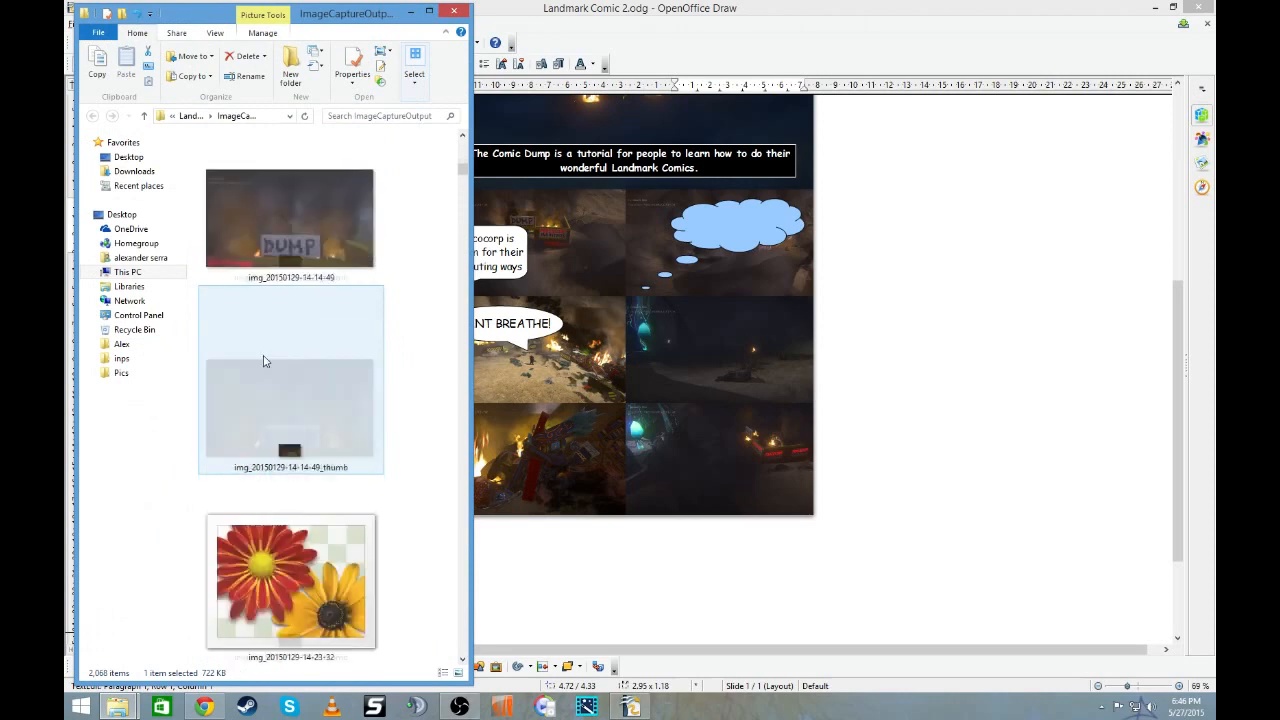
{"action": "scroll", "coordinate": [265, 361], "scroll_direction": "down", "scroll_amount": 15}
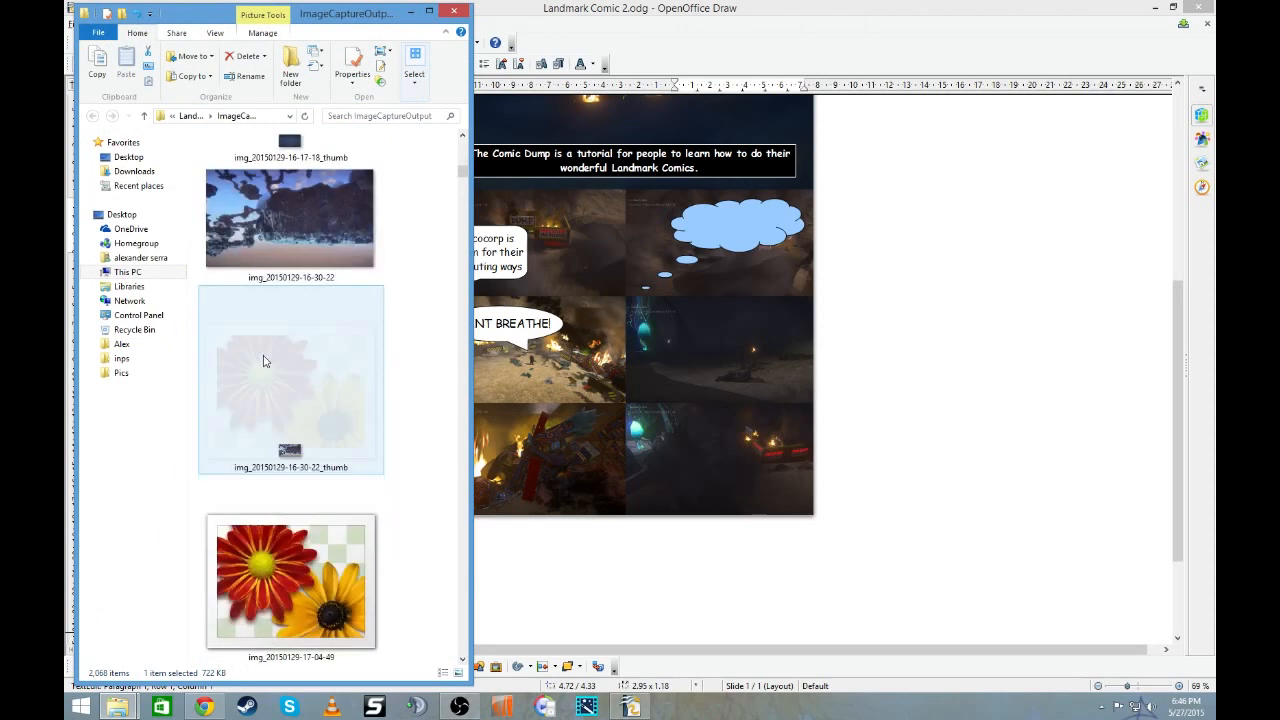
{"action": "scroll", "coordinate": [265, 361], "scroll_direction": "down", "scroll_amount": 15}
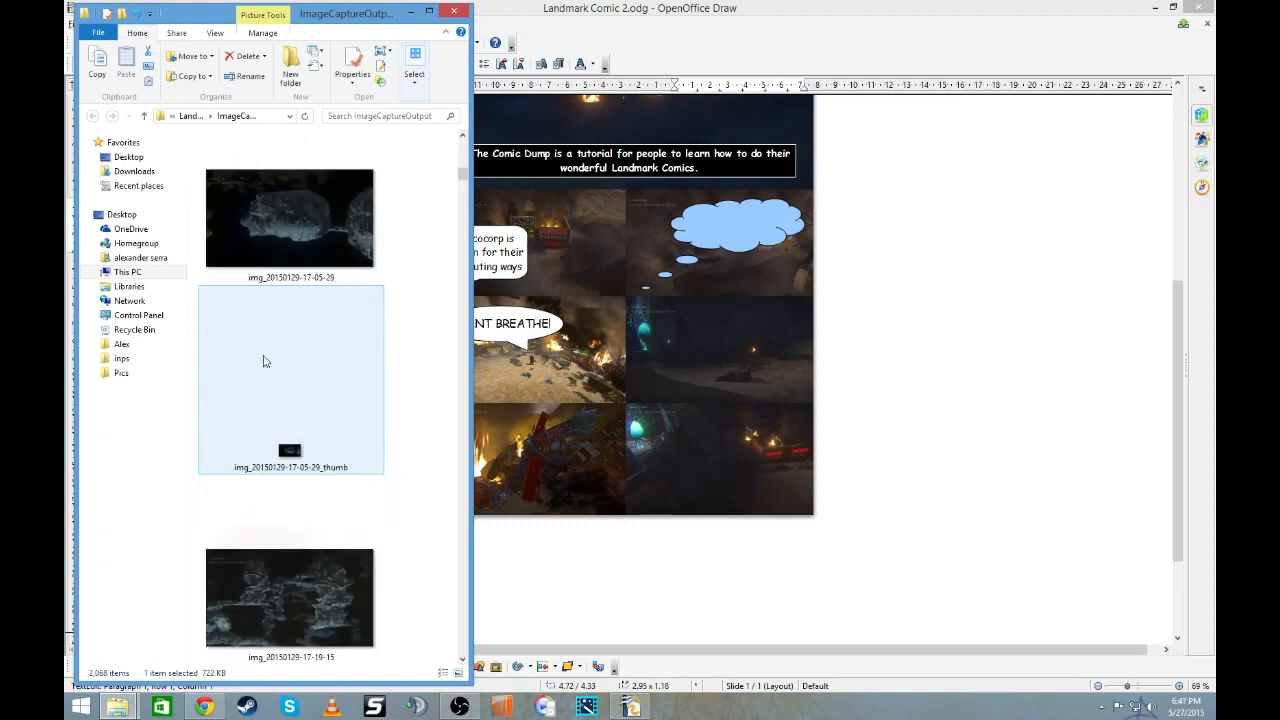
{"action": "scroll", "coordinate": [265, 361], "scroll_direction": "down", "scroll_amount": 15}
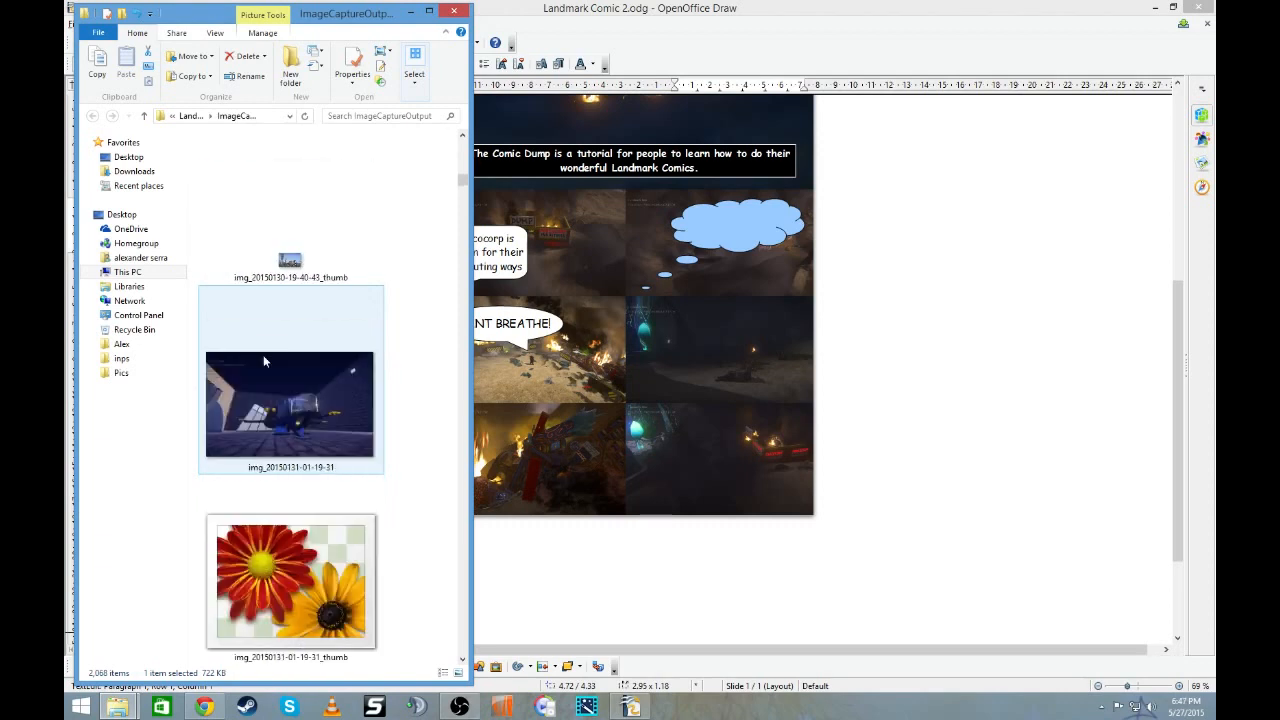
{"action": "scroll", "coordinate": [265, 361], "scroll_direction": "down", "scroll_amount": 15}
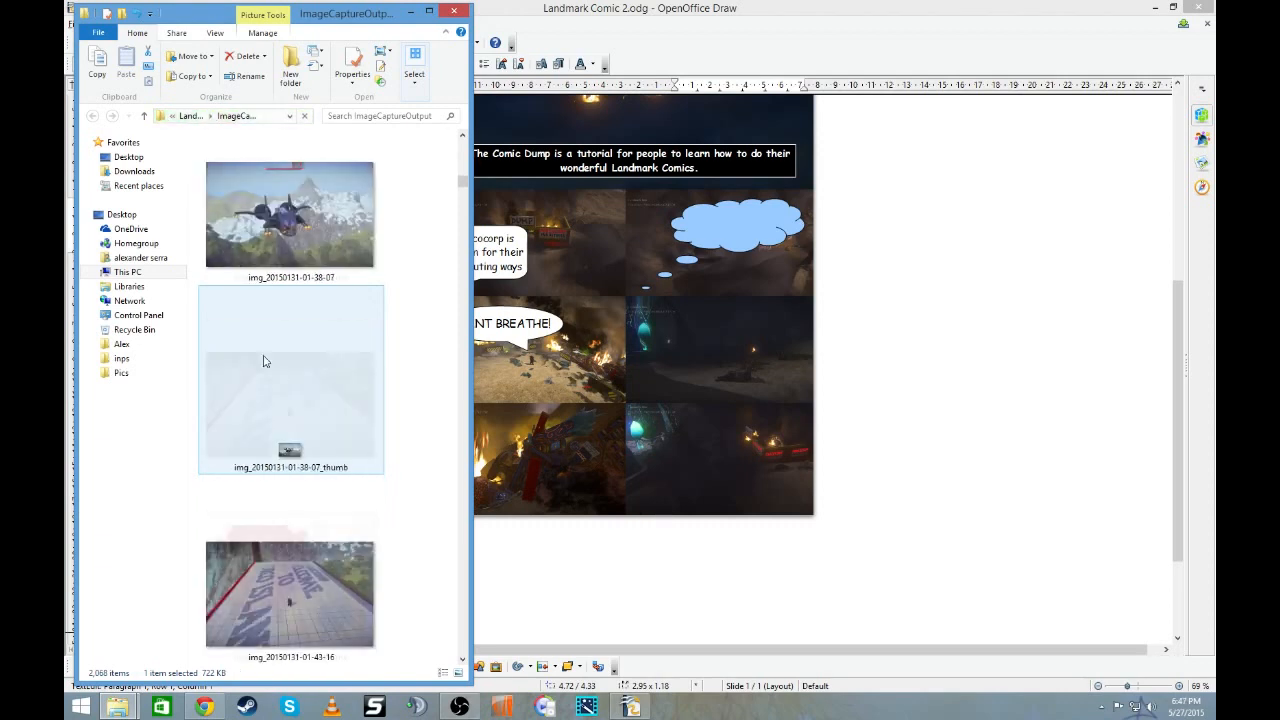
{"action": "scroll", "coordinate": [263, 361], "scroll_direction": "down", "scroll_amount": 15}
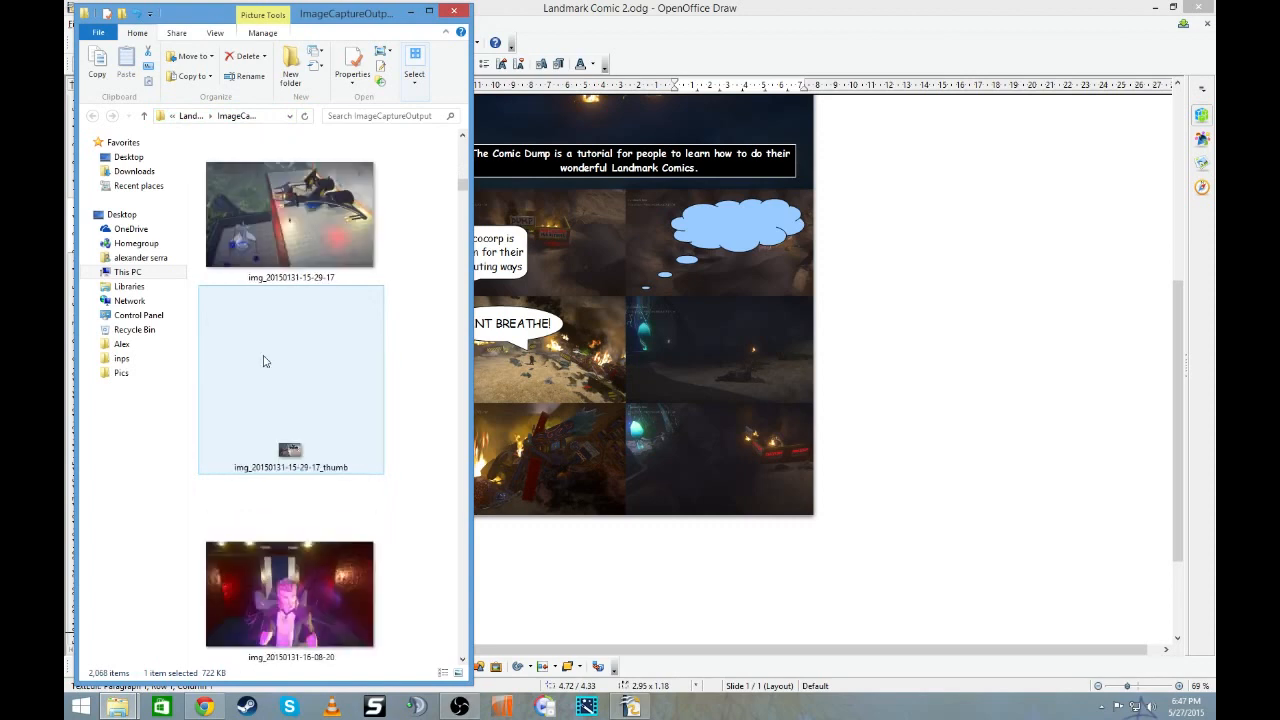
{"action": "left_click_drag", "start_coordinate": [463, 190], "coordinate": [505, 615]}
{"action": "left_click", "coordinate": [334, 371]}
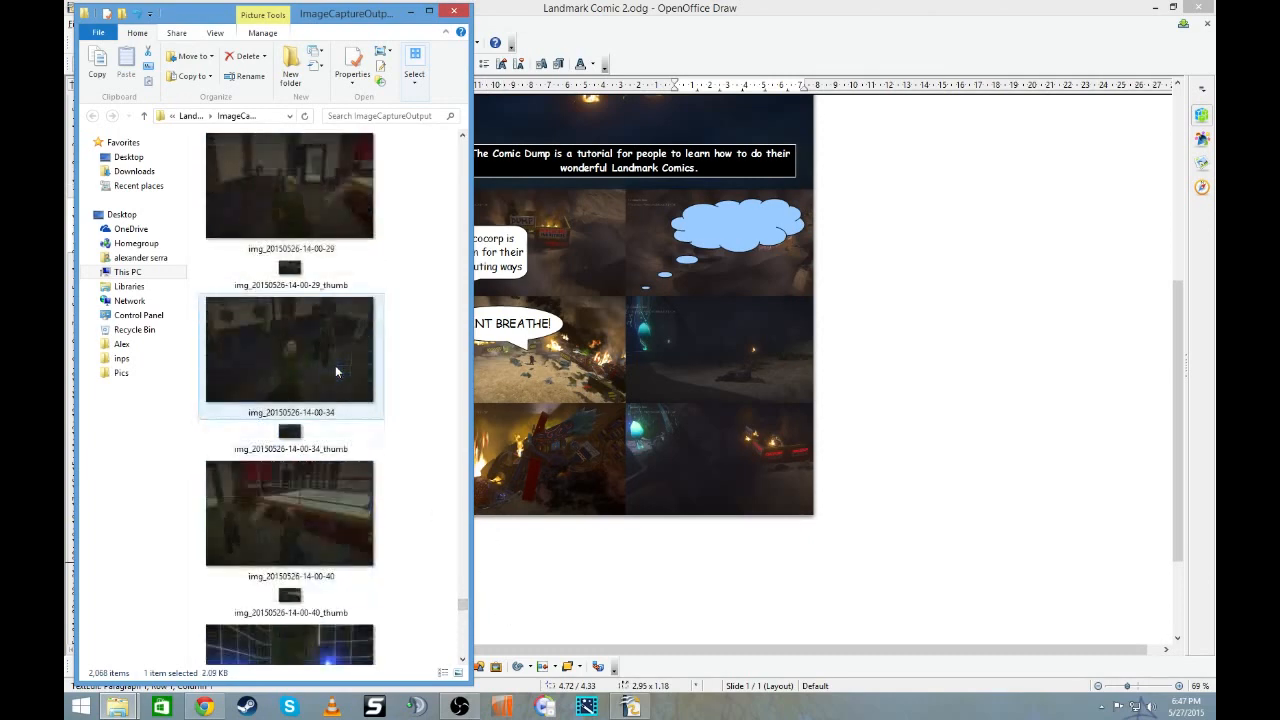
{"action": "scroll", "coordinate": [335, 371], "scroll_direction": "up", "scroll_amount": 10}
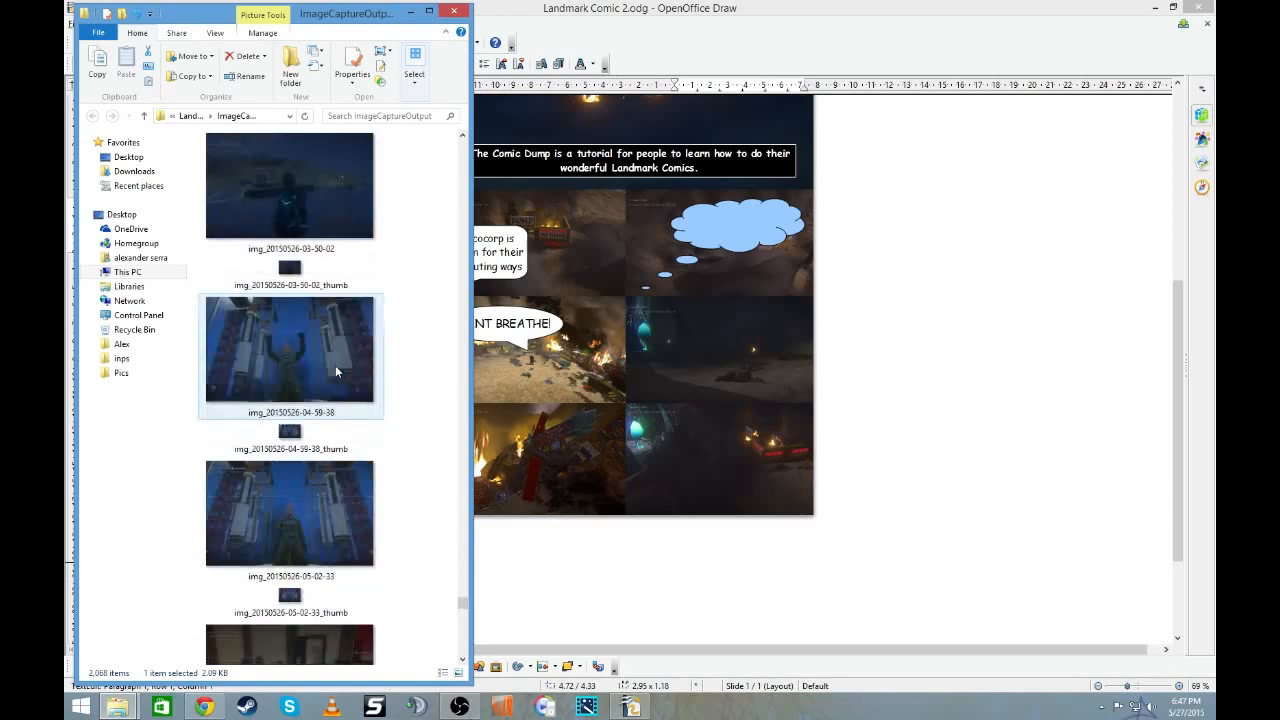
{"action": "scroll", "coordinate": [335, 371], "scroll_direction": "up", "scroll_amount": 3}
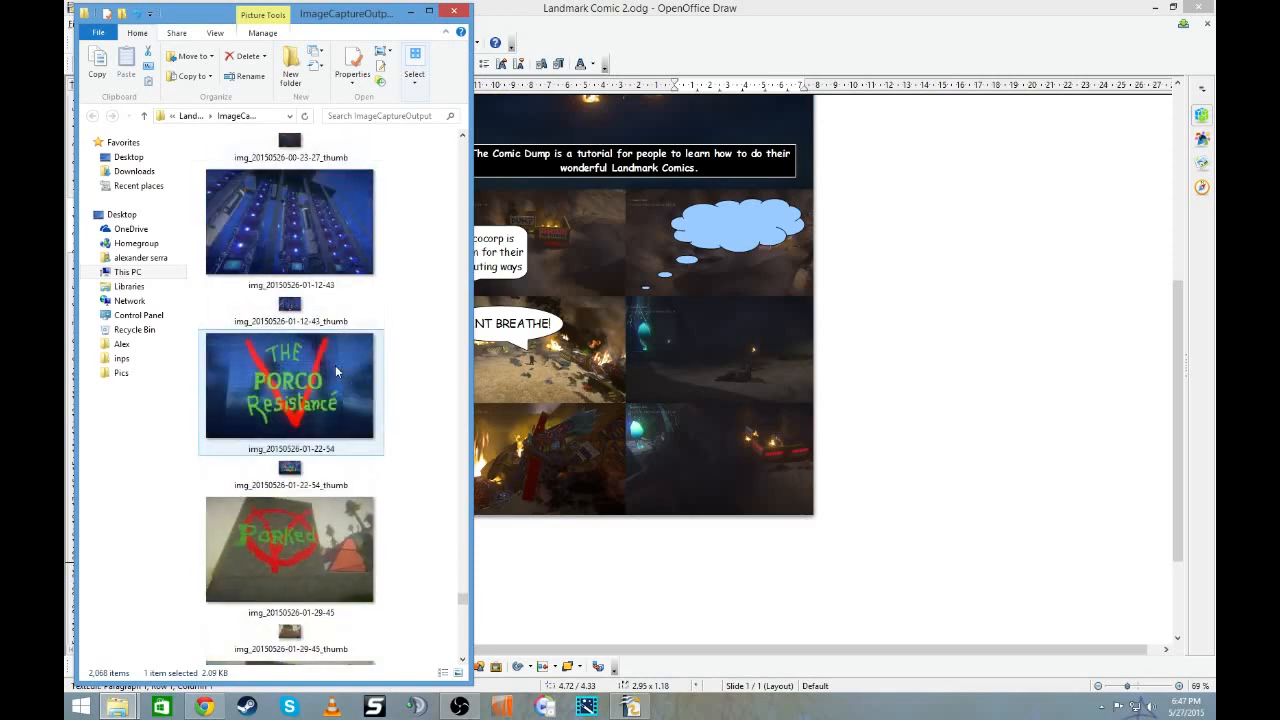
{"action": "scroll", "coordinate": [335, 371], "scroll_direction": "up", "scroll_amount": 6}
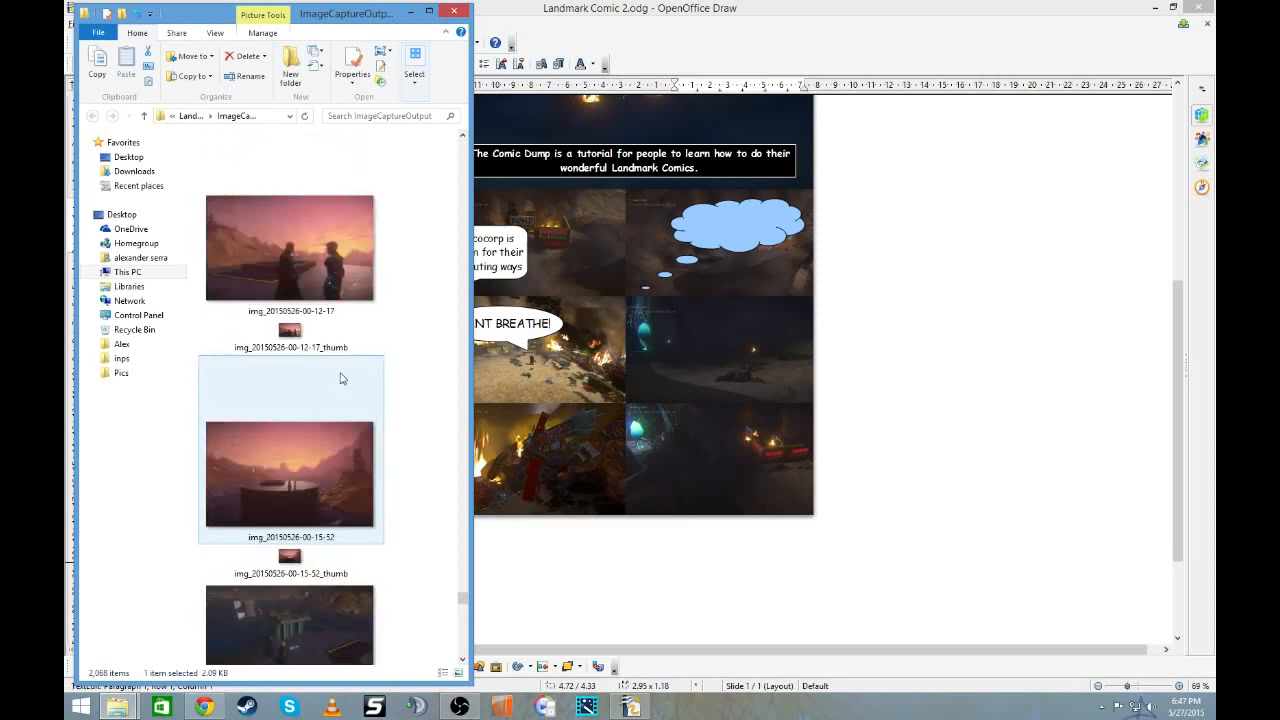
{"action": "scroll", "coordinate": [340, 378], "scroll_direction": "down", "scroll_amount": 4}
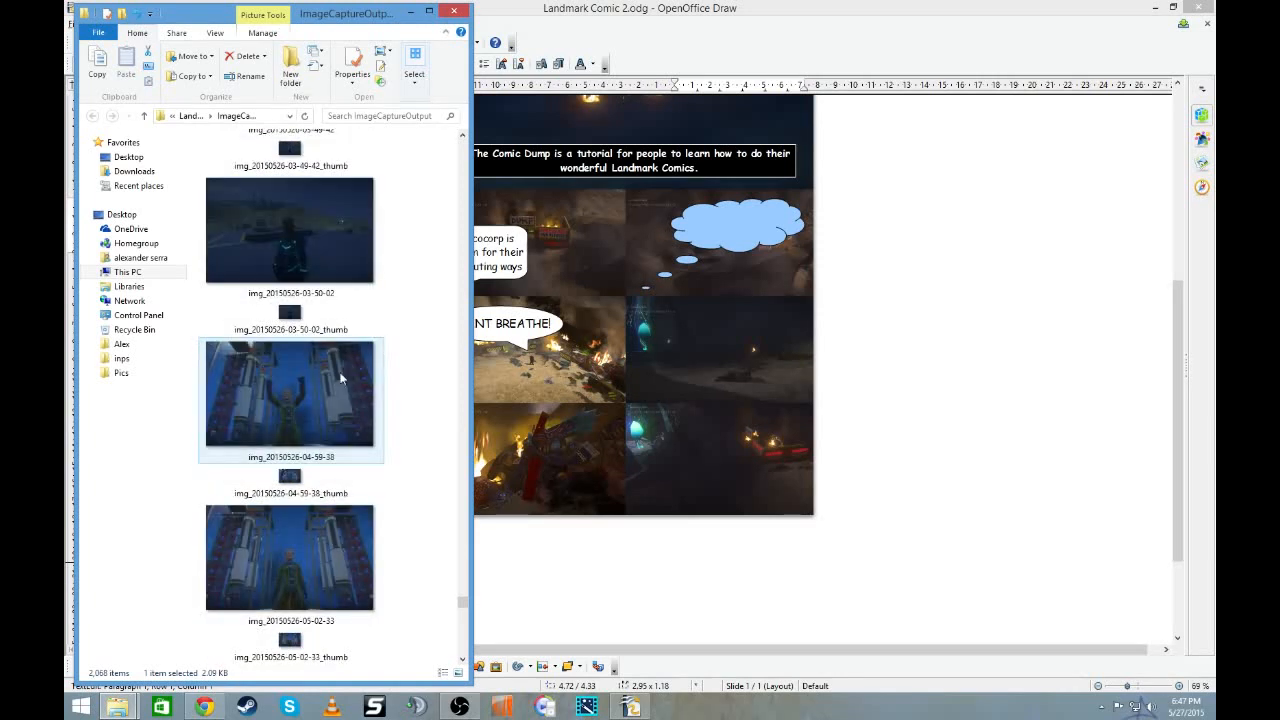
{"action": "scroll", "coordinate": [340, 378], "scroll_direction": "up", "scroll_amount": 4}
{"action": "mouse_move", "coordinate": [295, 213]}
{"action": "left_mouse_down"}
{"action": "mouse_move", "coordinate": [650, 192]}
{"action": "mouse_move", "coordinate": [761, 232]}
{"action": "mouse_move", "coordinate": [721, 228]}
{"action": "mouse_move", "coordinate": [761, 221]}
{"action": "mouse_move", "coordinate": [703, 232]}
{"action": "mouse_move", "coordinate": [946, 263]}
{"action": "left_mouse_up"}
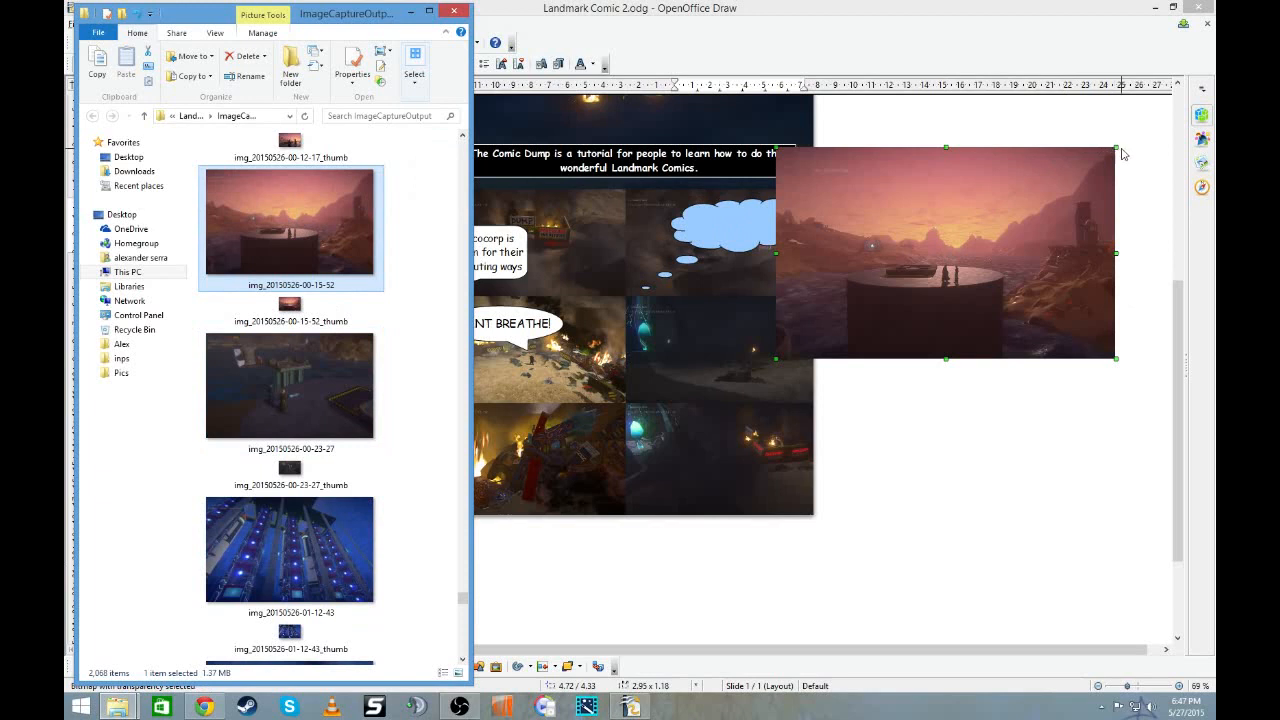
{"action": "mouse_move", "coordinate": [1117, 147]}
{"action": "left_mouse_down"}
{"action": "mouse_move", "coordinate": [885, 305]}
{"action": "mouse_move", "coordinate": [750, 215]}
{"action": "left_mouse_up"}
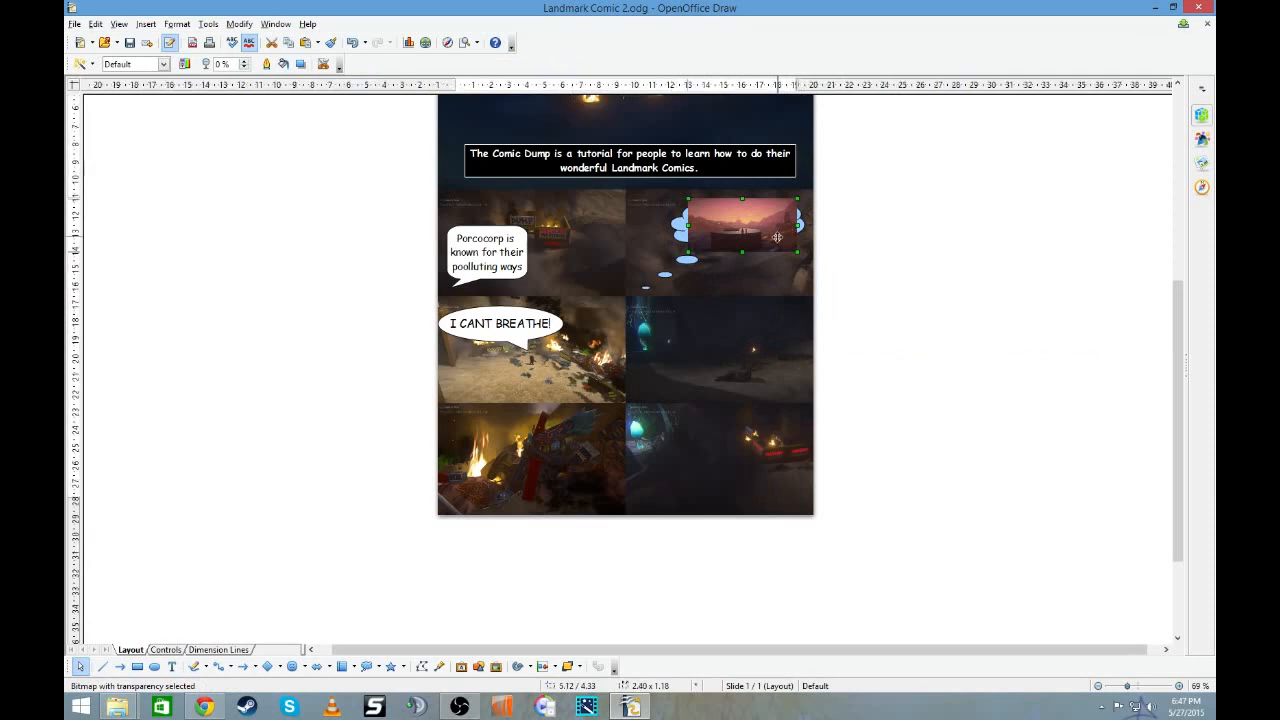
{"action": "left_click_drag", "start_coordinate": [736, 229], "coordinate": [944, 247]}
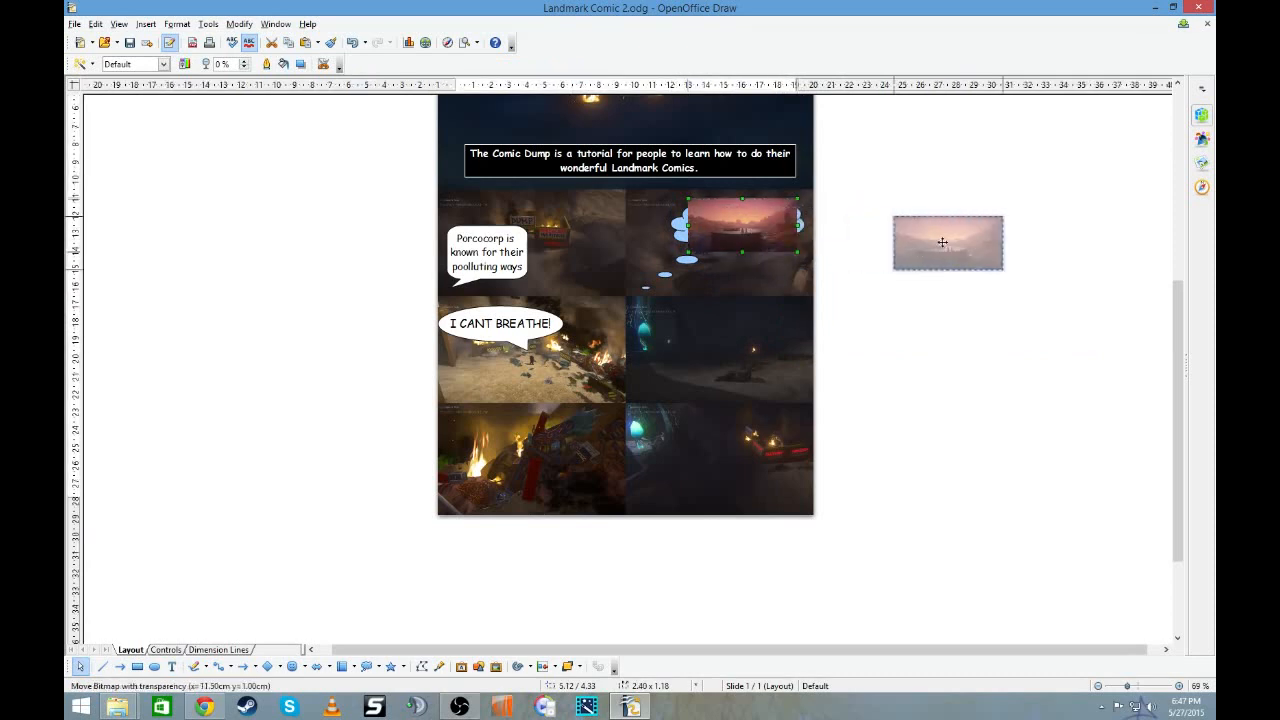
- Change the area fill of the cloud callout in the first row's right panel to White
{"action": "left_click", "coordinate": [745, 223]}
{"action": "left_click", "coordinate": [745, 223]}
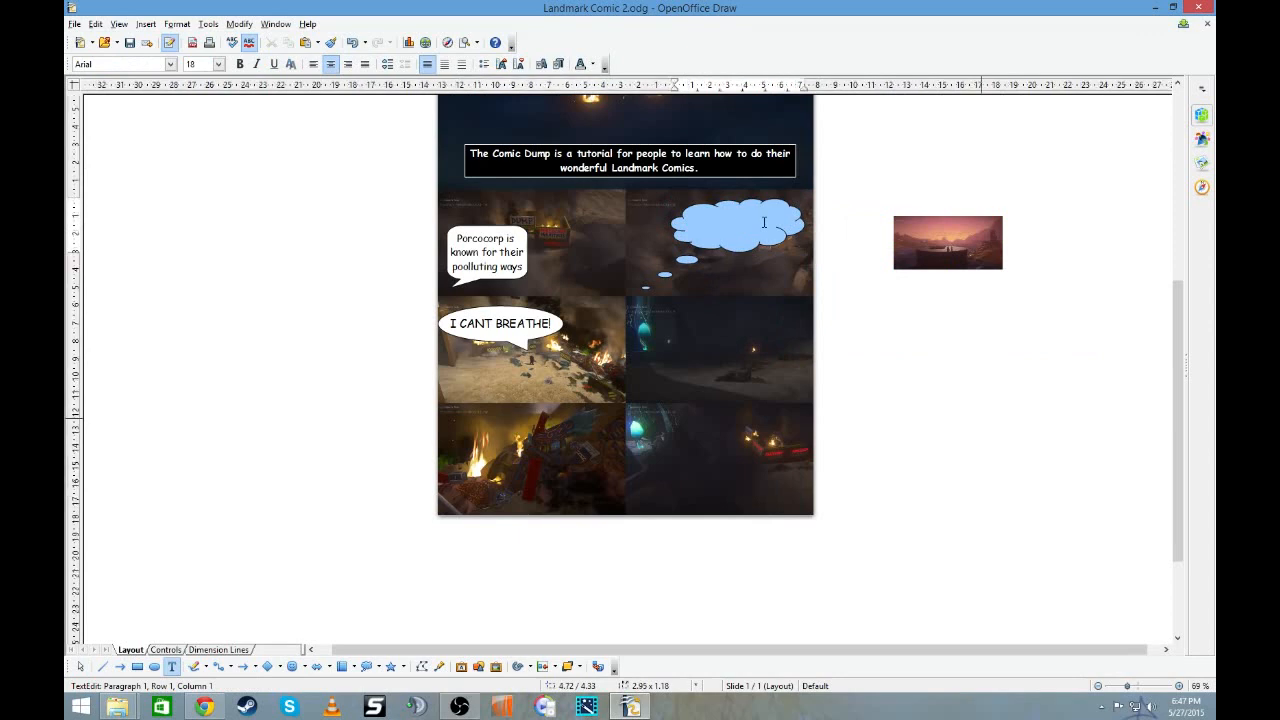
{"action": "right_click", "coordinate": [763, 222]}
{"action": "mouse_move", "coordinate": [814, 306]}
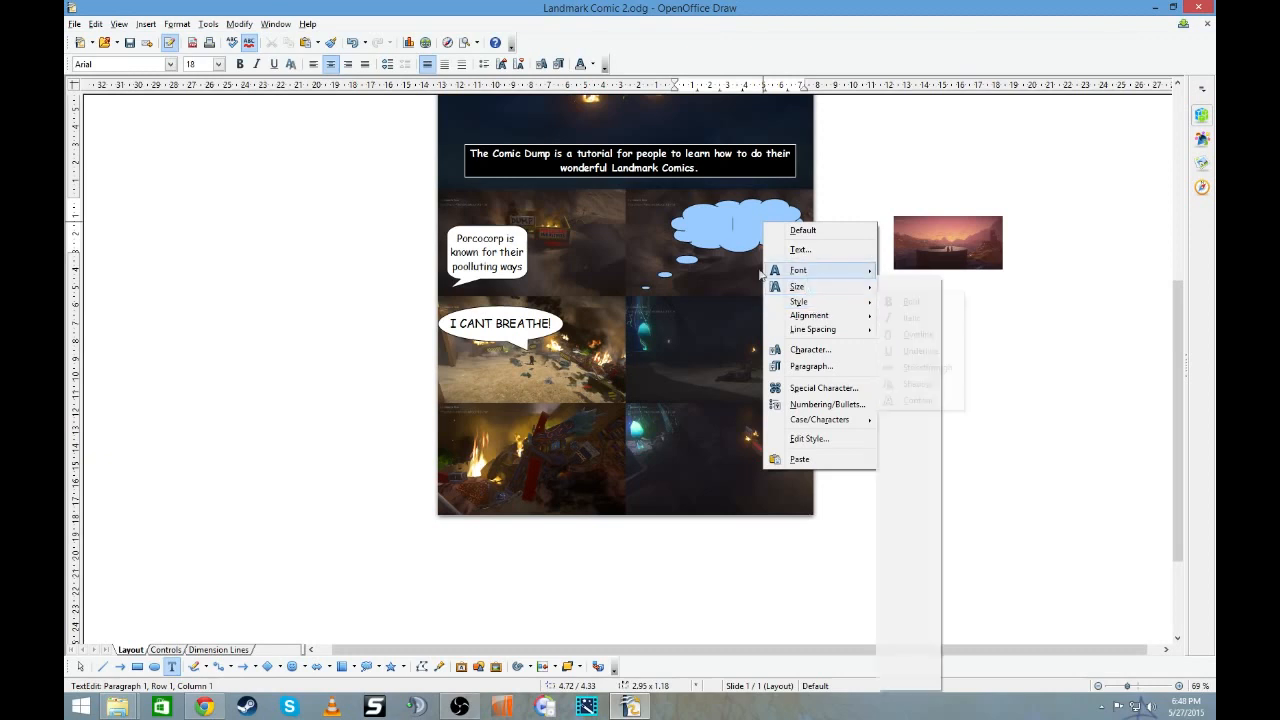
{"action": "left_click", "coordinate": [728, 246]}
{"action": "key", "text": "Escape"}
{"action": "right_click", "coordinate": [764, 247]}
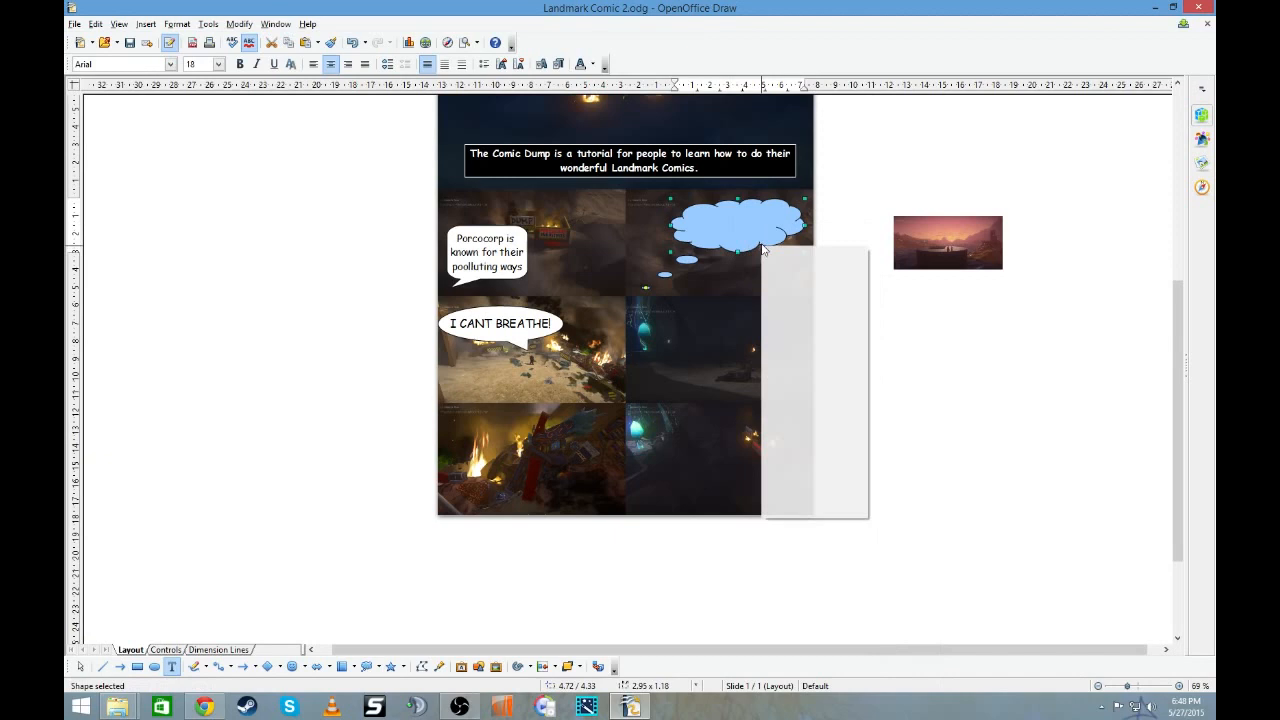
{"action": "left_click", "coordinate": [798, 272]}
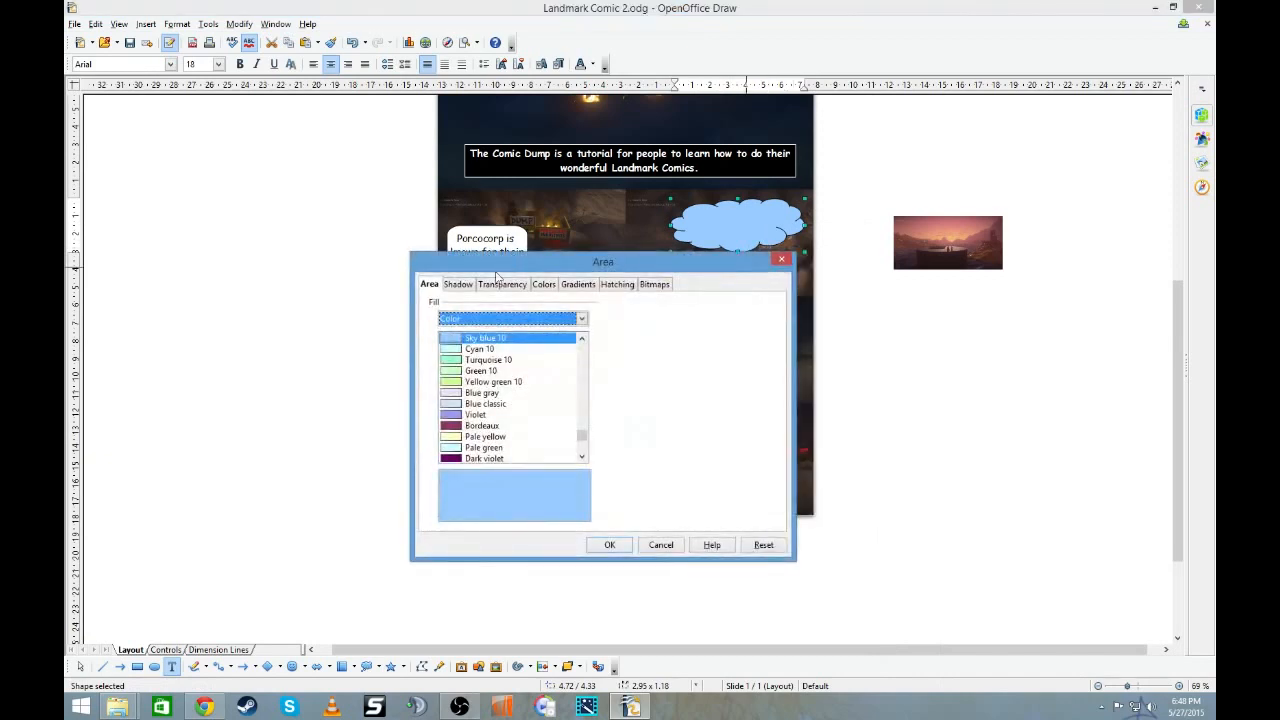
{"action": "left_click_drag", "start_coordinate": [581, 436], "coordinate": [581, 345]}
{"action": "left_click", "coordinate": [482, 339]}
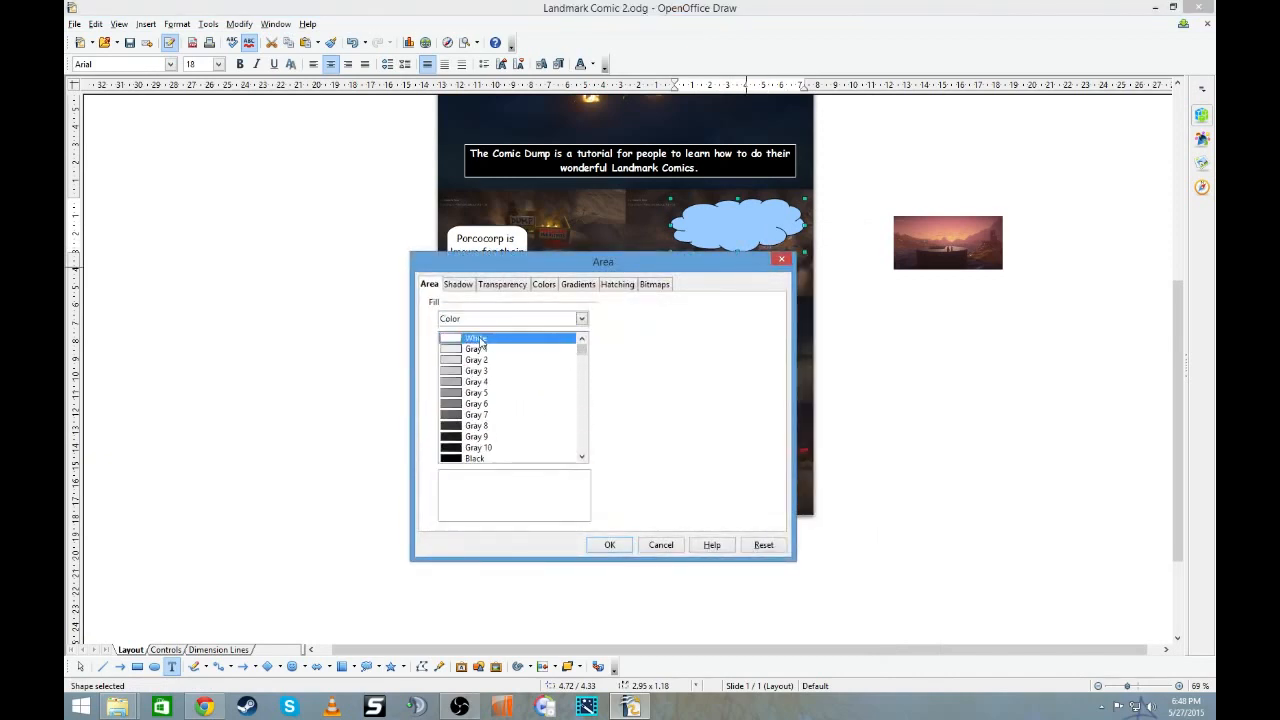
{"action": "left_click", "coordinate": [609, 545]}
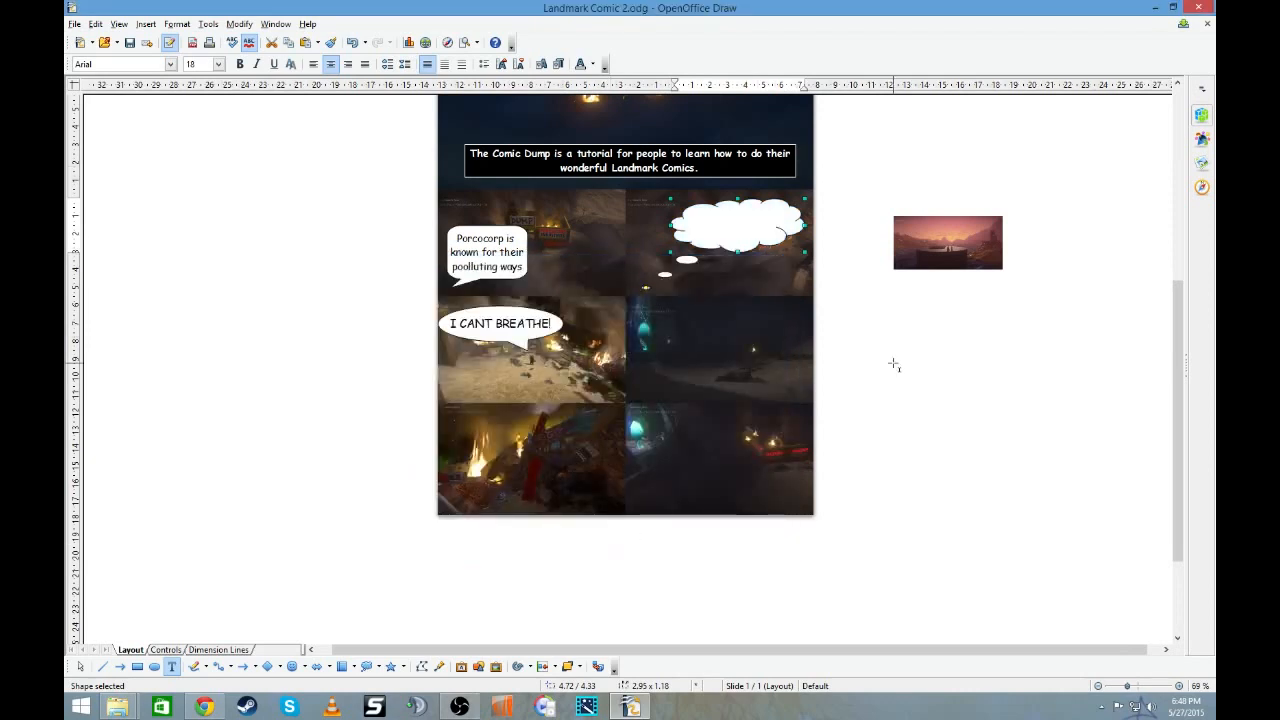
- Enter "THIS SUCKS!" in the white cloud callout and set its font to Comic Sans MS
{"action": "double_click", "coordinate": [750, 224]}
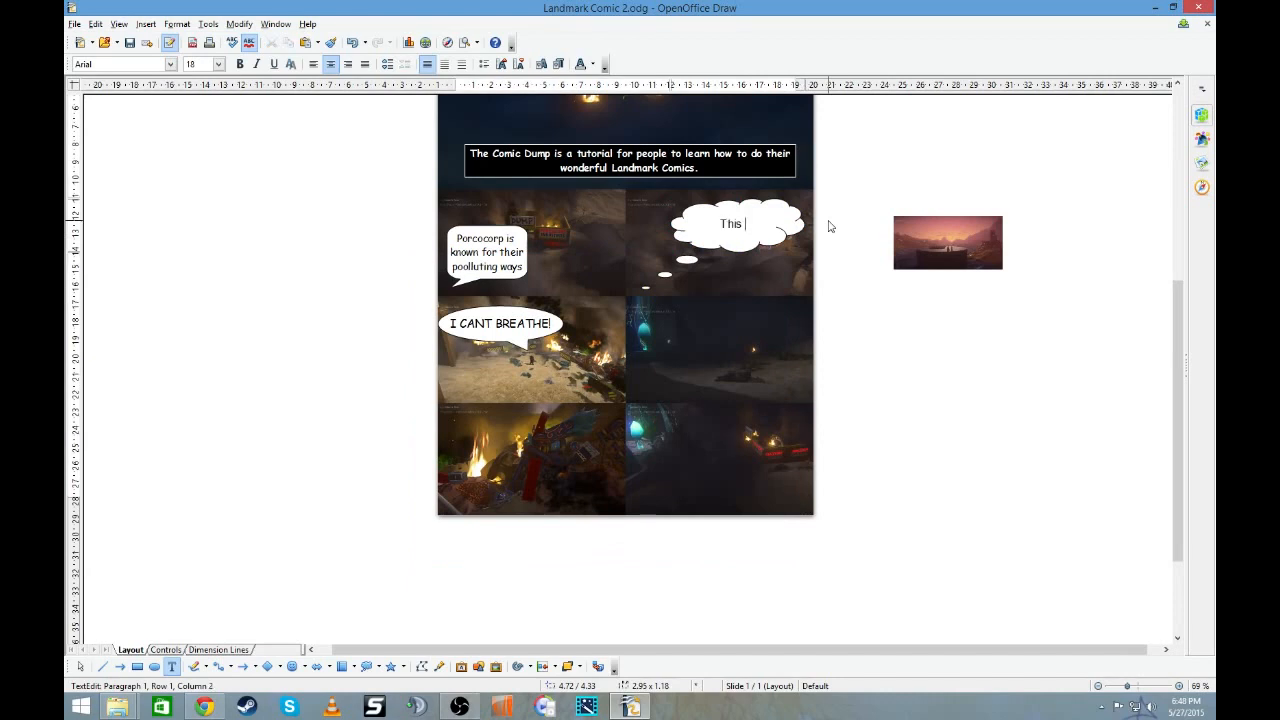
{"action": "type", "text": "THIS SUCKS!"}
{"action": "key", "text": "shift+Left"}
{"action": "key", "text": "shift+Left"}
{"action": "key", "text": "shift+Left"}
{"action": "key", "text": "shift+Left"}
{"action": "key", "text": "shift+Left"}
{"action": "key", "text": "shift+Left"}
{"action": "key", "text": "shift+Left"}
{"action": "key", "text": "shift+Left"}
{"action": "key", "text": "shift+Left"}
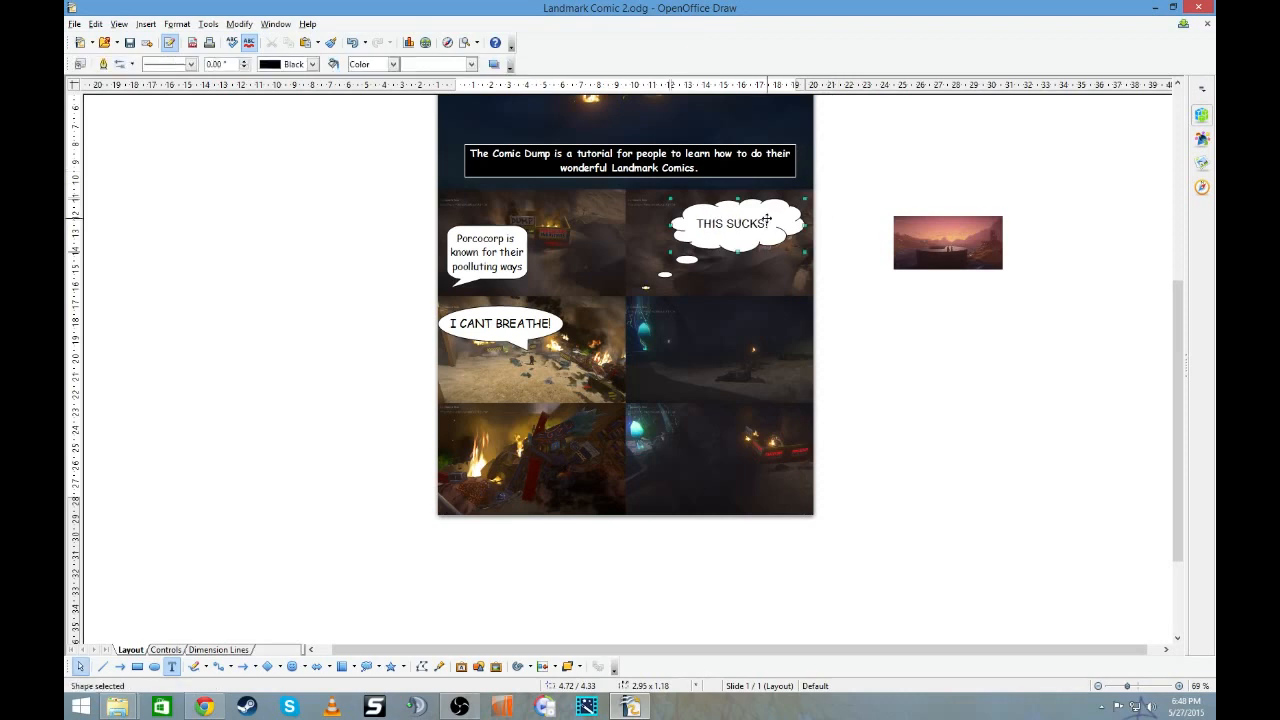
{"action": "key", "text": "shift+Left"}
{"action": "key", "text": "shift+Left"}
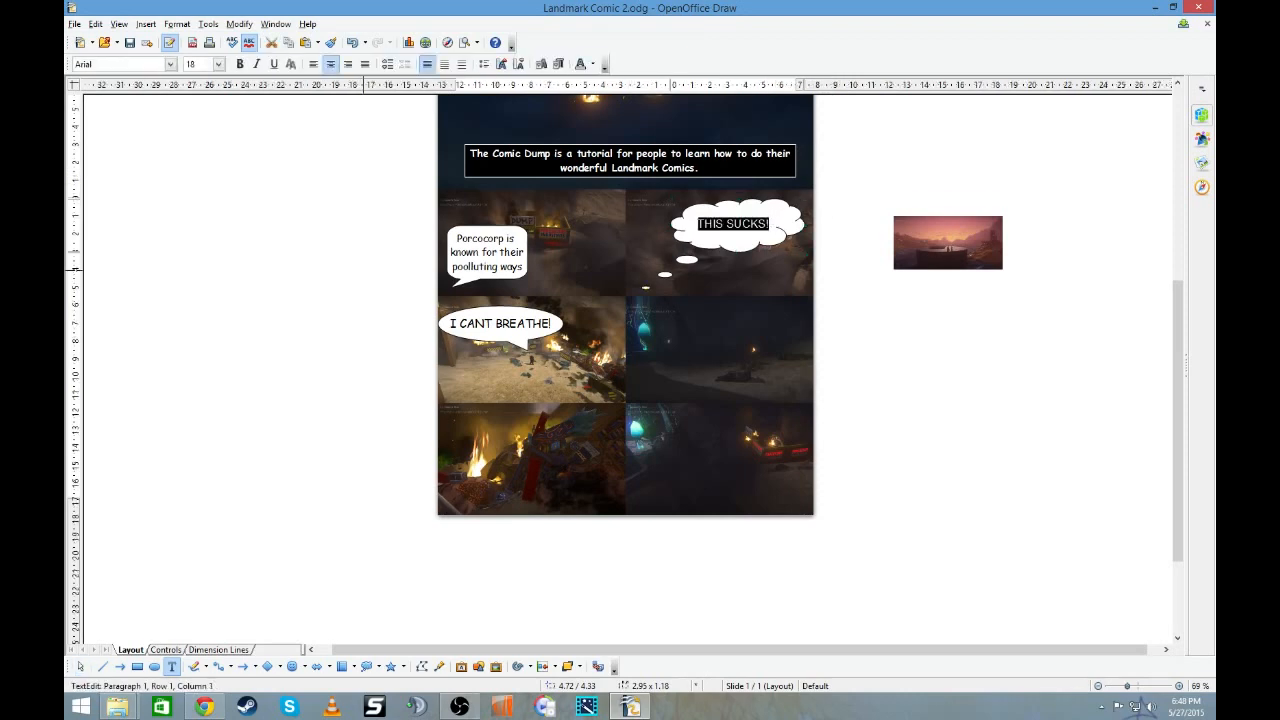
{"action": "left_click", "coordinate": [170, 64]}
{"action": "scroll", "coordinate": [165, 130], "scroll_direction": "down", "scroll_amount": 5}
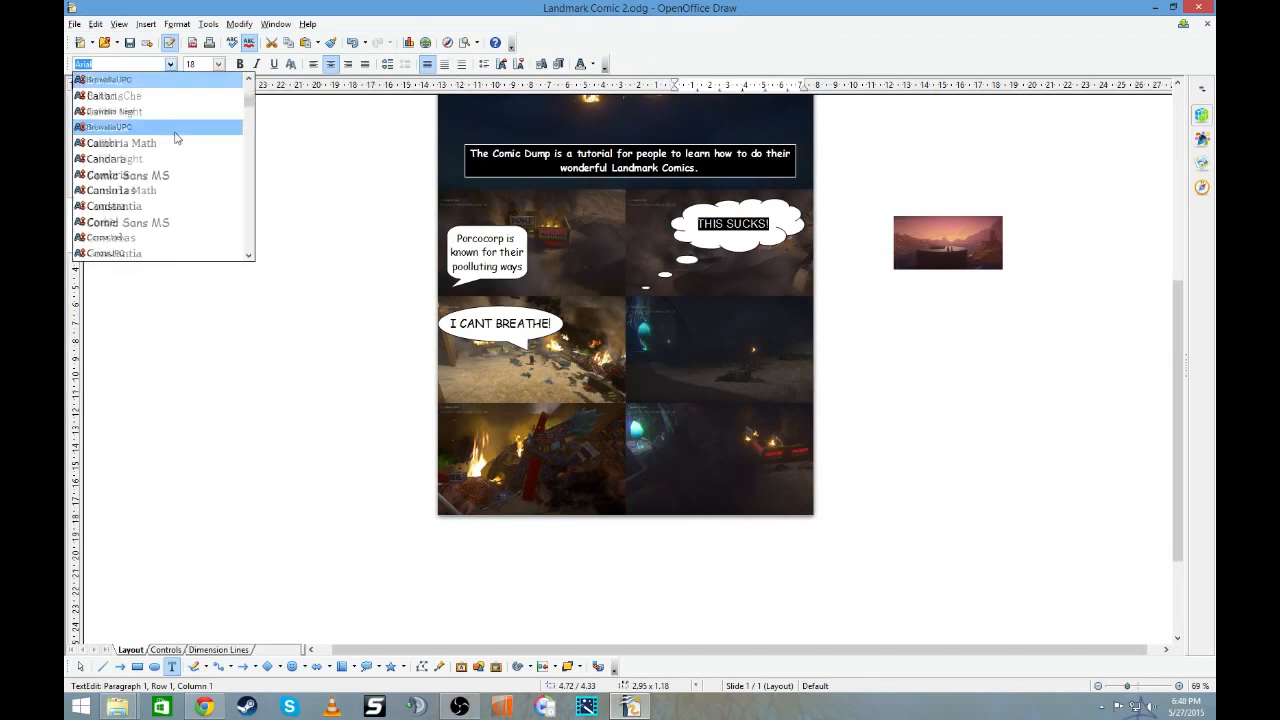
{"action": "left_click", "coordinate": [165, 136]}
{"action": "left_click", "coordinate": [904, 168]}
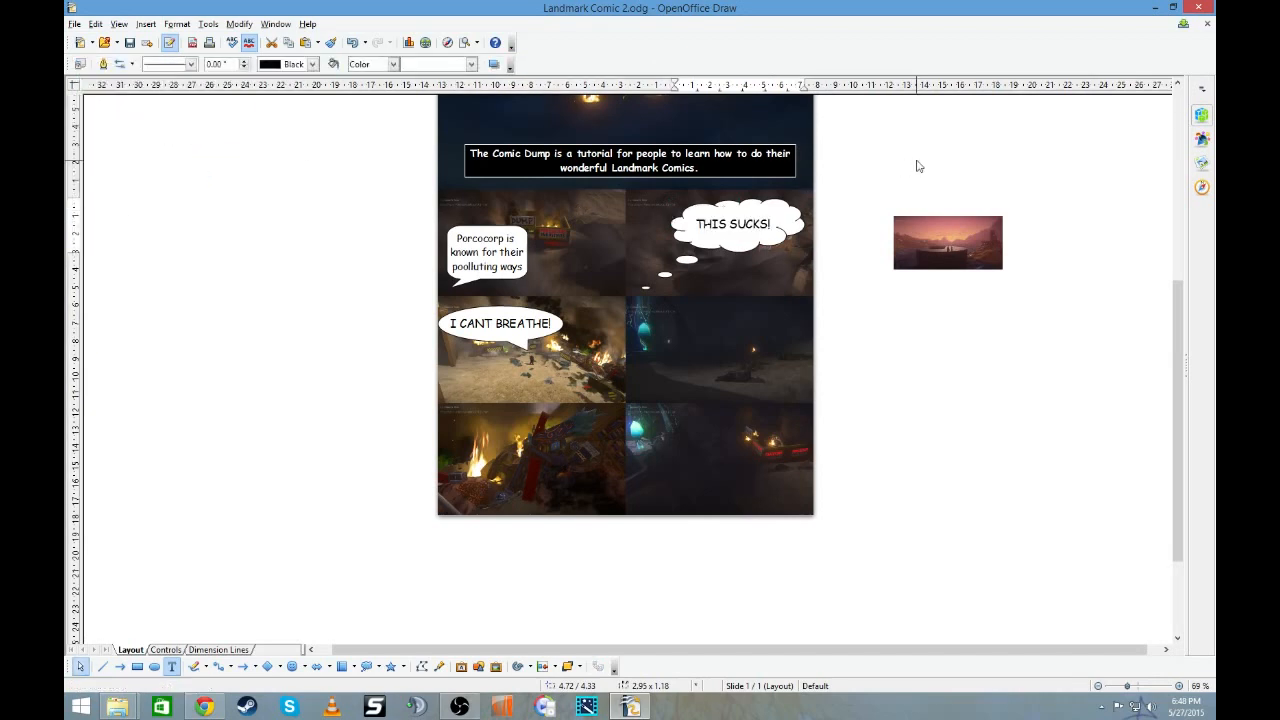
- Move the small sunset screenshot slightly upward and farther away from the comic page
{"action": "left_click_drag", "start_coordinate": [986, 270], "coordinate": [1021, 234]}
- Examine the bitmap, hatching, gradient, color and transparency fill options for the "THIS SUCKS!" cloud callout
{"action": "right_click", "coordinate": [788, 229]}
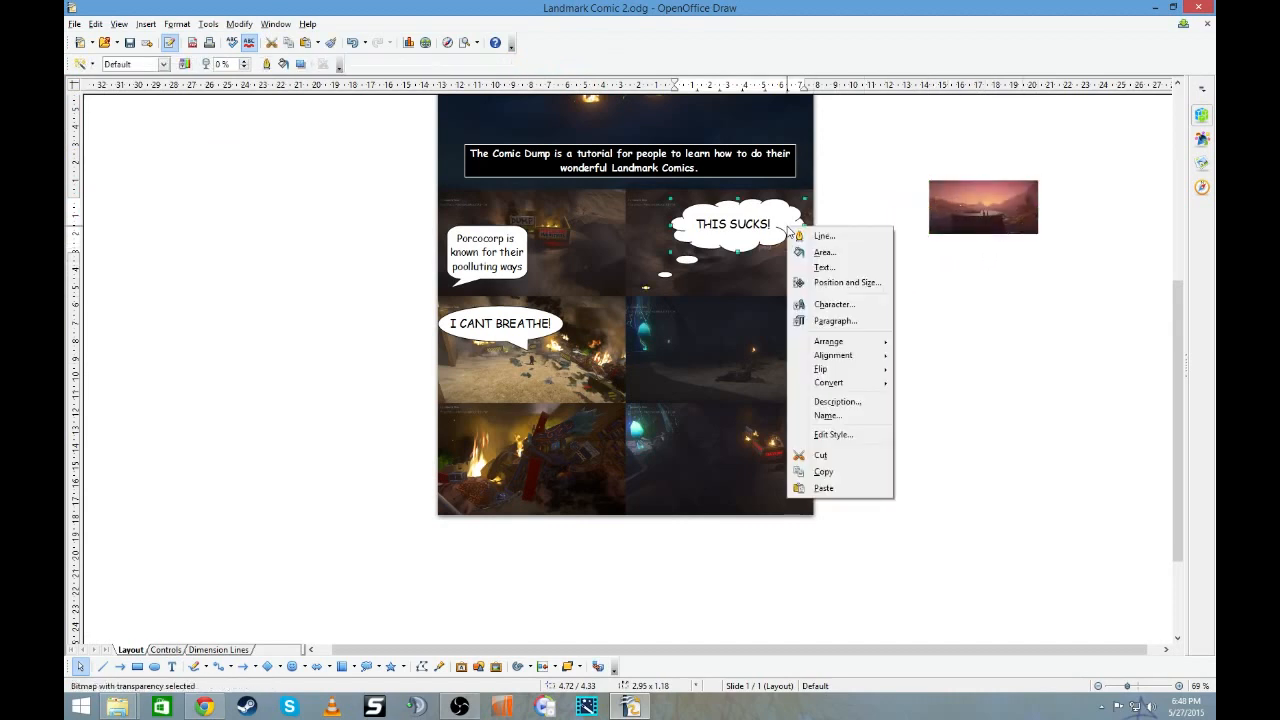
{"action": "left_click", "coordinate": [851, 254]}
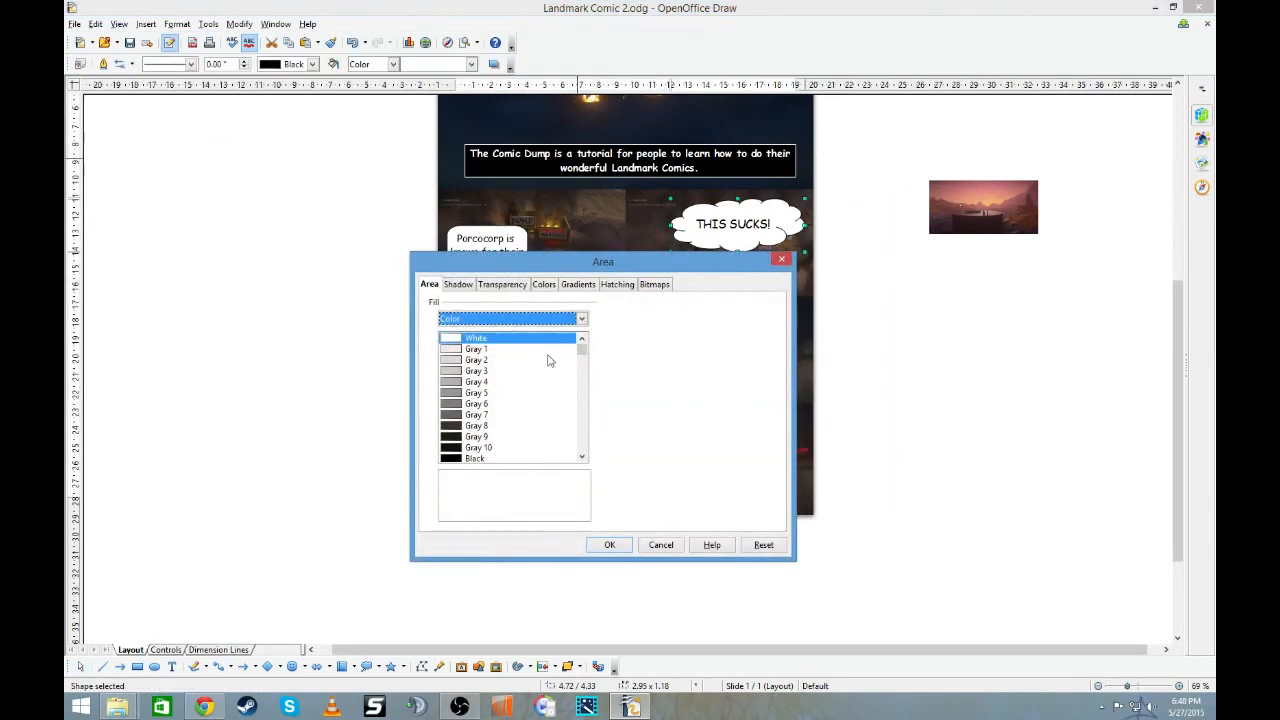
{"action": "left_click", "coordinate": [651, 287]}
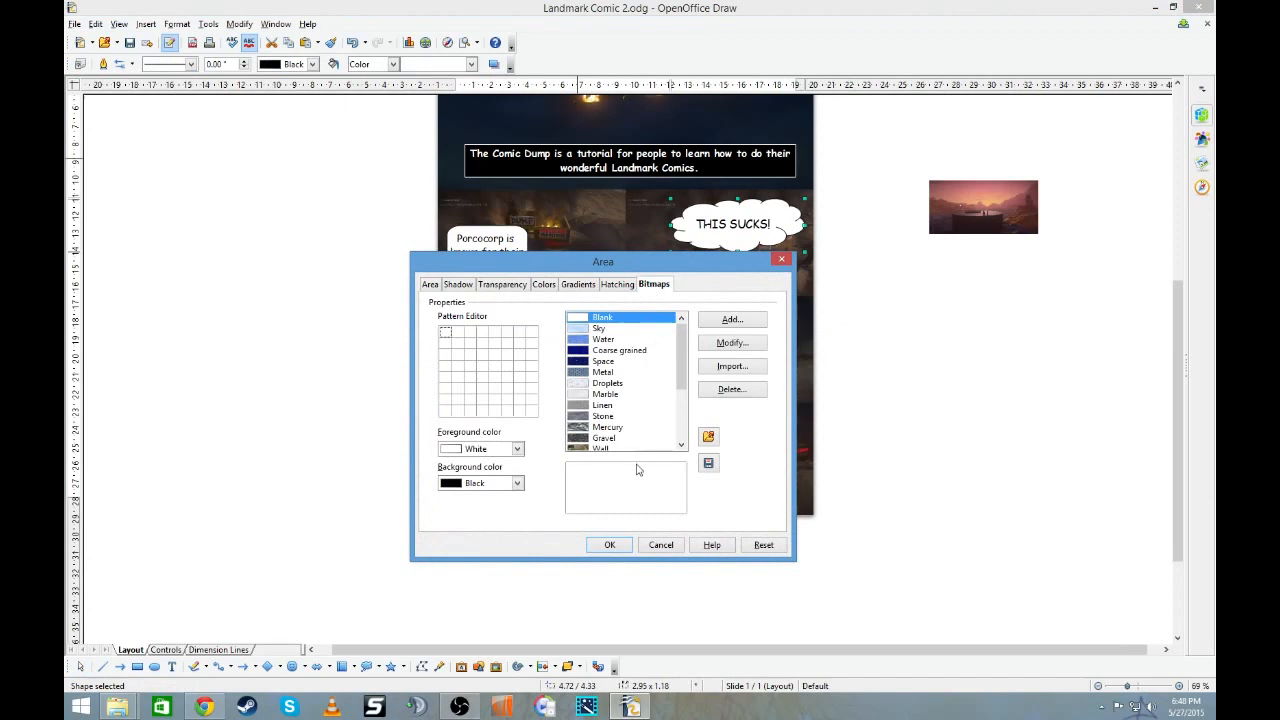
{"action": "left_click", "coordinate": [617, 286]}
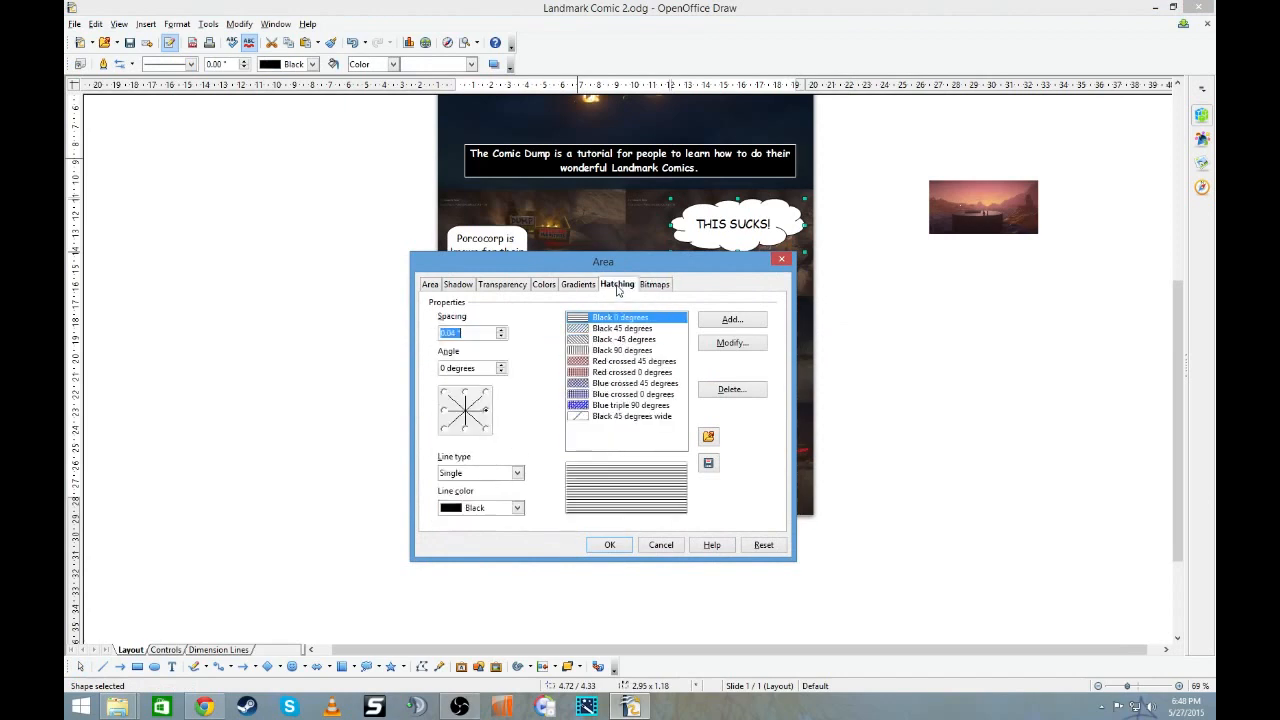
{"action": "left_click", "coordinate": [577, 285]}
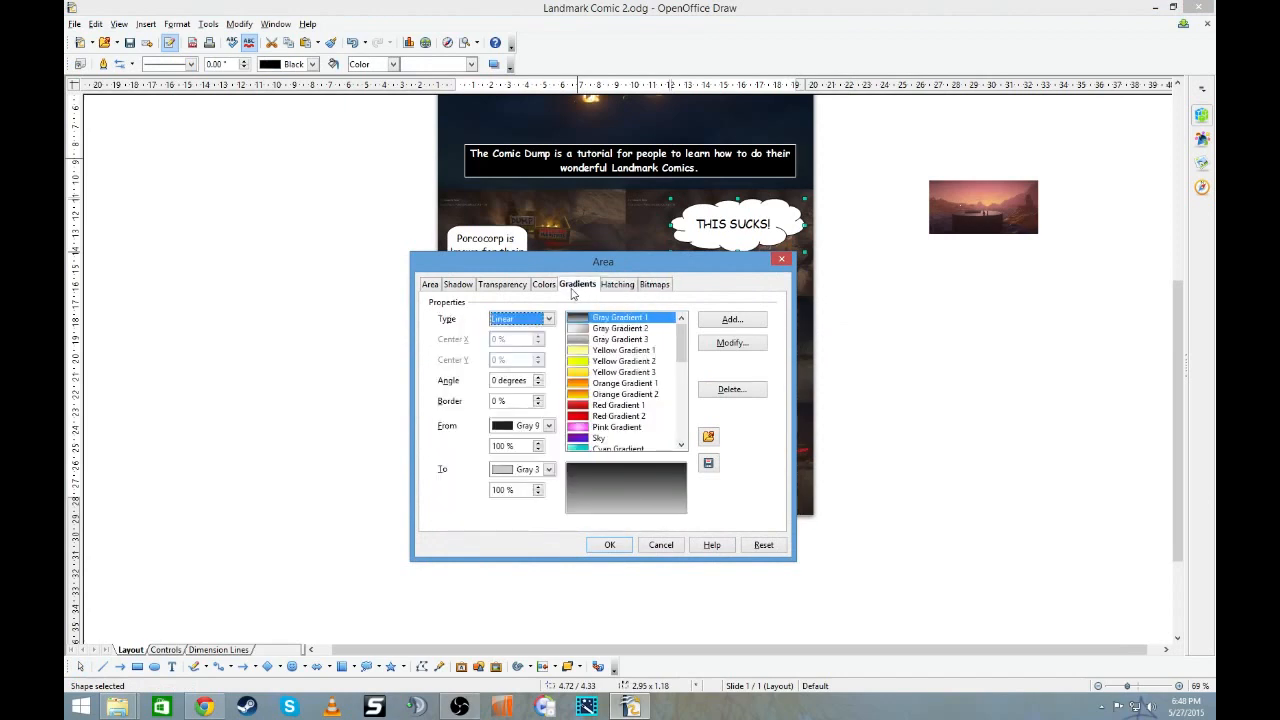
{"action": "left_click", "coordinate": [546, 287]}
{"action": "left_click", "coordinate": [508, 287]}
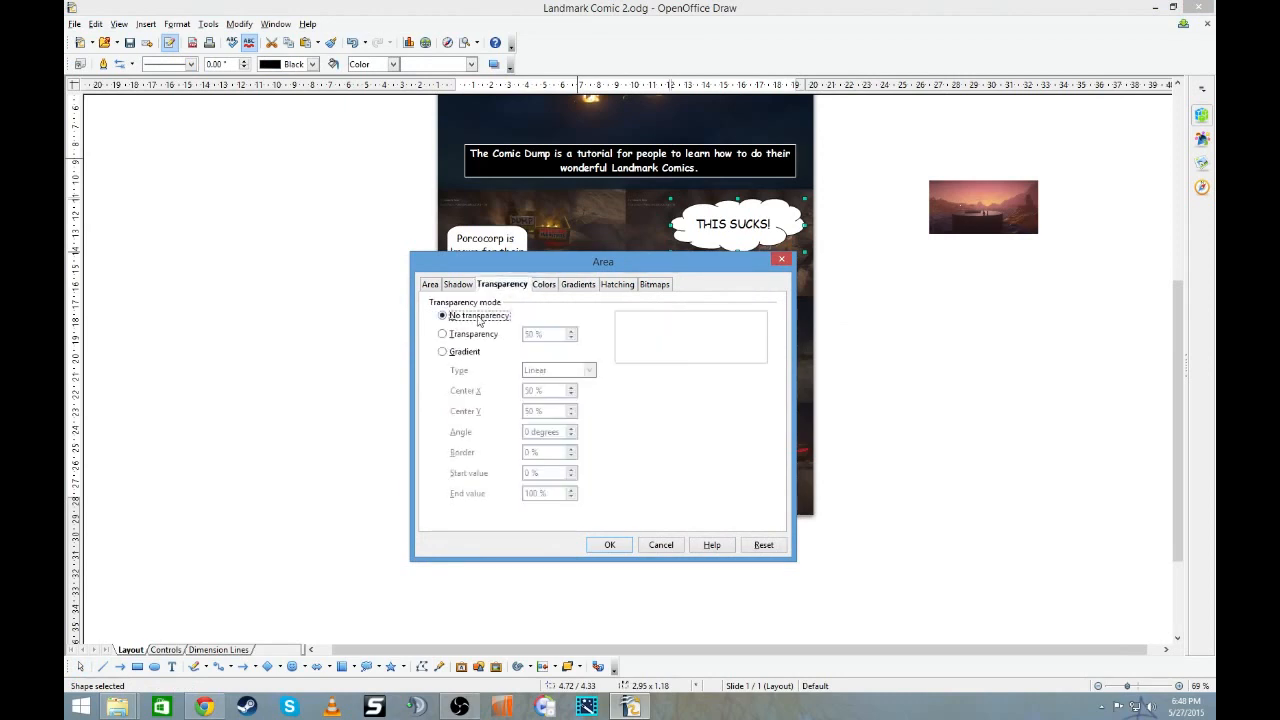
{"action": "left_click", "coordinate": [541, 286]}
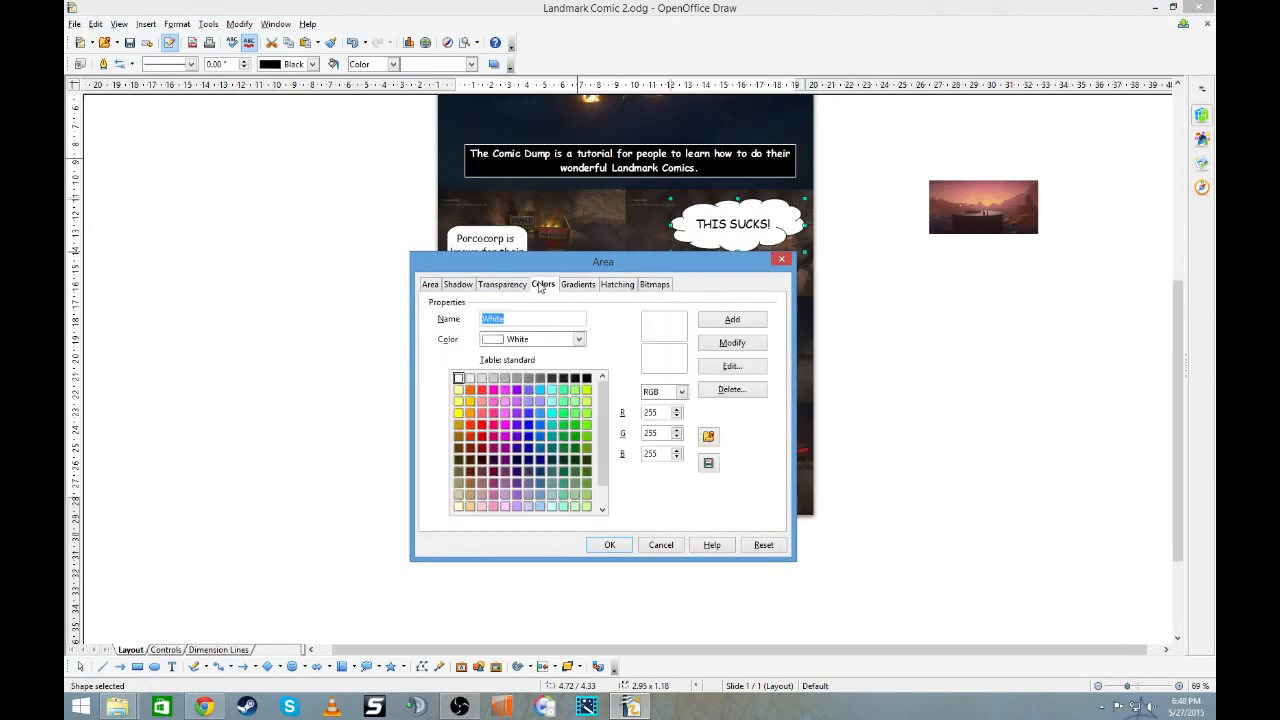
{"action": "left_click", "coordinate": [578, 286]}
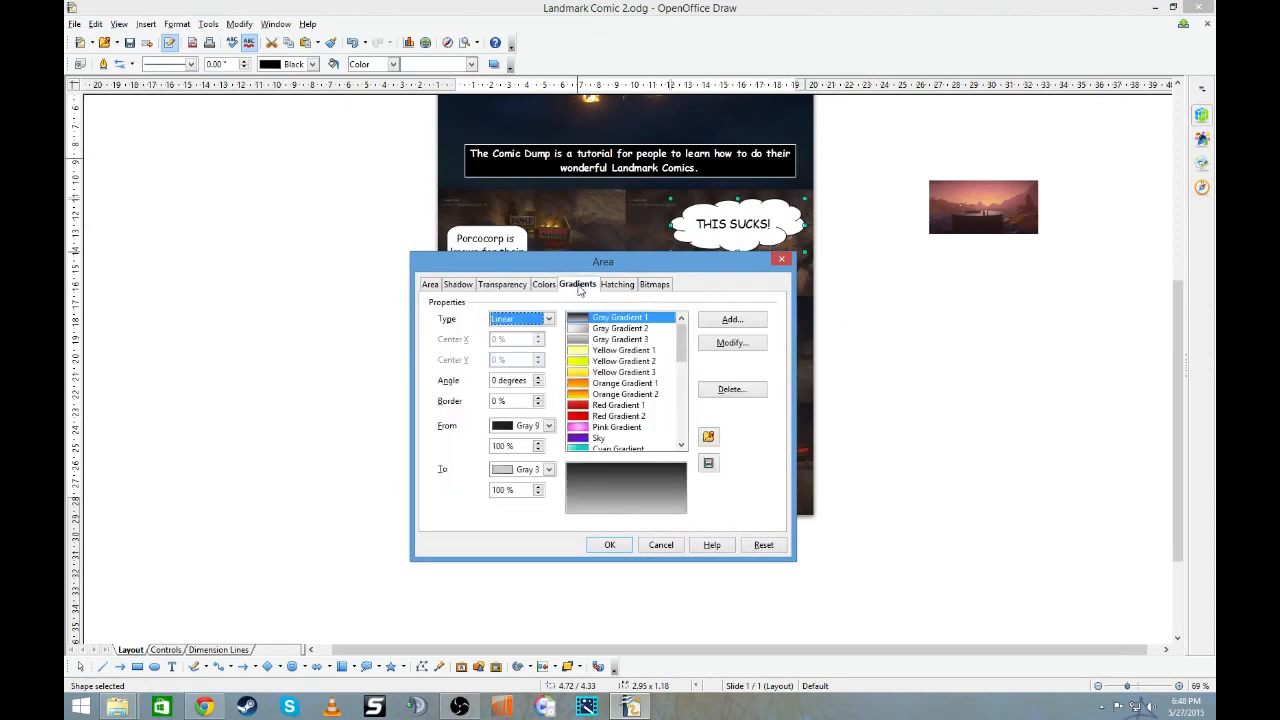
{"action": "left_click", "coordinate": [620, 287]}
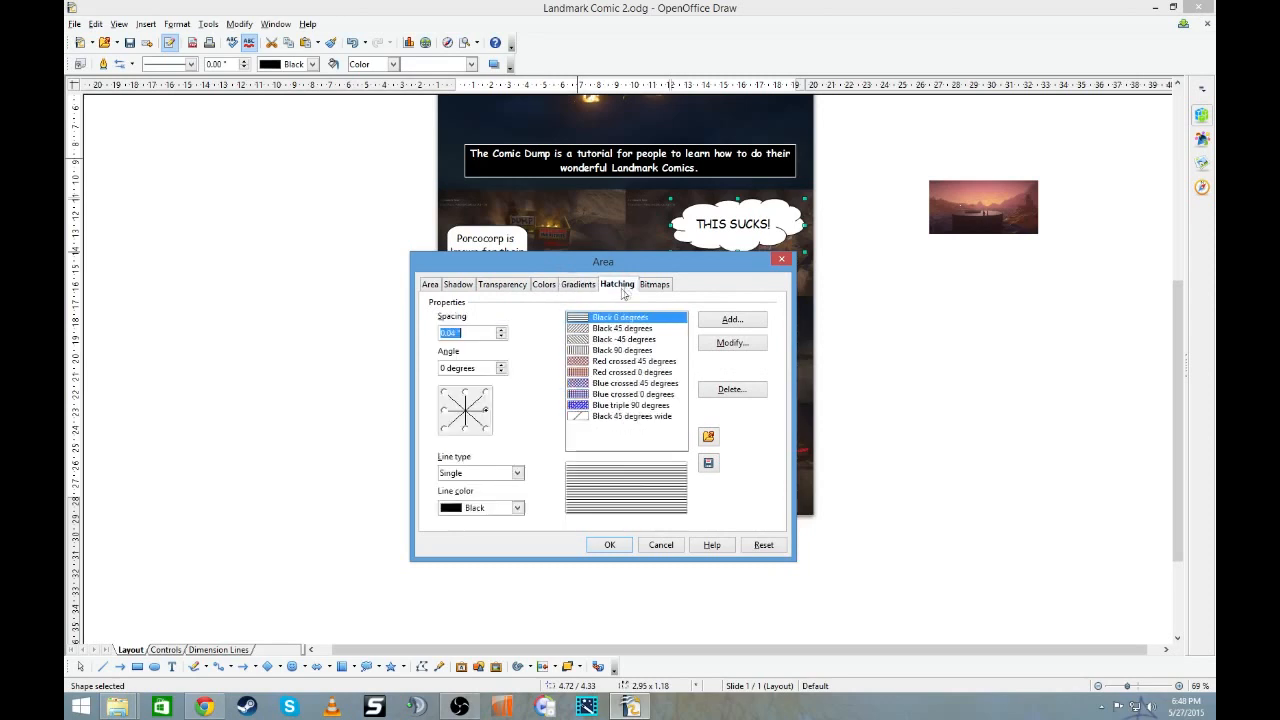
{"action": "left_click", "coordinate": [656, 286]}
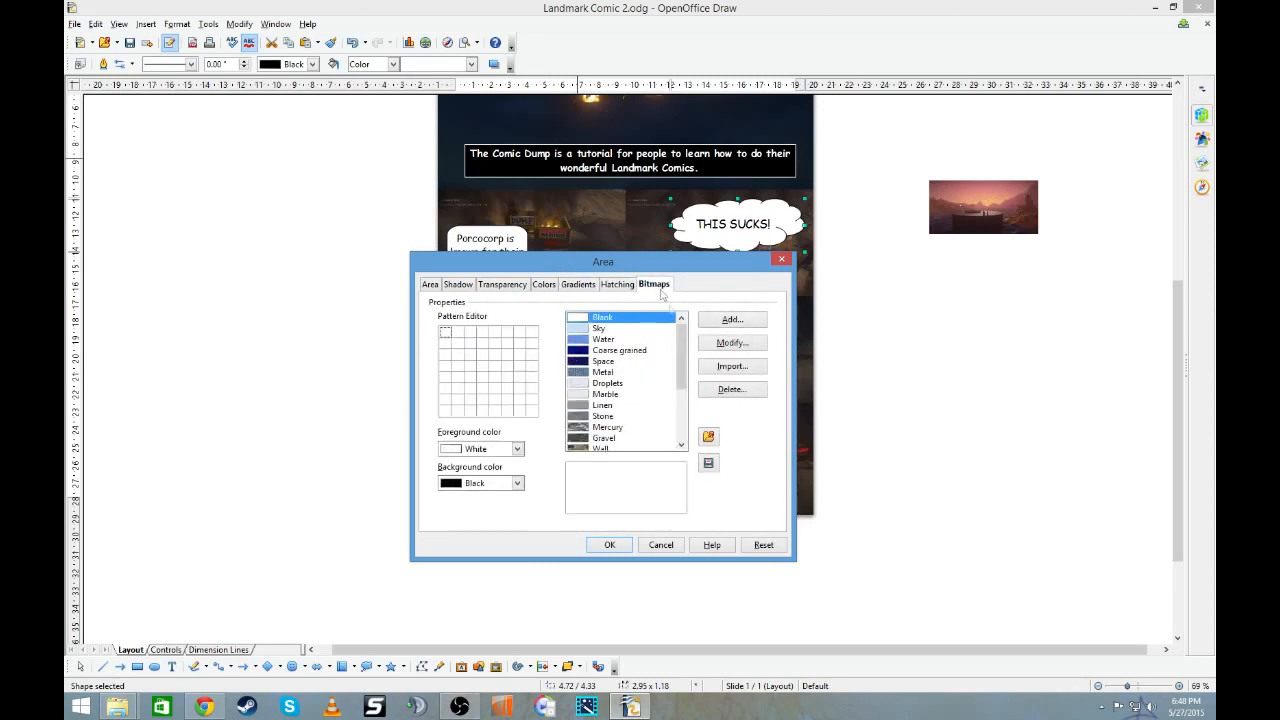
{"action": "left_click_drag", "start_coordinate": [682, 350], "coordinate": [684, 411]}
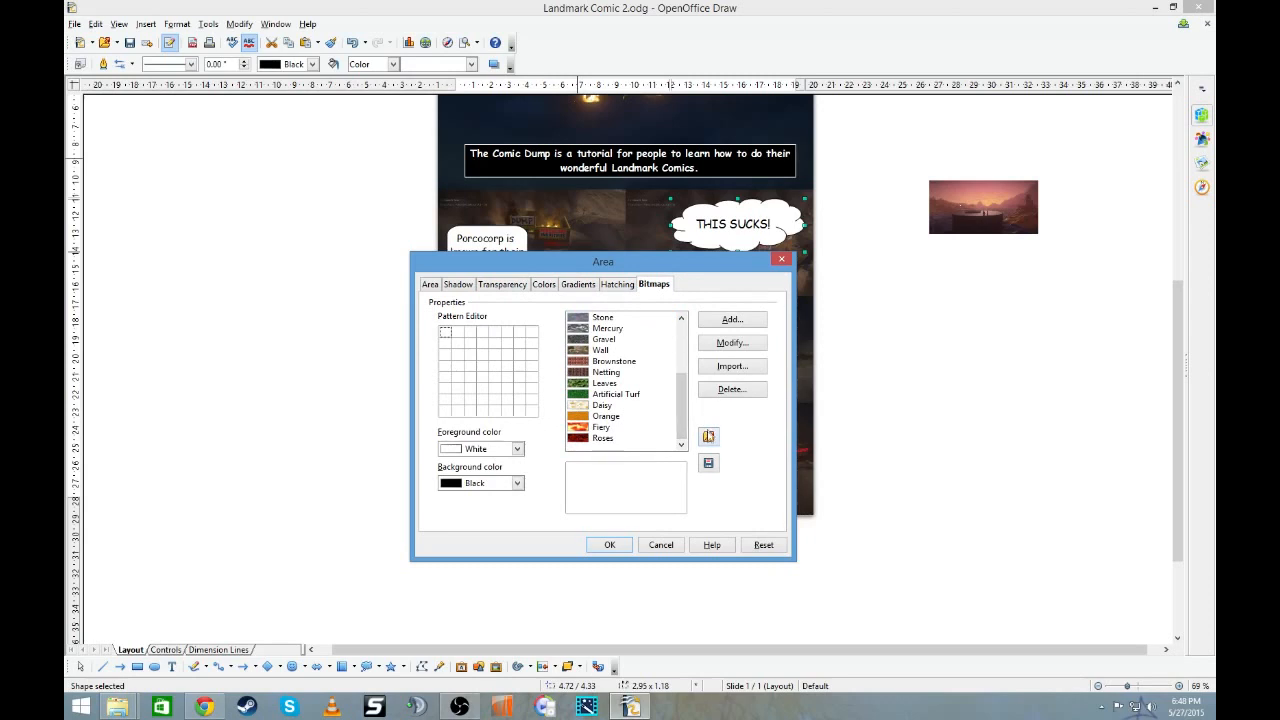
{"action": "left_click", "coordinate": [708, 436]}
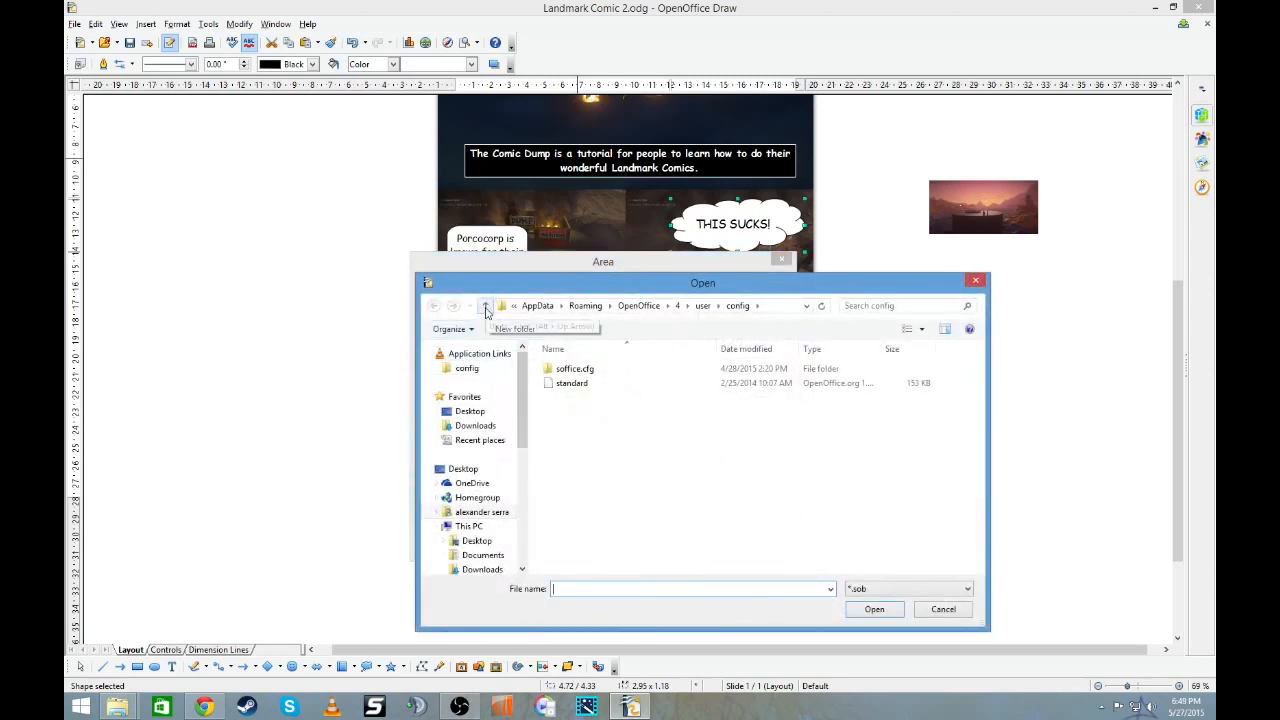
{"action": "scroll", "coordinate": [505, 500], "scroll_direction": "down", "scroll_amount": 3}
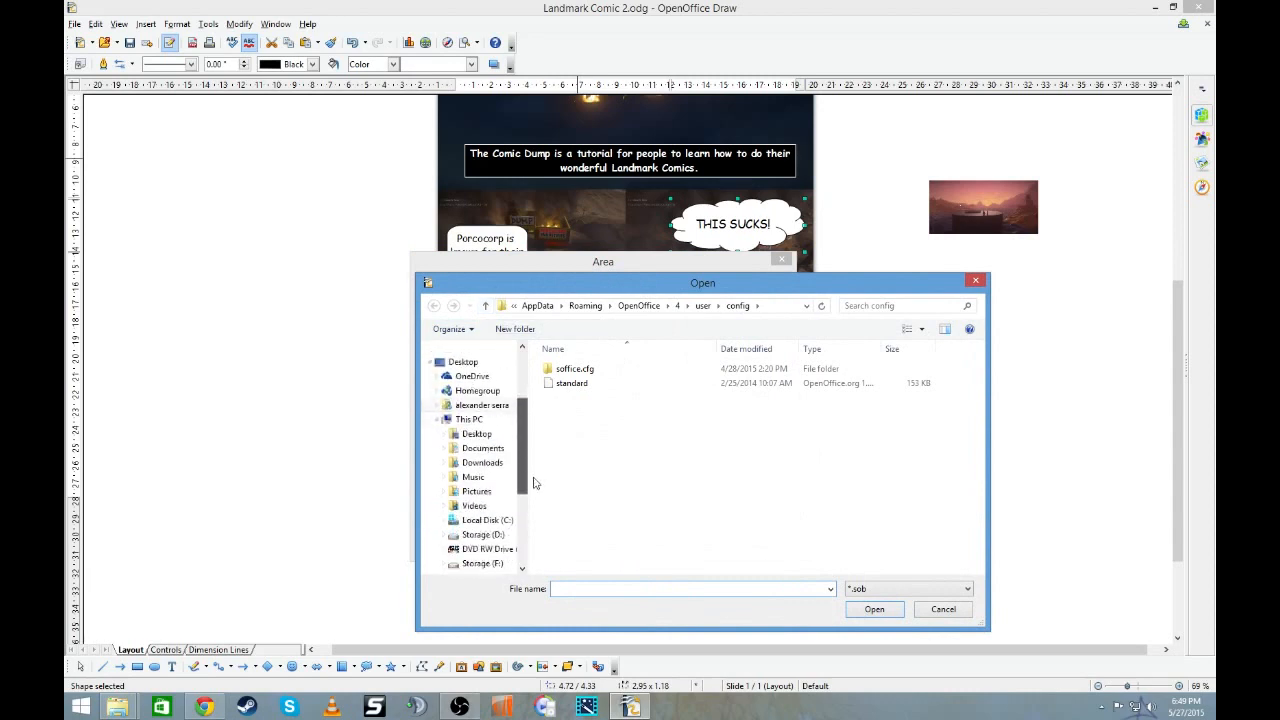
{"action": "left_click", "coordinate": [505, 492]}
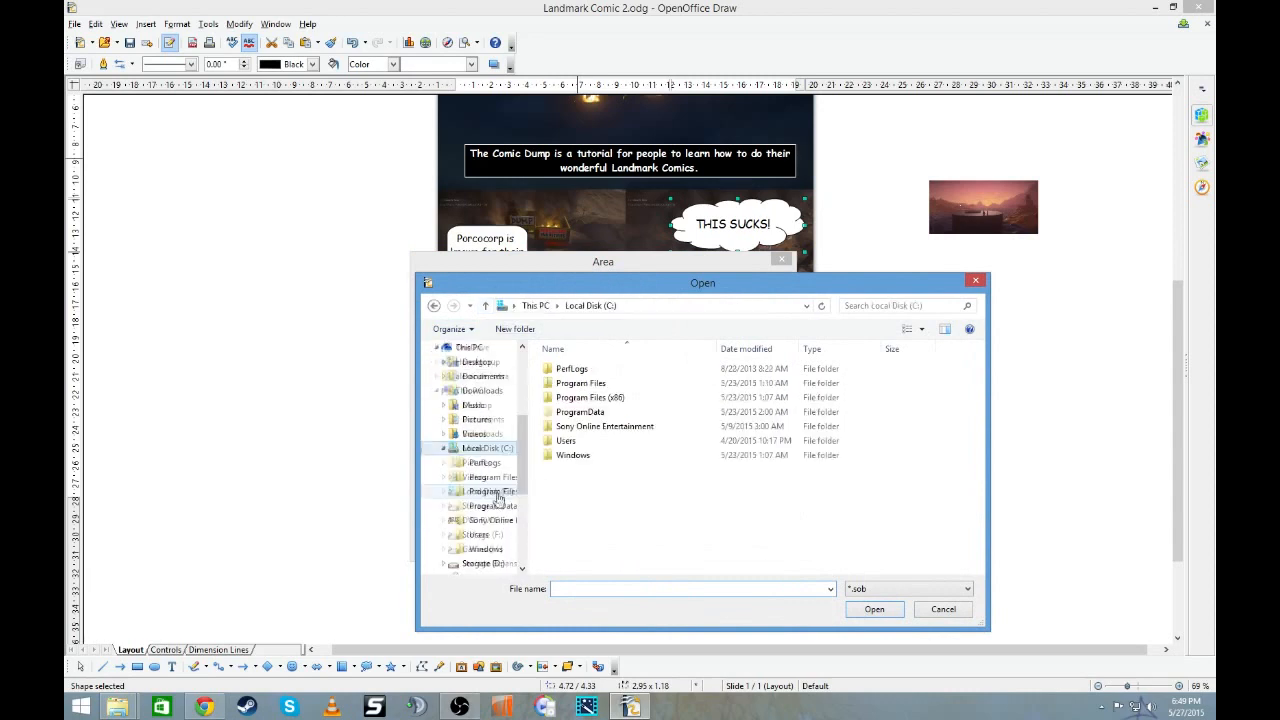
{"action": "double_click", "coordinate": [623, 427]}
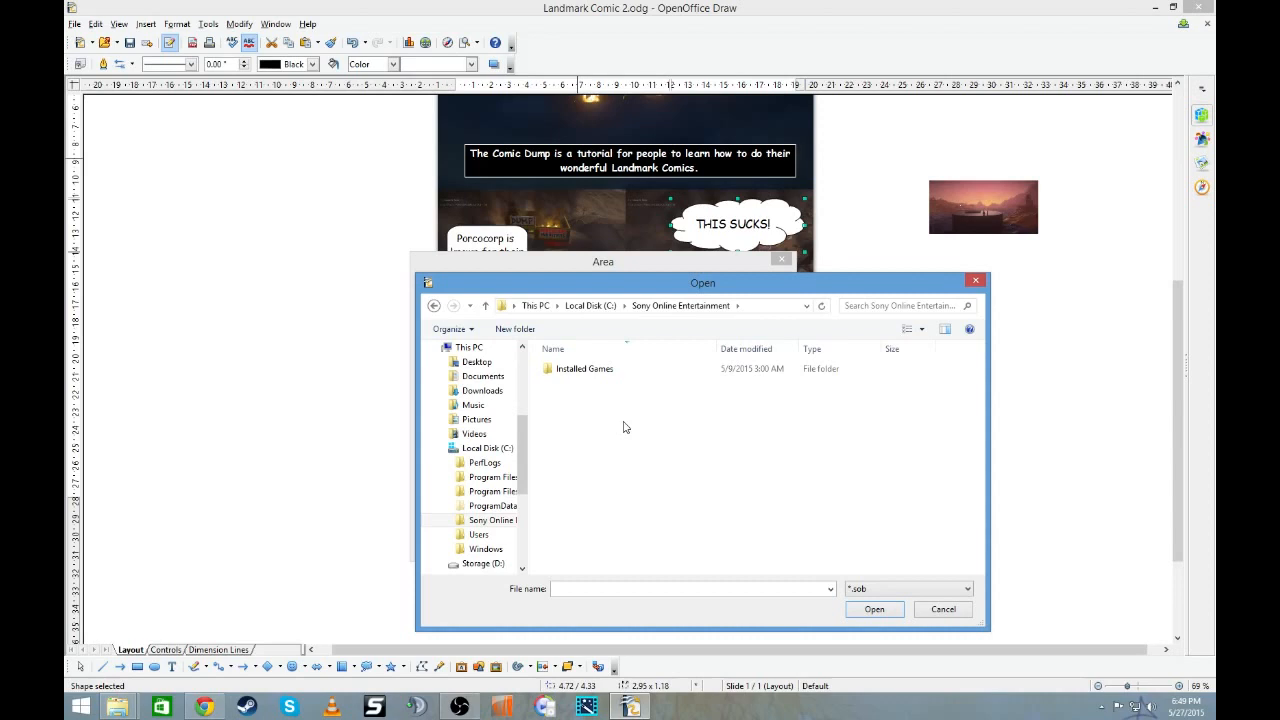
{"action": "double_click", "coordinate": [615, 369]}
{"action": "double_click", "coordinate": [615, 369]}
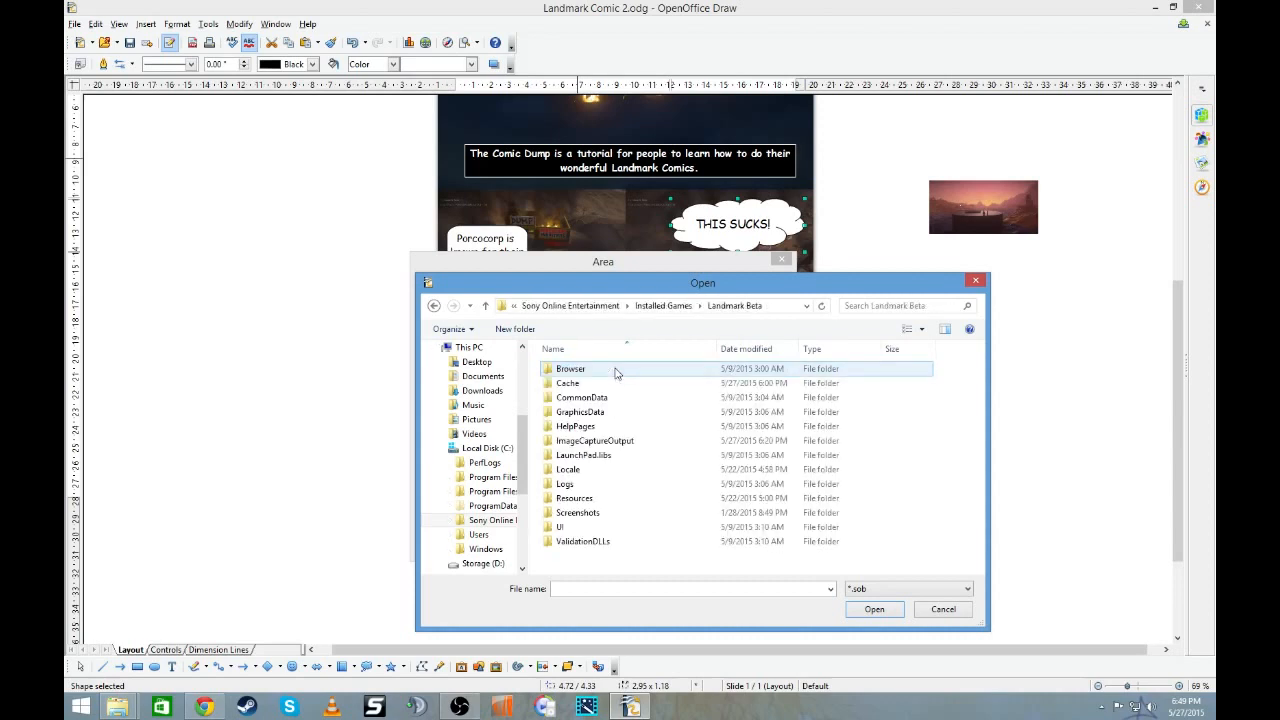
{"action": "double_click", "coordinate": [646, 441]}
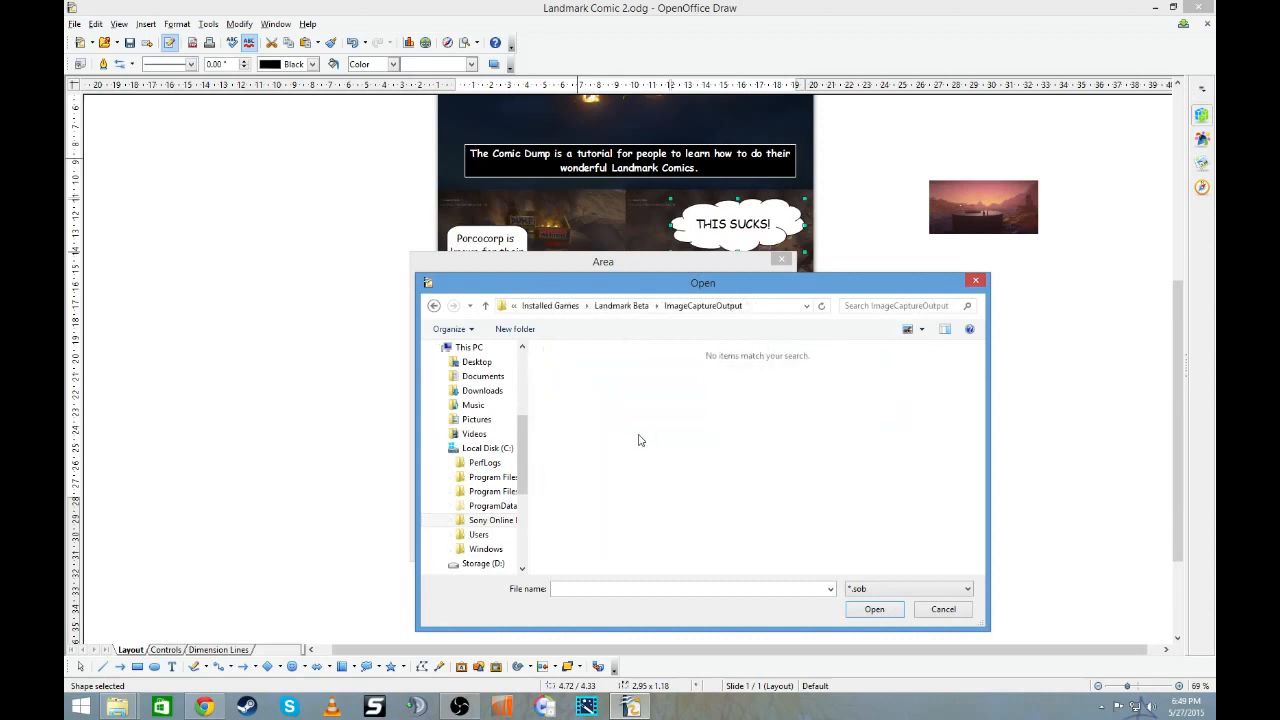
{"action": "left_click", "coordinate": [884, 592]}
{"action": "left_click", "coordinate": [864, 528]}
{"action": "left_click", "coordinate": [976, 280]}
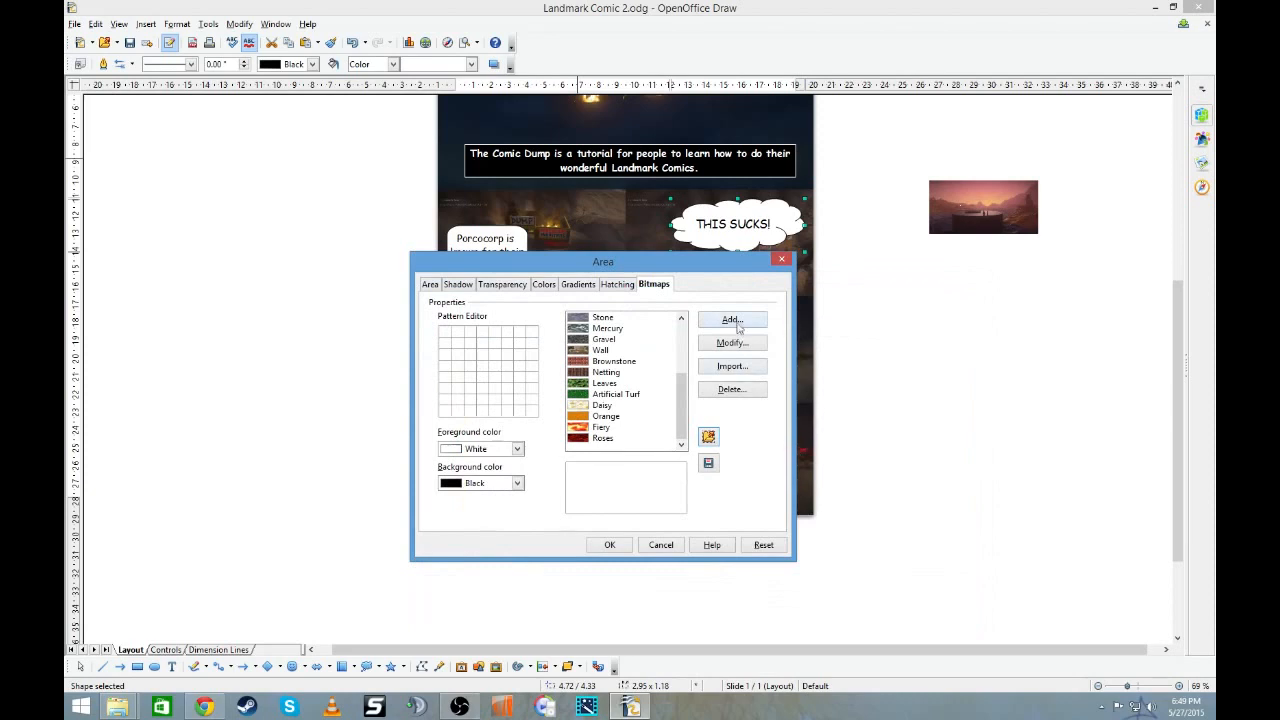
{"action": "left_click", "coordinate": [733, 320]}
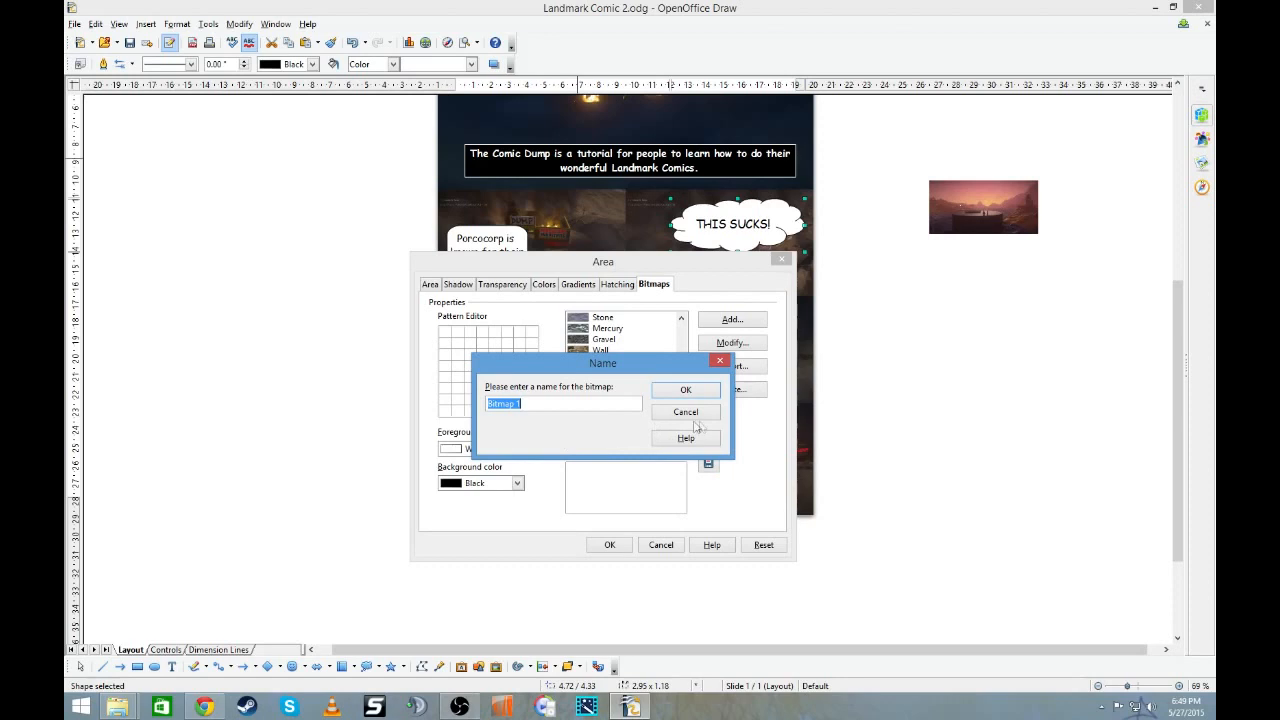
{"action": "left_click", "coordinate": [719, 360]}
{"action": "left_click", "coordinate": [757, 370]}
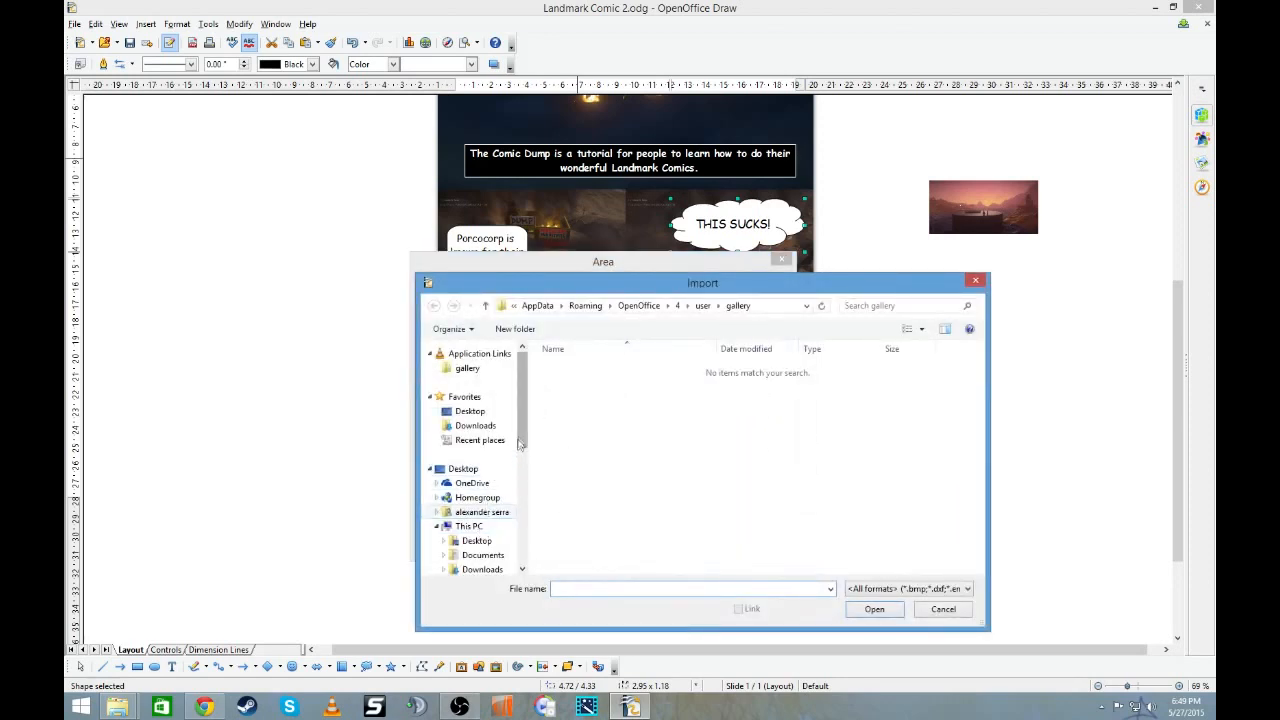
{"action": "scroll", "coordinate": [476, 480], "scroll_direction": "down", "scroll_amount": 5}
{"action": "left_click", "coordinate": [487, 419]}
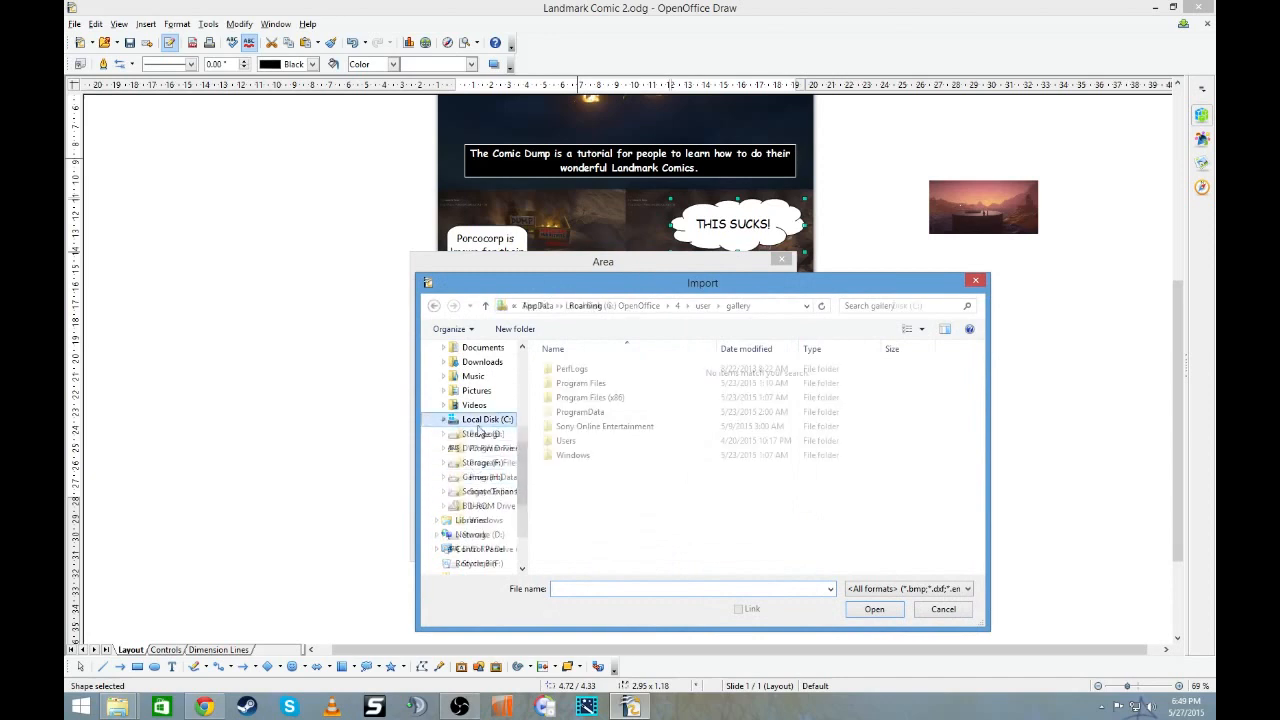
{"action": "double_click", "coordinate": [611, 423]}
{"action": "double_click", "coordinate": [569, 370]}
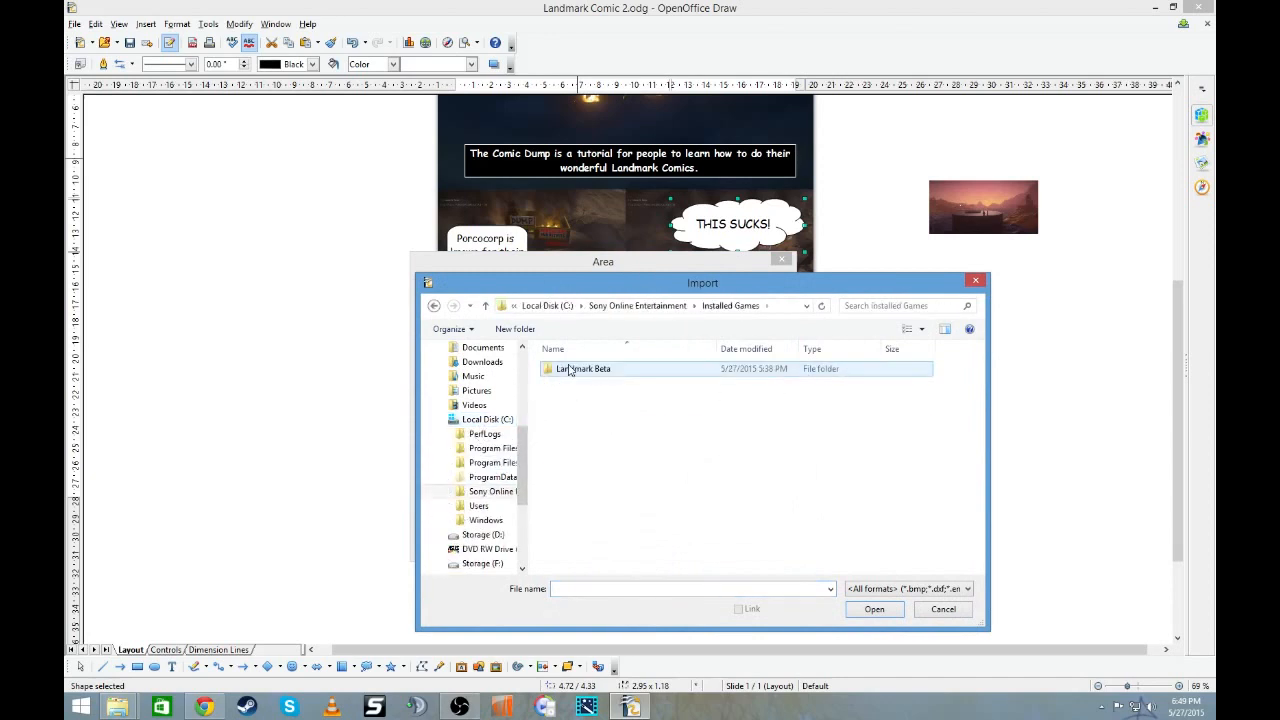
{"action": "double_click", "coordinate": [585, 372]}
{"action": "double_click", "coordinate": [595, 441]}
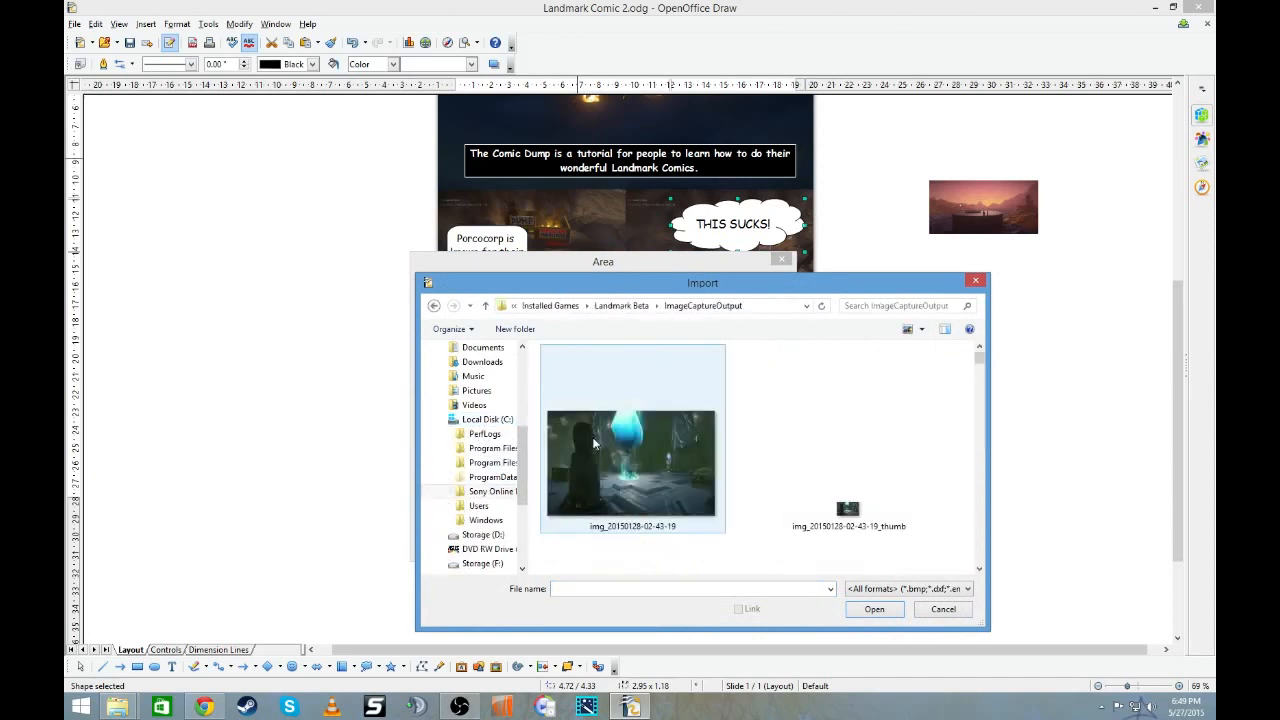
{"action": "double_click", "coordinate": [603, 455]}
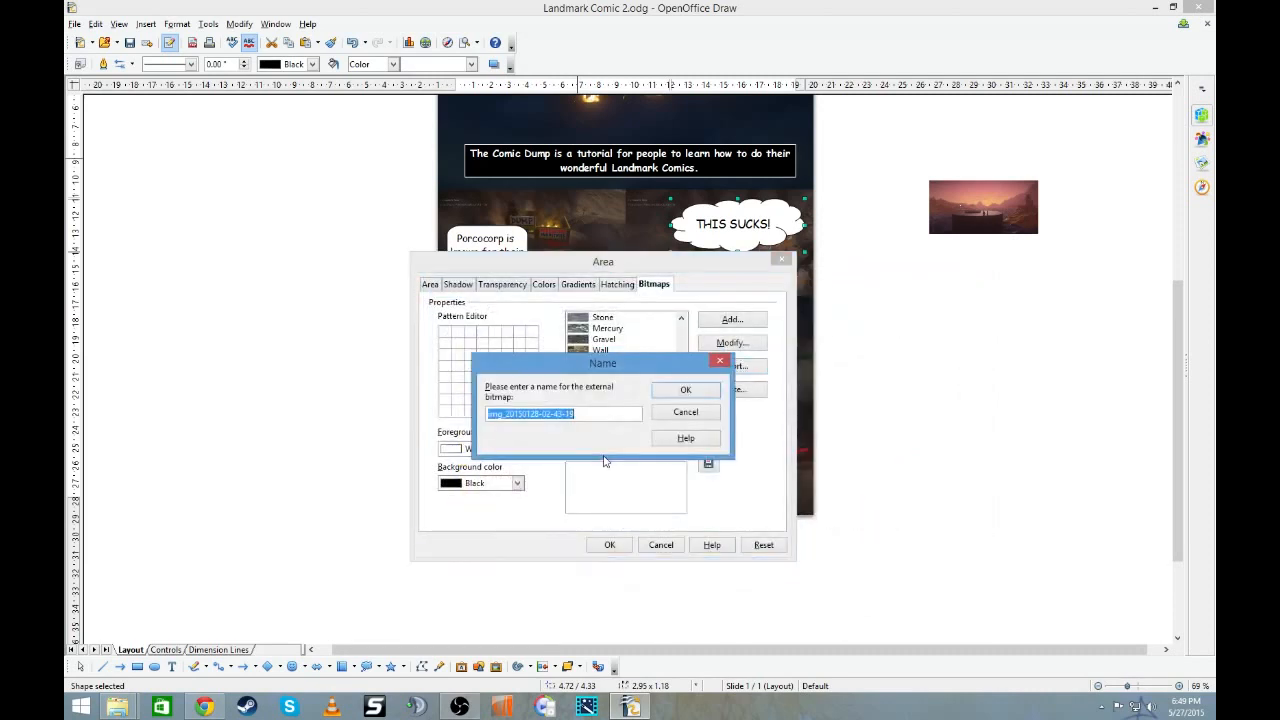
{"action": "left_click", "coordinate": [682, 392]}
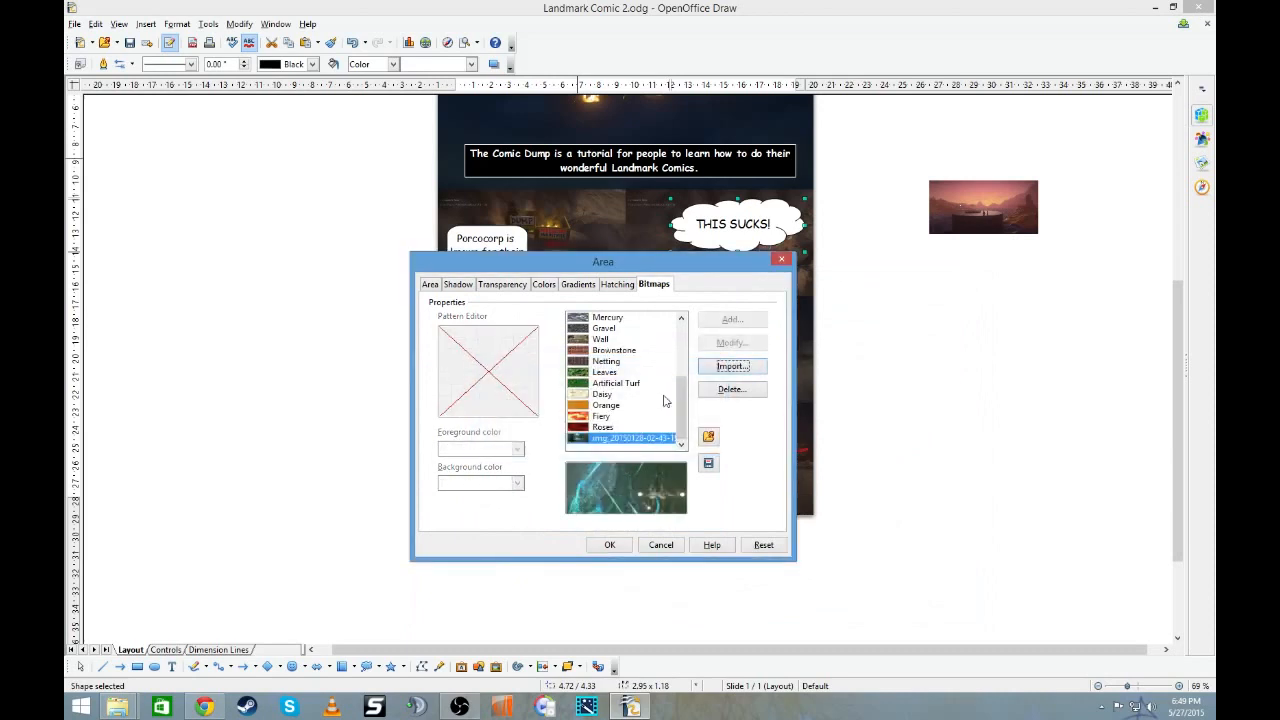
{"action": "left_click", "coordinate": [610, 545]}
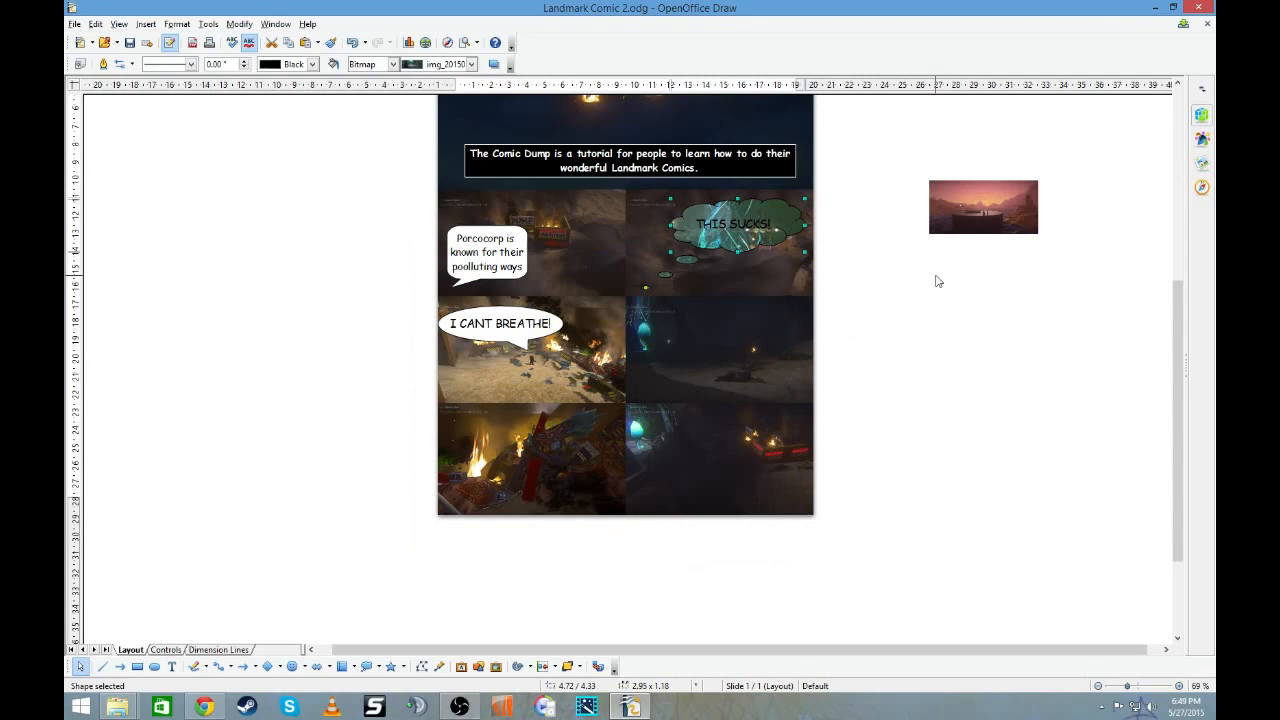
{"action": "right_click", "coordinate": [787, 221]}
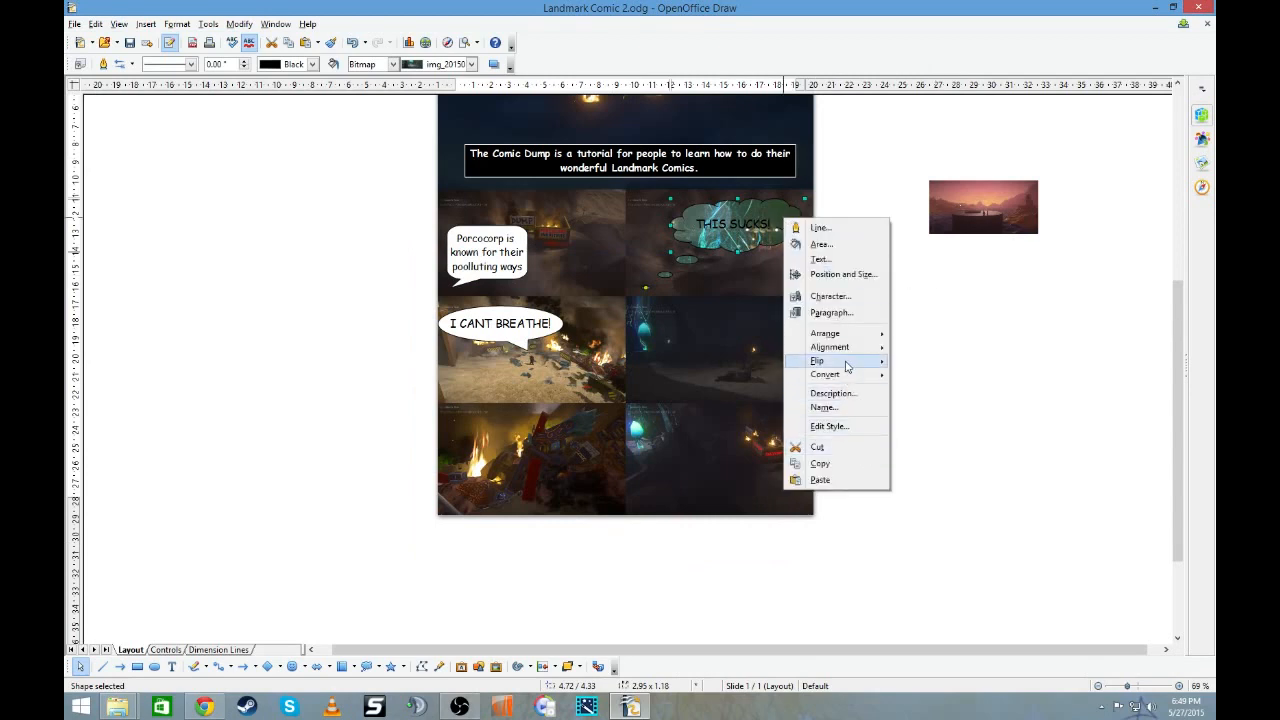
{"action": "mouse_move", "coordinate": [846, 364]}
{"action": "mouse_move", "coordinate": [846, 336]}
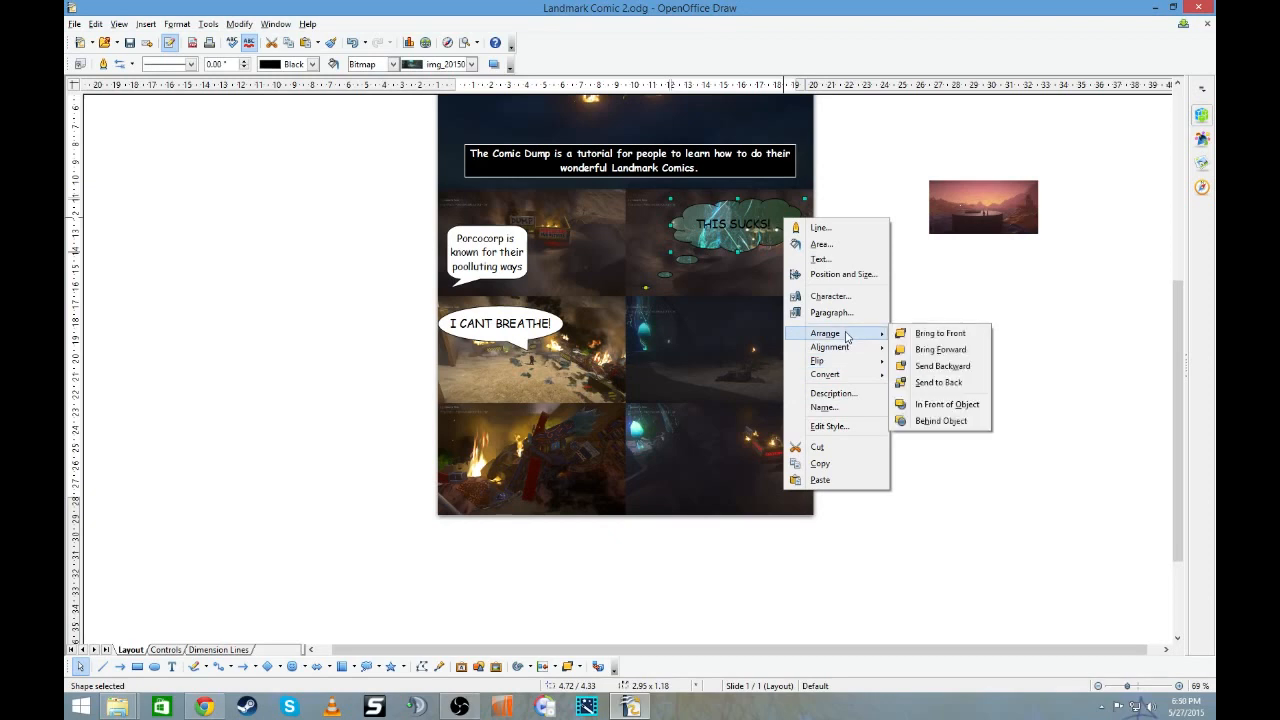
{"action": "left_click", "coordinate": [836, 246]}
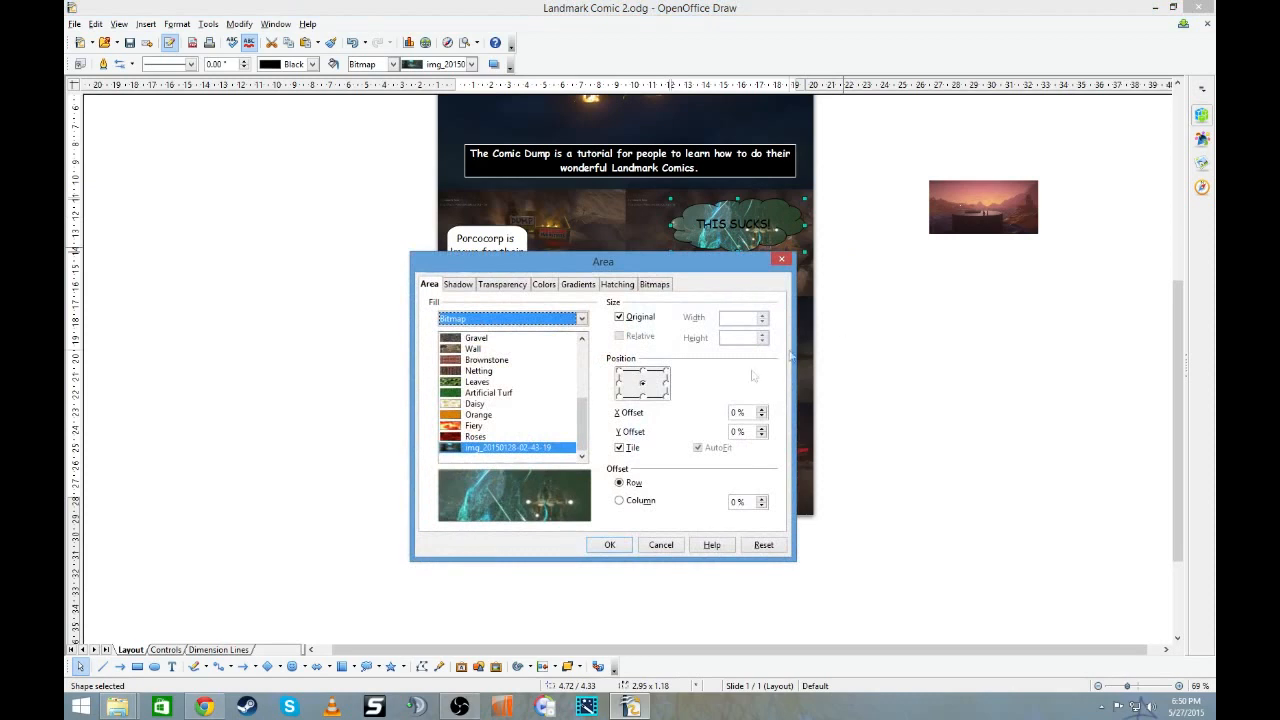
{"action": "left_click", "coordinate": [656, 284]}
{"action": "left_click", "coordinate": [746, 368]}
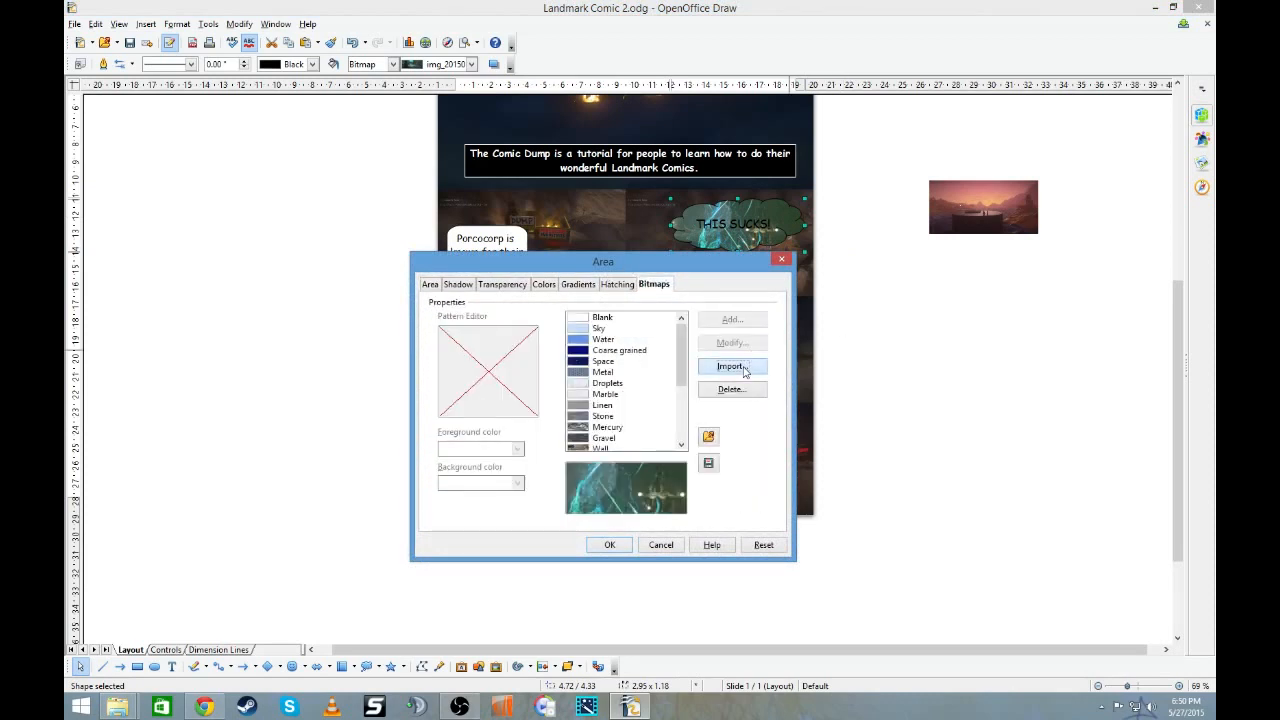
{"action": "left_click_drag", "start_coordinate": [984, 360], "coordinate": [971, 538]}
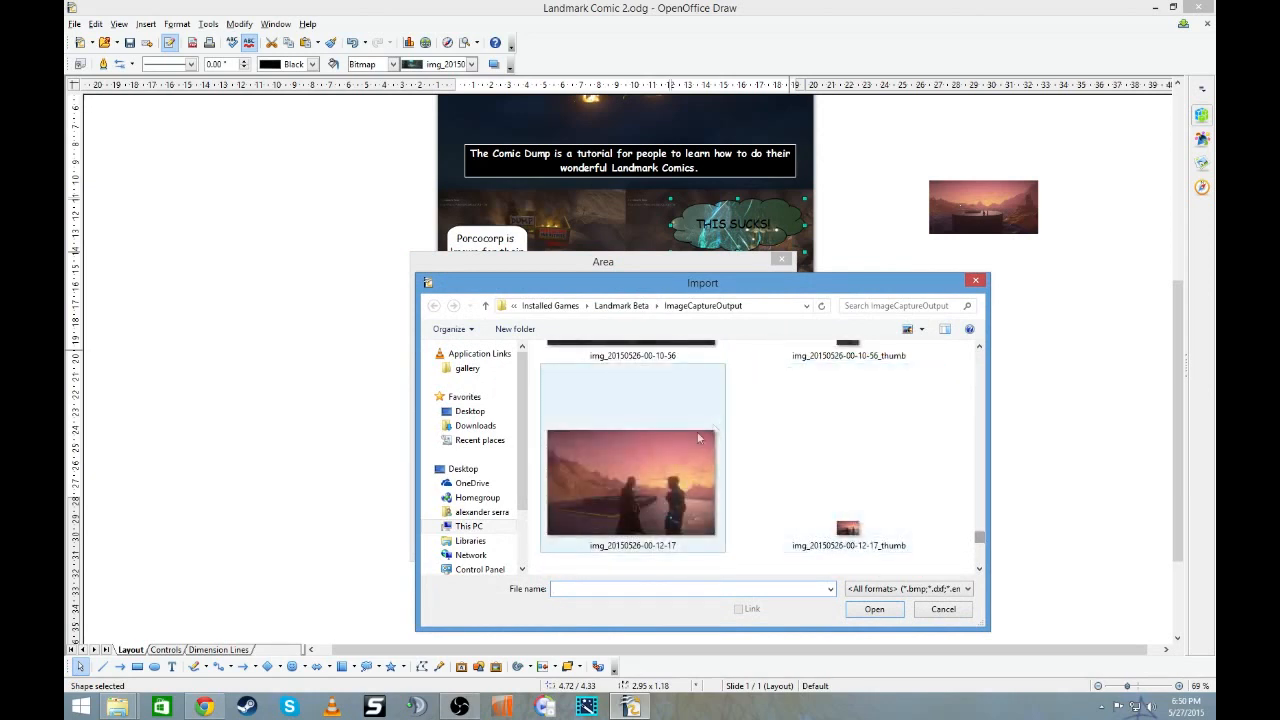
{"action": "left_click", "coordinate": [635, 474]}
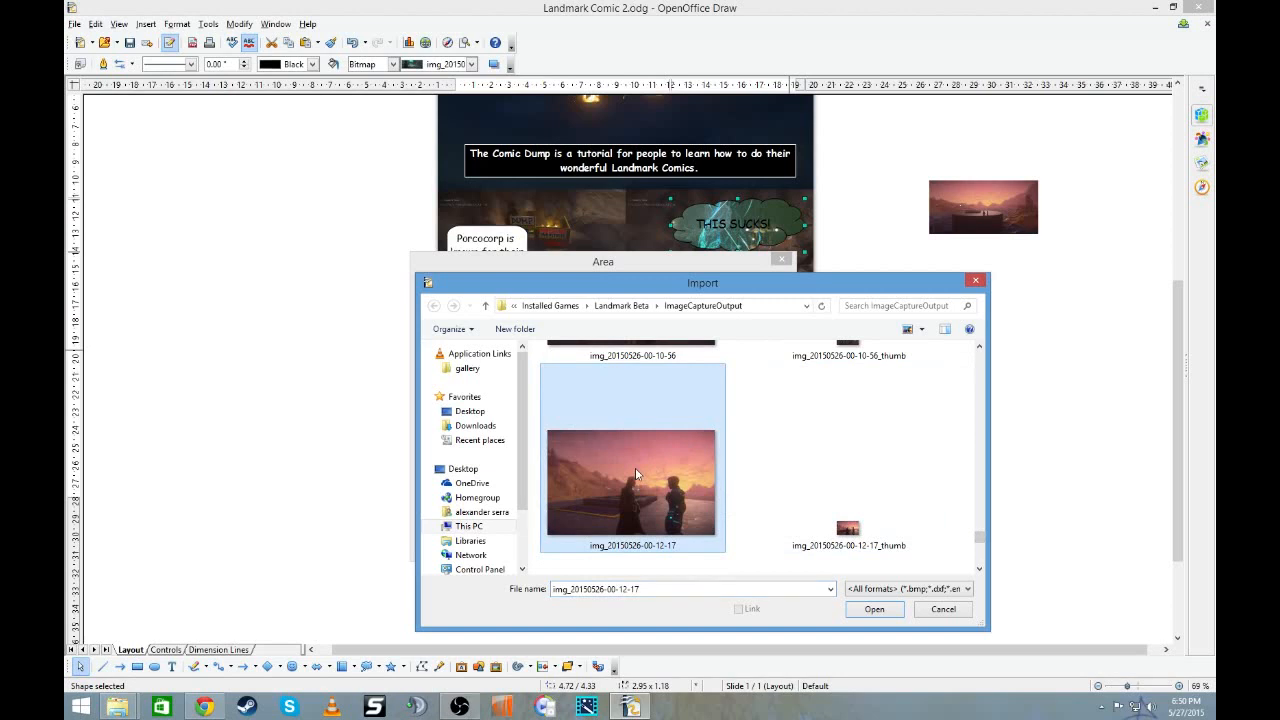
{"action": "scroll", "coordinate": [635, 474], "scroll_direction": "down", "scroll_amount": 1}
{"action": "double_click", "coordinate": [635, 470]}
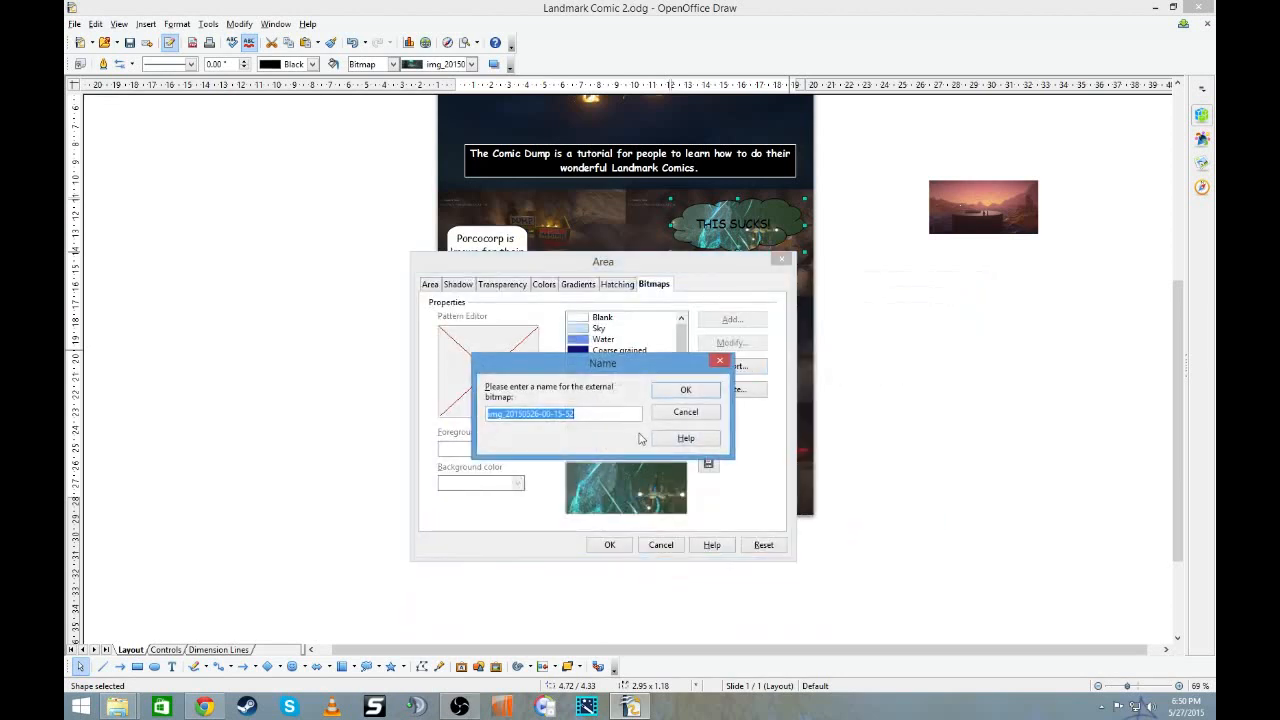
{"action": "left_click", "coordinate": [685, 391]}
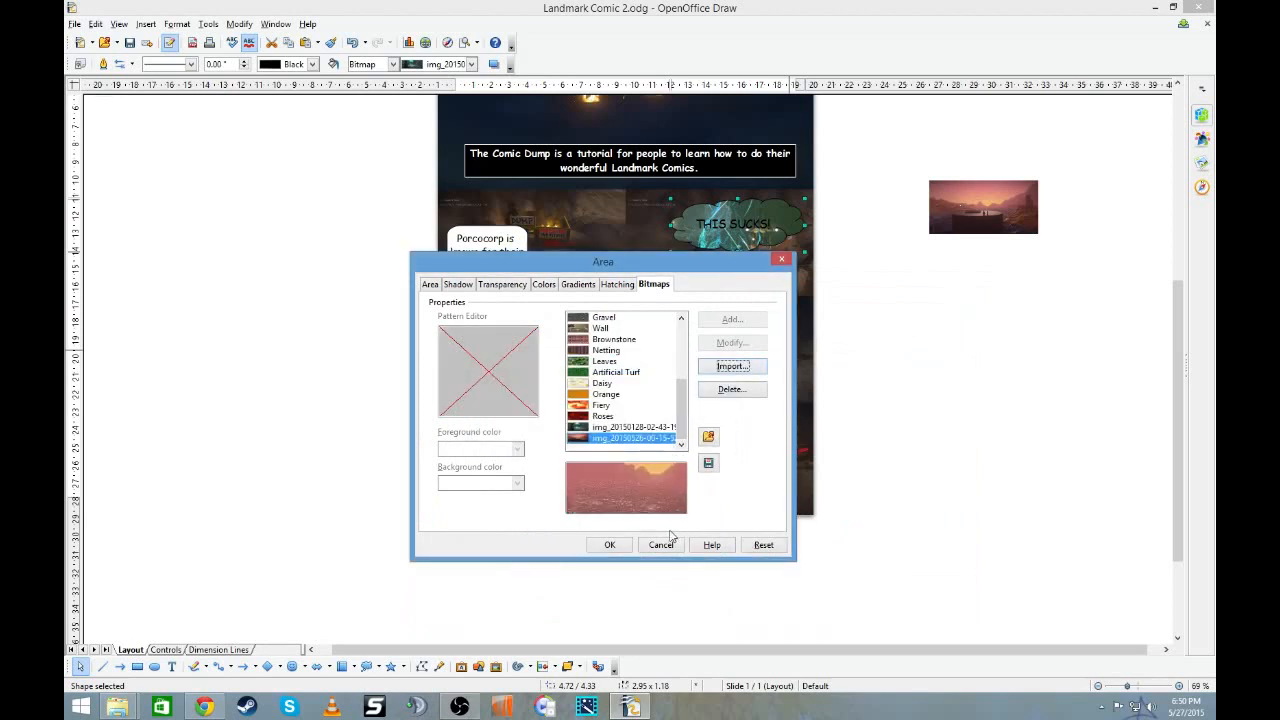
{"action": "left_click", "coordinate": [621, 546]}
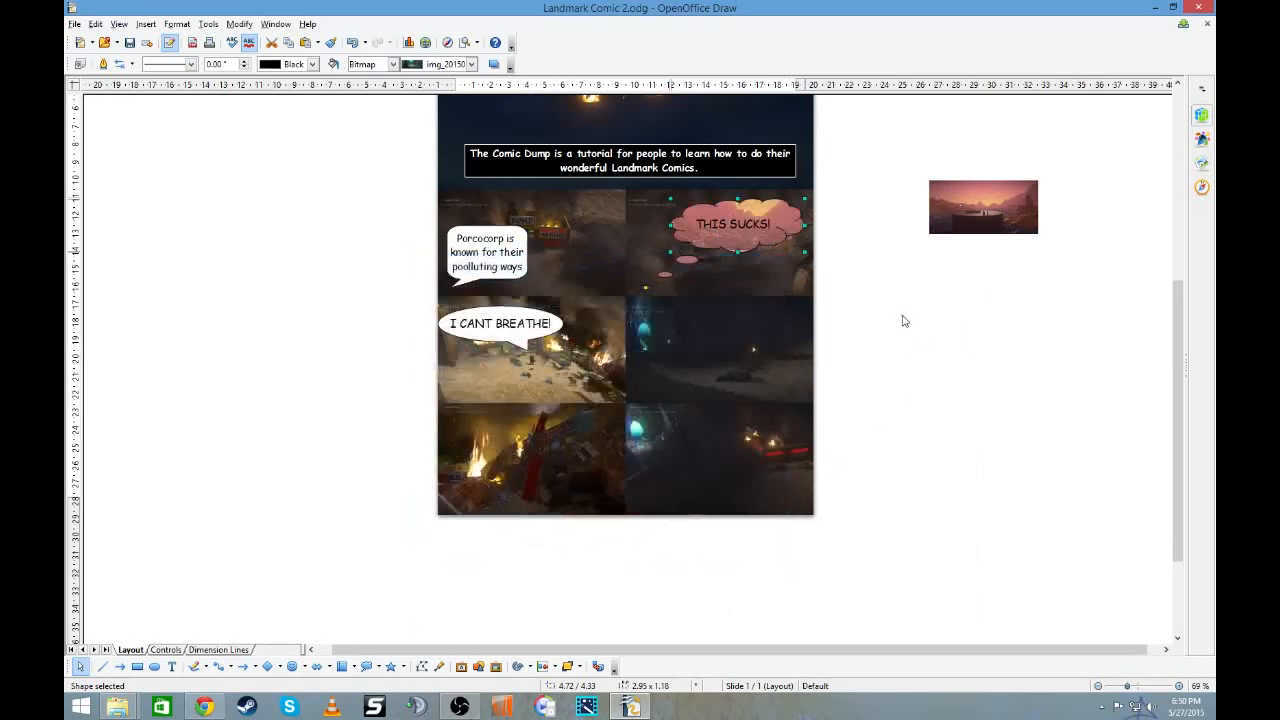
- Enlarge the "THIS SUCKS!" cloud callout to about 3.54 wide and 1.57 high, extending it leftward and upward
{"action": "left_click_drag", "start_coordinate": [670, 225], "coordinate": [643, 225]}
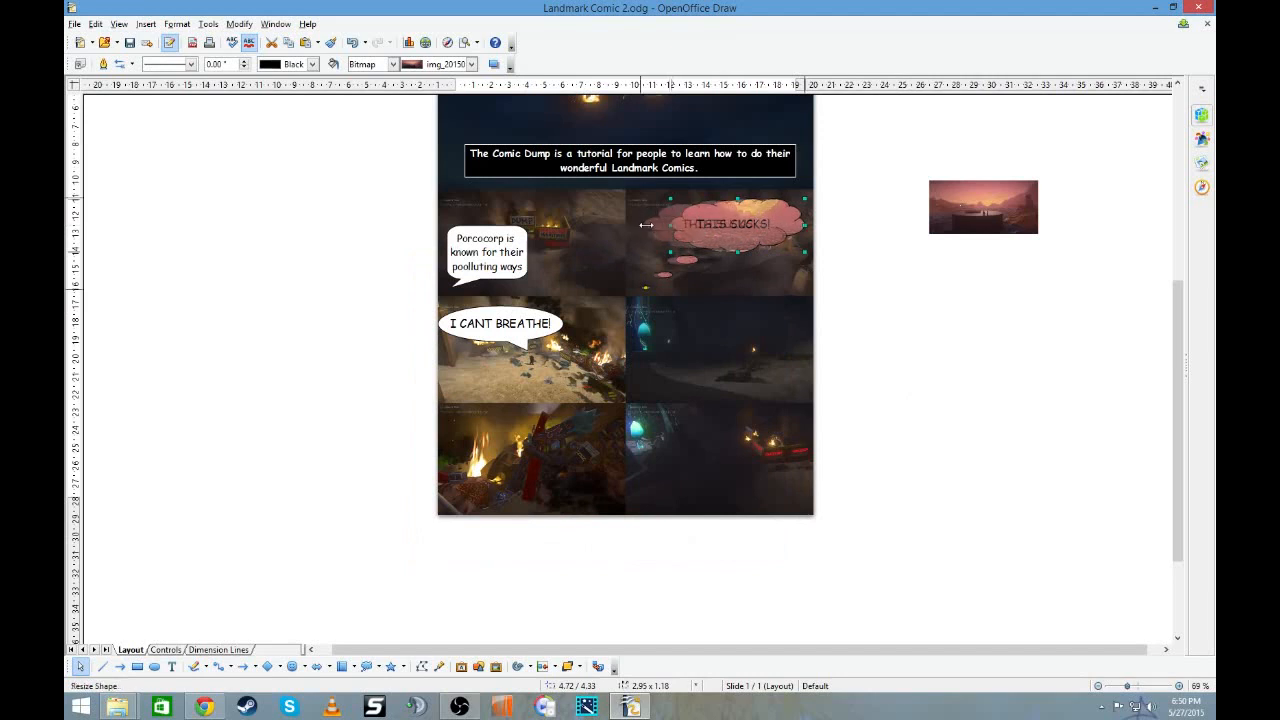
{"action": "left_click_drag", "start_coordinate": [724, 197], "coordinate": [724, 180]}
{"action": "left_click", "coordinate": [909, 279]}
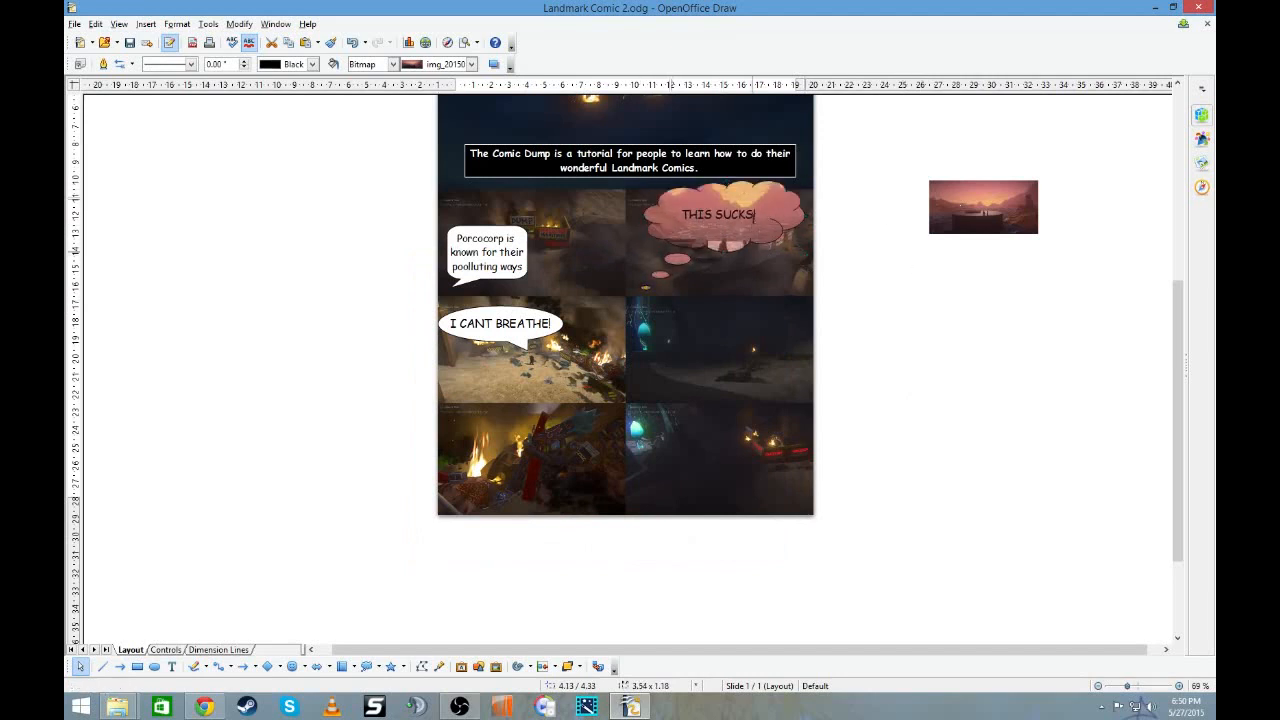
- Delete the "THIS SUCKS!" text from the cloud callout, keeping its sunset picture fill
{"action": "left_click", "coordinate": [754, 215]}
{"action": "left_click_drag", "start_coordinate": [757, 213], "coordinate": [657, 212]}
{"action": "key", "text": "Delete"}
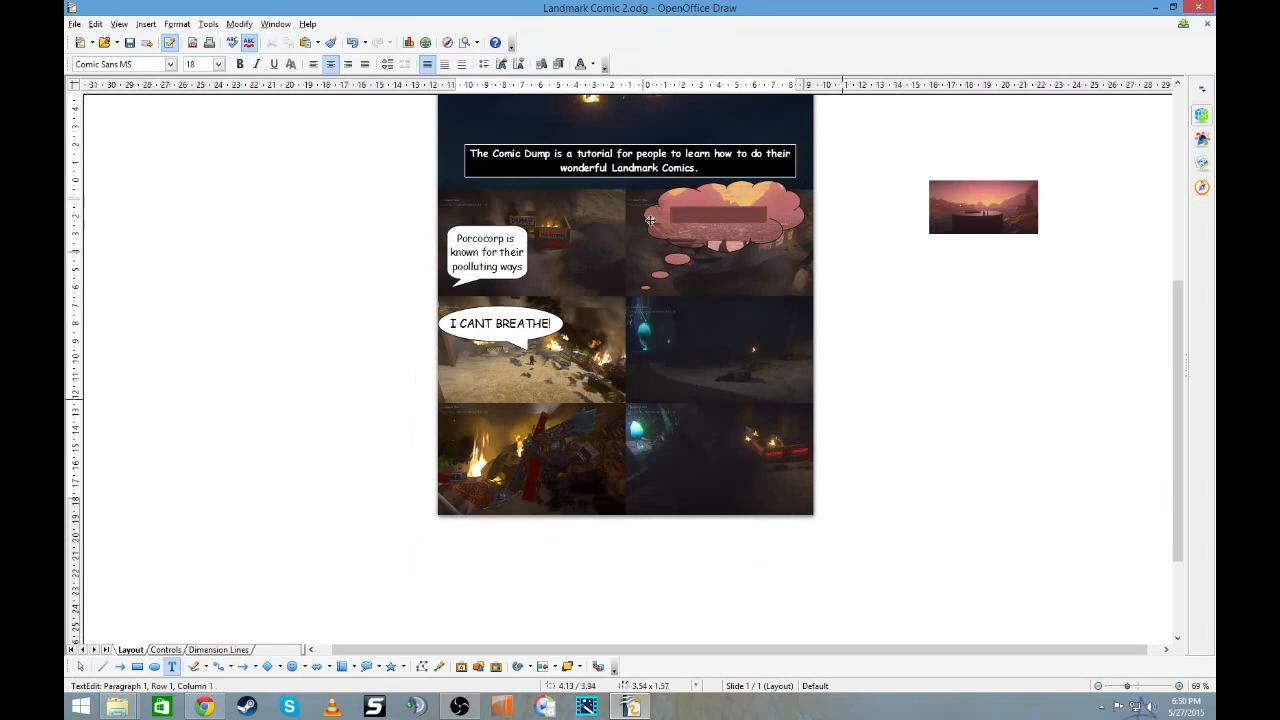
{"action": "left_click", "coordinate": [1003, 324]}
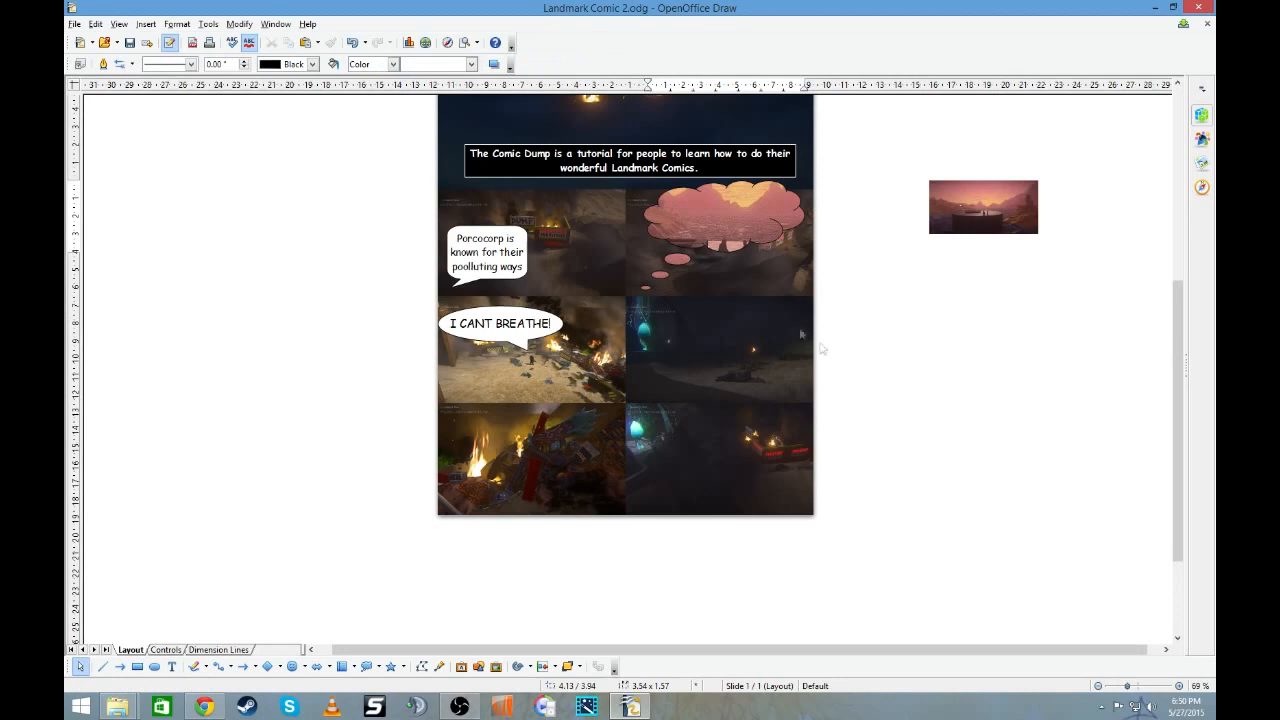
- Reduce the empty cloud callout's height to about 1.18 and shift it slightly left within its comic panel
{"action": "left_click", "coordinate": [742, 236]}
{"action": "left_click_drag", "start_coordinate": [725, 256], "coordinate": [725, 216]}
{"action": "left_click", "coordinate": [883, 309]}
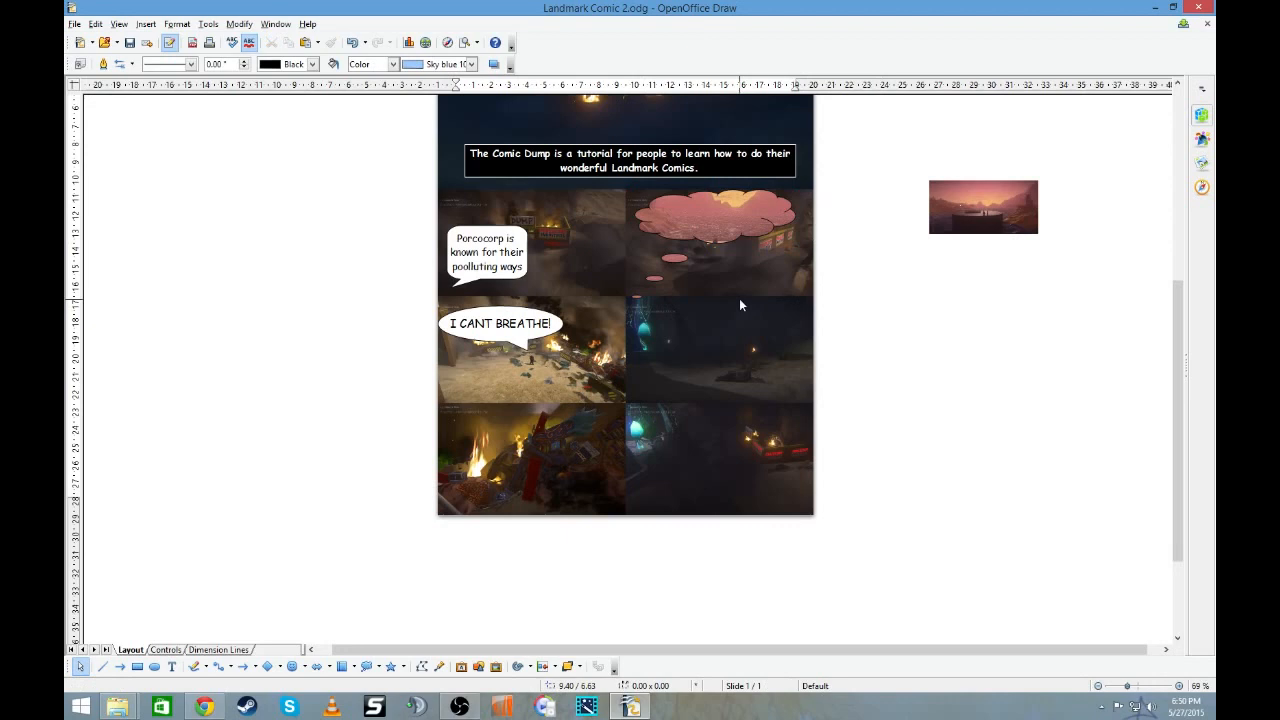
- Move the sunset thought cloud's tail tip up and left to the lower edge of the "Porcocorp" panel
{"action": "left_click", "coordinate": [637, 297]}
{"action": "left_click_drag", "start_coordinate": [638, 297], "coordinate": [621, 288]}
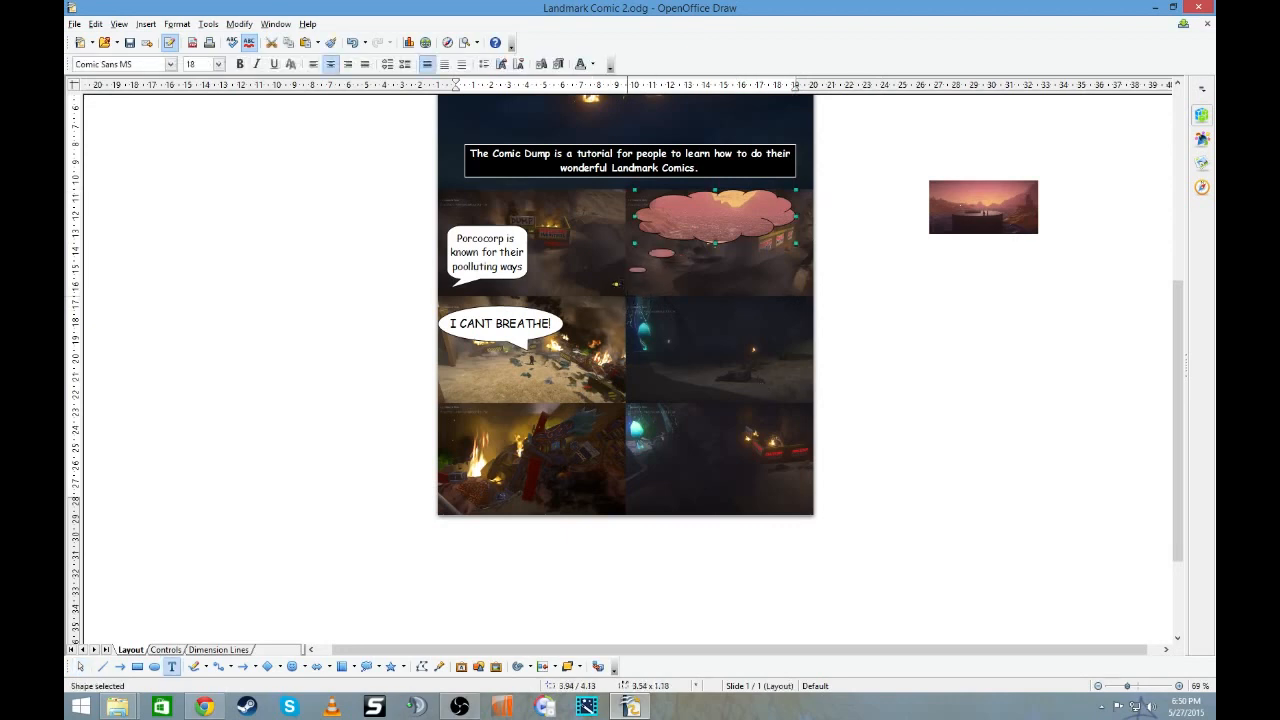
{"action": "left_click", "coordinate": [910, 250]}
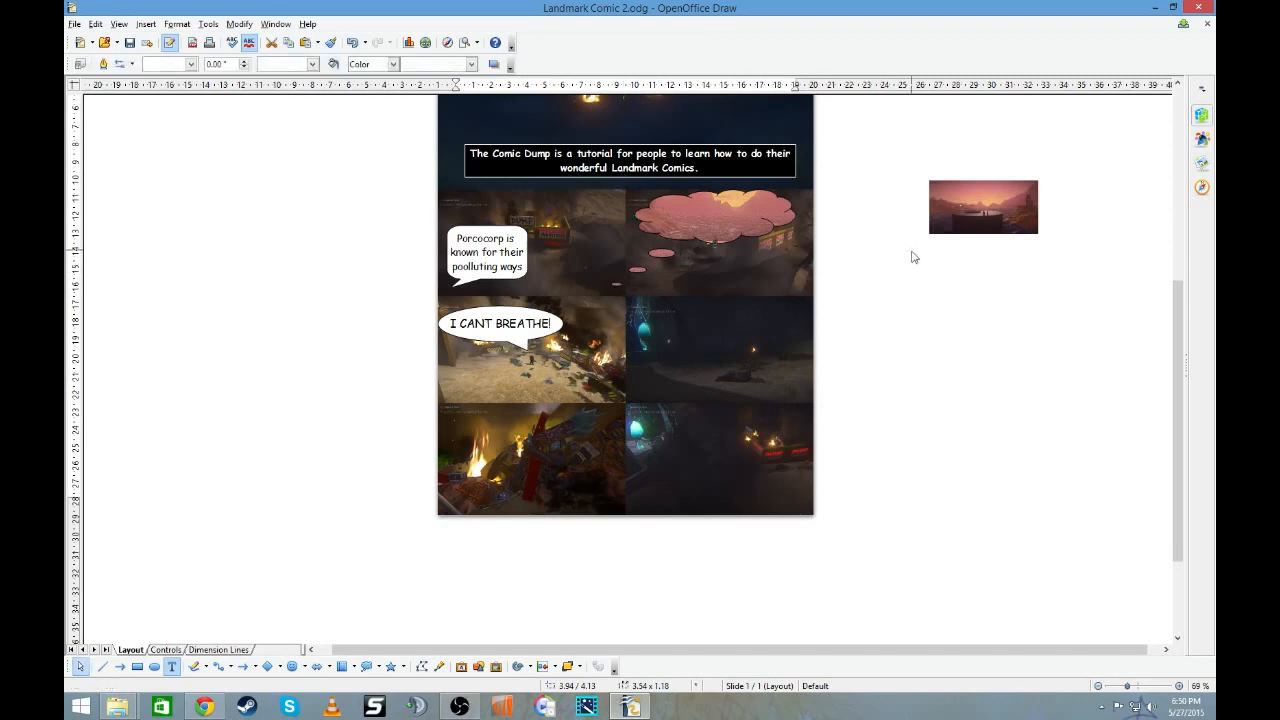
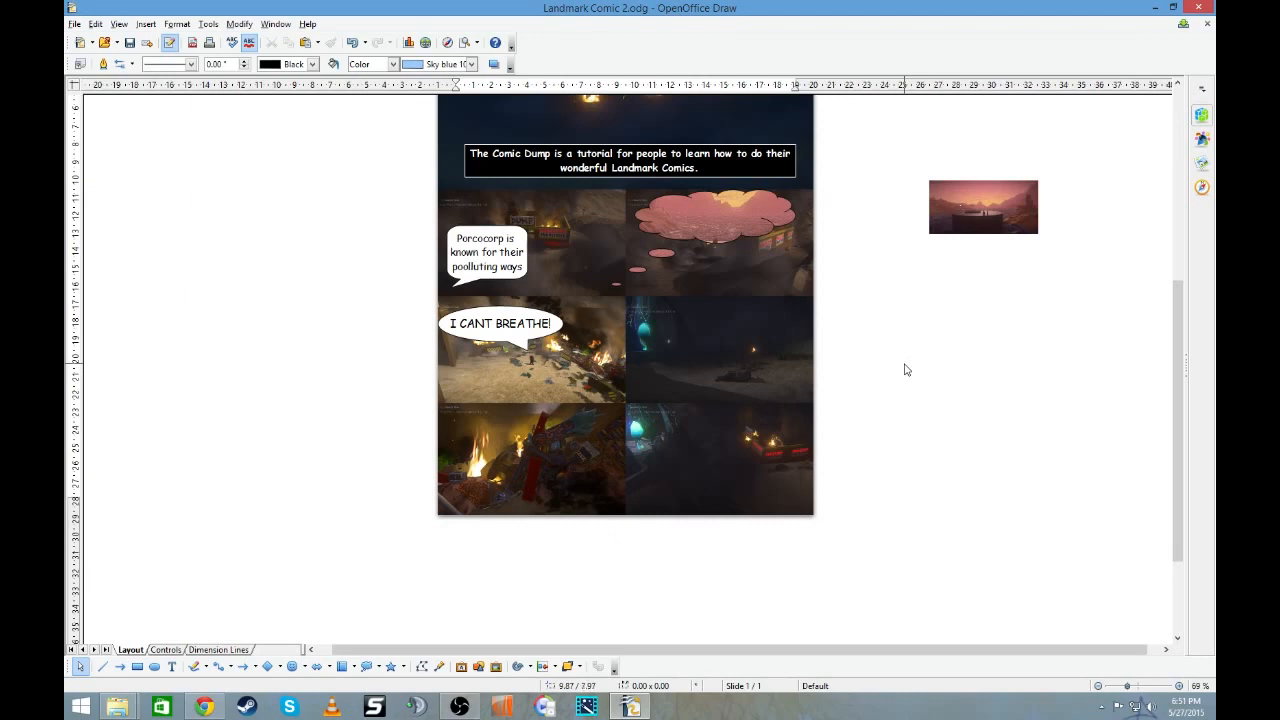
- Duplicate the "I CANT BREATHE!" callout into the dark panel beside it, with the tail tip reaching the figure on the ground
{"action": "scroll", "coordinate": [906, 370], "scroll_direction": "up", "scroll_amount": 1}
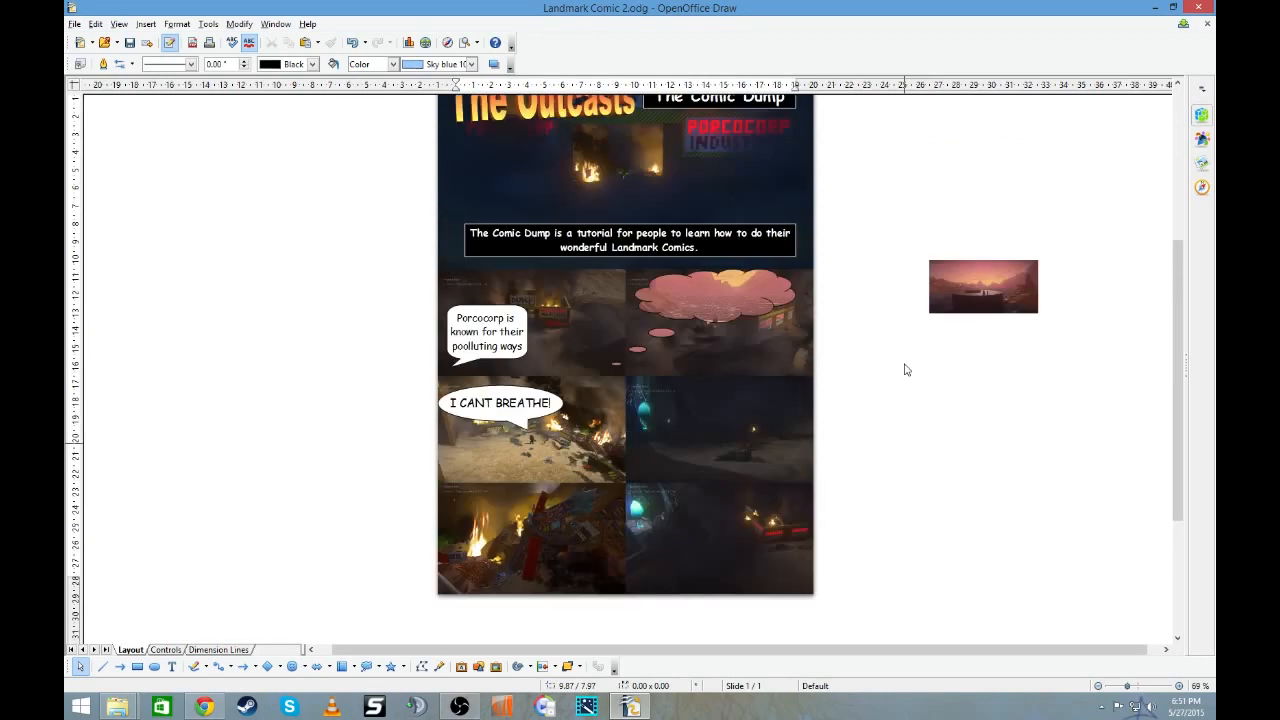
{"action": "scroll", "coordinate": [906, 370], "scroll_direction": "down", "scroll_amount": 1}
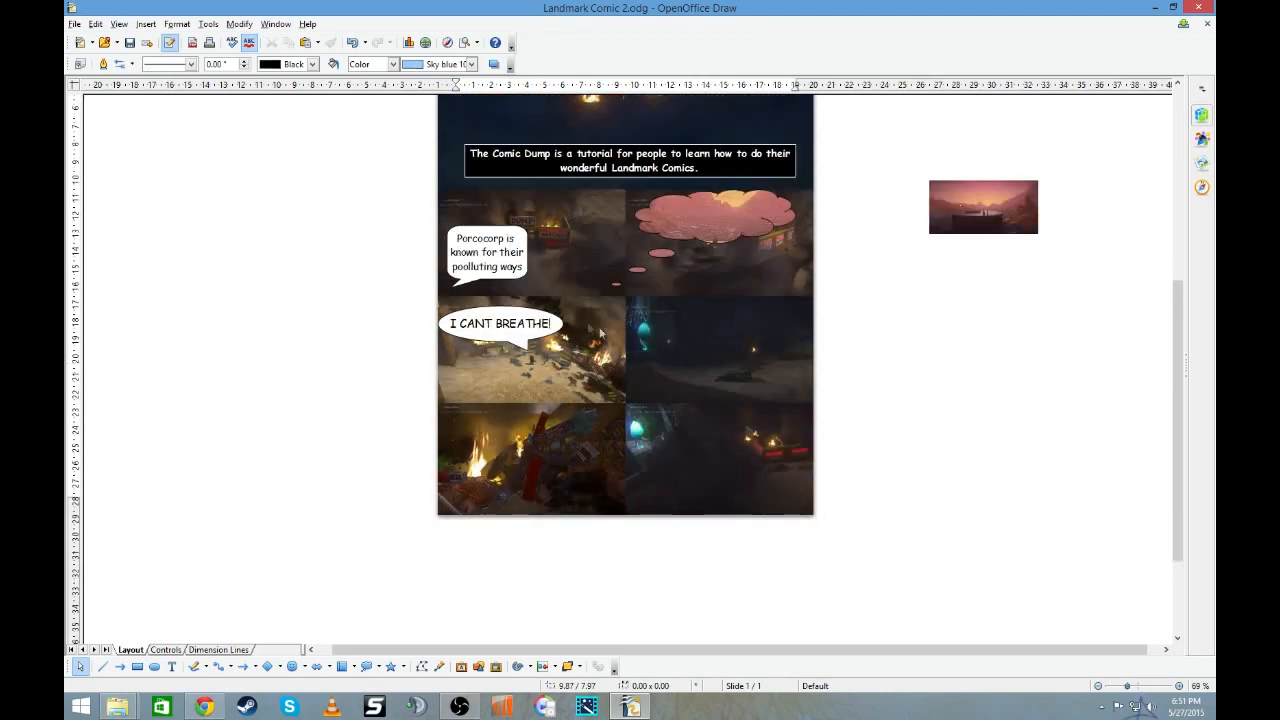
{"action": "right_click", "coordinate": [565, 331]}
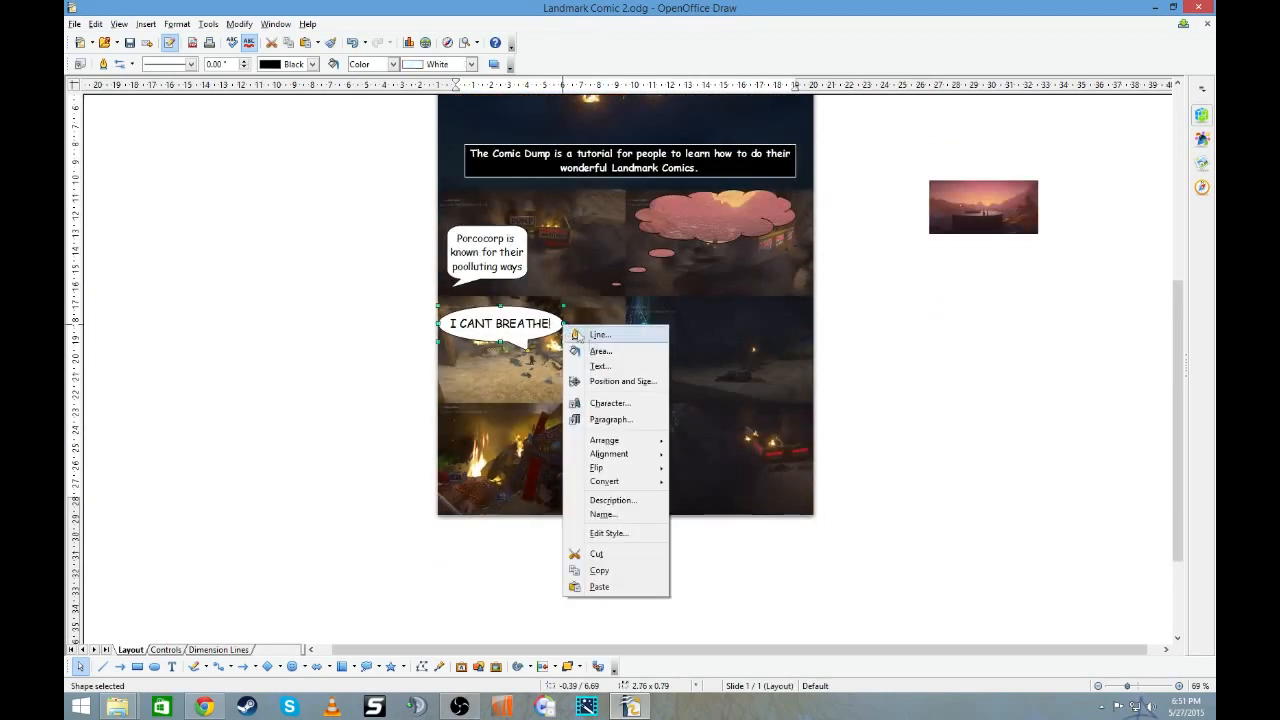
{"action": "left_click", "coordinate": [625, 575]}
{"action": "right_click", "coordinate": [813, 337]}
{"action": "right_click", "coordinate": [847, 297]}
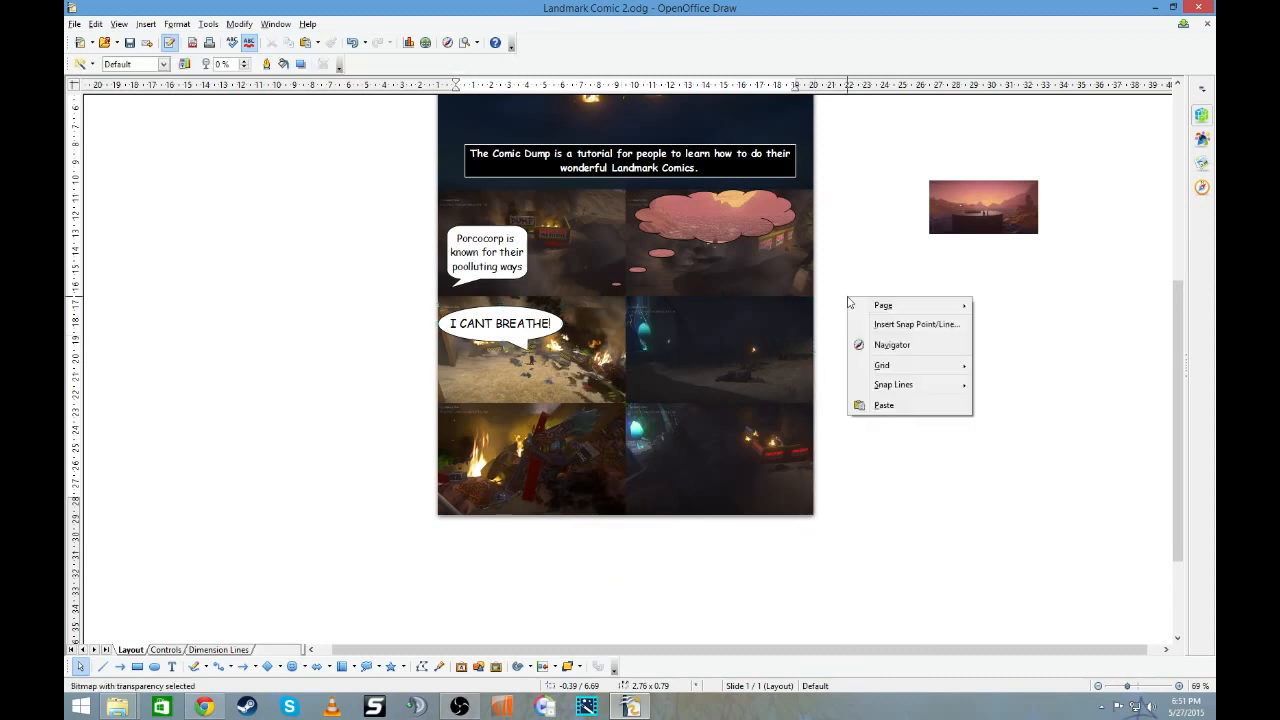
{"action": "left_click", "coordinate": [884, 405]}
{"action": "left_click_drag", "start_coordinate": [543, 341], "coordinate": [746, 381]}
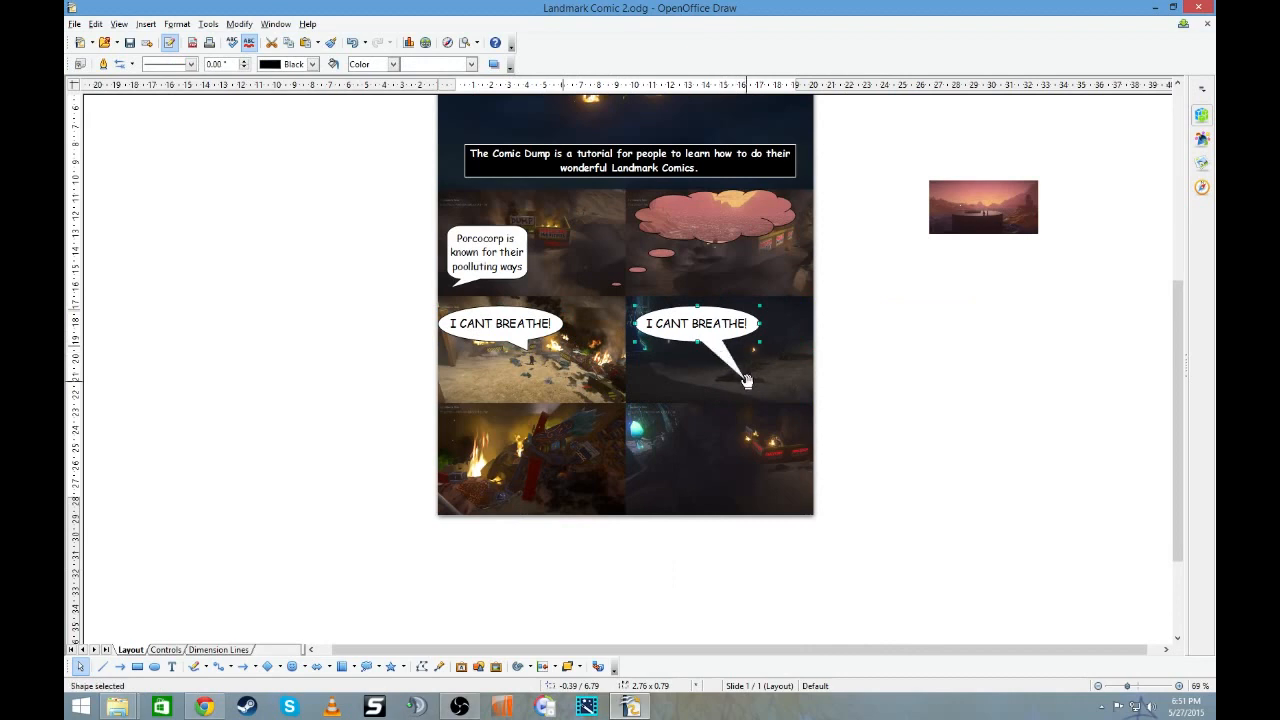
- Increase the copied callout's height to about 1.18 and replace its text with "This is a tutorial", followed by a line break
{"action": "left_click_drag", "start_coordinate": [699, 342], "coordinate": [543, 360]}
{"action": "double_click", "coordinate": [701, 332]}
{"action": "type", "text": "This i"}
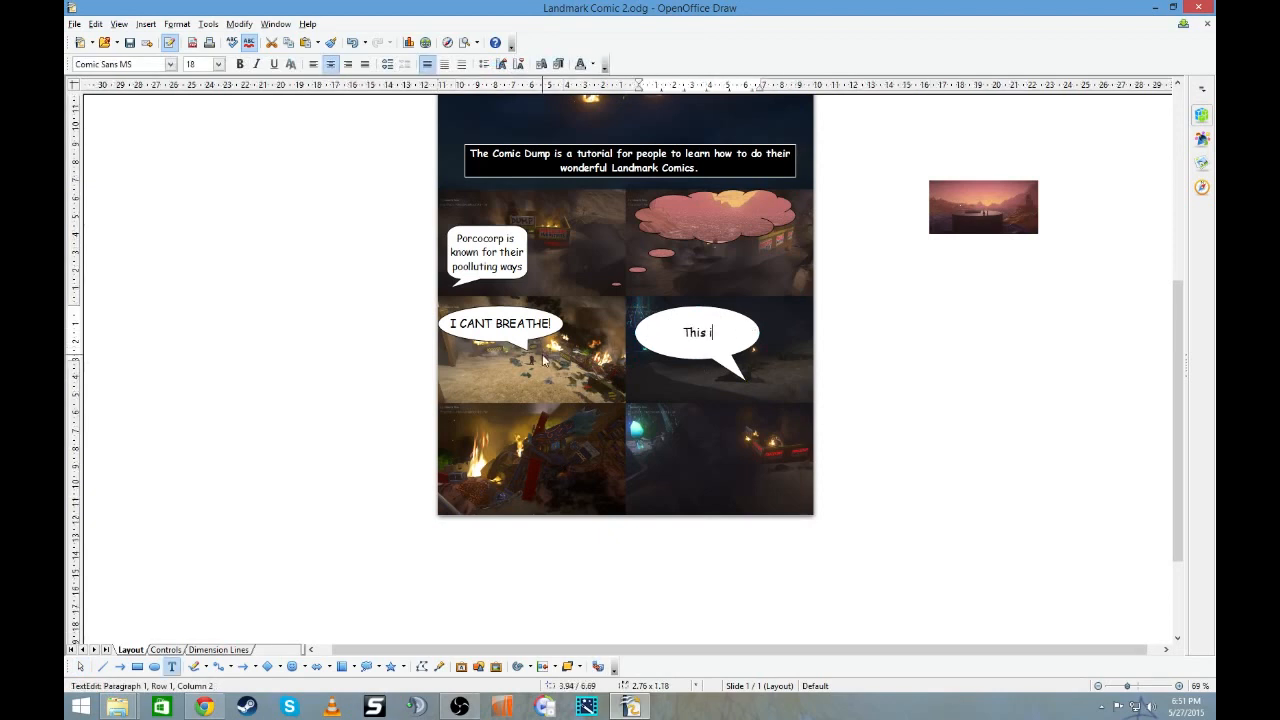
{"action": "type", "text": "s a tutorial"}
{"action": "key", "text": "Return"}
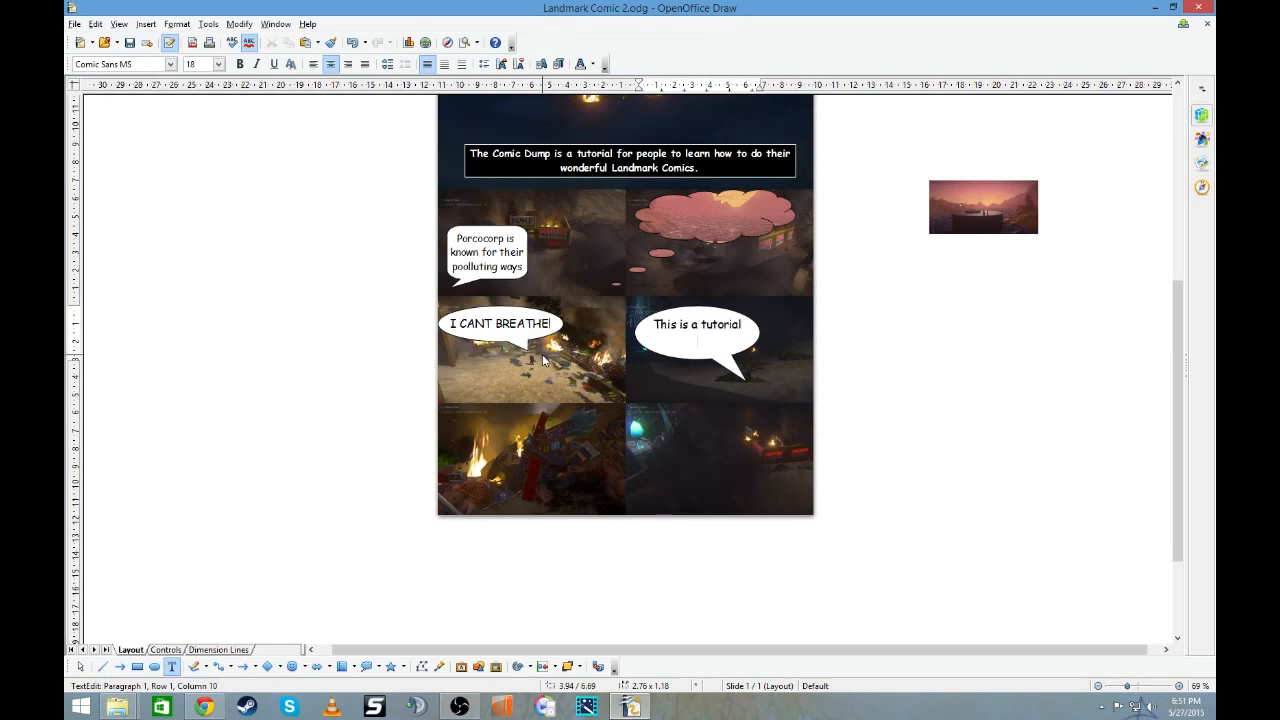
- Add the lines "On how to make", "Your own", "Landmark" and "Comic" to the tutorial callout and finish editing
{"action": "type", "text": "On how to make"}
{"action": "key", "text": "Return"}
{"action": "type", "text": "your won"}
{"action": "key", "text": "BackSpace"}
{"action": "key", "text": "BackSpace"}
{"action": "key", "text": "BackSpace"}
{"action": "type", "text": "own"}
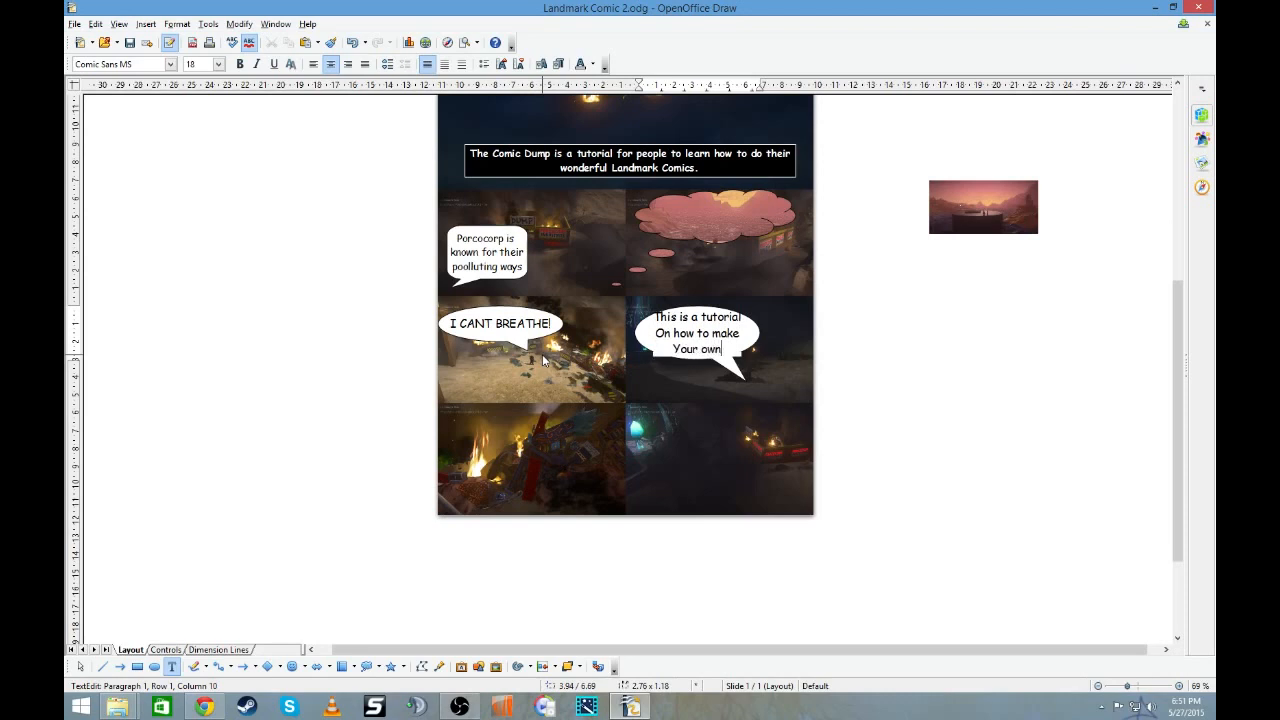
{"action": "key", "text": "Return"}
{"action": "type", "text": "Landmark"}
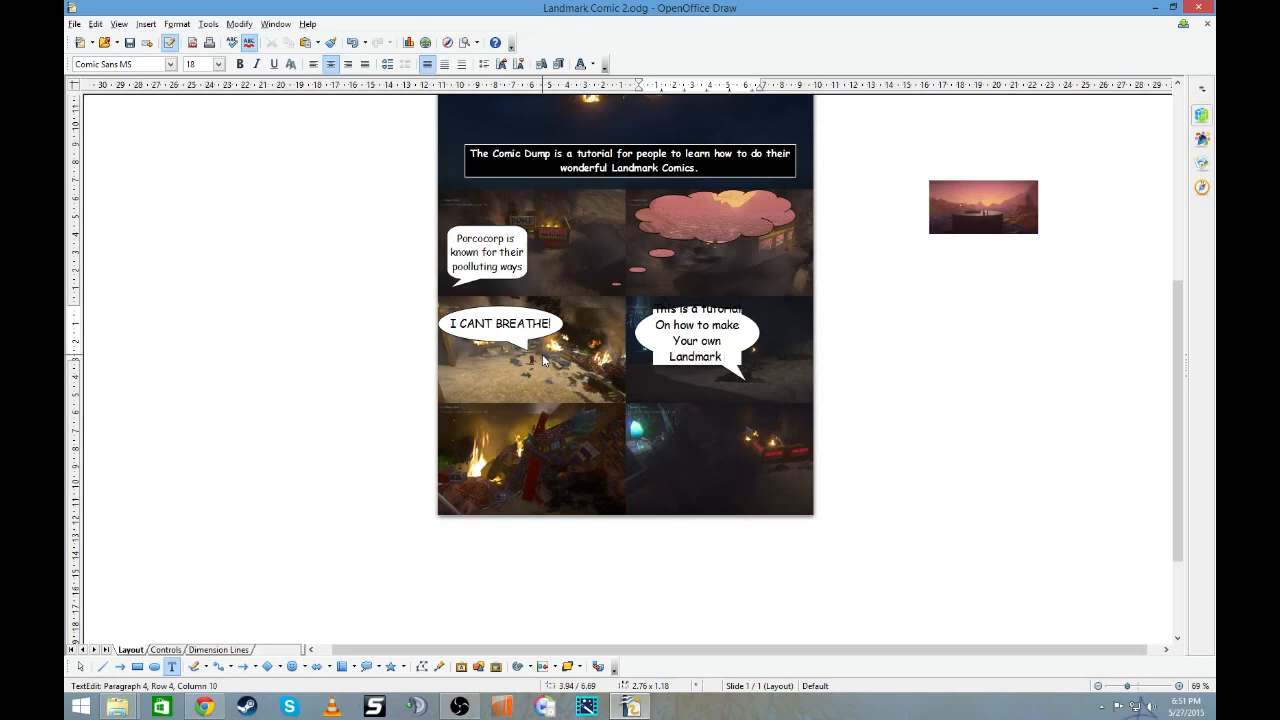
{"action": "key", "text": "Return"}
{"action": "type", "text": "Comic"}
{"action": "key", "text": "Return"}
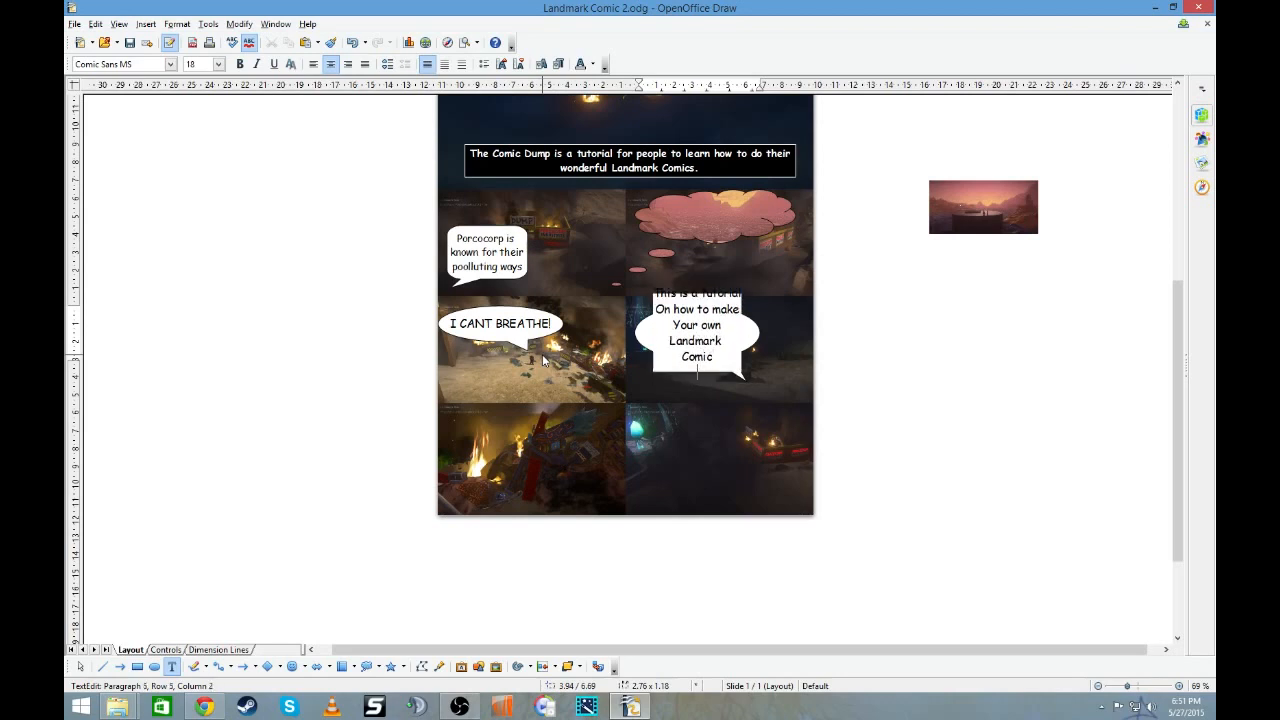
{"action": "key", "text": "BackSpace"}
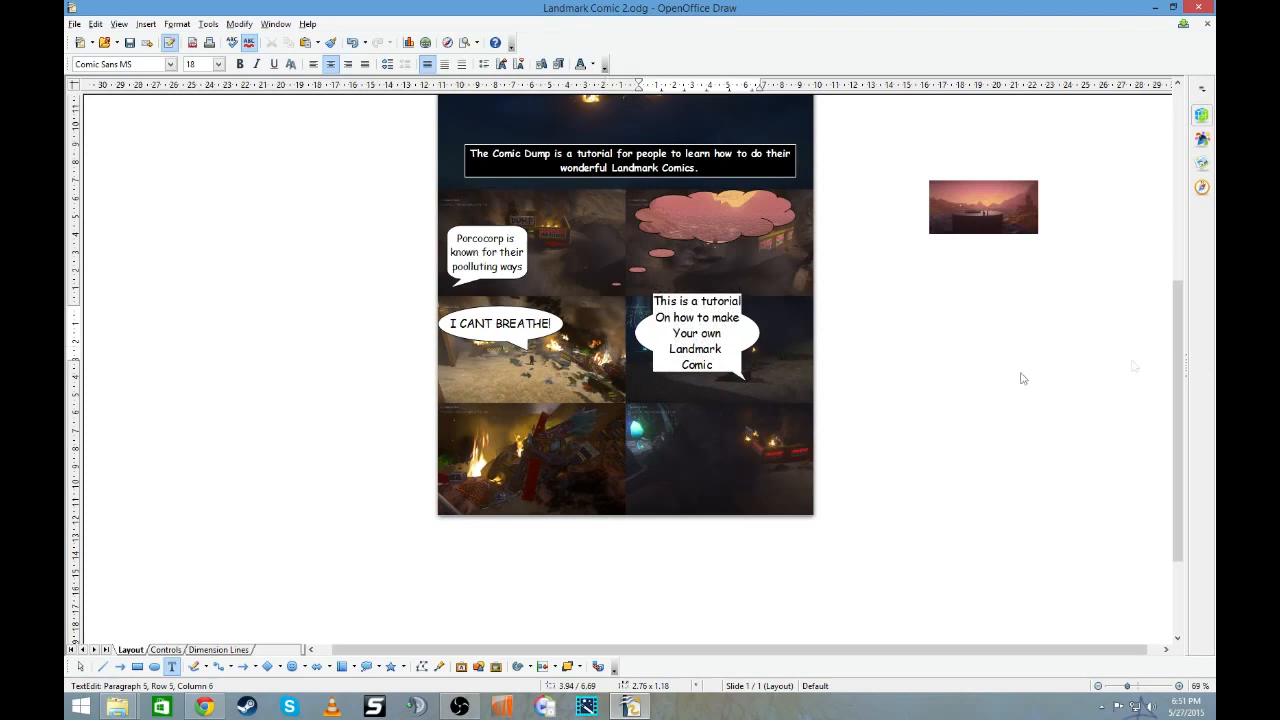
{"action": "left_click", "coordinate": [800, 320]}
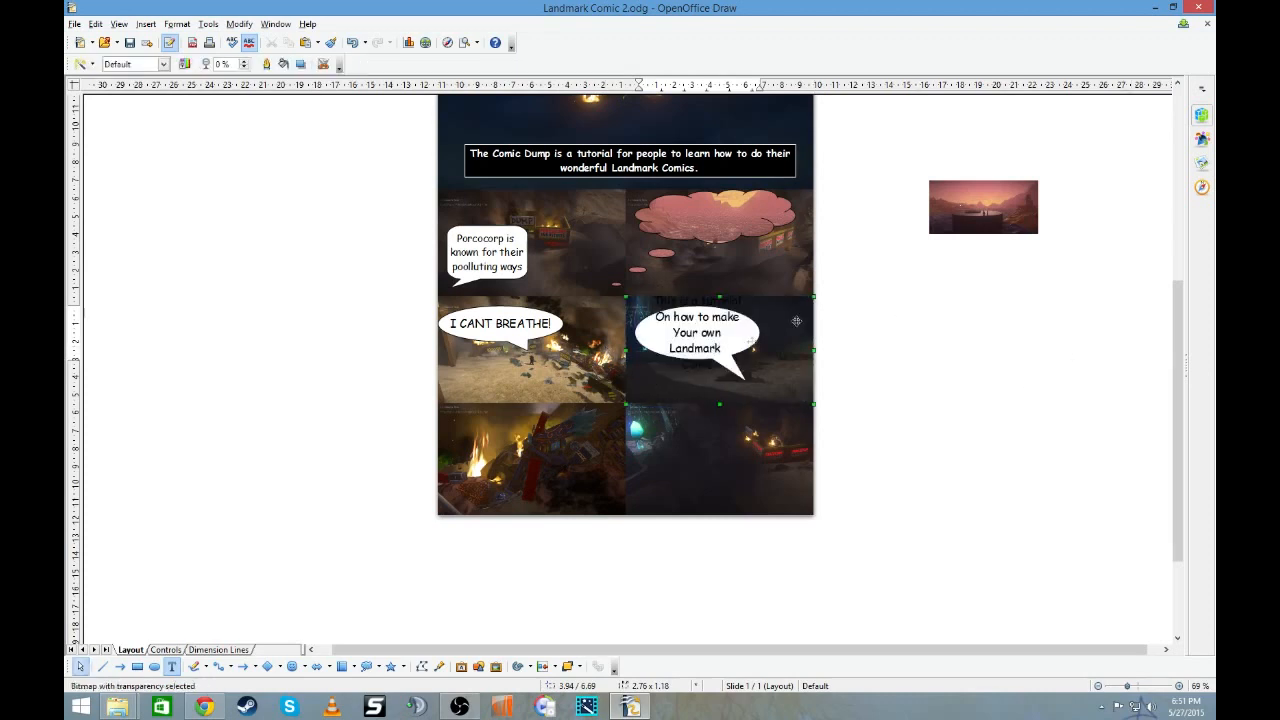
- Set the tutorial callout's text from "This is a tutorial" through "Landmark" to size 14
{"action": "left_click", "coordinate": [666, 315]}
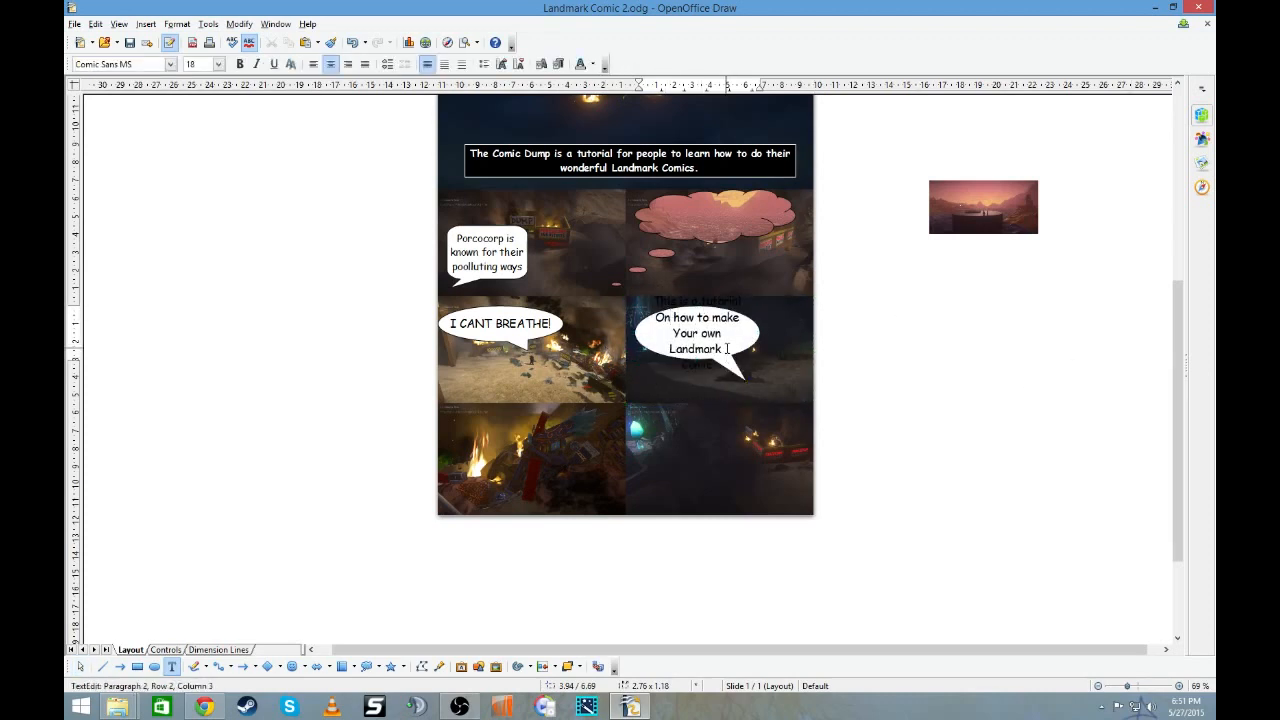
{"action": "key", "text": "ctrl+shift+Home"}
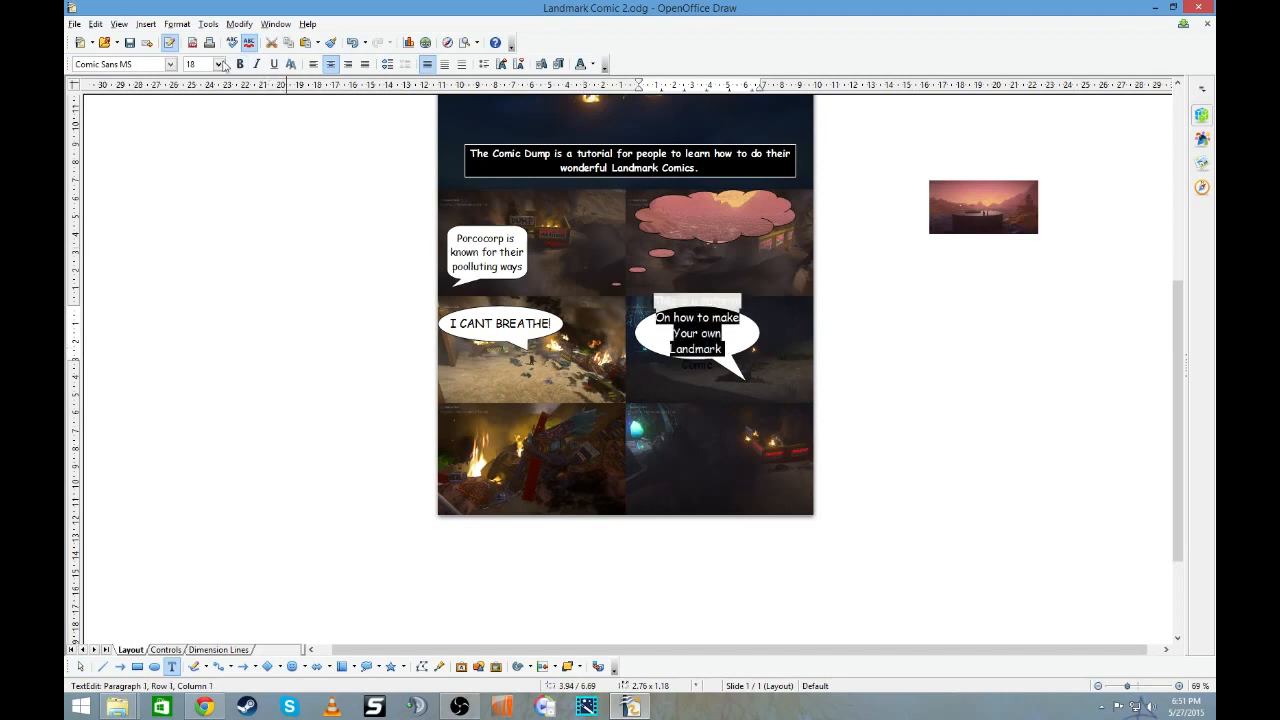
{"action": "left_click", "coordinate": [218, 64]}
{"action": "left_click", "coordinate": [194, 100]}
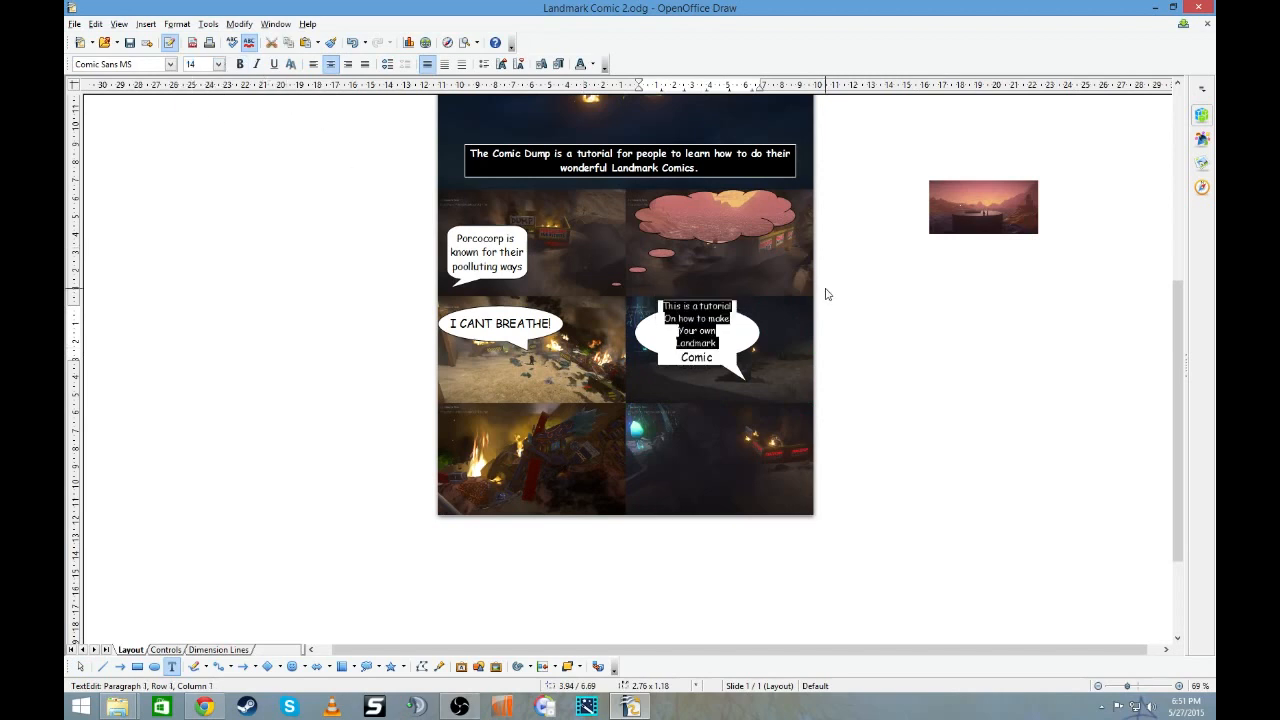
- Join "Your own Landmark" into one line of the tutorial callout and set the word "Comic" to size 14
{"action": "left_click", "coordinate": [679, 330]}
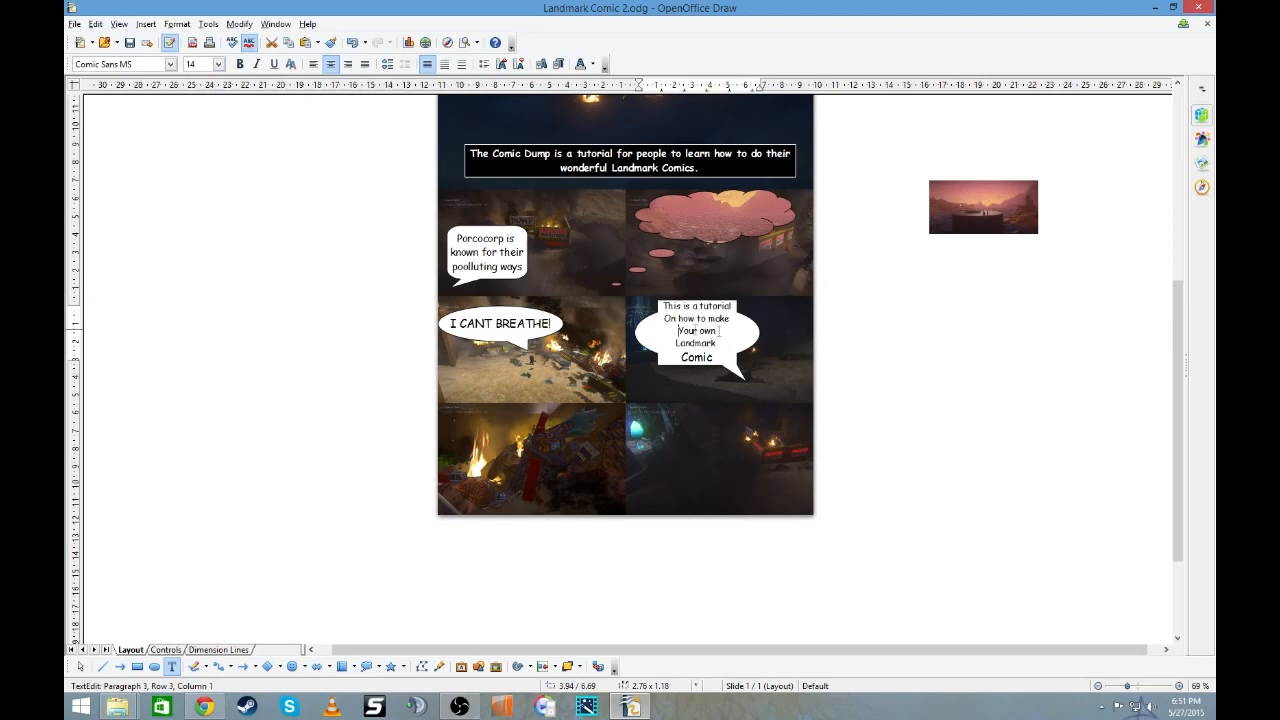
{"action": "key", "text": "BackSpace"}
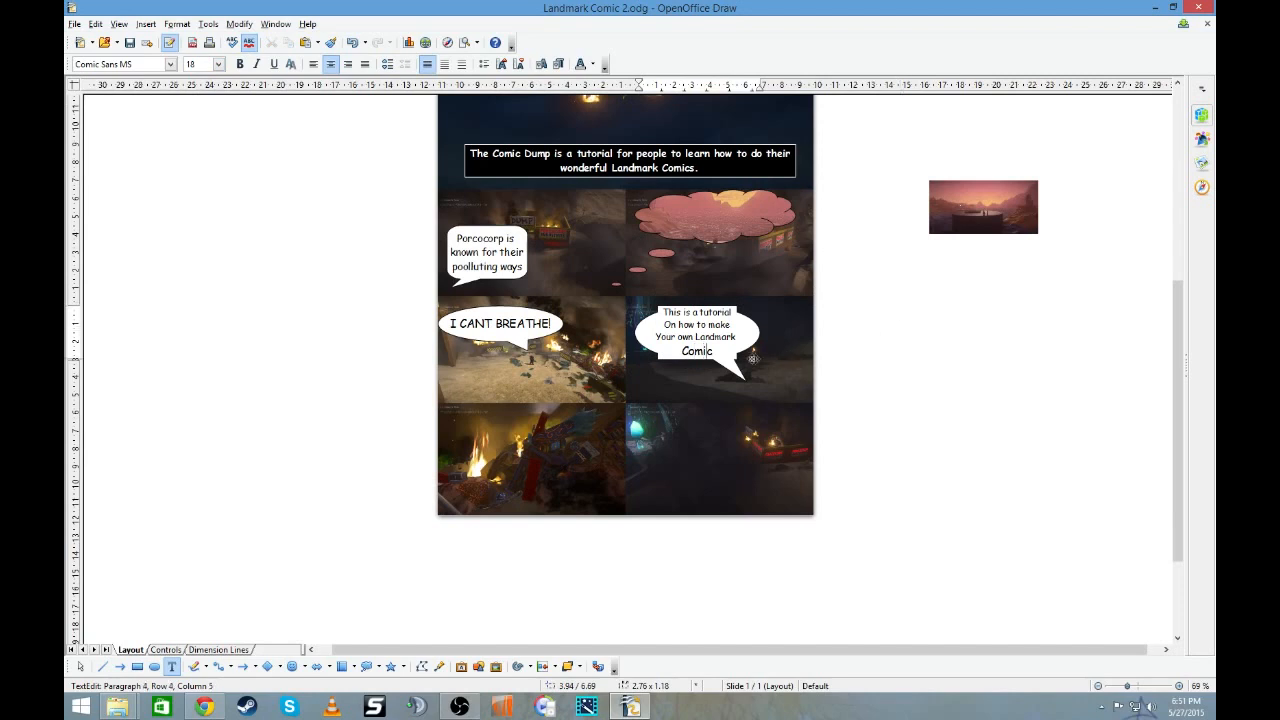
{"action": "left_click_drag", "start_coordinate": [716, 352], "coordinate": [681, 351]}
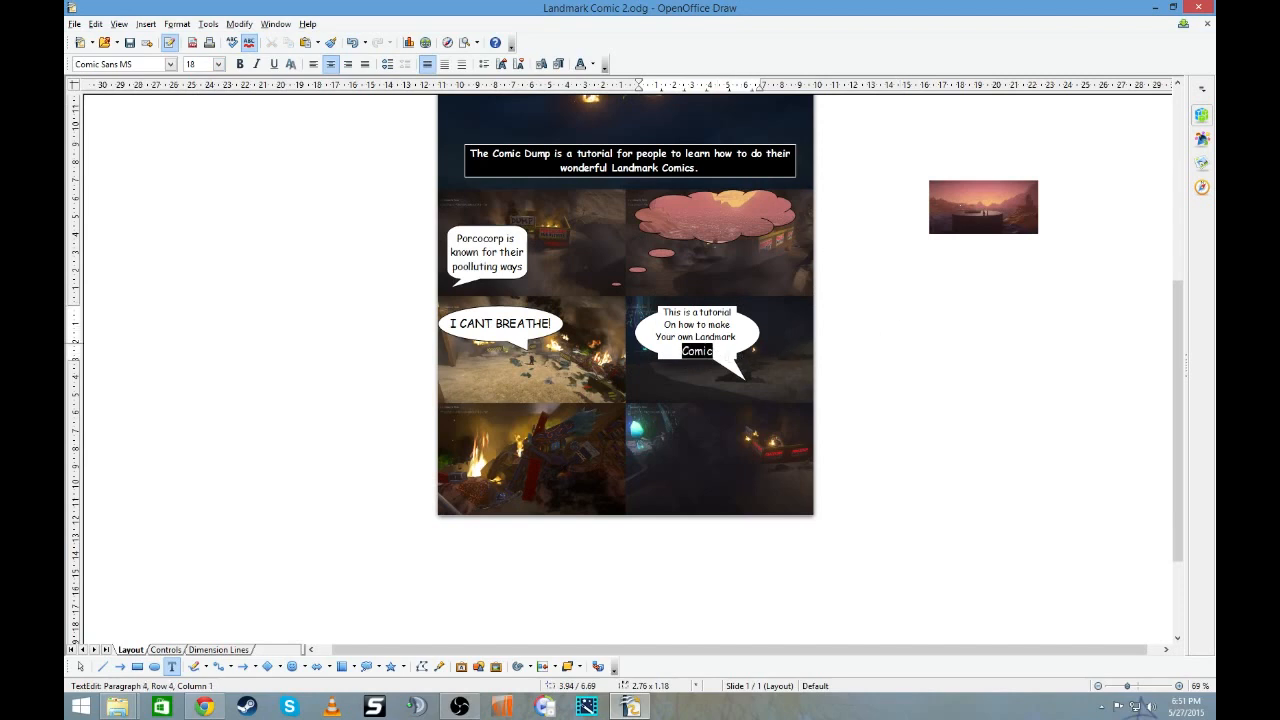
{"action": "left_click", "coordinate": [218, 64]}
{"action": "left_click", "coordinate": [191, 100]}
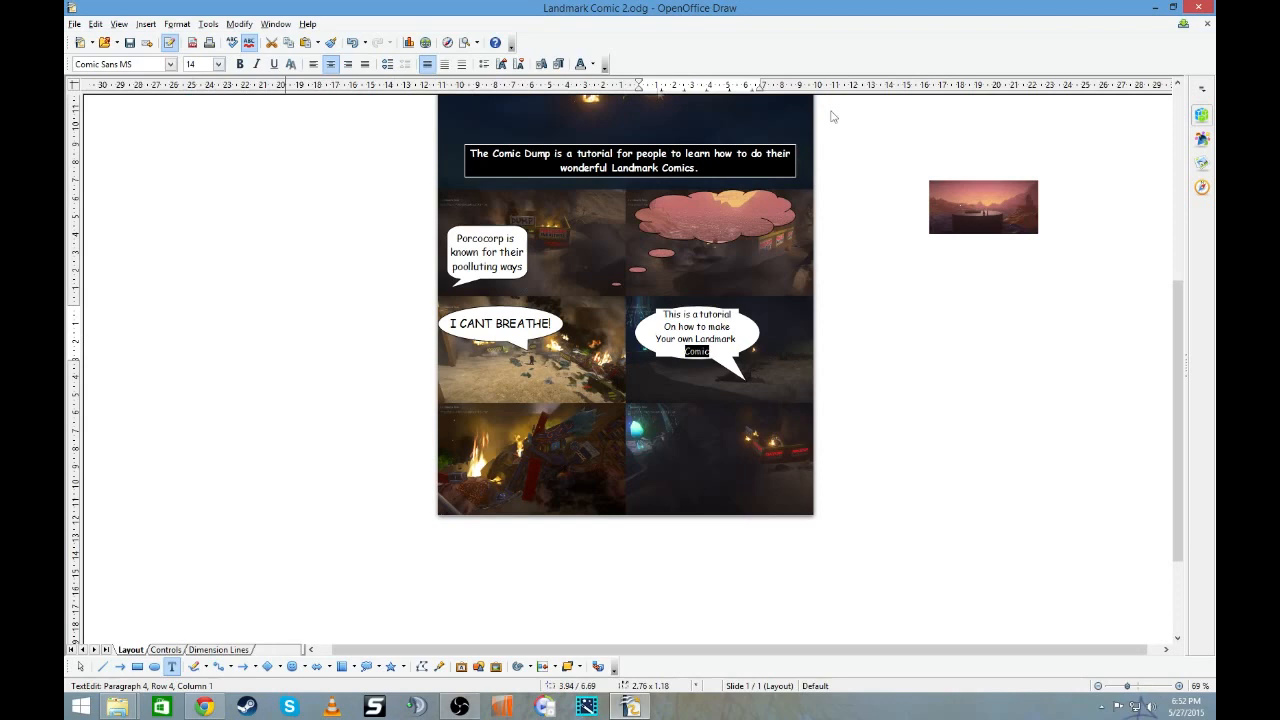
{"action": "left_click", "coordinate": [954, 333]}
- Put "This" on its own line in the tutorial callout and extend the balloon downward to enclose all the text
{"action": "left_click", "coordinate": [684, 314]}
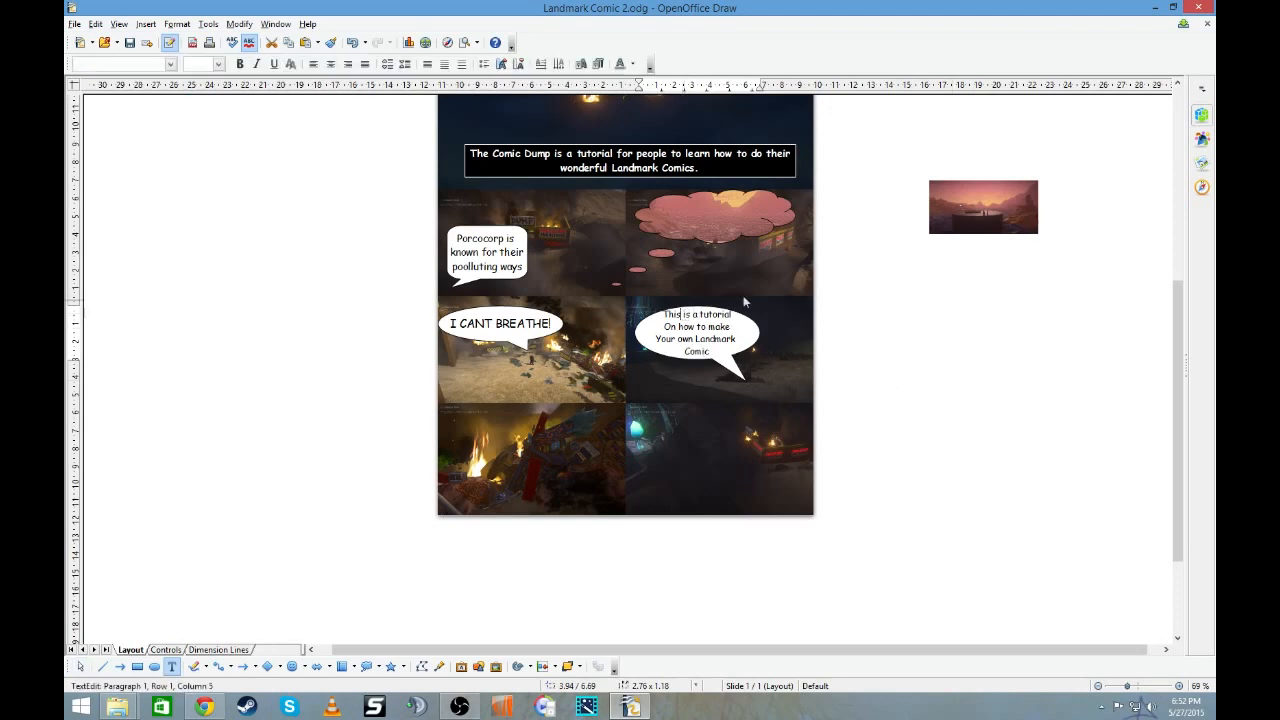
{"action": "key", "text": "Return"}
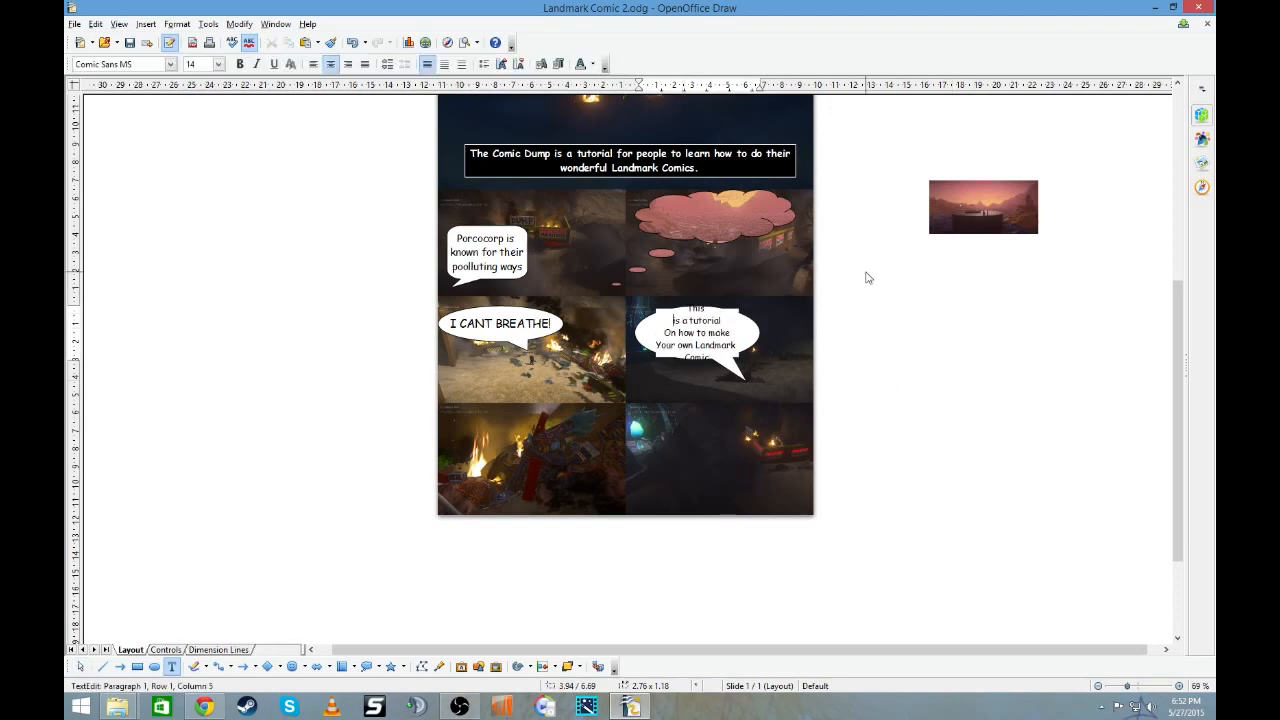
{"action": "left_click", "coordinate": [958, 284]}
{"action": "left_click", "coordinate": [714, 306]}
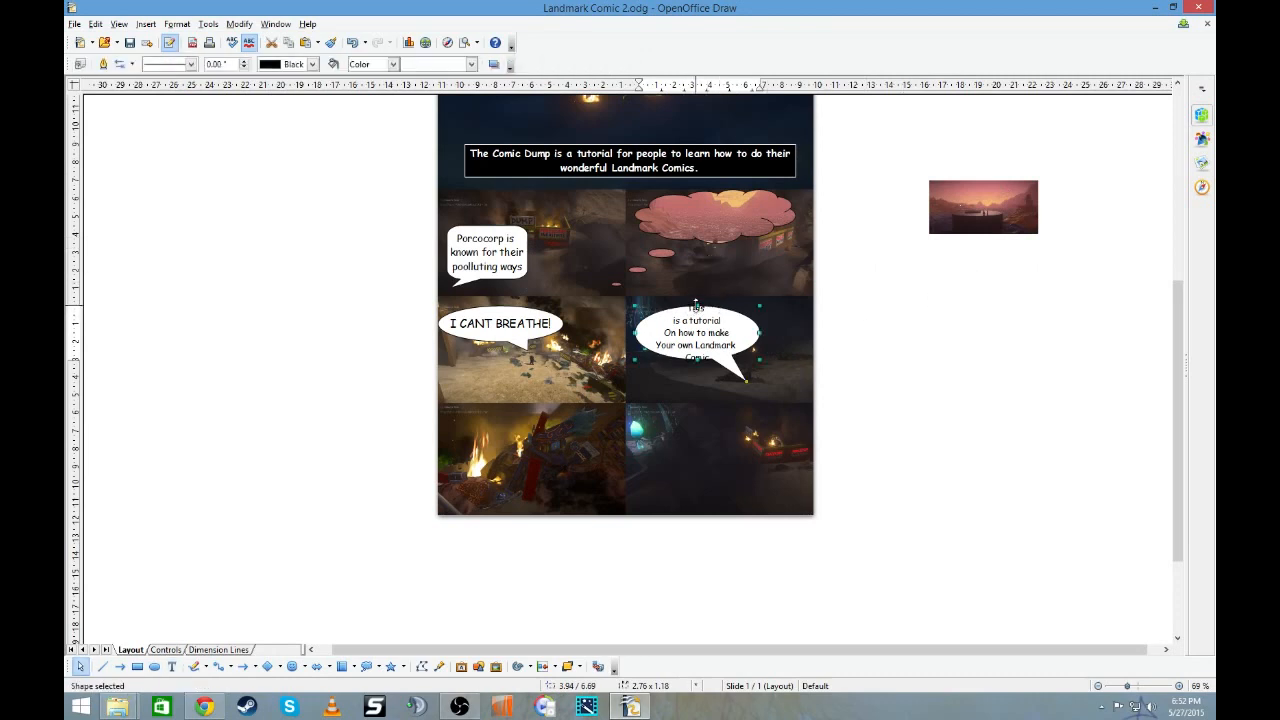
{"action": "left_click_drag", "start_coordinate": [697, 360], "coordinate": [697, 378]}
{"action": "left_click", "coordinate": [872, 327]}
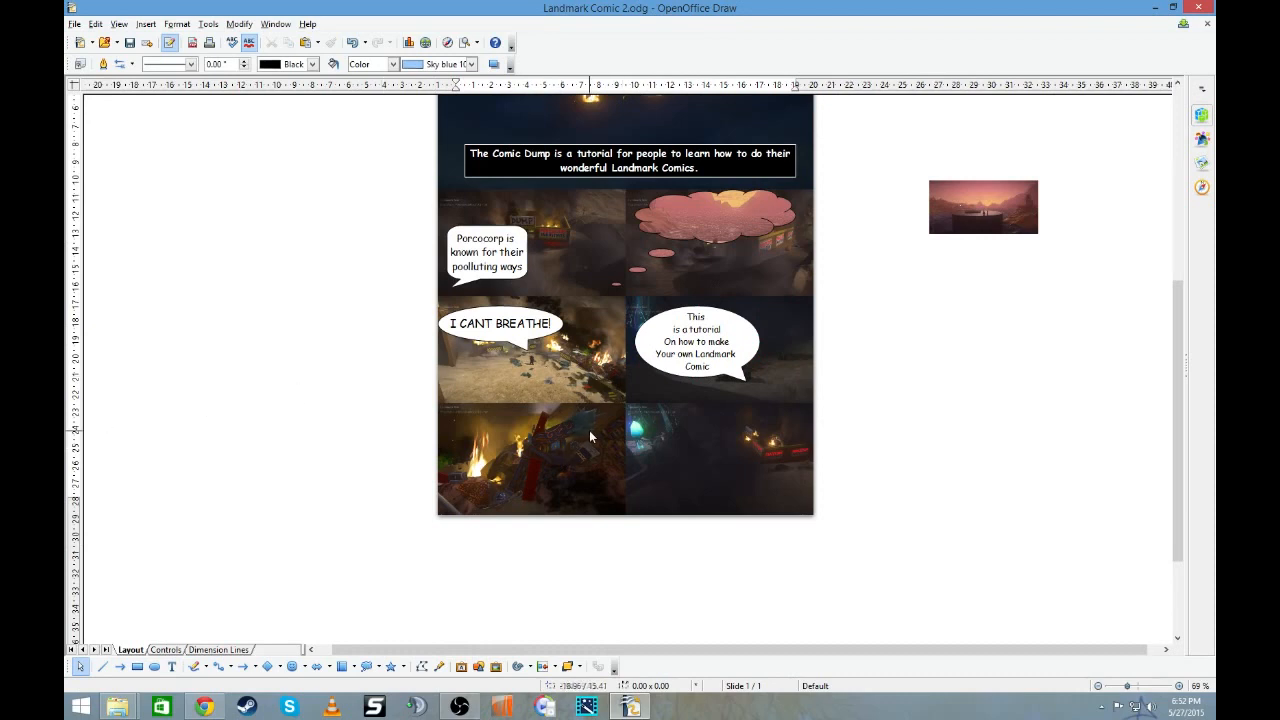
- Adjust the burning scrap picture below the "I CANT BREATHE!" panel to about 4.22 by 2.61, ending at the page's bottom edge
{"action": "left_click_drag", "start_coordinate": [595, 428], "coordinate": [547, 410]}
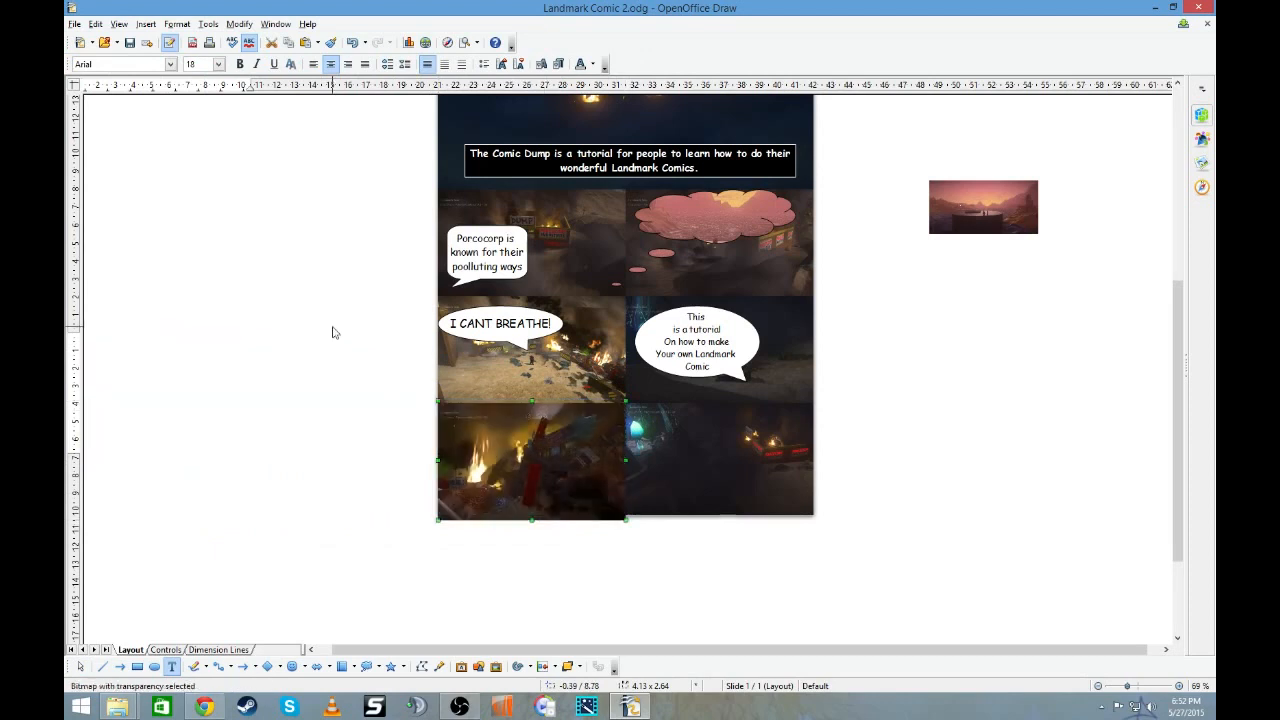
{"action": "left_click_drag", "start_coordinate": [534, 518], "coordinate": [532, 515]}
{"action": "left_click", "coordinate": [358, 432]}
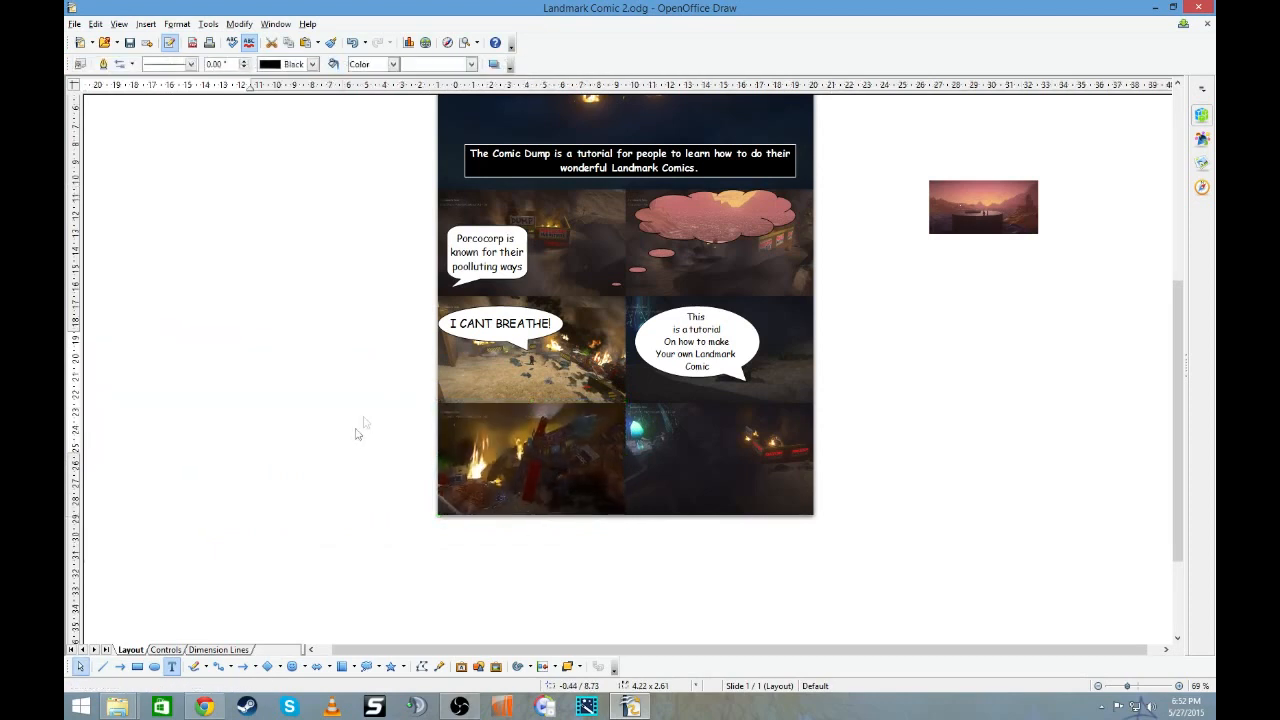
- Insert the neon burger stand screenshot from the ImageCaptureOutput folder and fit it over the page's bottom-left panel
{"action": "left_click", "coordinate": [117, 706]}
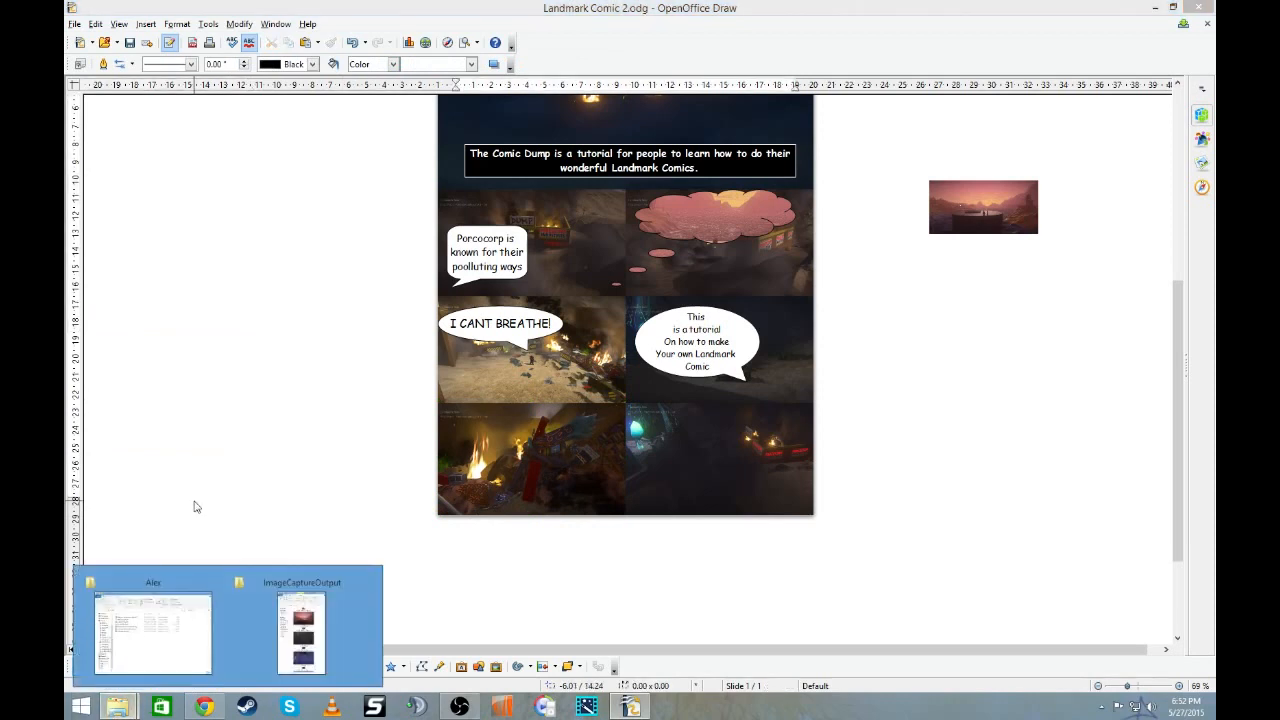
{"action": "left_click", "coordinate": [315, 607]}
{"action": "scroll", "coordinate": [231, 316], "scroll_direction": "down", "scroll_amount": 3}
{"action": "scroll", "coordinate": [245, 318], "scroll_direction": "down", "scroll_amount": 10}
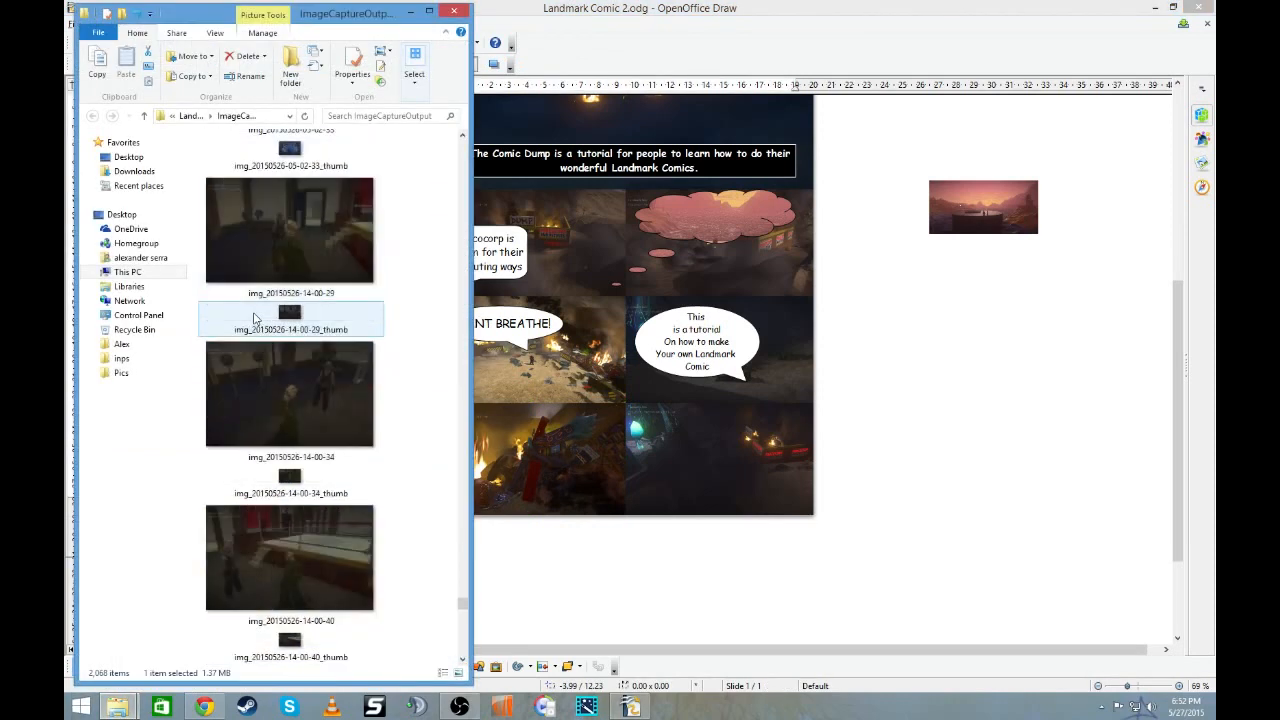
{"action": "scroll", "coordinate": [253, 318], "scroll_direction": "down", "scroll_amount": 10}
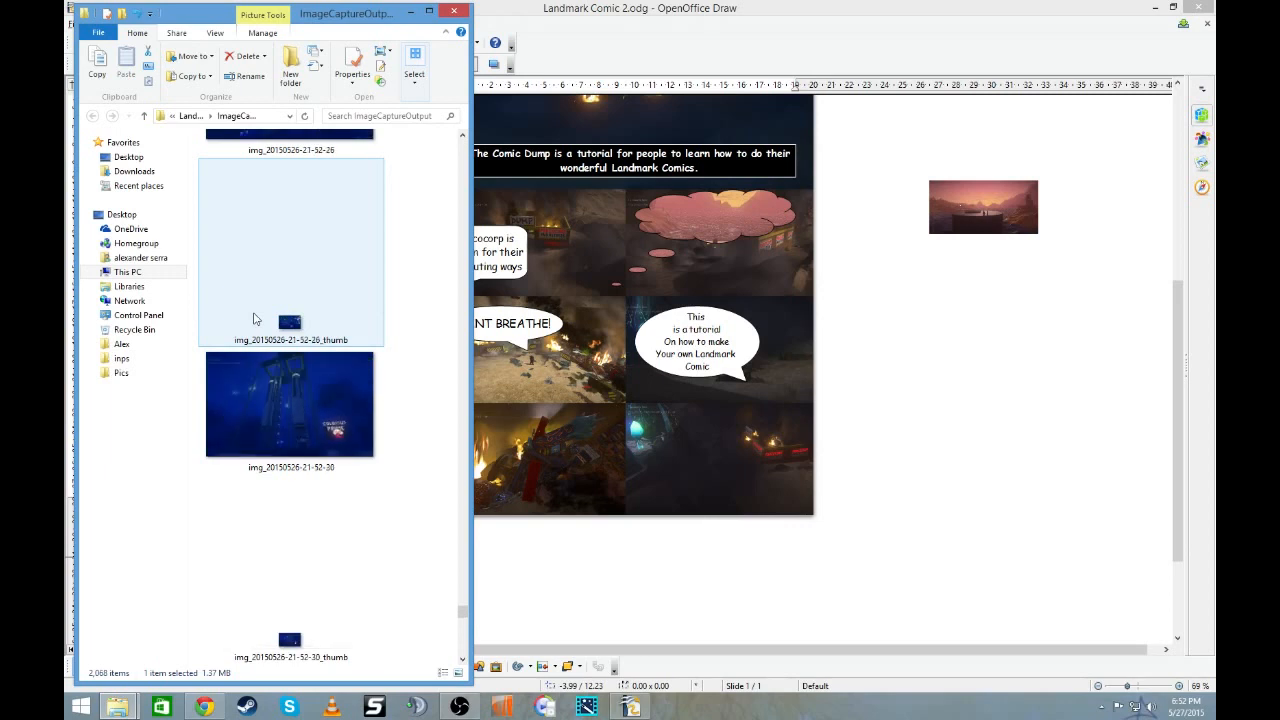
{"action": "left_click", "coordinate": [256, 380]}
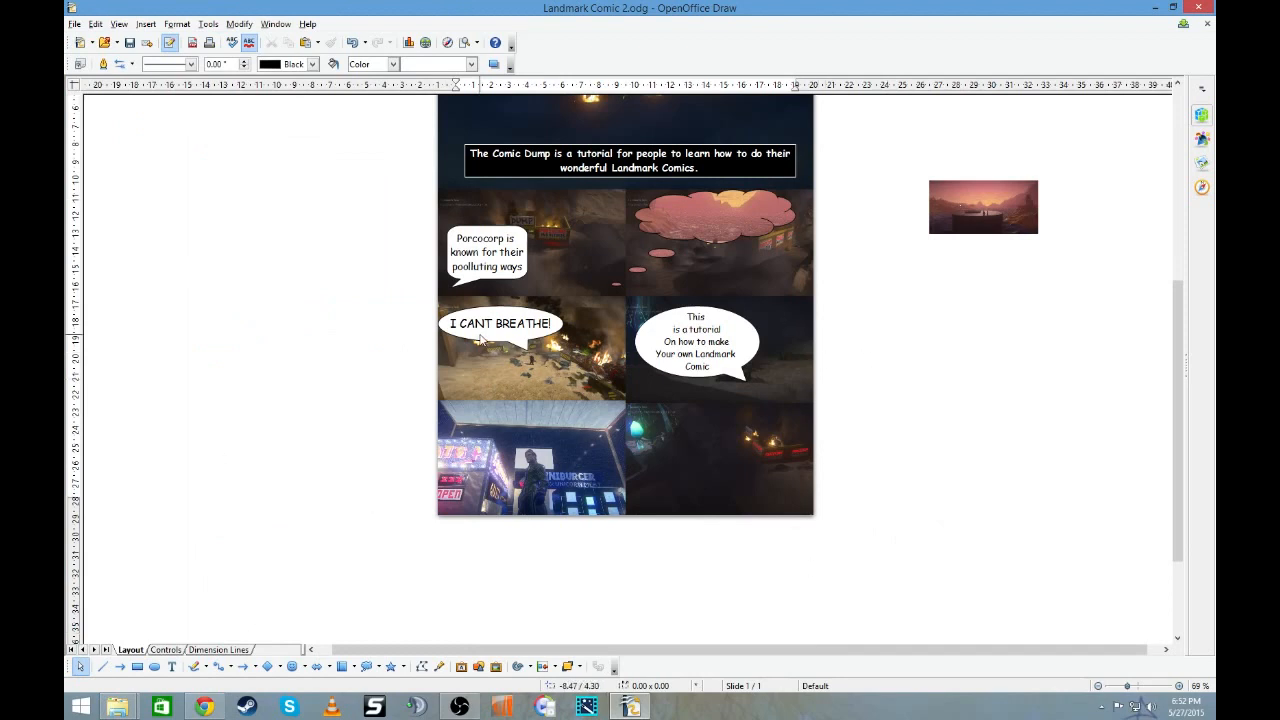
- Duplicate the Porcocorp callout into the upper right of the burger stand panel, with its tail pointing at the standing figure
{"action": "right_click", "coordinate": [497, 277]}
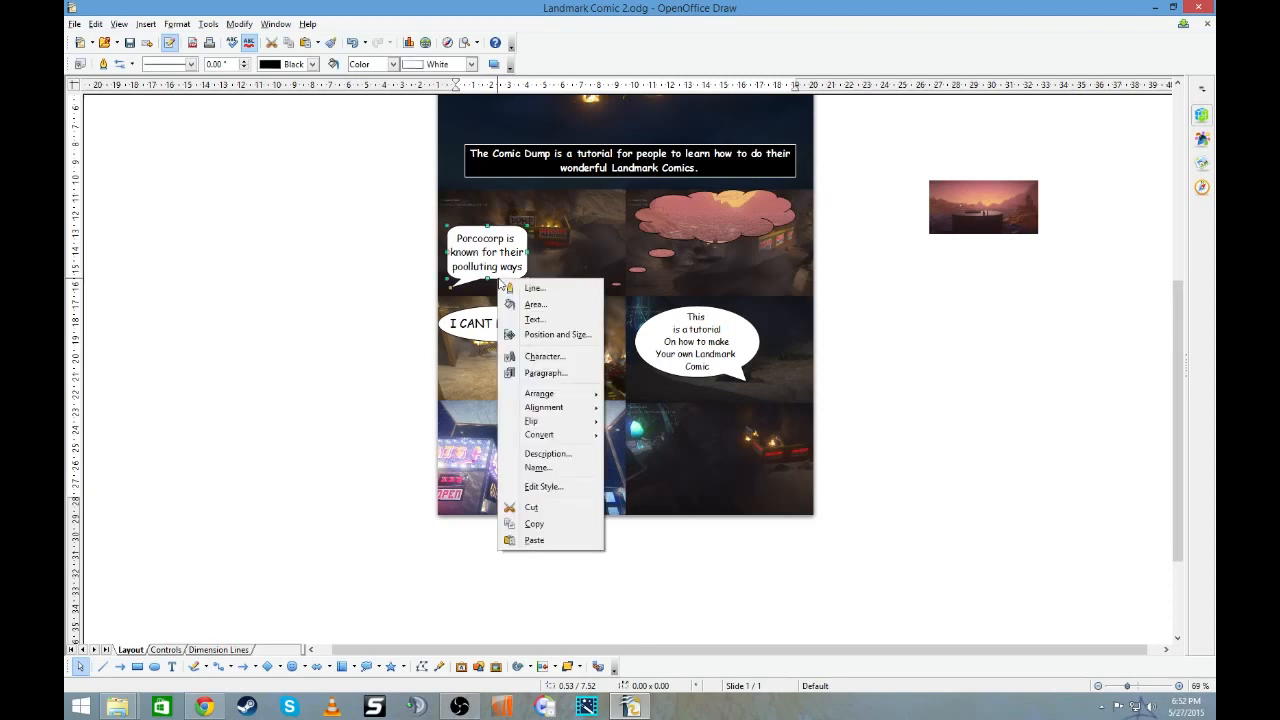
{"action": "left_click", "coordinate": [546, 523]}
{"action": "right_click", "coordinate": [900, 430]}
{"action": "left_click", "coordinate": [991, 539]}
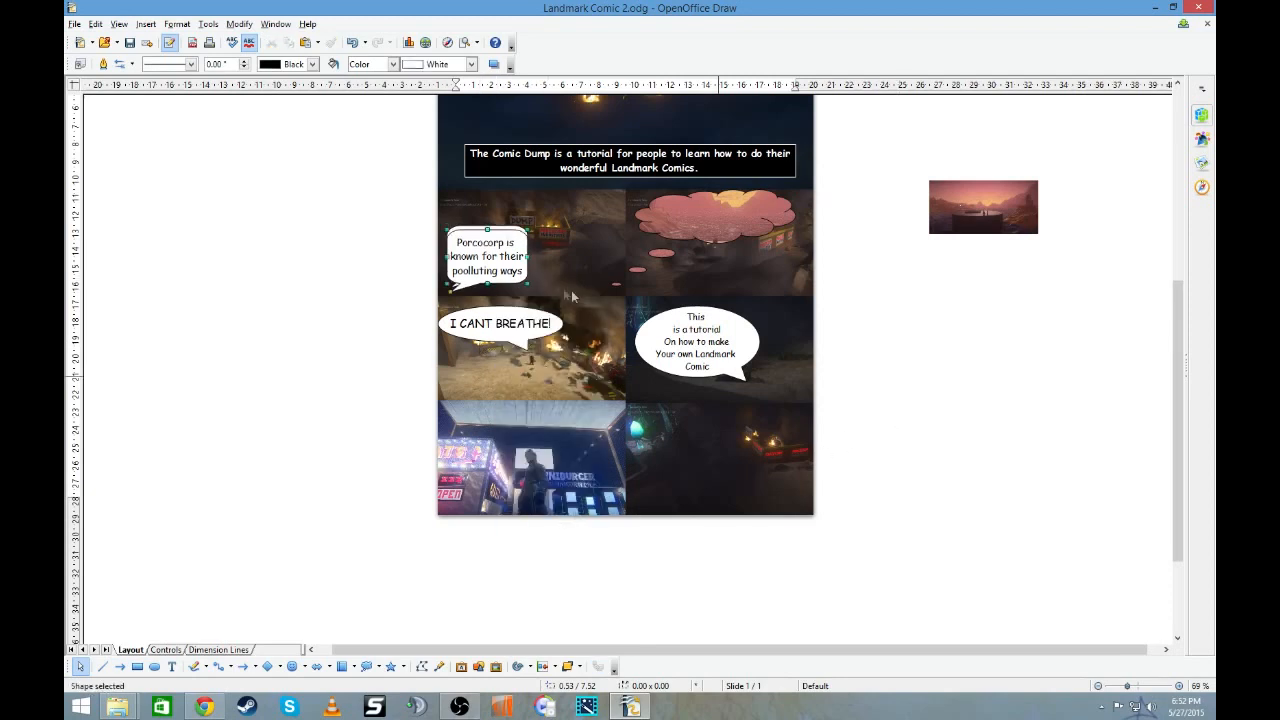
{"action": "left_click_drag", "start_coordinate": [517, 286], "coordinate": [615, 455]}
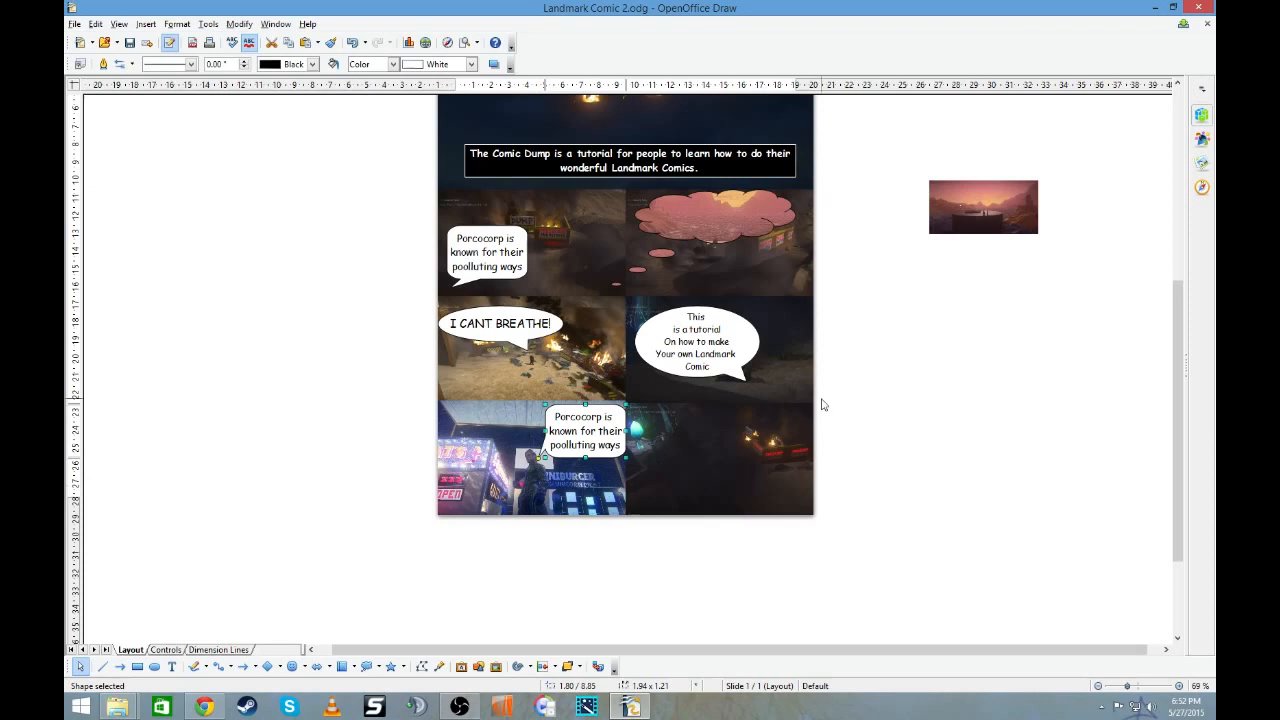
- Replace the burger stand callout's text with "I'm Frigo Porco And this Message is For you!" split over four lines
{"action": "left_click", "coordinate": [599, 416]}
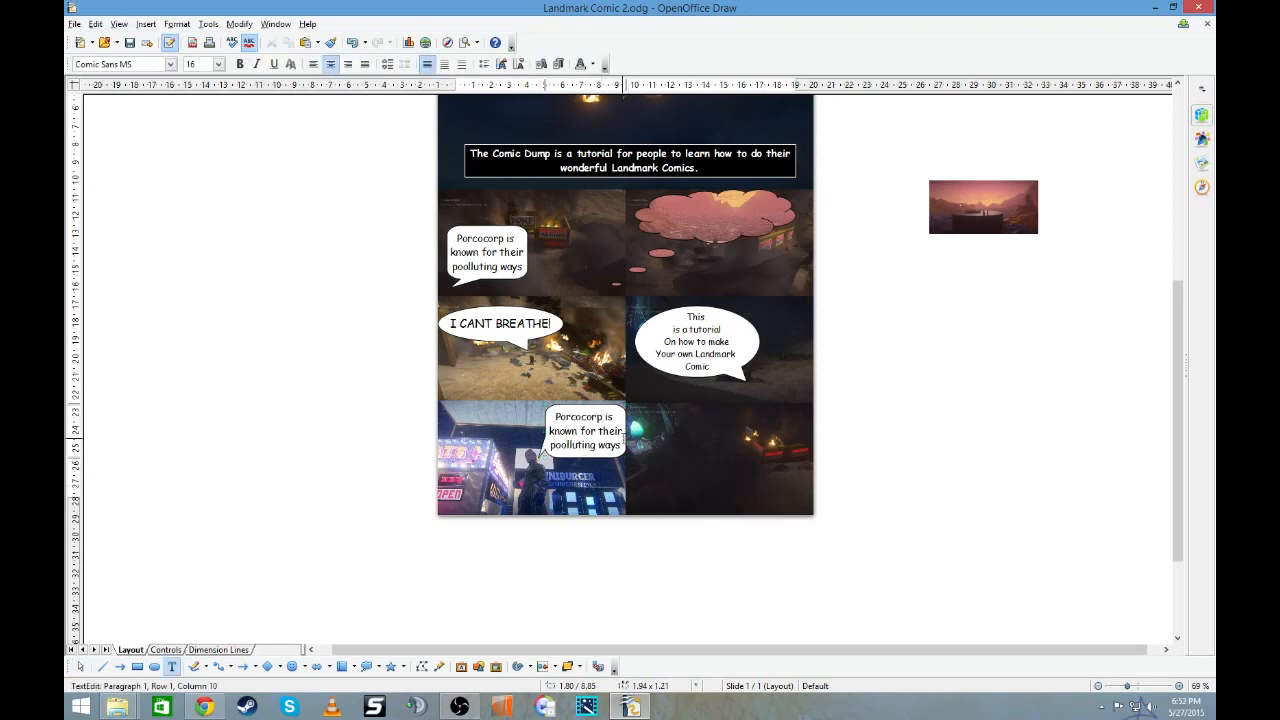
{"action": "key", "text": "ctrl+a"}
{"action": "type", "text": "I"}
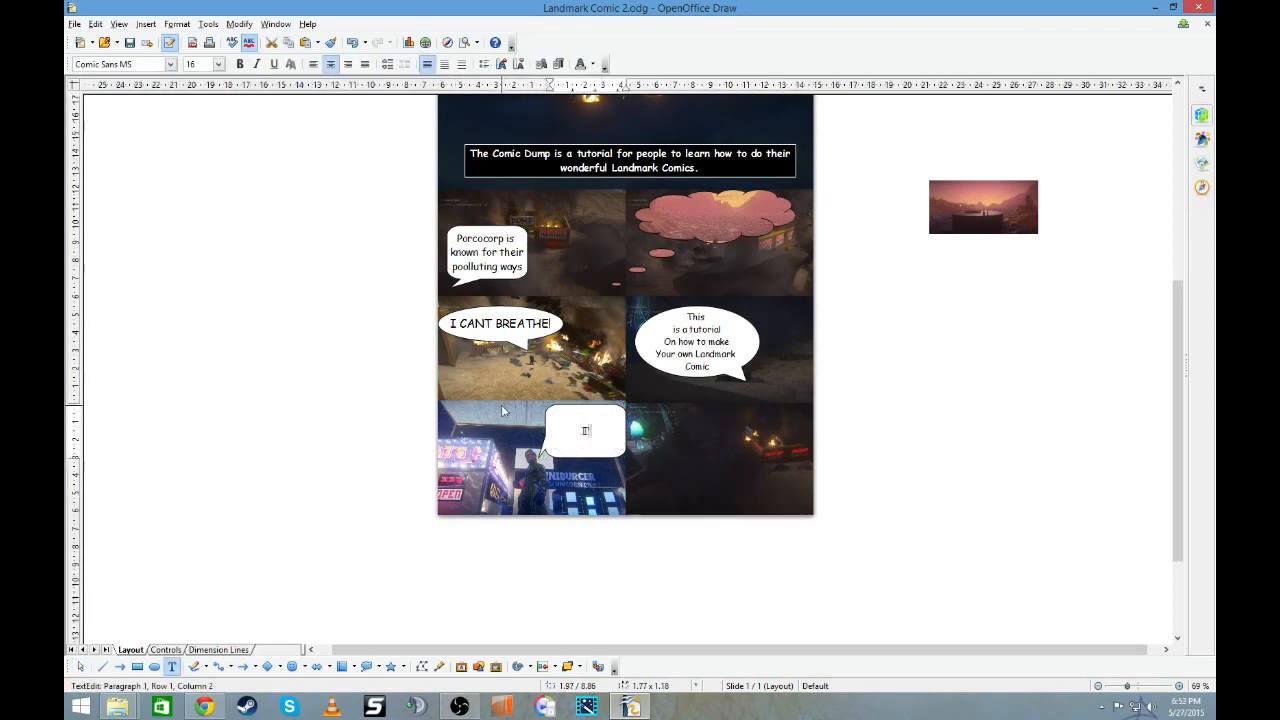
{"action": "type", "text": "'m Frigo Pro"}
{"action": "key", "text": "BackSpace"}
{"action": "key", "text": "BackSpace"}
{"action": "type", "text": "orco"}
{"action": "key", "text": "Return"}
{"action": "type", "text": "And this "}
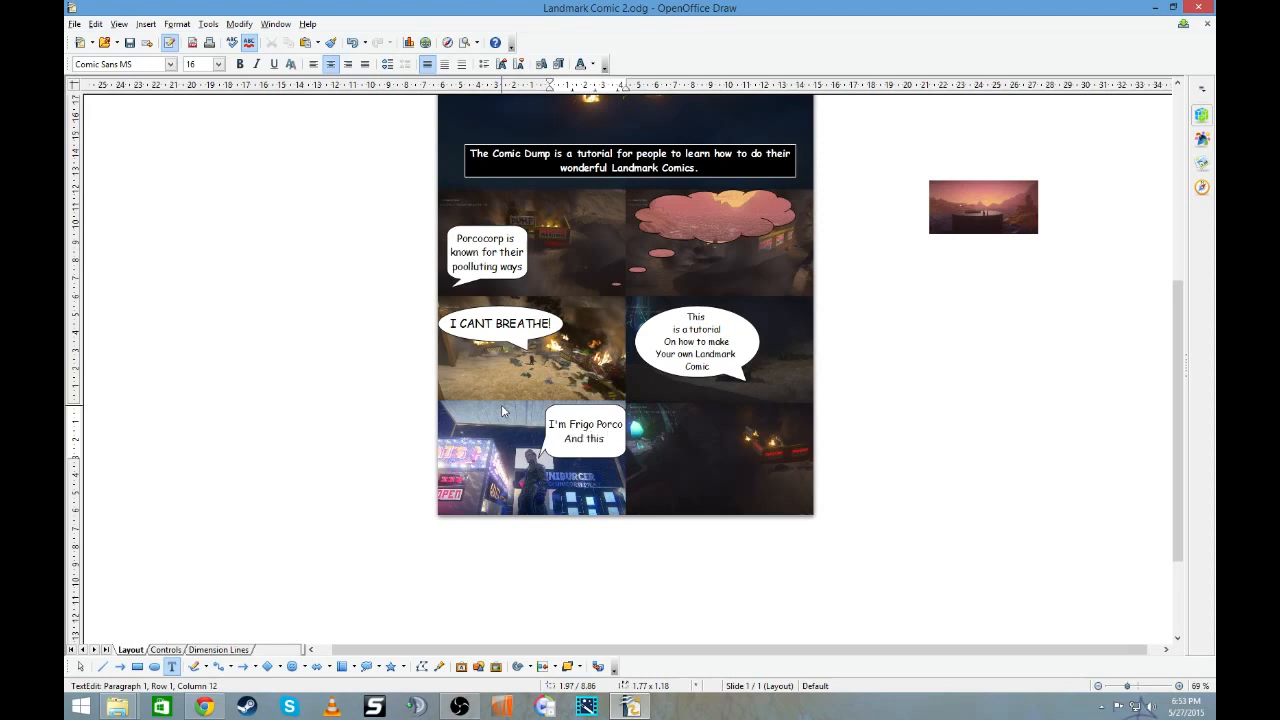
{"action": "type", "text": "messag"}
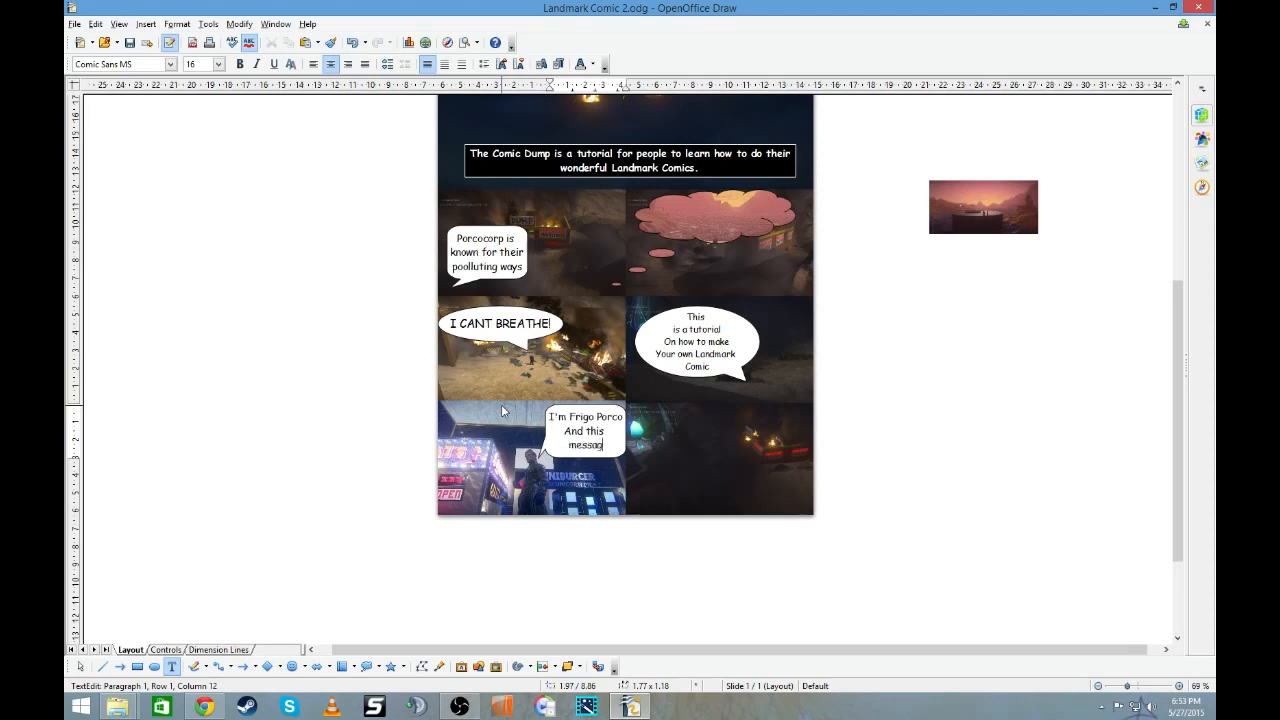
{"action": "type", "text": "e is for you"}
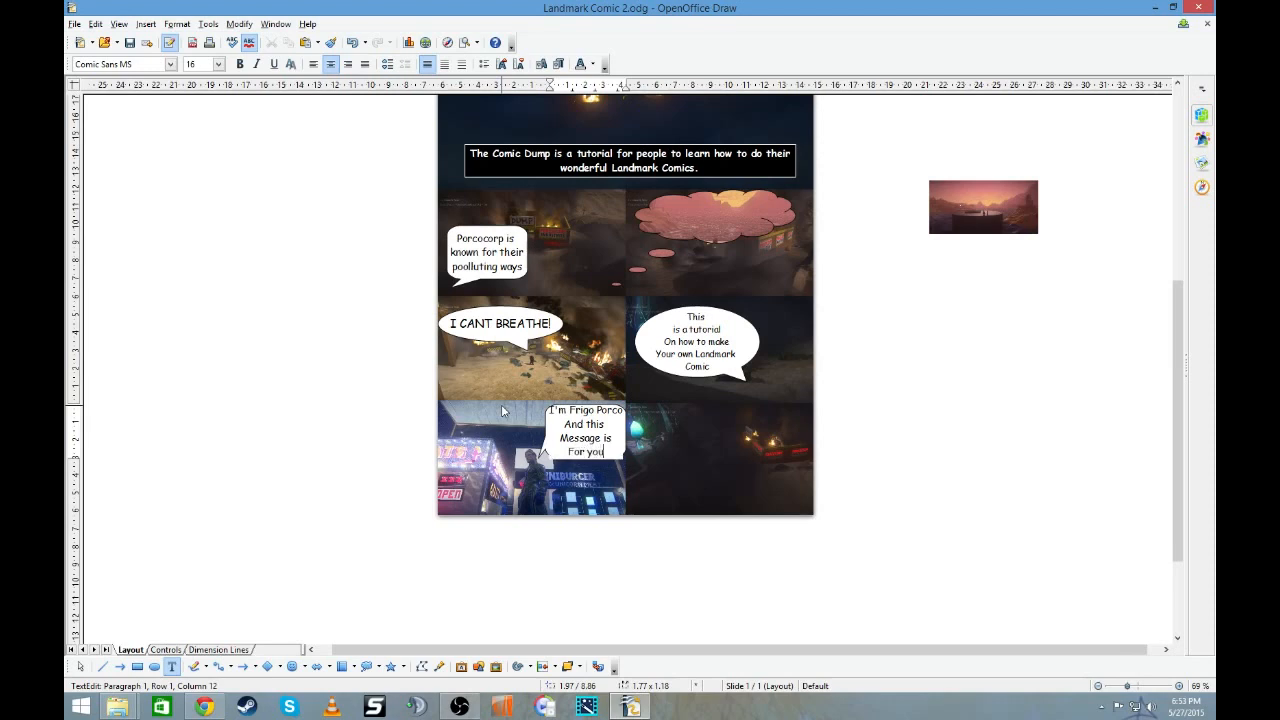
{"action": "left_click", "coordinate": [952, 411]}
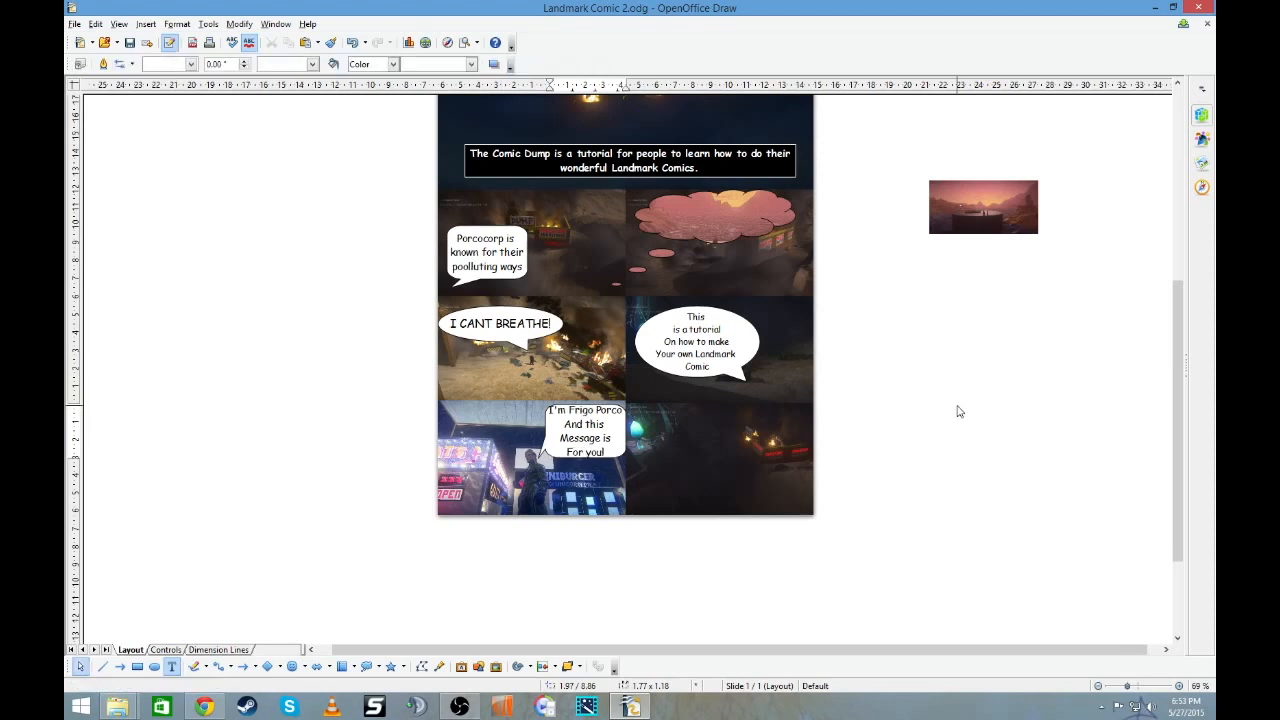
- Lowercase the first letters of "and" and "message" in the burger stand callout and extend its balloon downward around the text
{"action": "left_click", "coordinate": [568, 437]}
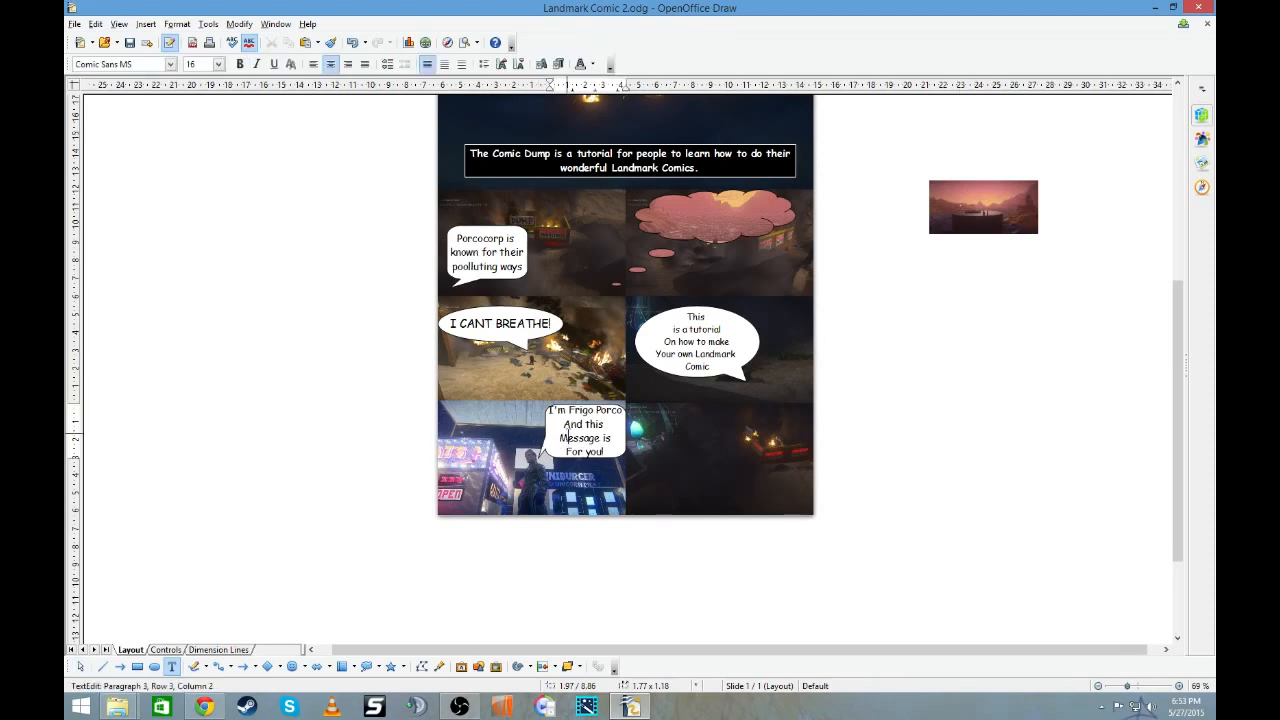
{"action": "key", "text": "BackSpace"}
{"action": "type", "text": "m"}
{"action": "key", "text": "BackSpace"}
{"action": "type", "text": "a"}
{"action": "left_click", "coordinate": [886, 370]}
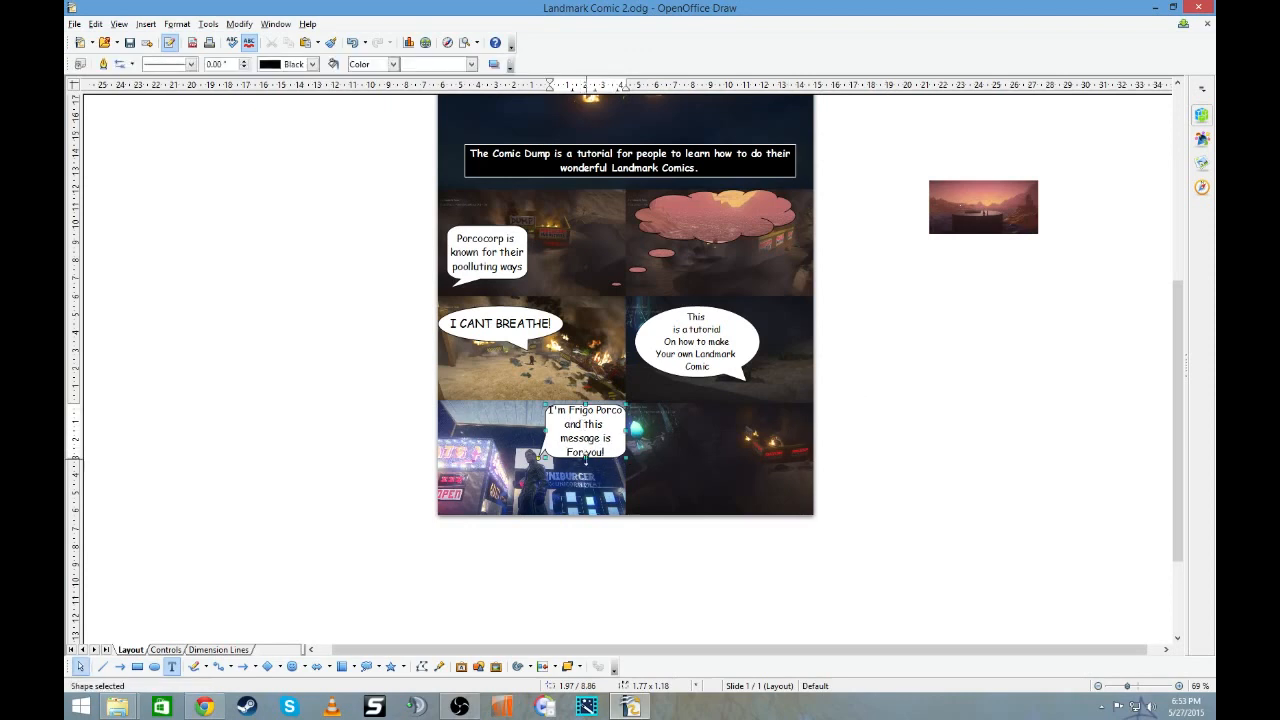
{"action": "left_click", "coordinate": [585, 460]}
{"action": "left_click_drag", "start_coordinate": [585, 460], "coordinate": [585, 466]}
{"action": "left_click", "coordinate": [976, 510]}
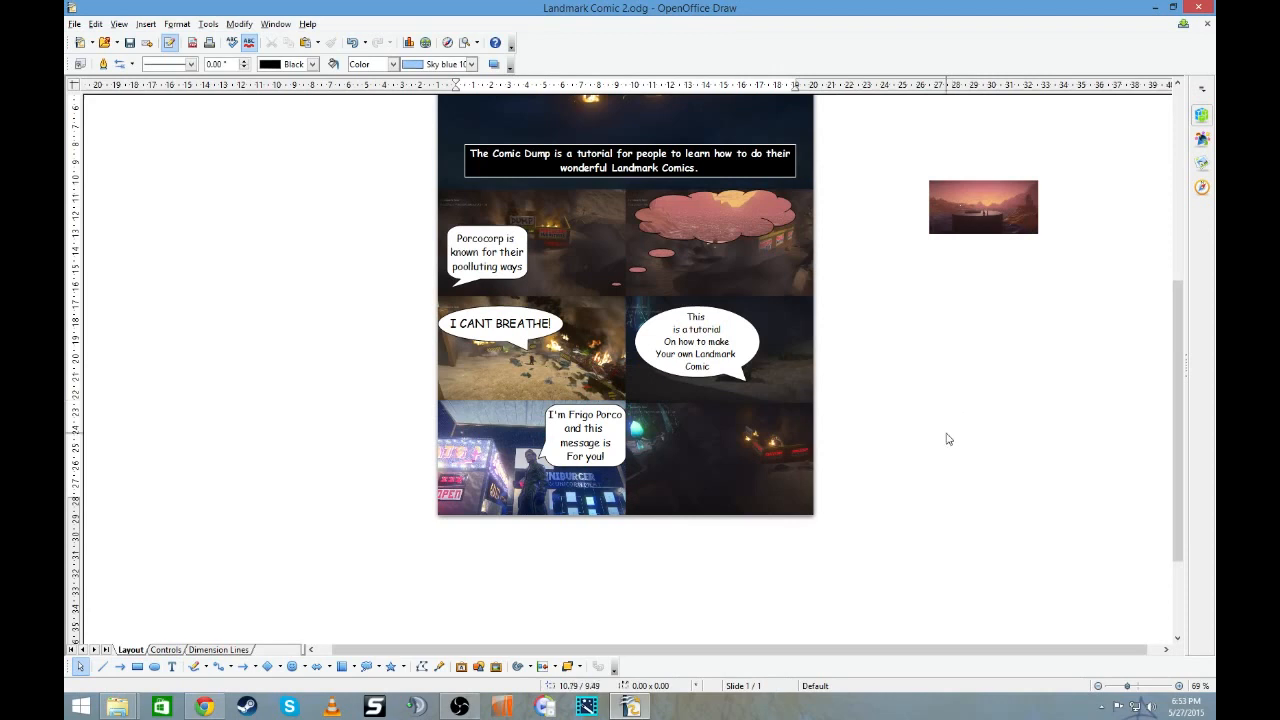
- Duplicate the "I CANT BREATHE!" callout into the upper left of the last panel, with its tail pointing at the red glow
{"action": "scroll", "coordinate": [948, 439], "scroll_direction": "down", "scroll_amount": 2}
{"action": "scroll", "coordinate": [948, 439], "scroll_direction": "up", "scroll_amount": 4}
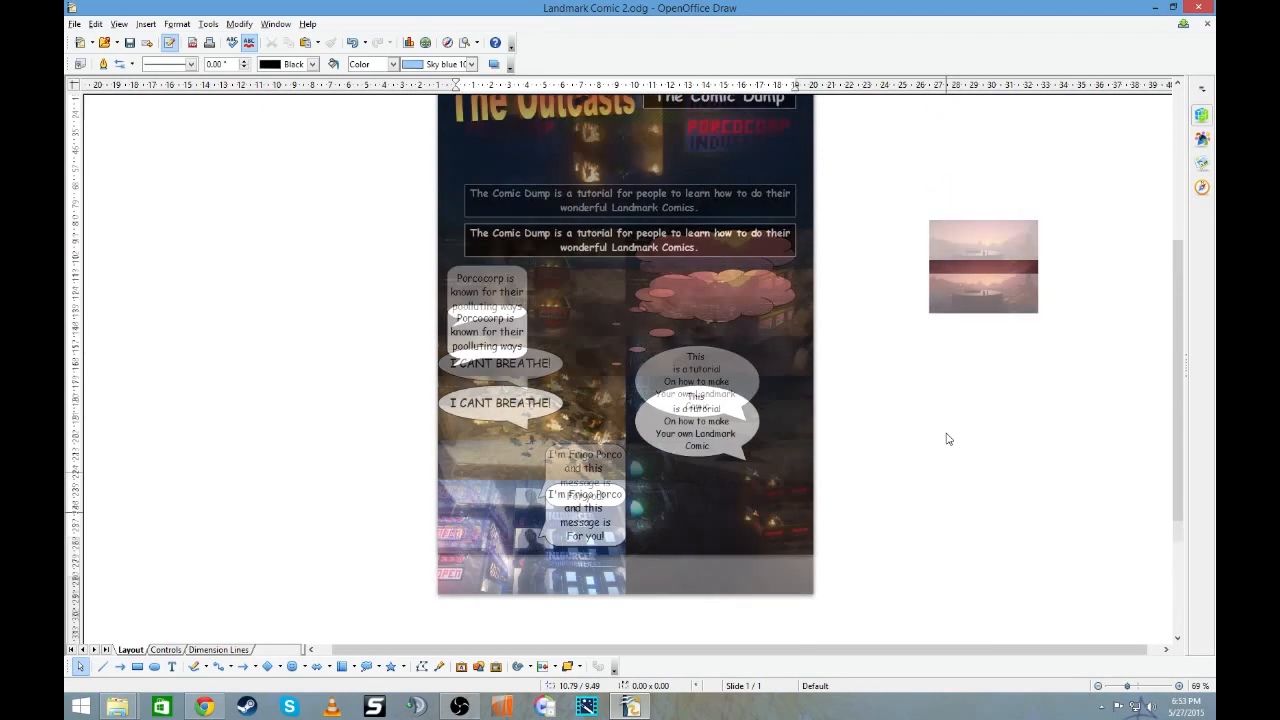
{"action": "scroll", "coordinate": [443, 265], "scroll_direction": "up", "scroll_amount": 2}
{"action": "scroll", "coordinate": [443, 268], "scroll_direction": "down", "scroll_amount": 1}
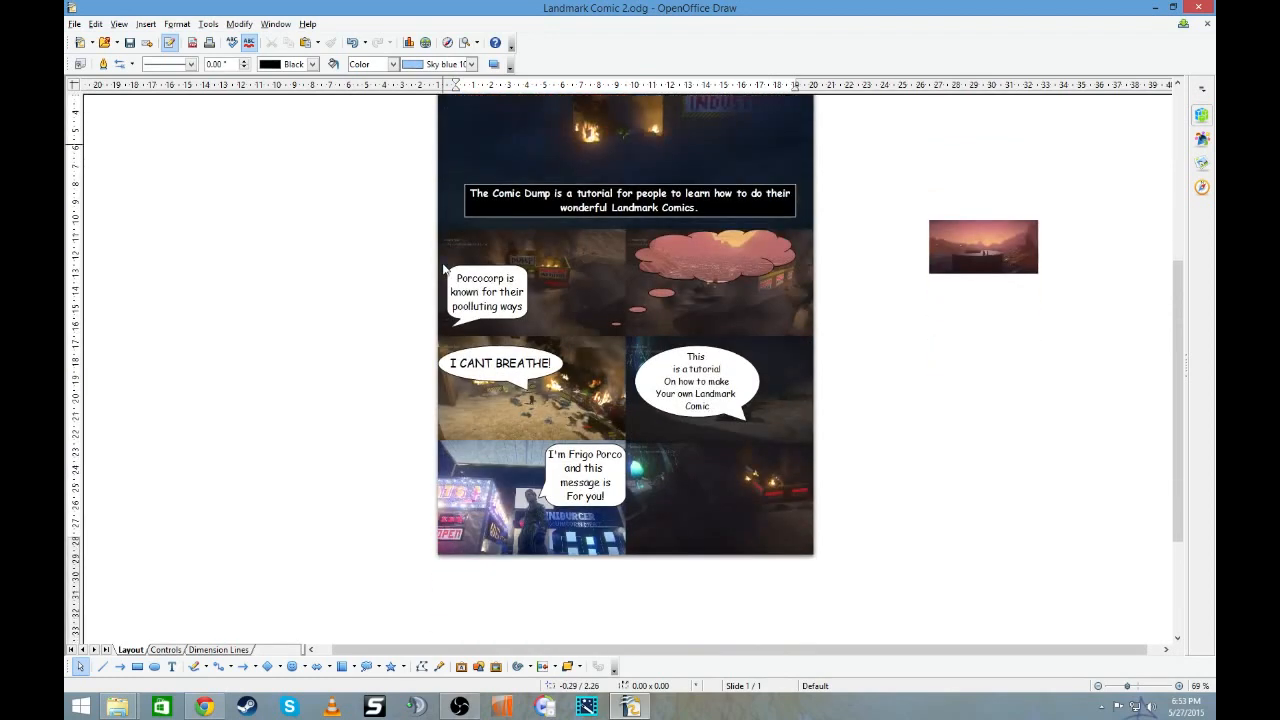
{"action": "left_click", "coordinate": [522, 345]}
{"action": "right_click", "coordinate": [522, 345]}
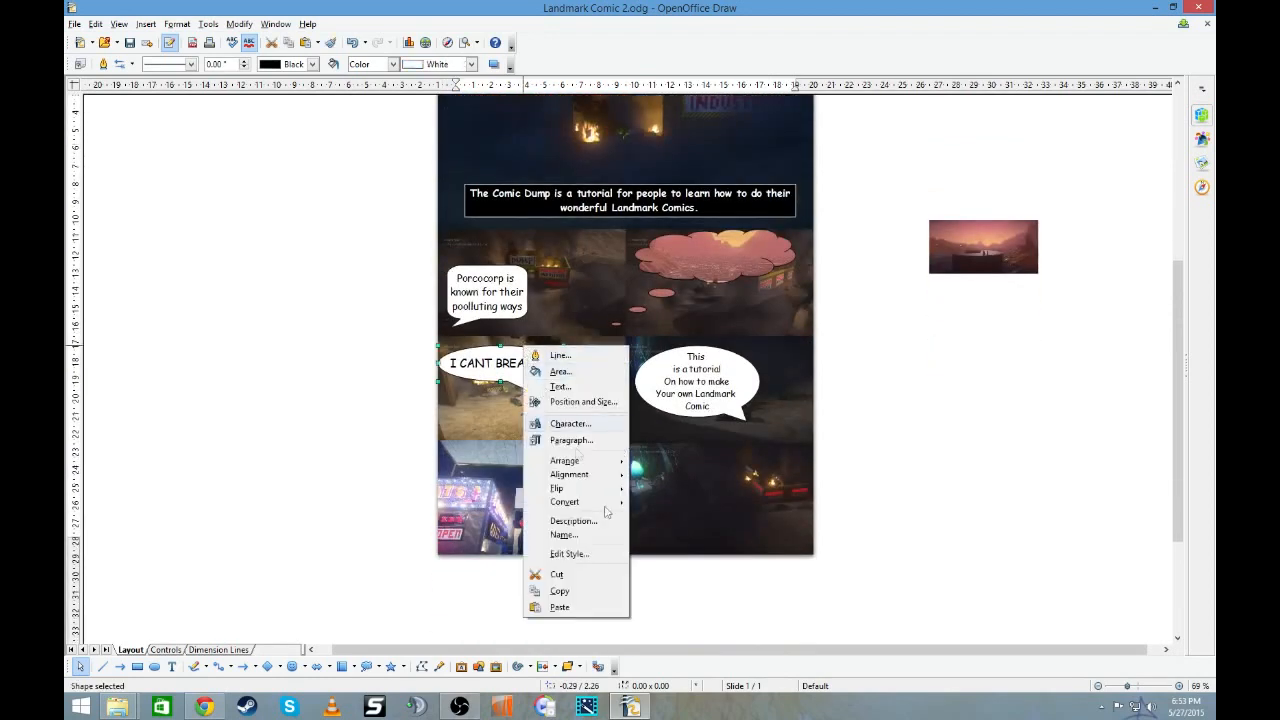
{"action": "left_click", "coordinate": [570, 594]}
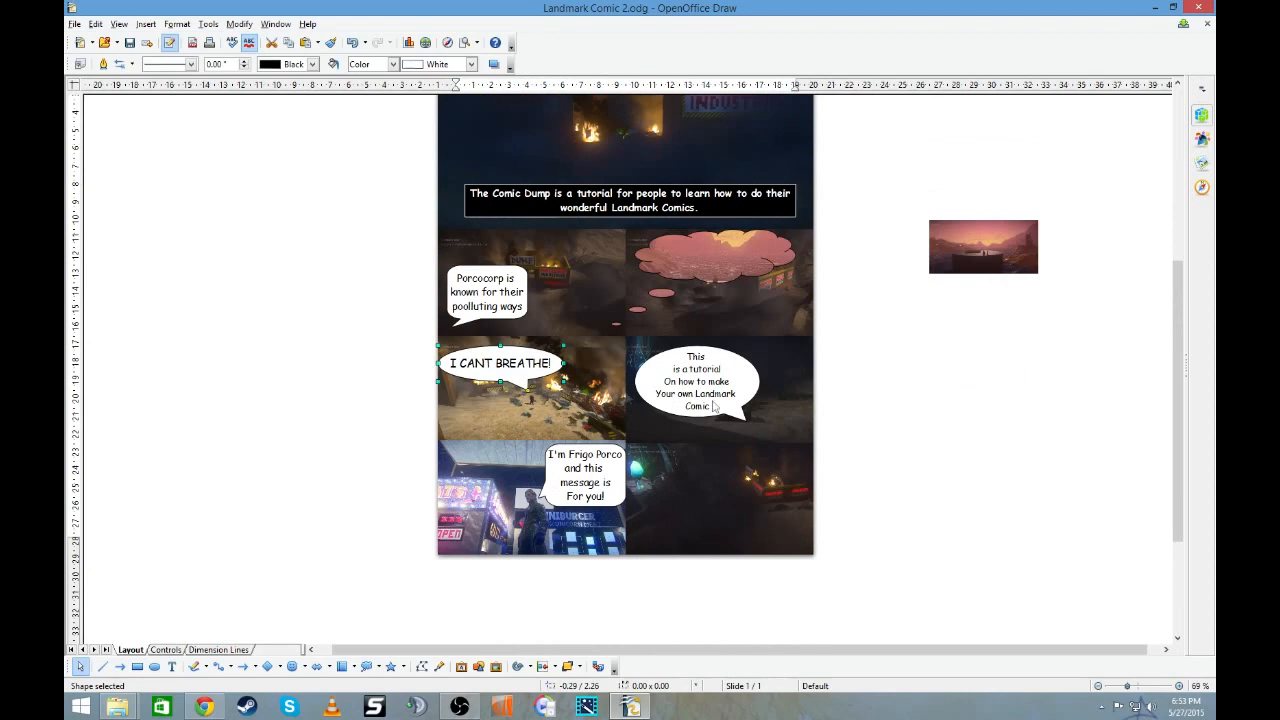
{"action": "right_click", "coordinate": [833, 409]}
{"action": "left_click", "coordinate": [906, 517]}
{"action": "left_click_drag", "start_coordinate": [528, 380], "coordinate": [797, 503]}
{"action": "double_click", "coordinate": [722, 470]}
{"action": "left_click", "coordinate": [748, 469]}
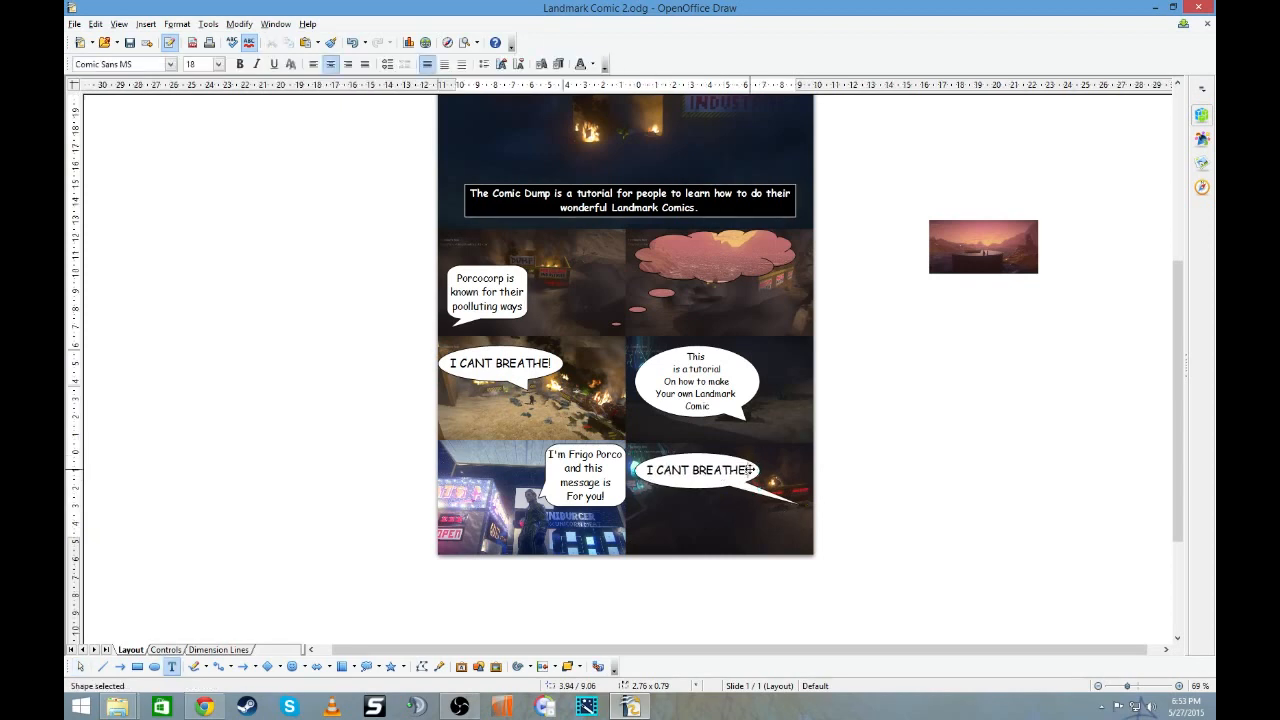
{"action": "key", "text": "Escape"}
{"action": "mouse_move", "coordinate": [750, 469]}
{"action": "left_mouse_down"}
{"action": "mouse_move", "coordinate": [641, 467]}
{"action": "mouse_move", "coordinate": [739, 470]}
{"action": "left_mouse_up"}
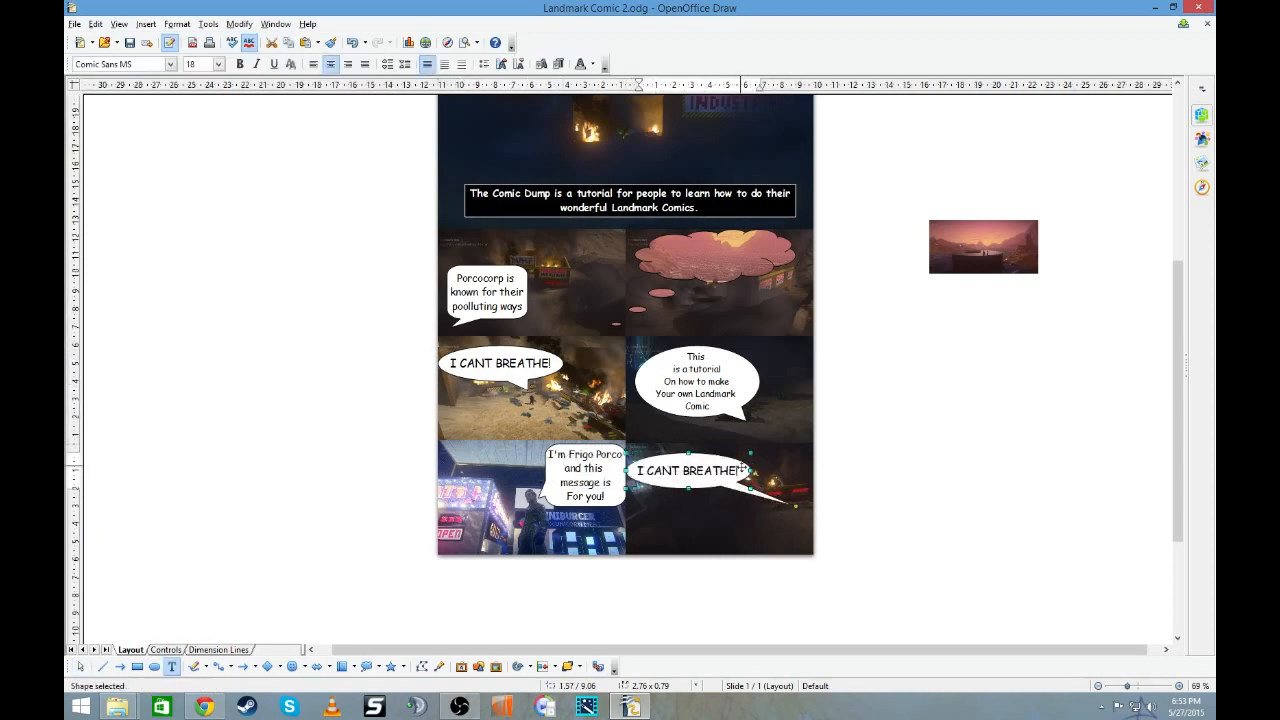
- Replace the last panel's callout text with "It's EASY! And" and "Anyone can do it!" on two lines
{"action": "left_click", "coordinate": [741, 470]}
{"action": "key", "text": "BackSpace"}
{"action": "key", "text": "BackSpace"}
{"action": "key", "text": "BackSpace"}
{"action": "key", "text": "BackSpace"}
{"action": "key", "text": "BackSpace"}
{"action": "key", "text": "BackSpace"}
{"action": "key", "text": "BackSpace"}
{"action": "key", "text": "BackSpace"}
{"action": "key", "text": "BackSpace"}
{"action": "key", "text": "BackSpace"}
{"action": "key", "text": "BackSpace"}
{"action": "key", "text": "BackSpace"}
{"action": "key", "text": "BackSpace"}
{"action": "key", "text": "BackSpace"}
{"action": "key", "text": "BackSpace"}
{"action": "type", "text": "It's EASY"}
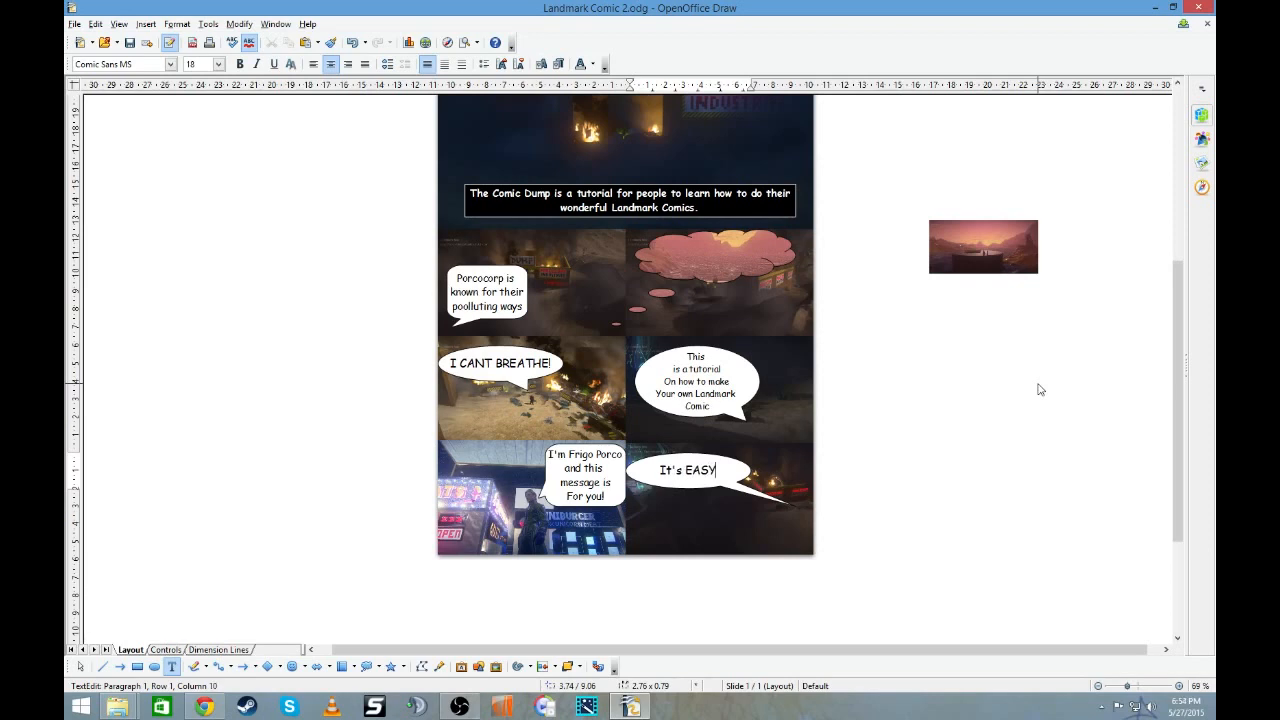
{"action": "type", "text": "! And Anyone C"}
{"action": "key", "text": "BackSpace"}
{"action": "key", "text": "BackSpace"}
{"action": "key", "text": "BackSpace"}
{"action": "key", "text": "BackSpace"}
{"action": "key", "text": "BackSpace"}
{"action": "key", "text": "BackSpace"}
{"action": "key", "text": "BackSpace"}
{"action": "key", "text": "BackSpace"}
{"action": "key", "text": "BackSpace"}
{"action": "key", "text": "Return"}
{"action": "type", "text": "an"}
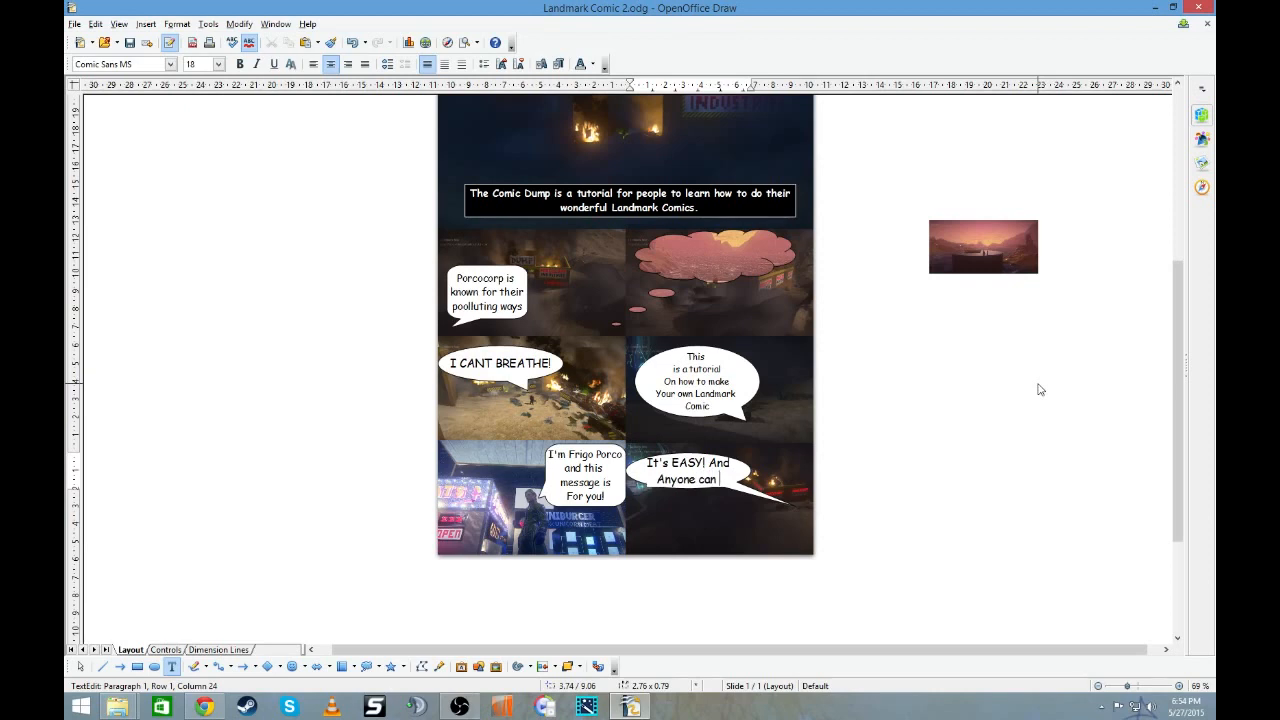
{"action": "type", "text": "yone can do it!"}
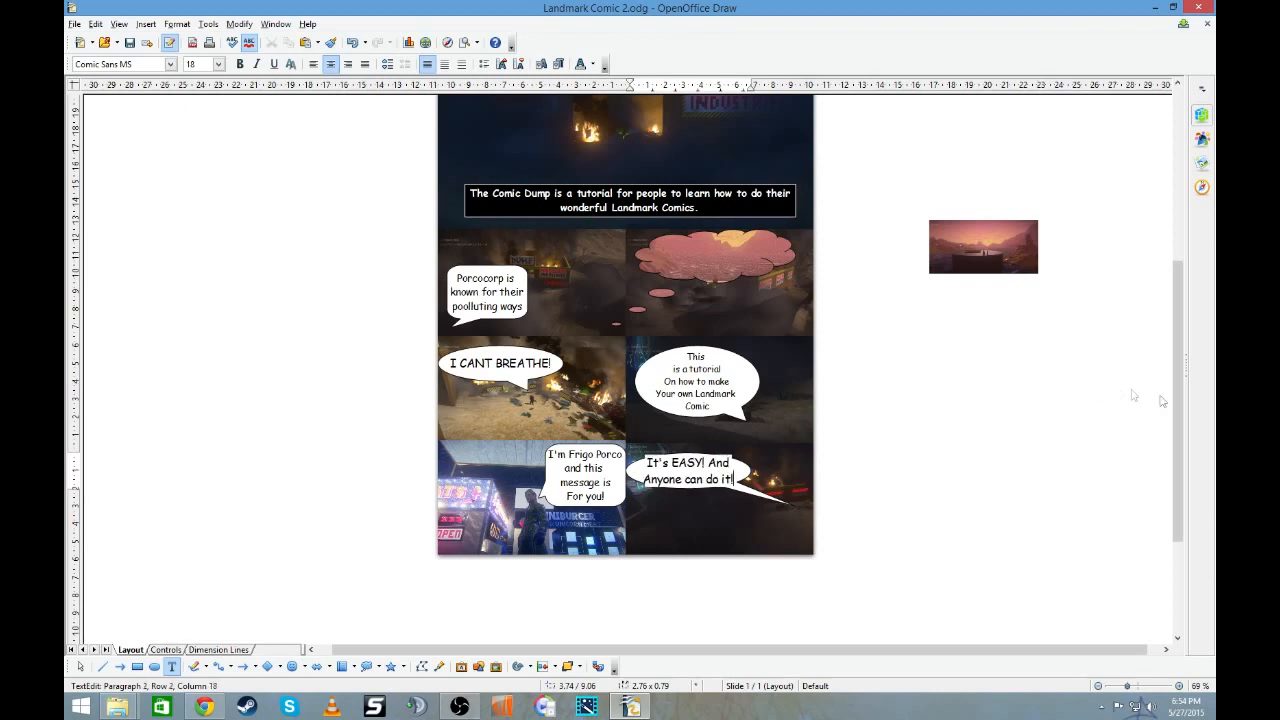
{"action": "left_click", "coordinate": [1036, 512]}
- Extend the "It's EASY!" balloon downward and pull its left edge in to fit inside the last panel
{"action": "left_click", "coordinate": [733, 456]}
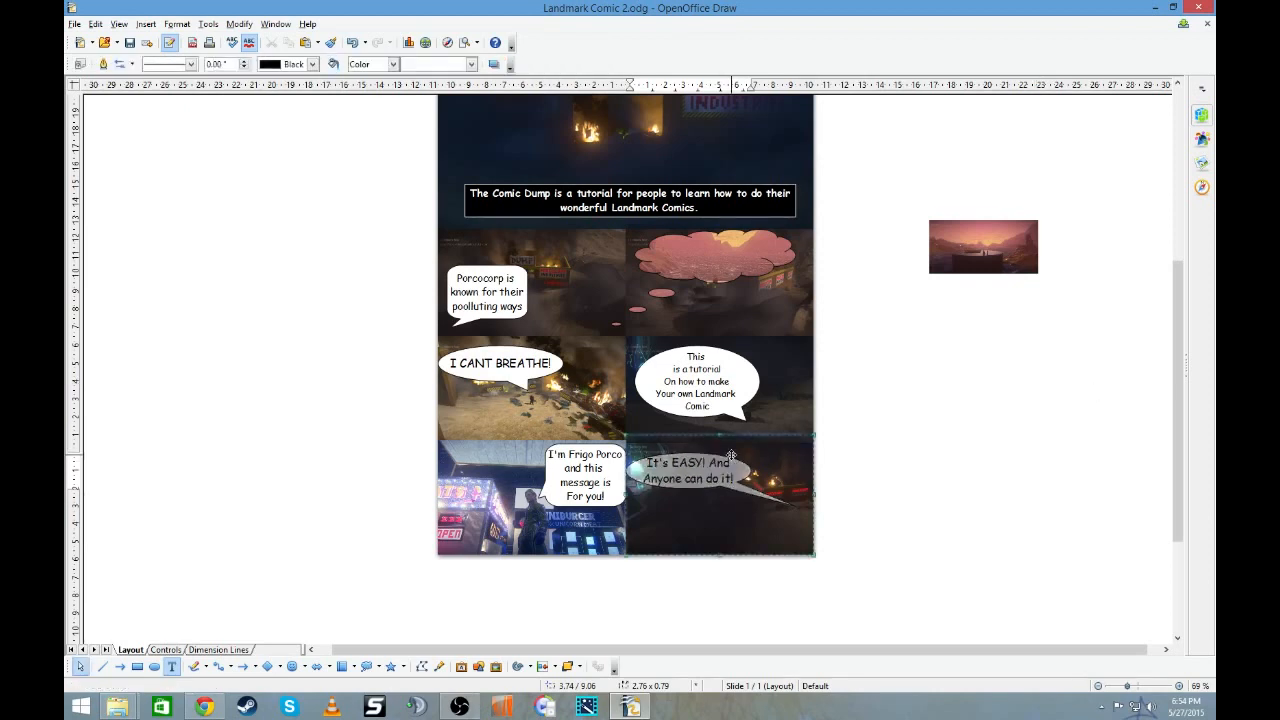
{"action": "left_click", "coordinate": [856, 466]}
{"action": "double_click", "coordinate": [714, 479]}
{"action": "left_click", "coordinate": [836, 503]}
{"action": "left_click", "coordinate": [703, 489]}
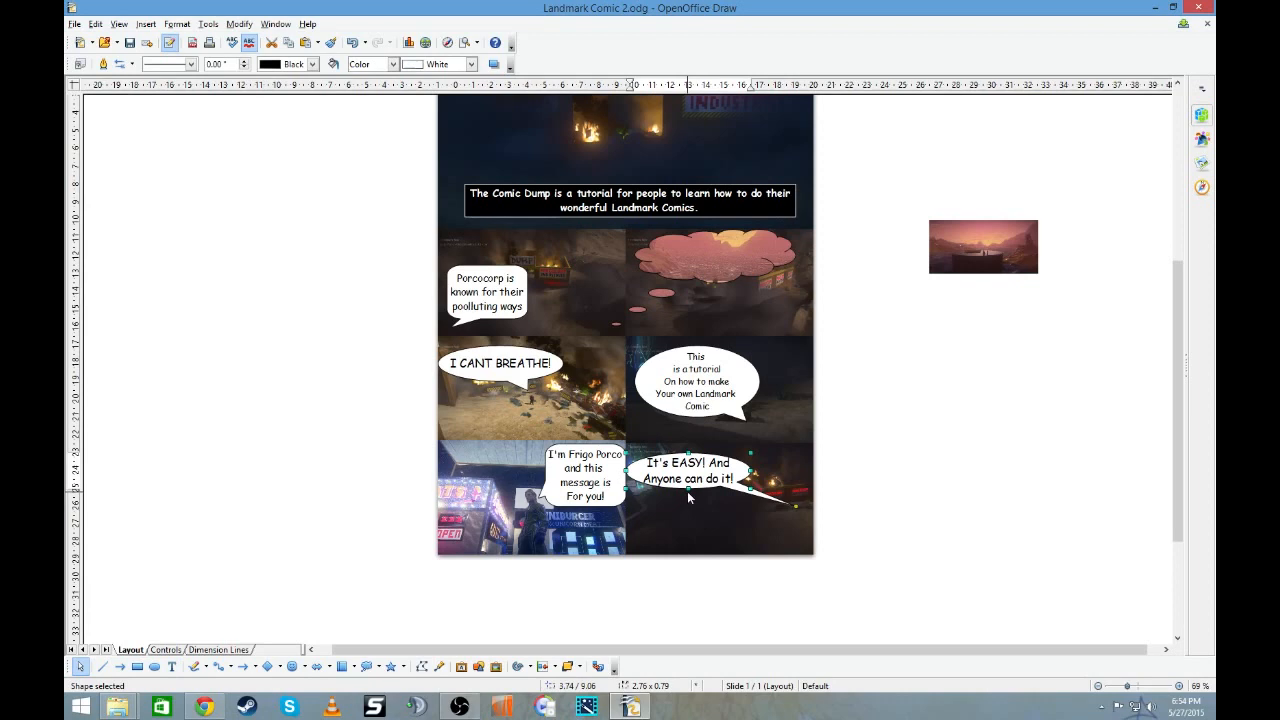
{"action": "left_click_drag", "start_coordinate": [688, 490], "coordinate": [637, 475]}
{"action": "left_click", "coordinate": [909, 452]}
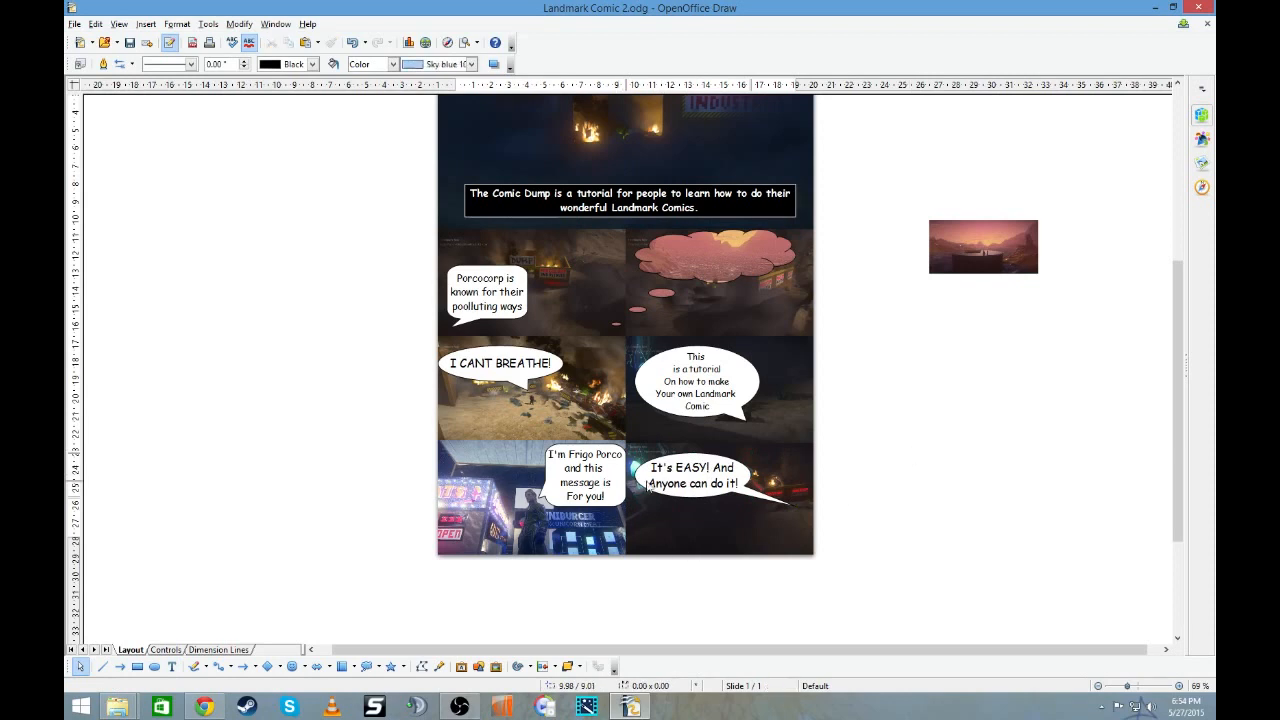
- Put "I'm" on its own line in the burger stand callout
{"action": "left_click_drag", "start_coordinate": [582, 468], "coordinate": [564, 468]}
{"action": "left_click", "coordinate": [612, 482]}
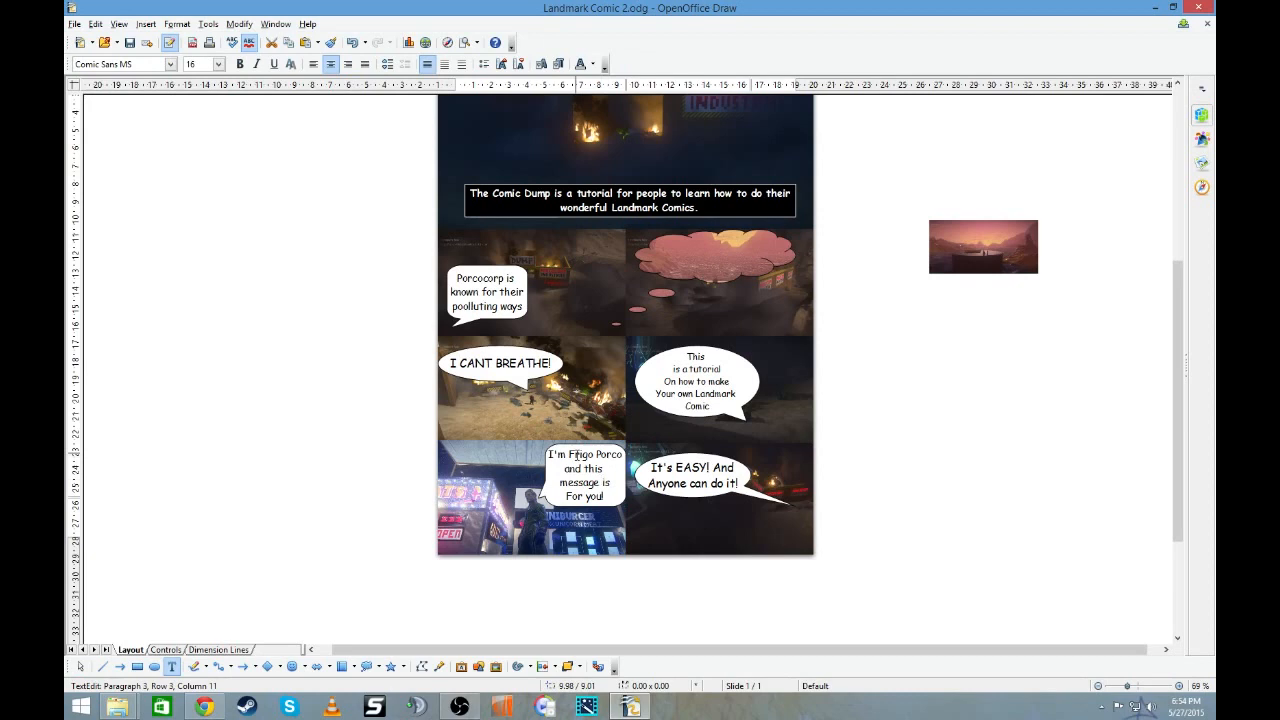
{"action": "left_click", "coordinate": [569, 454]}
{"action": "key", "text": "Return"}
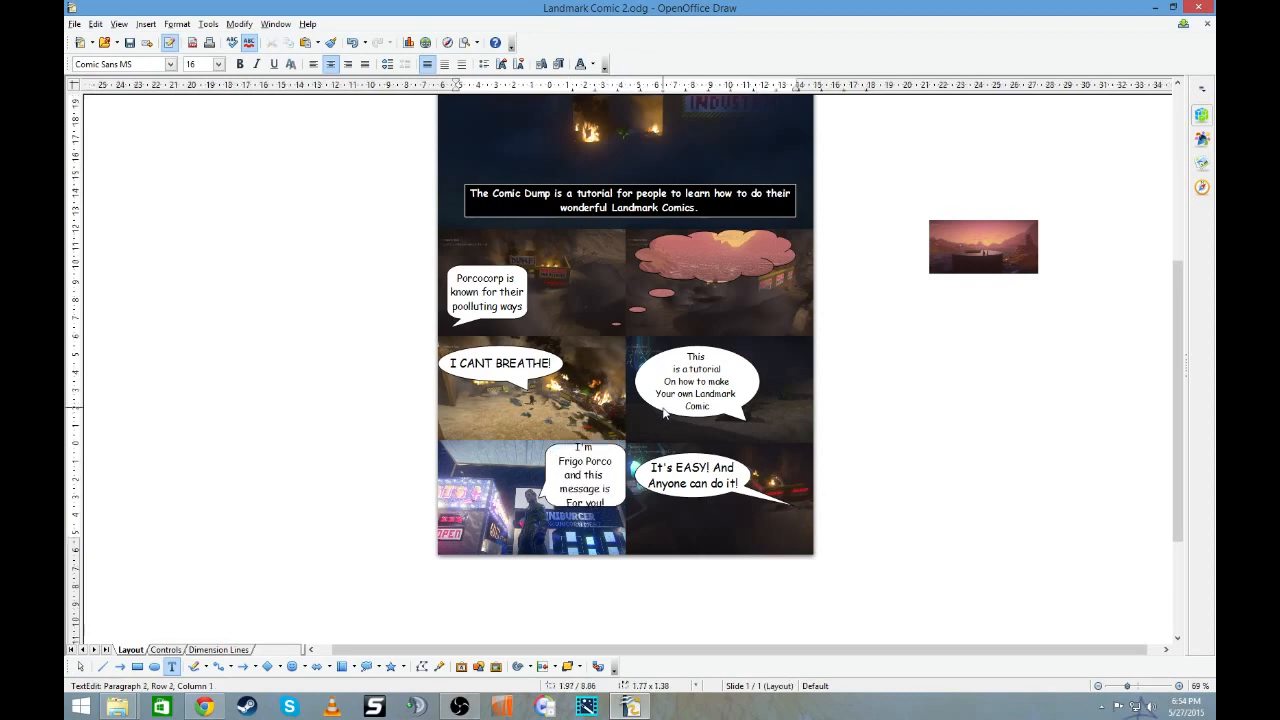
{"action": "left_click", "coordinate": [846, 427]}
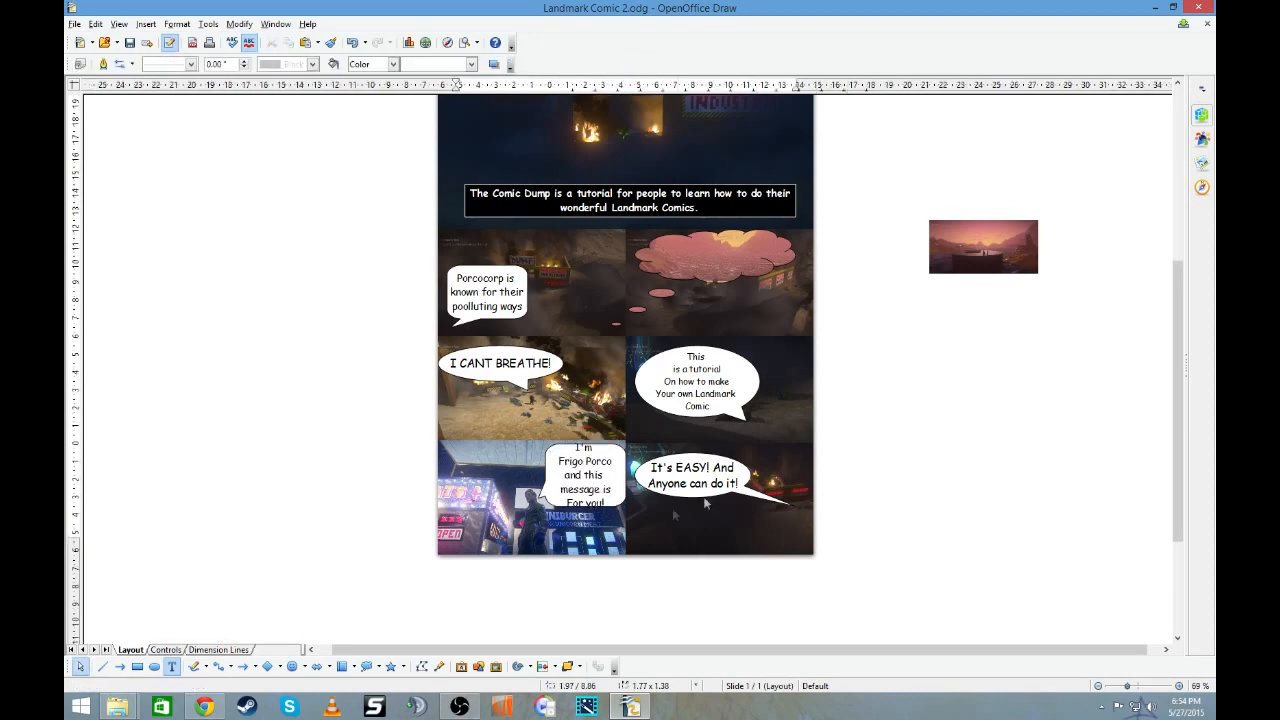
- Extend the burger stand balloon downward and pull its right edge inward, making it about 1.57 by 1.57
{"action": "left_click", "coordinate": [603, 514]}
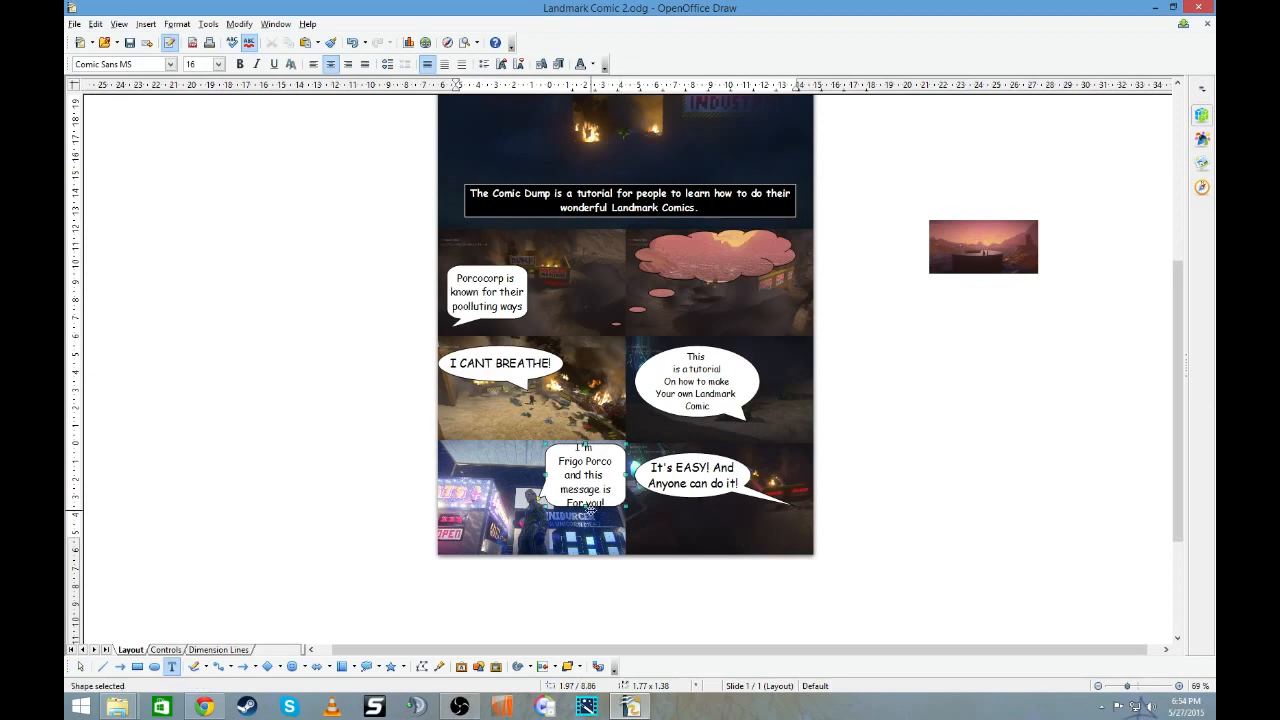
{"action": "left_click_drag", "start_coordinate": [587, 508], "coordinate": [585, 517]}
{"action": "left_click", "coordinate": [852, 477]}
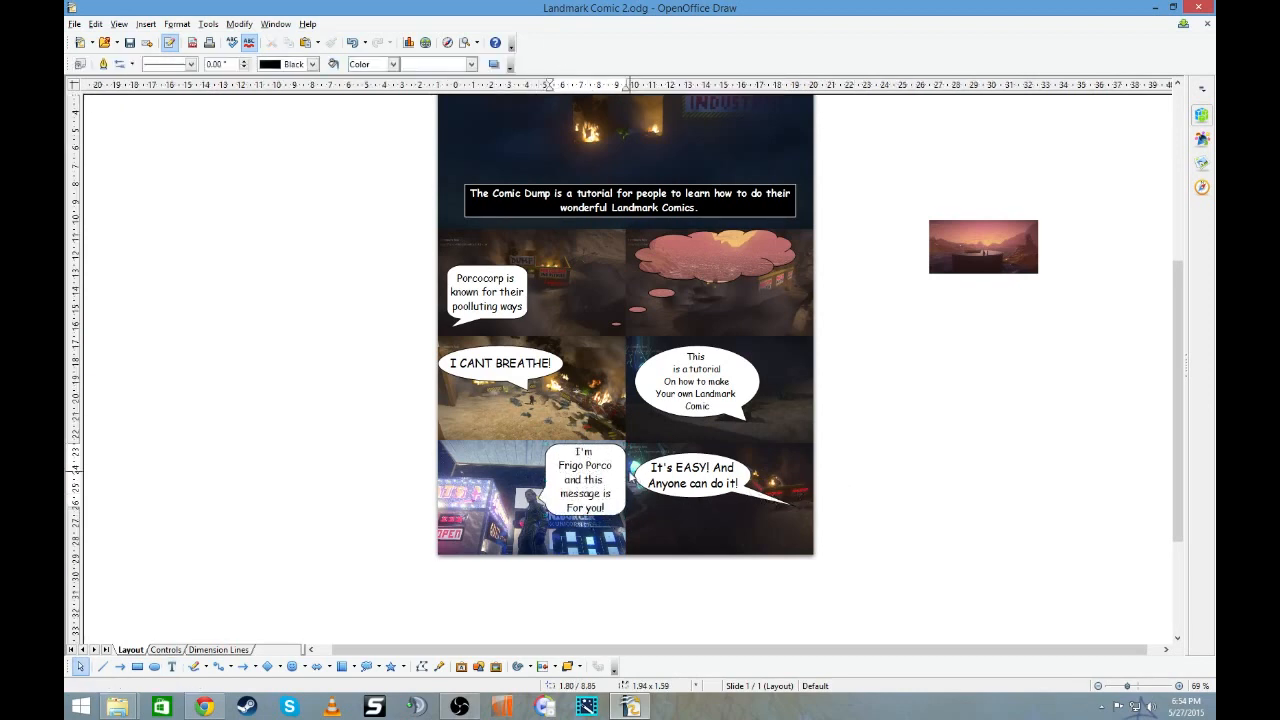
{"action": "left_click", "coordinate": [621, 469]}
{"action": "left_click_drag", "start_coordinate": [626, 480], "coordinate": [612, 481]}
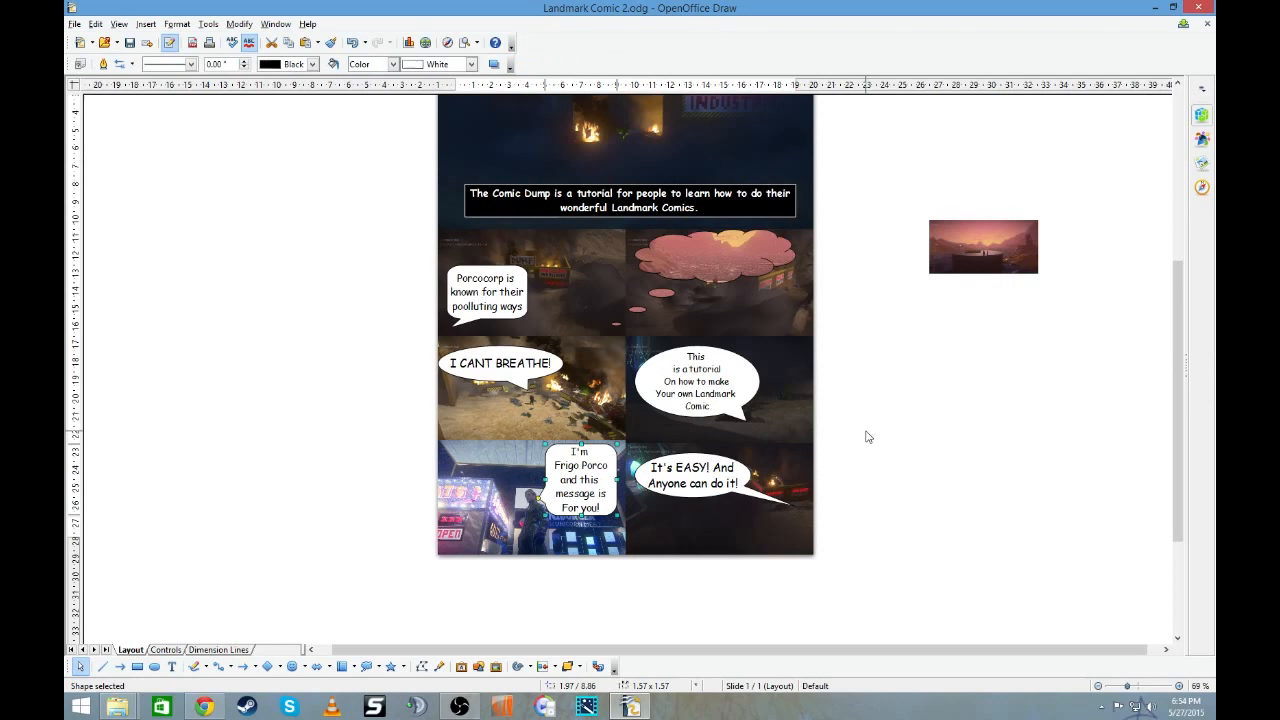
- Duplicate the "The Comic Dump" subtitle box into the lower right corner of the last panel
{"action": "scroll", "coordinate": [836, 372], "scroll_direction": "up", "scroll_amount": 2}
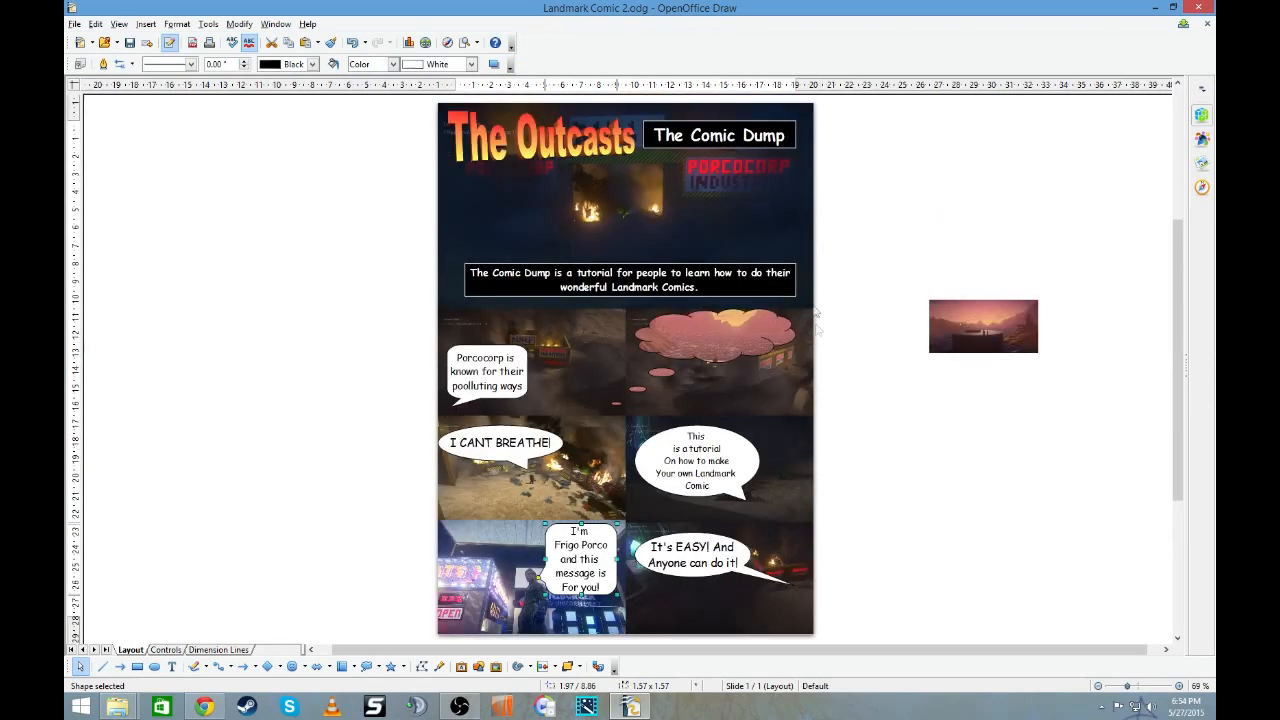
{"action": "right_click", "coordinate": [744, 150]}
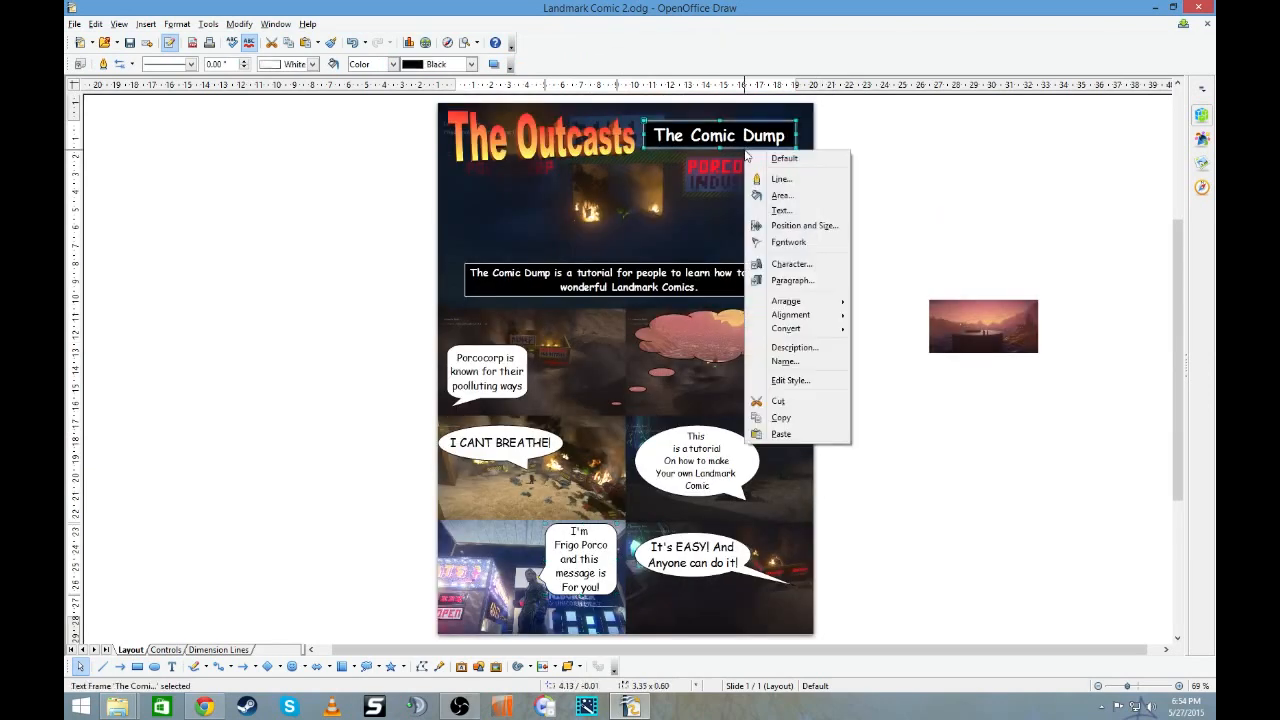
{"action": "left_click", "coordinate": [825, 418]}
{"action": "right_click", "coordinate": [833, 209]}
{"action": "left_click", "coordinate": [873, 317]}
{"action": "left_click_drag", "start_coordinate": [768, 145], "coordinate": [787, 505]}
{"action": "scroll", "coordinate": [787, 505], "scroll_direction": "down", "scroll_amount": 2}
{"action": "left_click_drag", "start_coordinate": [789, 433], "coordinate": [781, 540]}
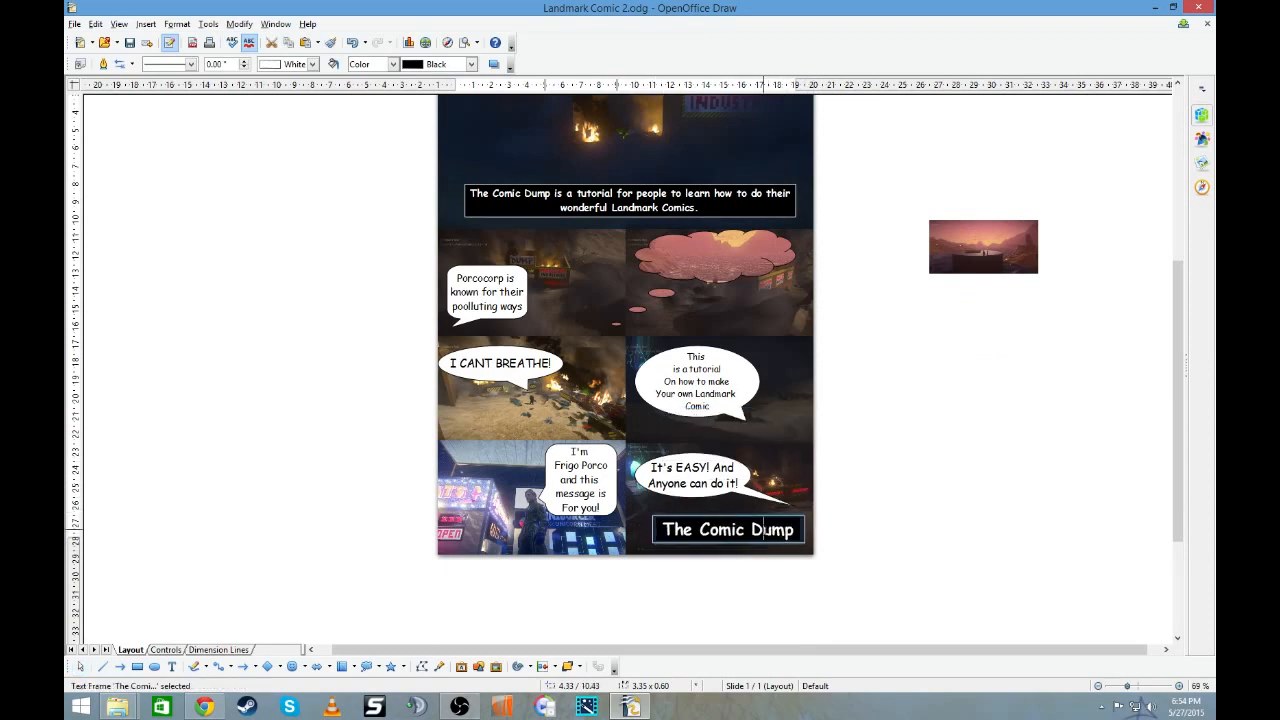
- Replace the duplicated subtitle box's text with "The End?"
{"action": "double_click", "coordinate": [774, 530]}
{"action": "left_click_drag", "start_coordinate": [637, 535], "coordinate": [625, 538]}
{"action": "key", "text": "BackSpace"}
{"action": "key", "text": "BackSpace"}
{"action": "key", "text": "BackSpace"}
{"action": "key", "text": "BackSpace"}
{"action": "key", "text": "BackSpace"}
{"action": "key", "text": "BackSpace"}
{"action": "key", "text": "BackSpace"}
{"action": "key", "text": "BackSpace"}
{"action": "key", "text": "BackSpace"}
{"action": "type", "text": "he End?"}
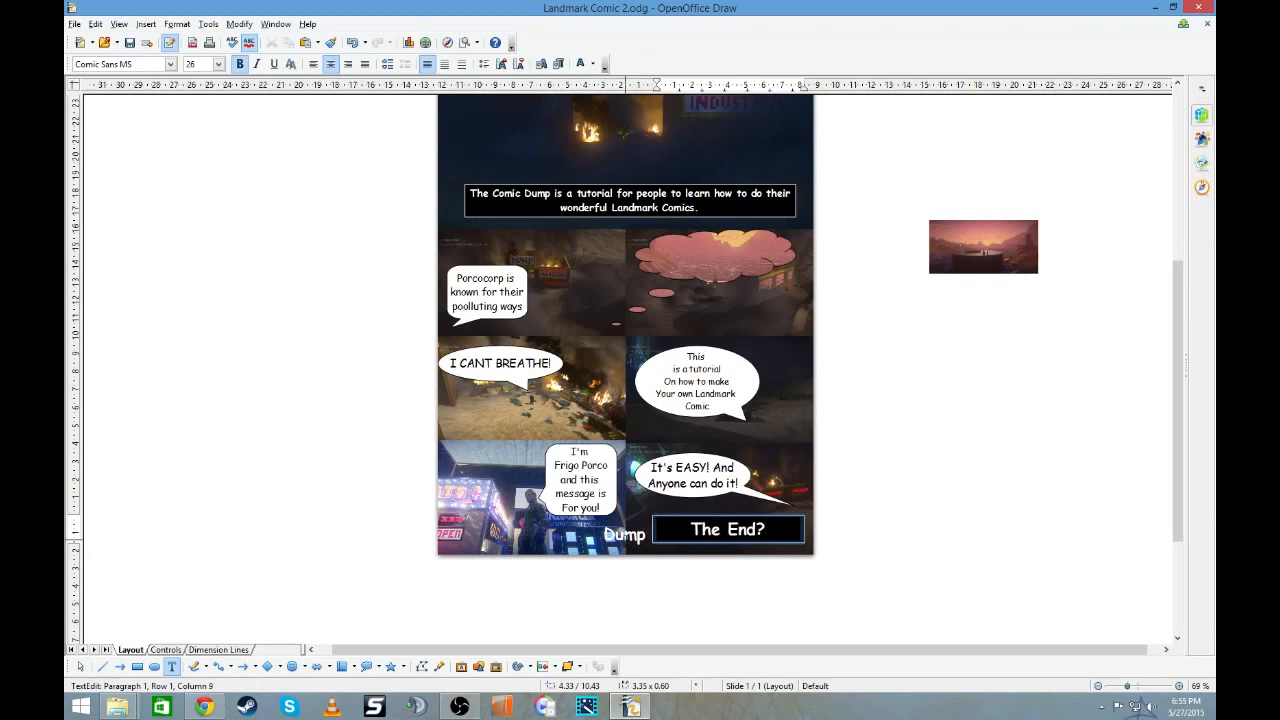
- Narrow the "The End?" box from its left side to about 2.17 wide and set its text size to 18
{"action": "left_click", "coordinate": [792, 516]}
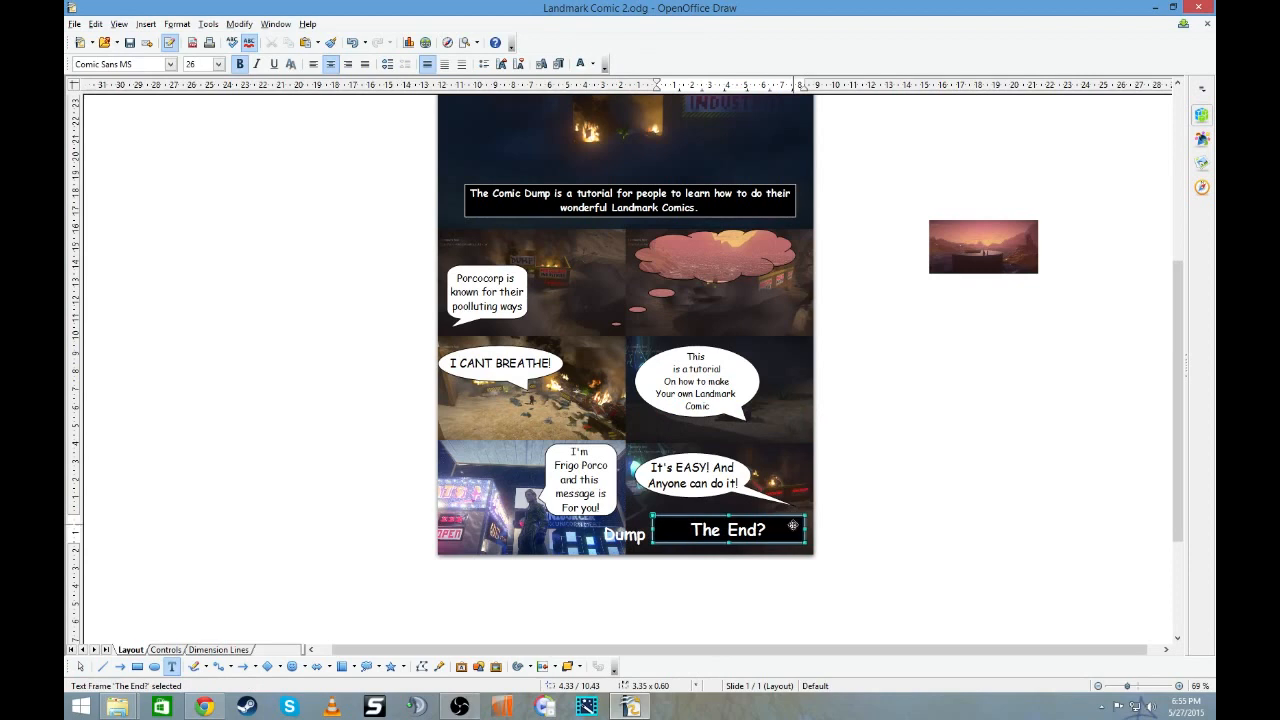
{"action": "mouse_move", "coordinate": [803, 527]}
{"action": "left_mouse_down"}
{"action": "mouse_move", "coordinate": [750, 530]}
{"action": "mouse_move", "coordinate": [788, 526]}
{"action": "left_mouse_up"}
{"action": "left_click", "coordinate": [788, 526]}
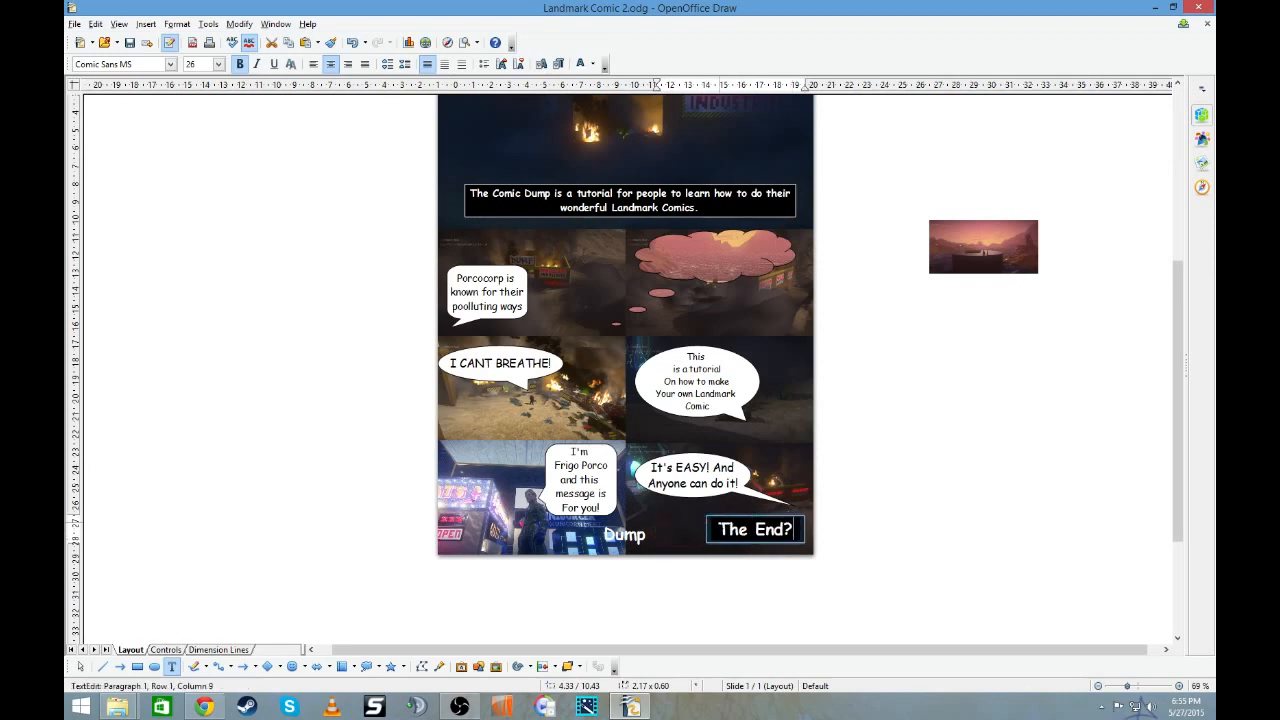
{"action": "key", "text": "shift+Home"}
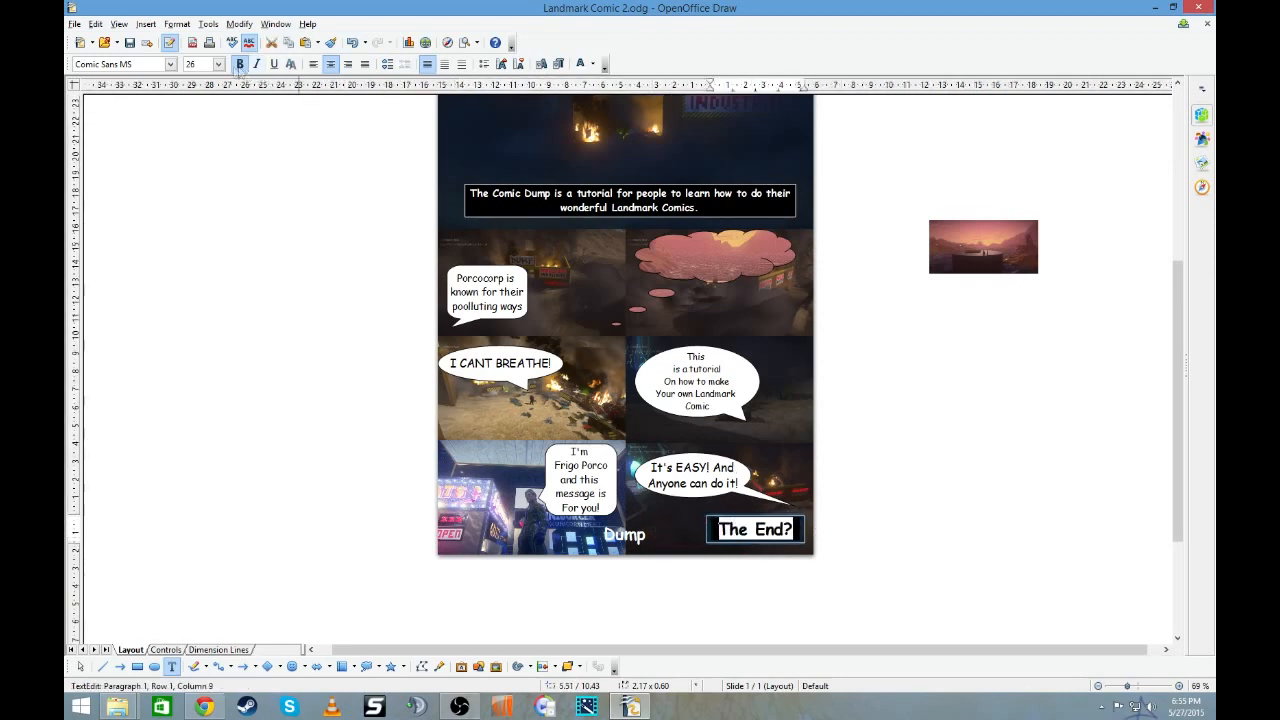
{"action": "left_click", "coordinate": [218, 64]}
{"action": "left_click", "coordinate": [200, 92]}
{"action": "left_click", "coordinate": [838, 503]}
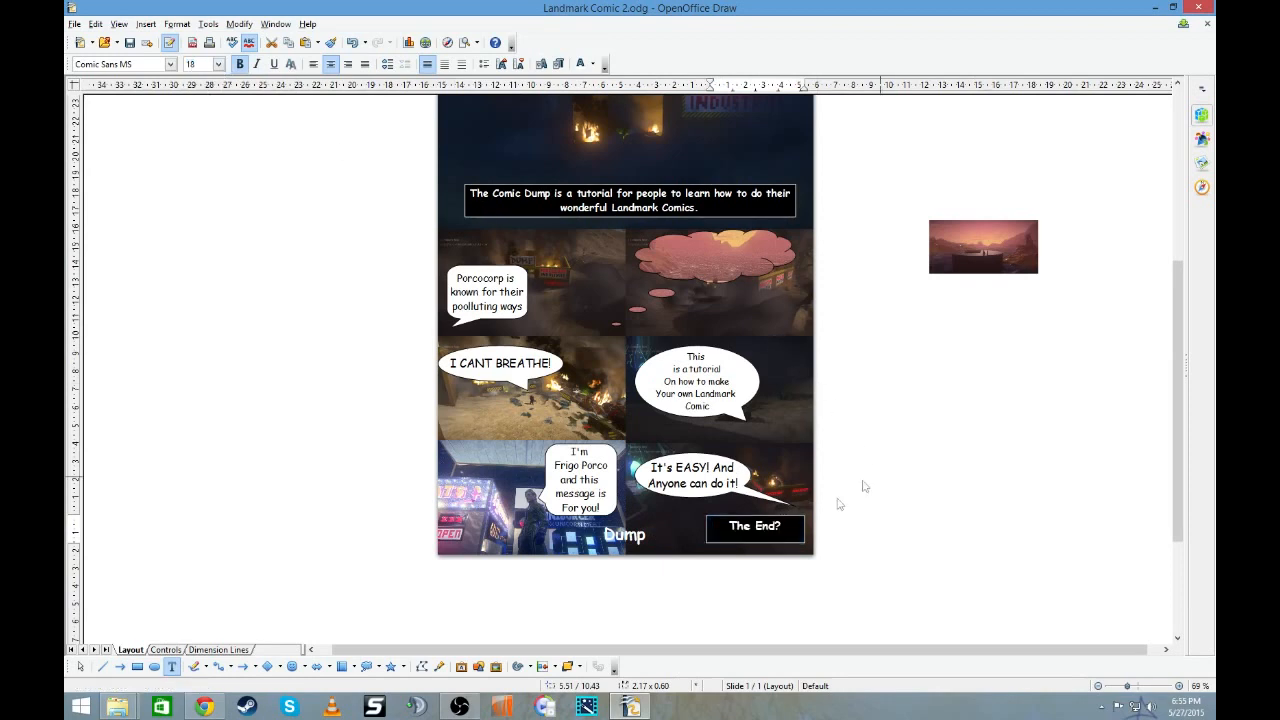
- Shrink the "The End?" box in both width and height so it fits closely around its text
{"action": "left_click", "coordinate": [771, 522]}
{"action": "left_click_drag", "start_coordinate": [756, 535], "coordinate": [724, 524]}
{"action": "left_click", "coordinate": [871, 534]}
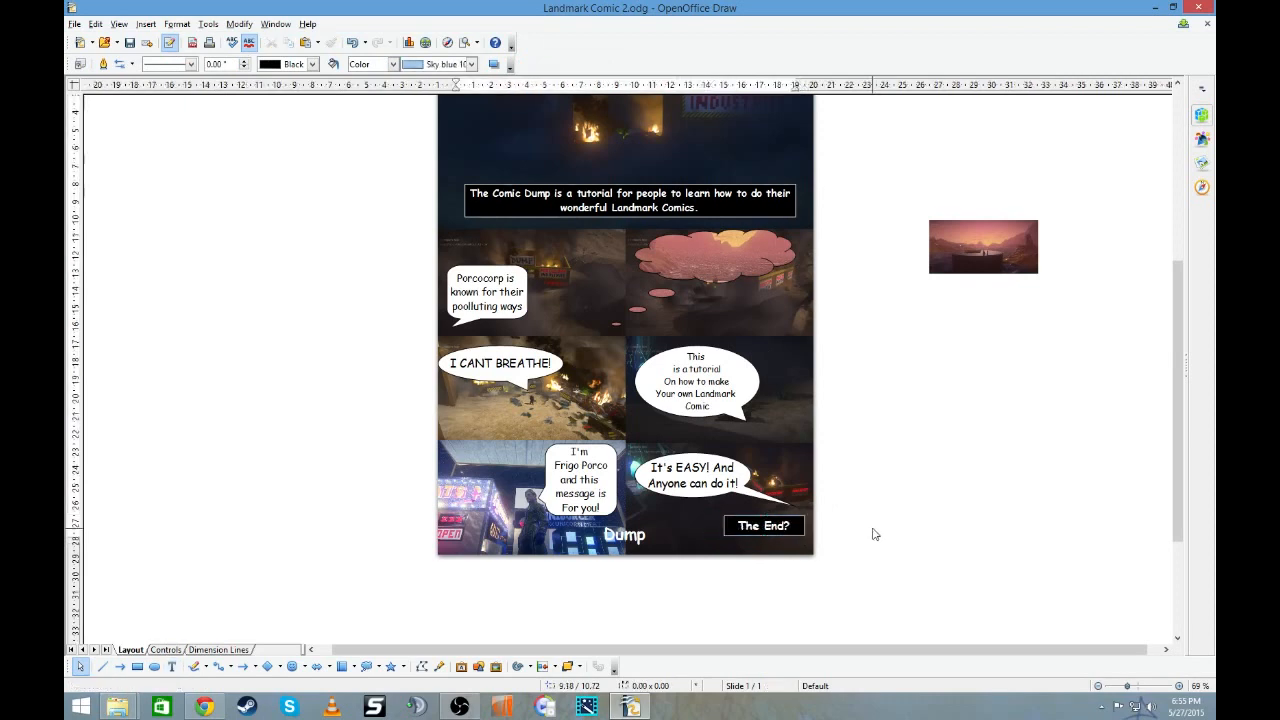
- Move the stray "Dump" text frame from the bottom of the comic to the blank area beside the page
{"action": "scroll", "coordinate": [875, 534], "scroll_direction": "up", "scroll_amount": 2}
{"action": "scroll", "coordinate": [873, 535], "scroll_direction": "down", "scroll_amount": 3}
{"action": "double_click", "coordinate": [624, 495]}
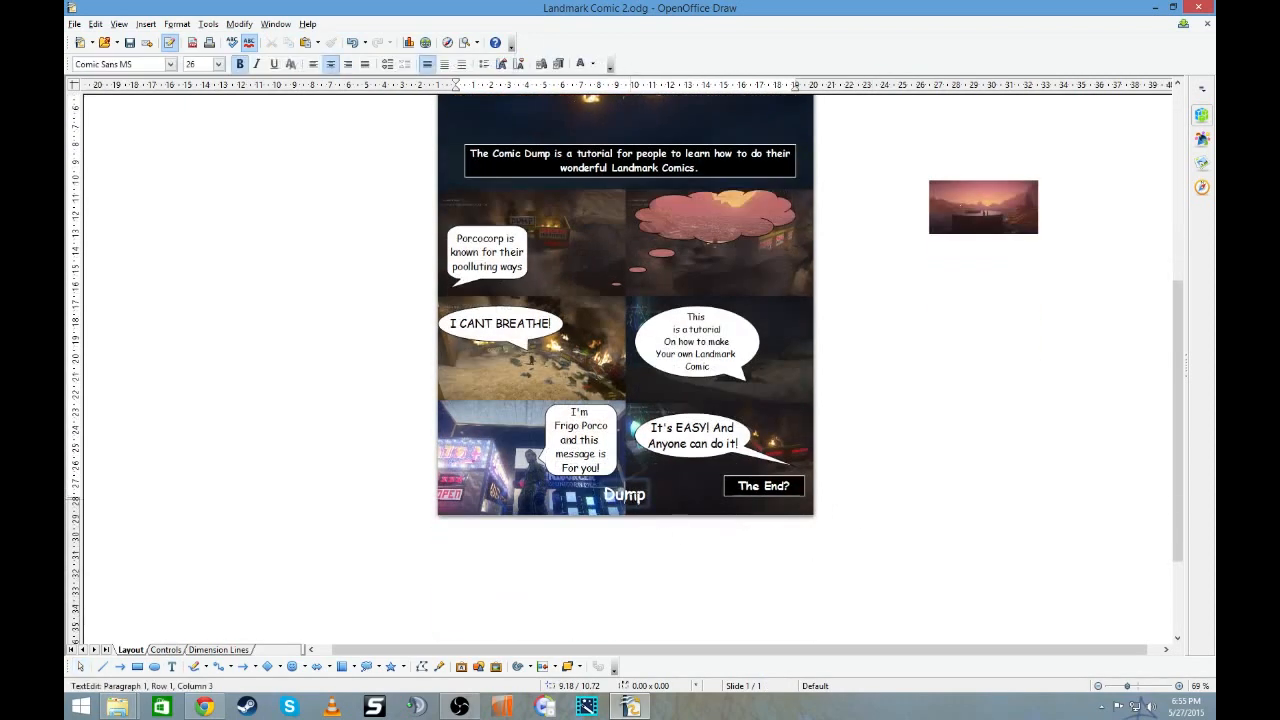
{"action": "left_click_drag", "start_coordinate": [636, 481], "coordinate": [923, 393]}
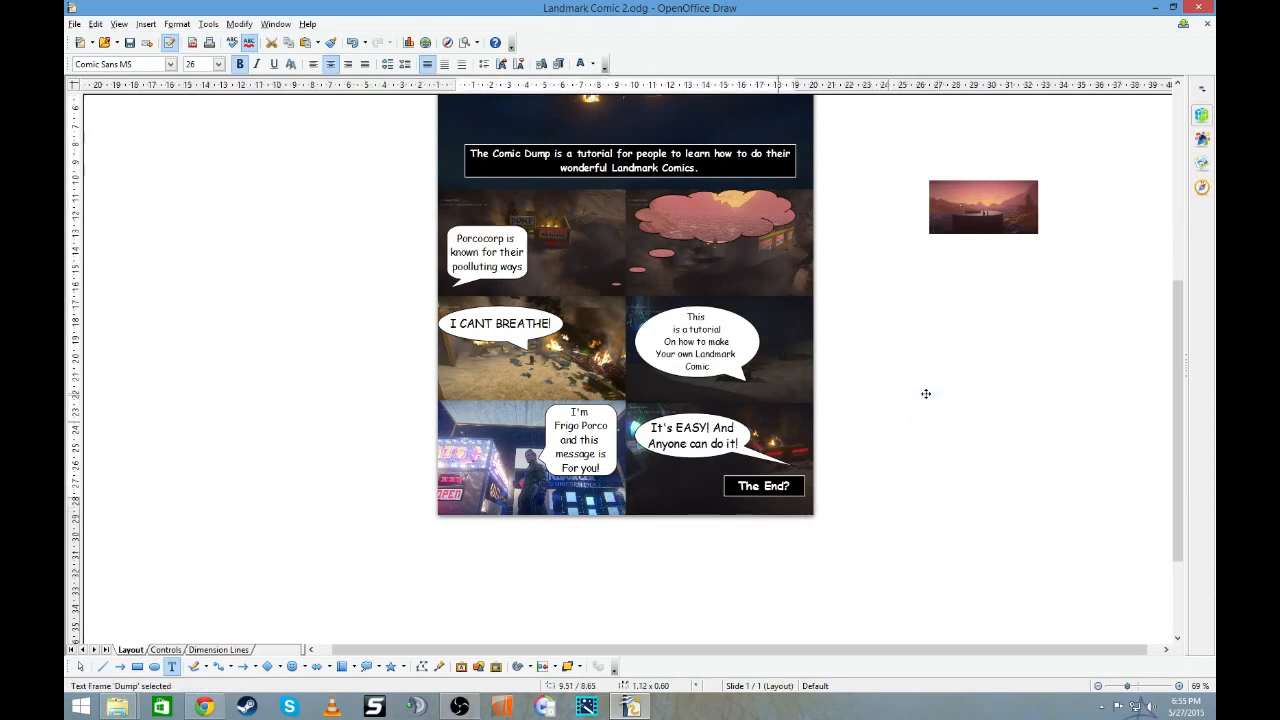
{"action": "left_click", "coordinate": [928, 399]}
- Close the Landmark Comic 2 drawing with its changes saved, and close the ImageCaptureOutput folder window
{"action": "scroll", "coordinate": [951, 416], "scroll_direction": "up", "scroll_amount": 4}
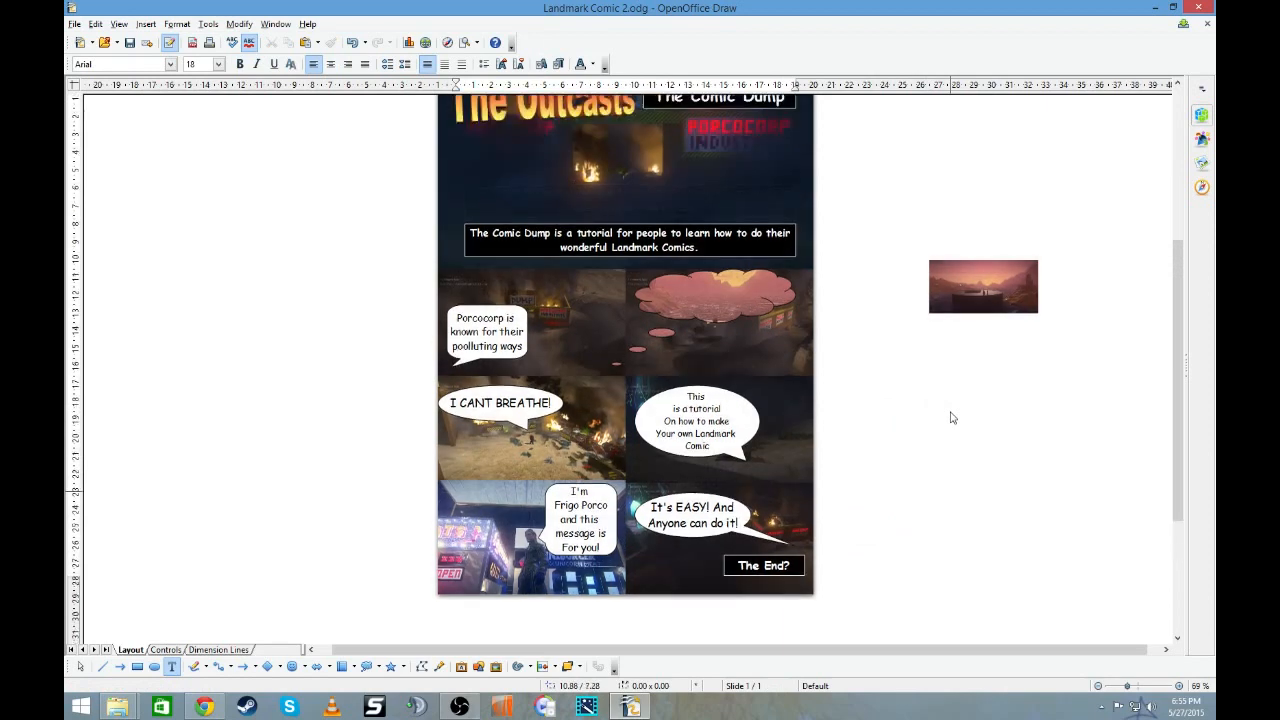
{"action": "scroll", "coordinate": [951, 415], "scroll_direction": "down", "scroll_amount": 4}
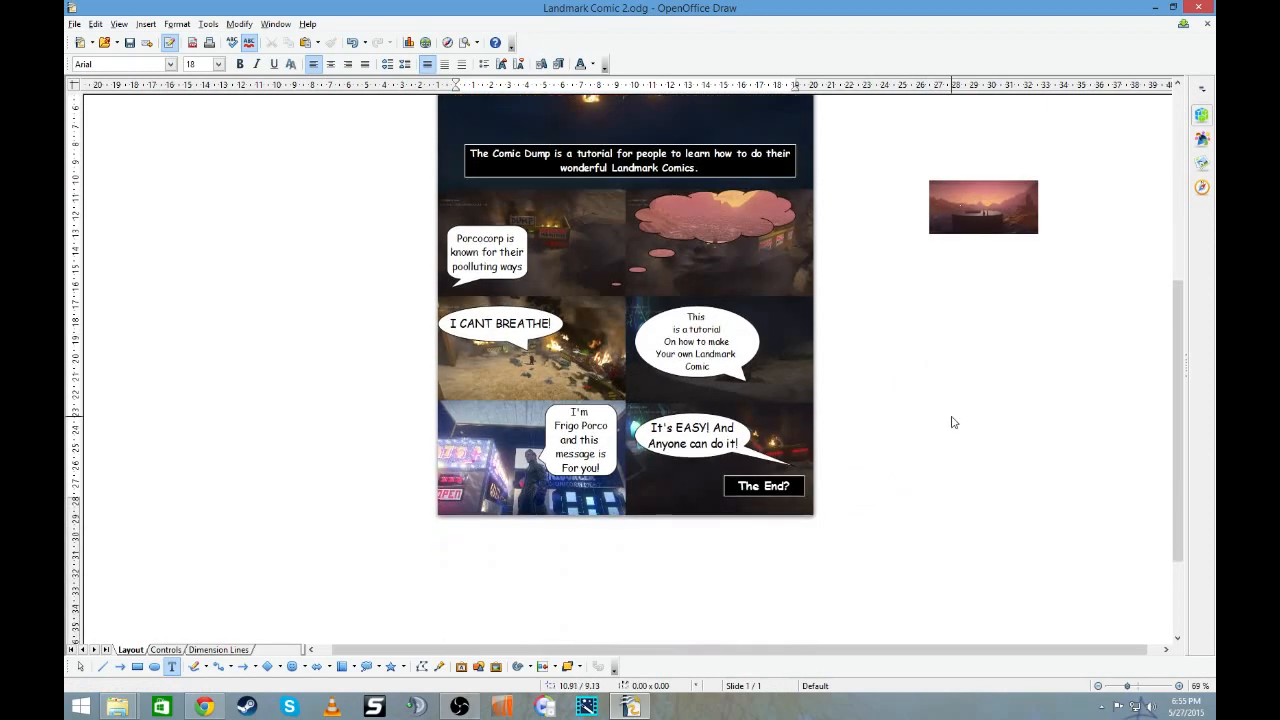
{"action": "scroll", "coordinate": [951, 422], "scroll_direction": "up", "scroll_amount": 3}
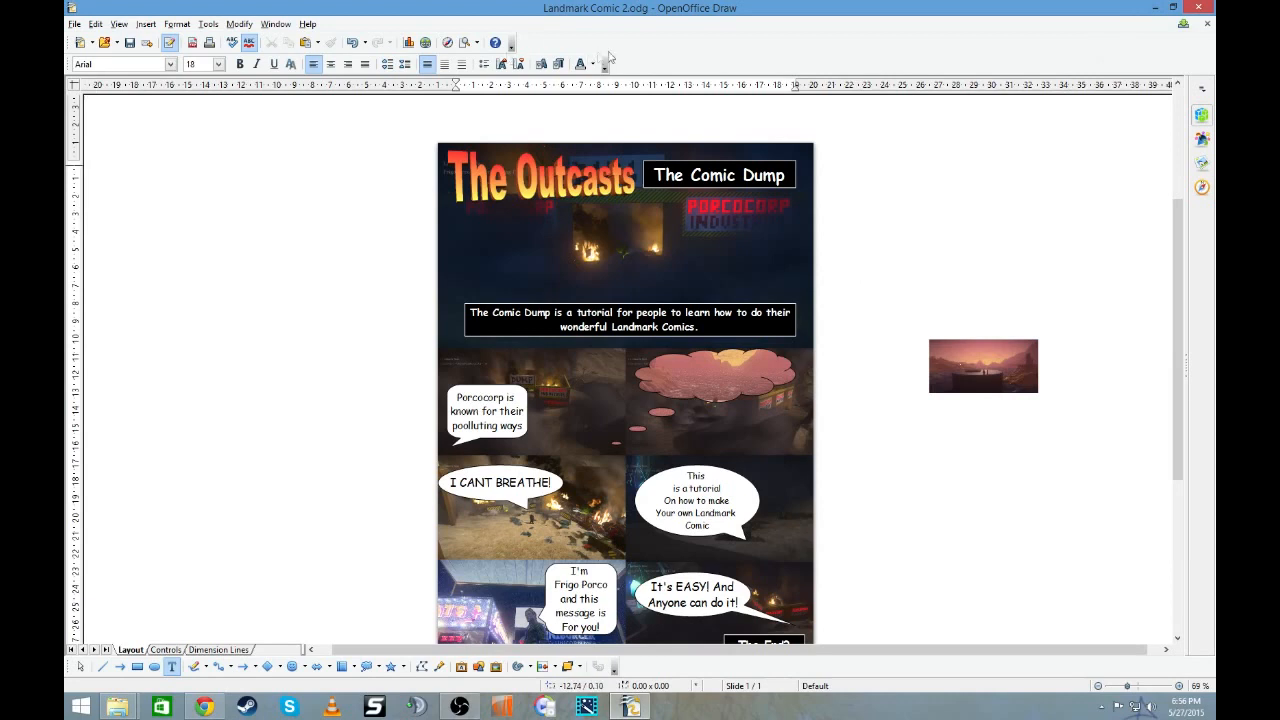
{"action": "left_click", "coordinate": [1198, 7]}
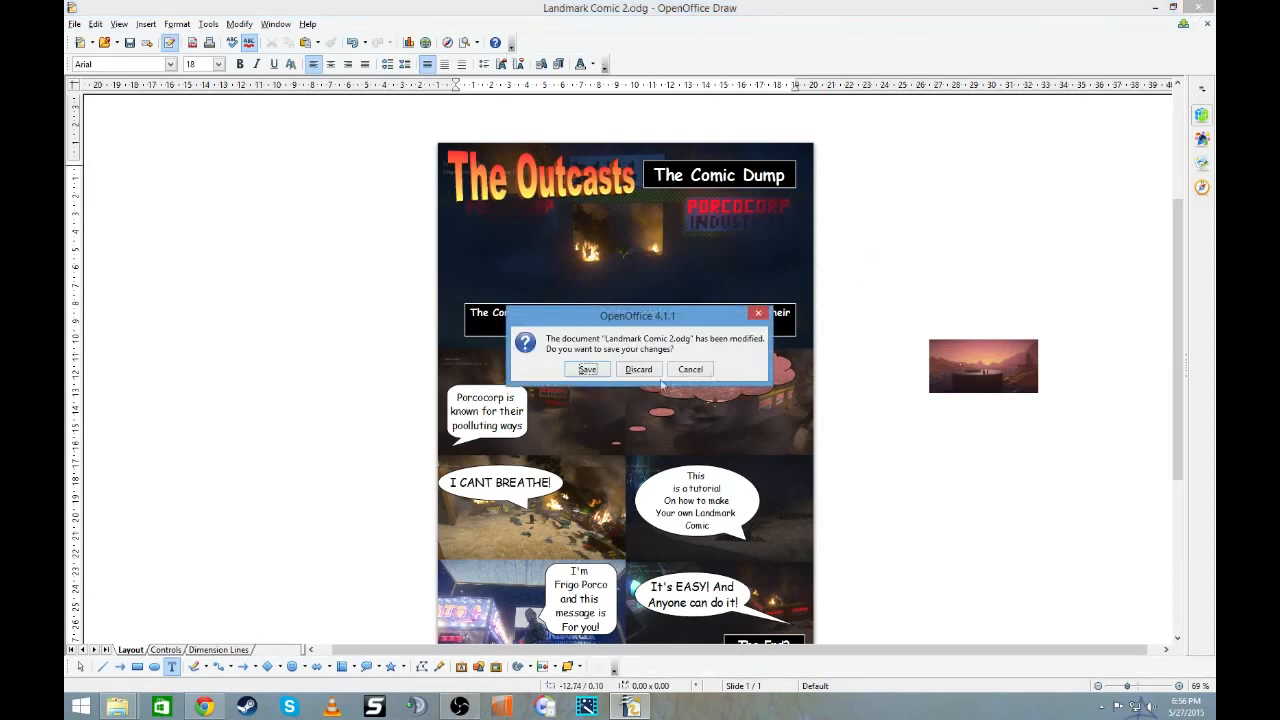
{"action": "left_click", "coordinate": [586, 370]}
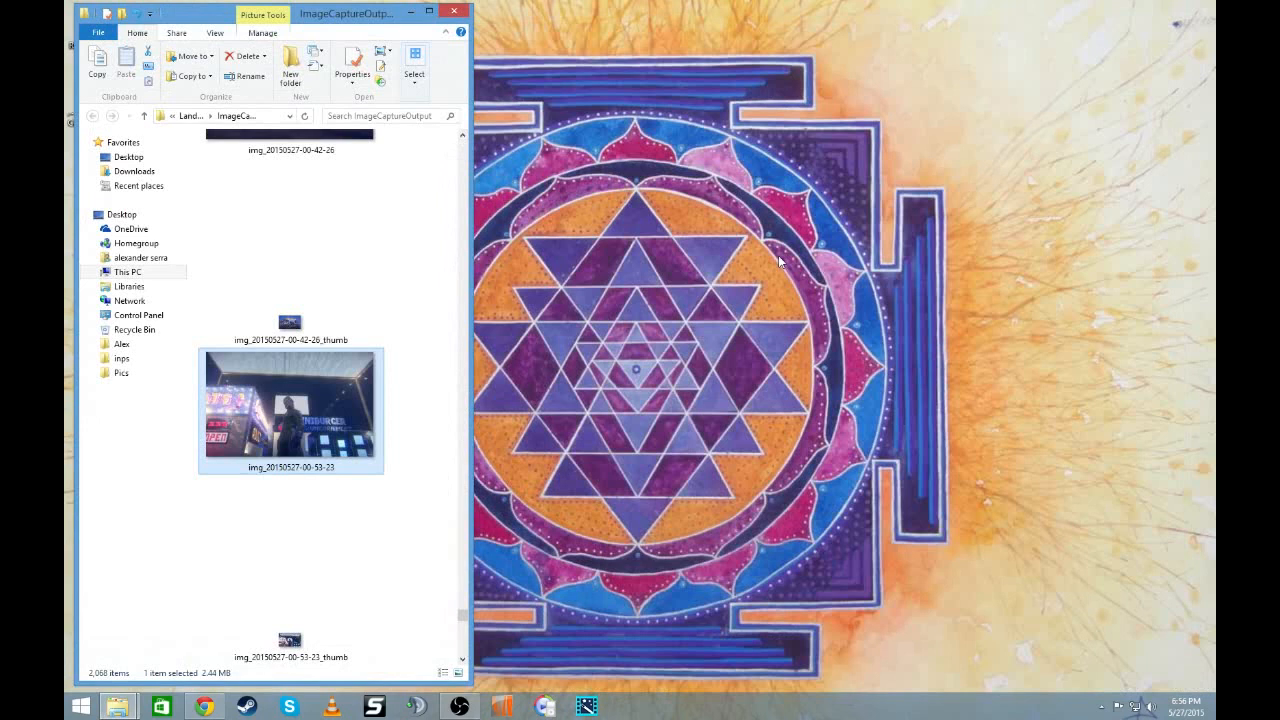
{"action": "left_click", "coordinate": [449, 14]}
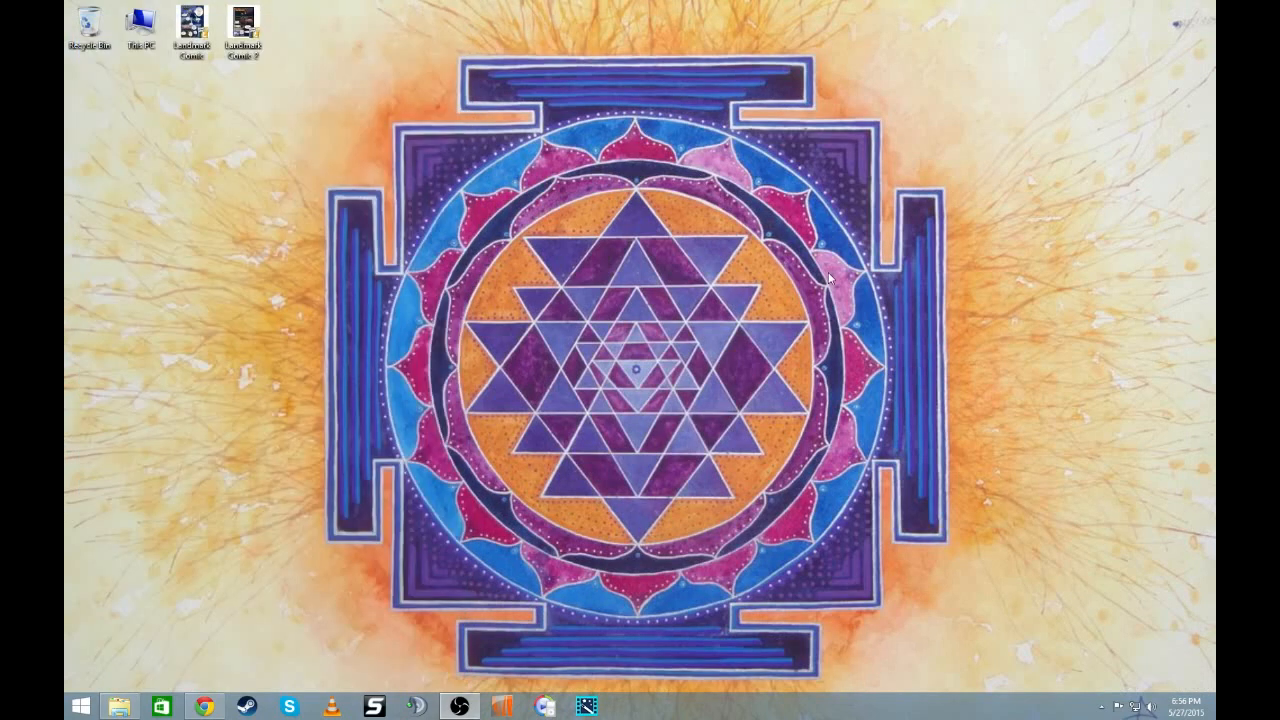